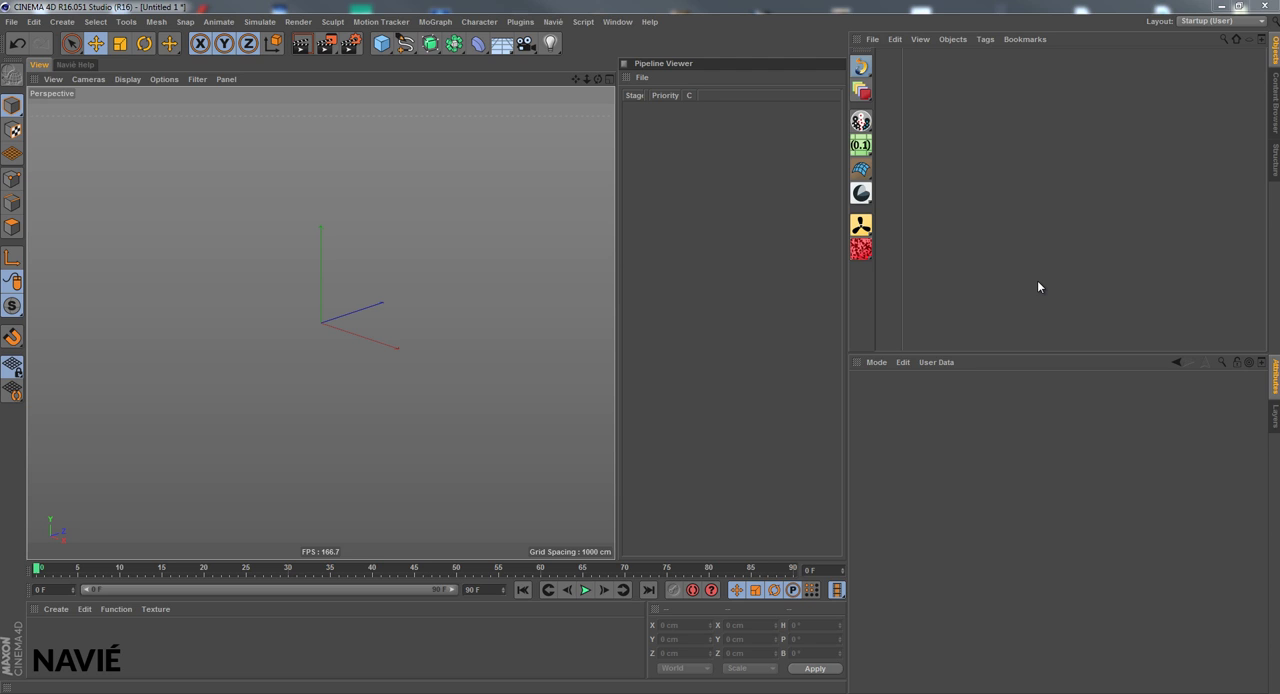
Open the Navié toolbar as a floating window, enlarge it to view all its tools, and close it
click(553, 21)
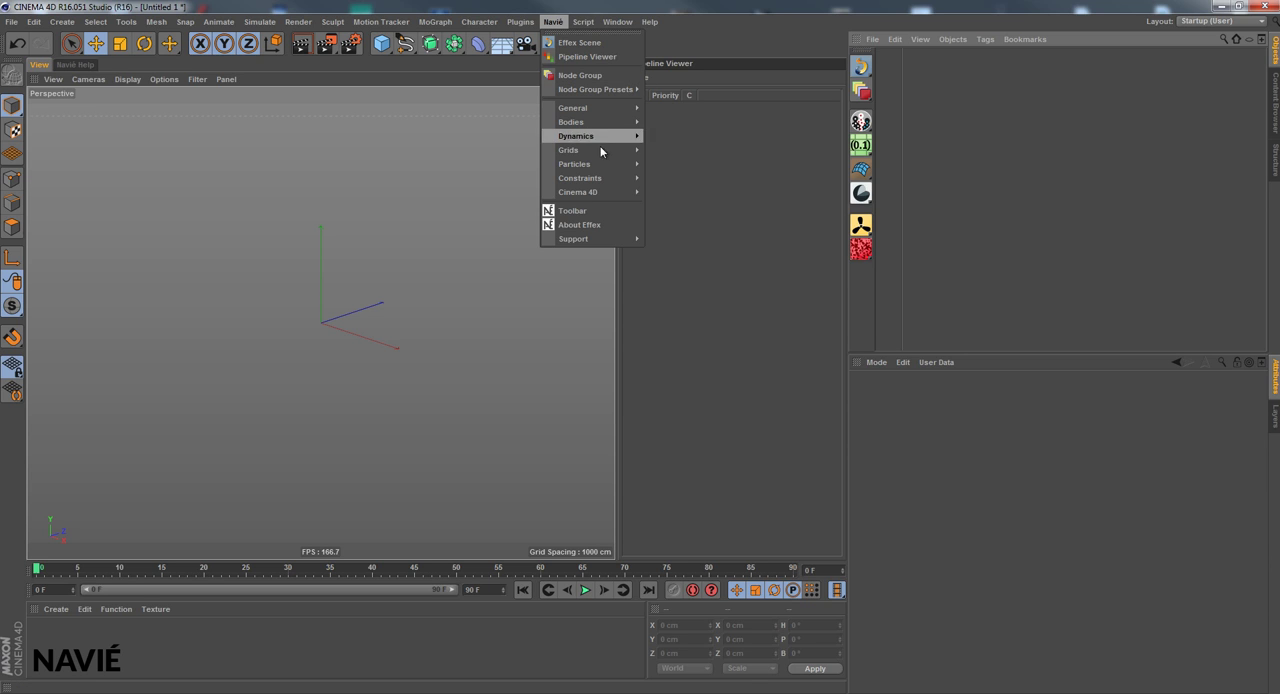
mouse_move(613, 240)
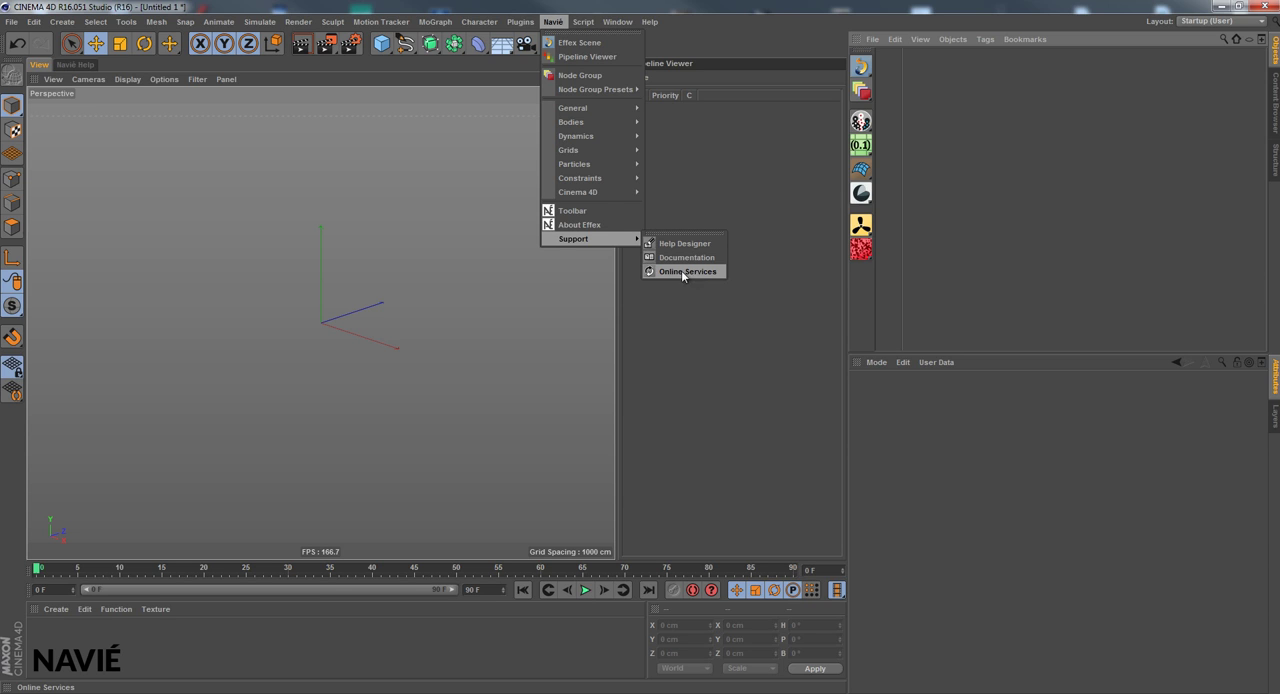
click(577, 212)
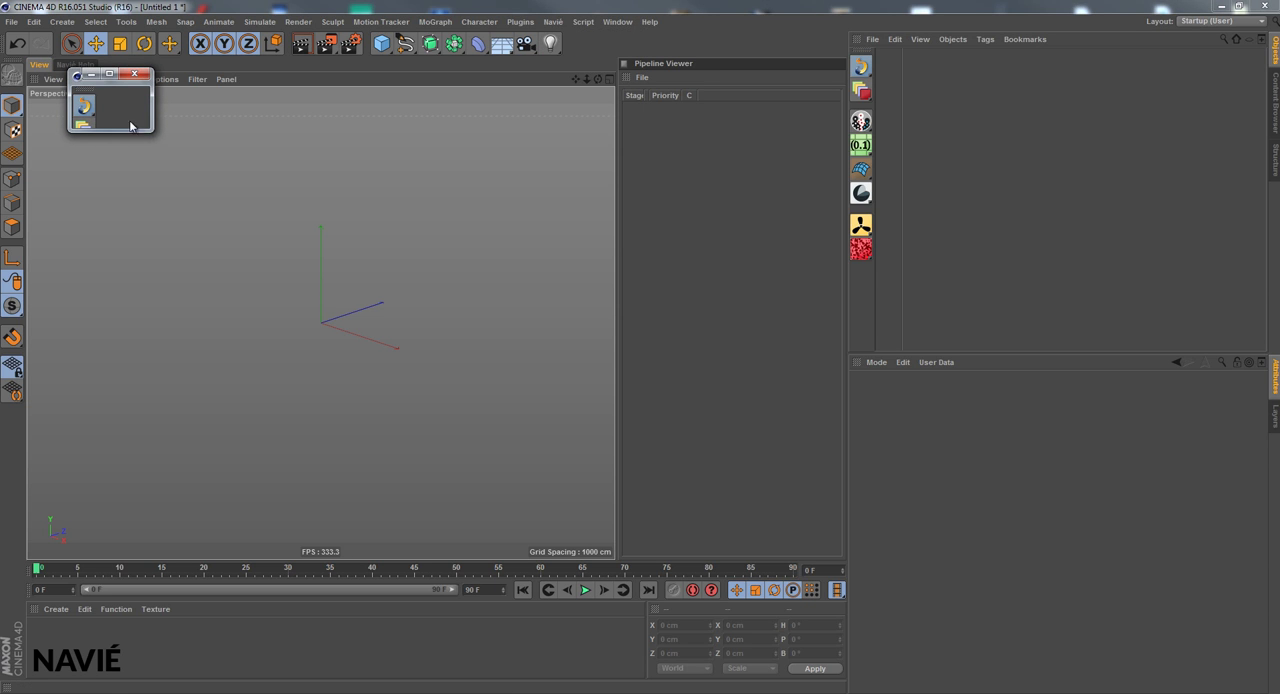
drag(150, 134, 114, 336)
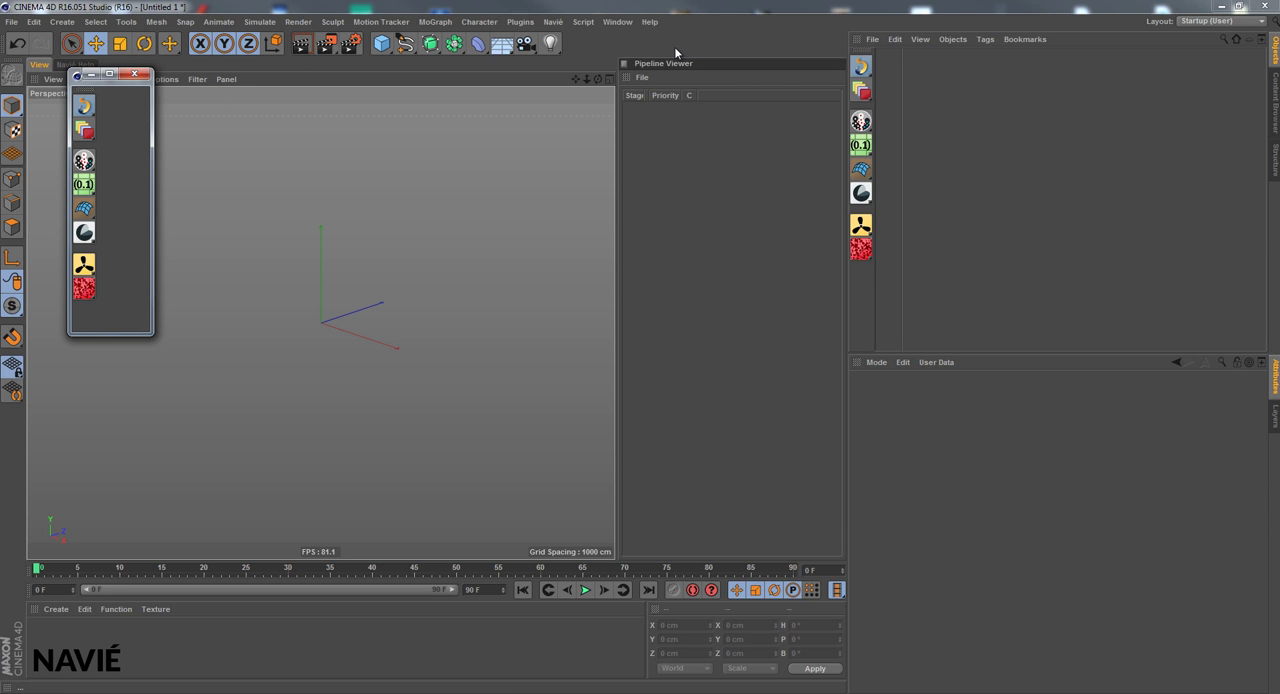
click(140, 78)
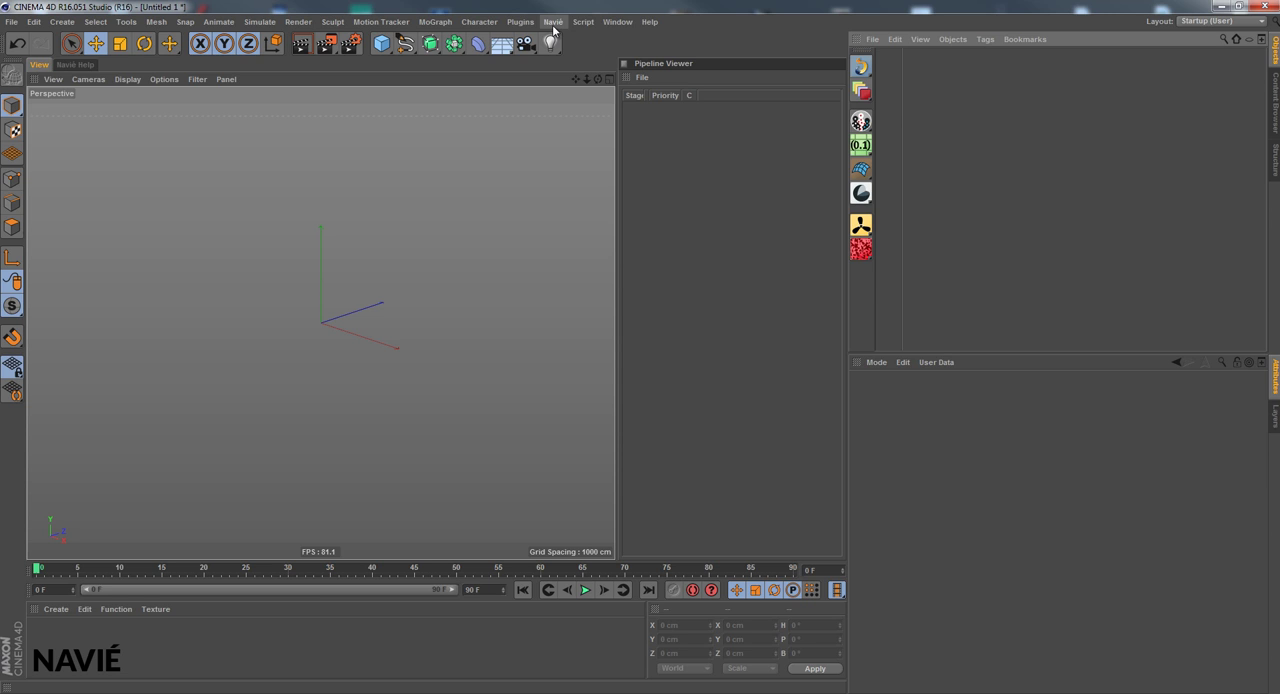
Examine the Navié node group presets and the available node categories, such as Grids, Particles and Cinema 4D
click(553, 22)
mouse_move(589, 91)
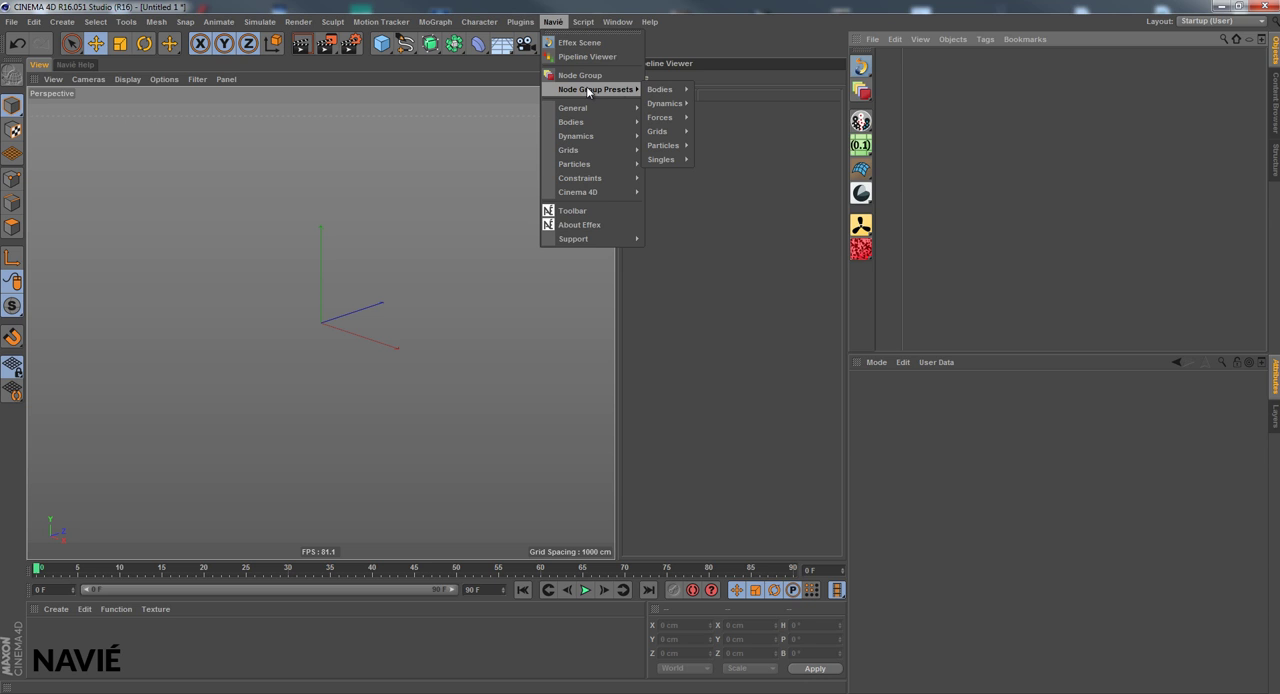
mouse_move(672, 118)
click(864, 99)
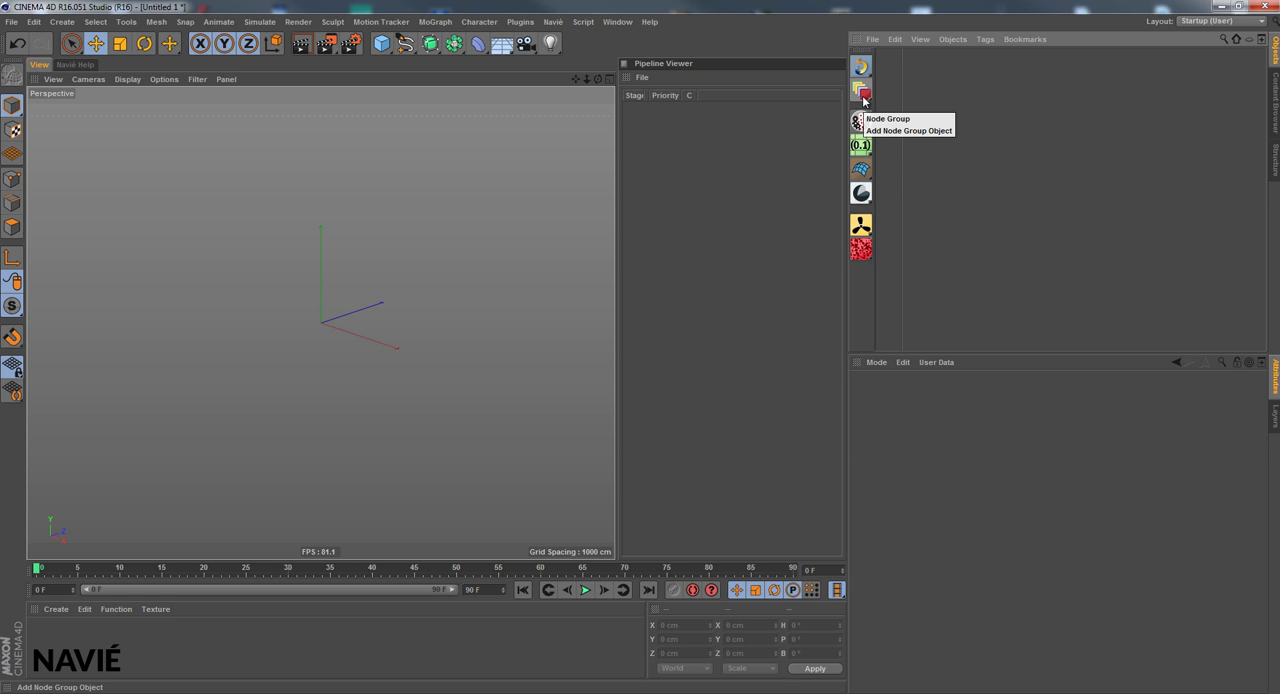
click(864, 99)
mouse_move(911, 137)
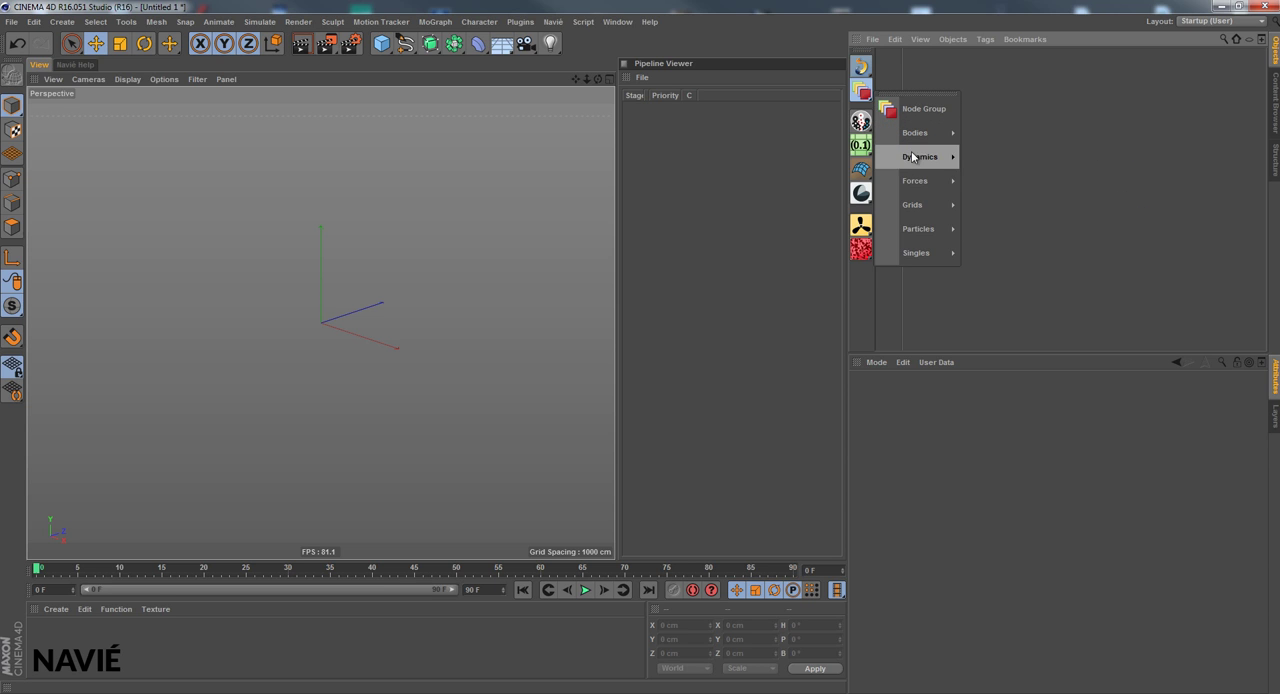
click(554, 22)
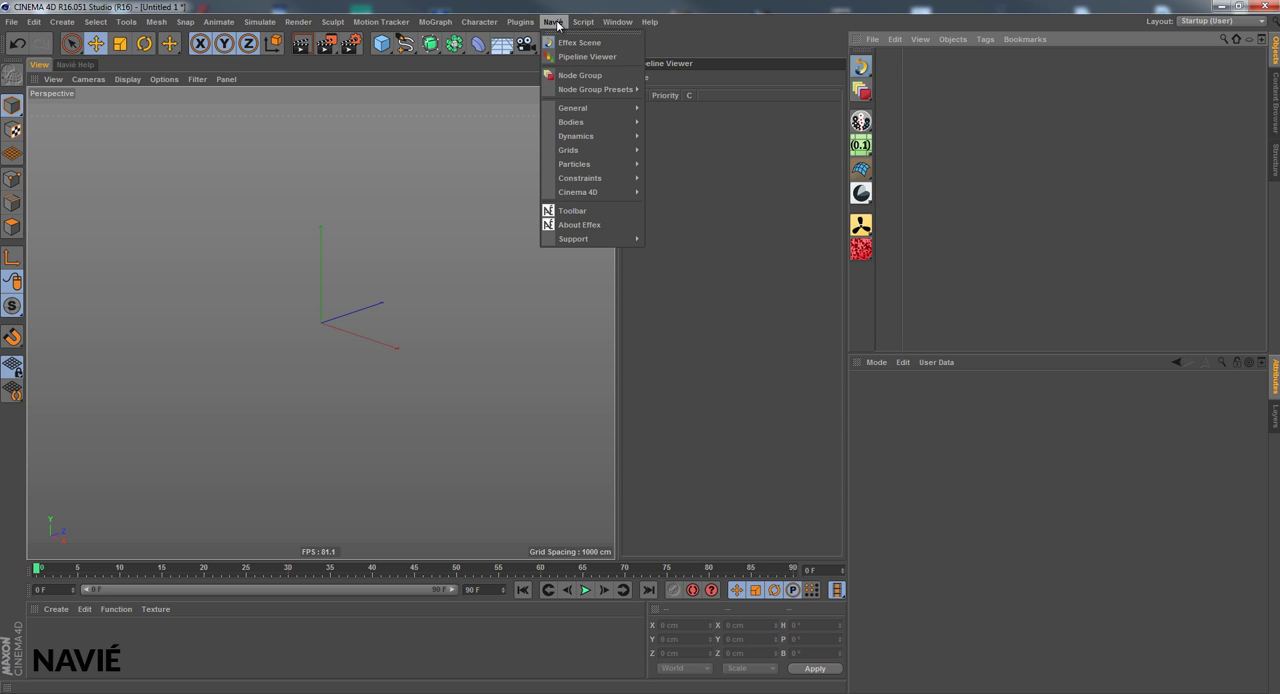
mouse_move(607, 109)
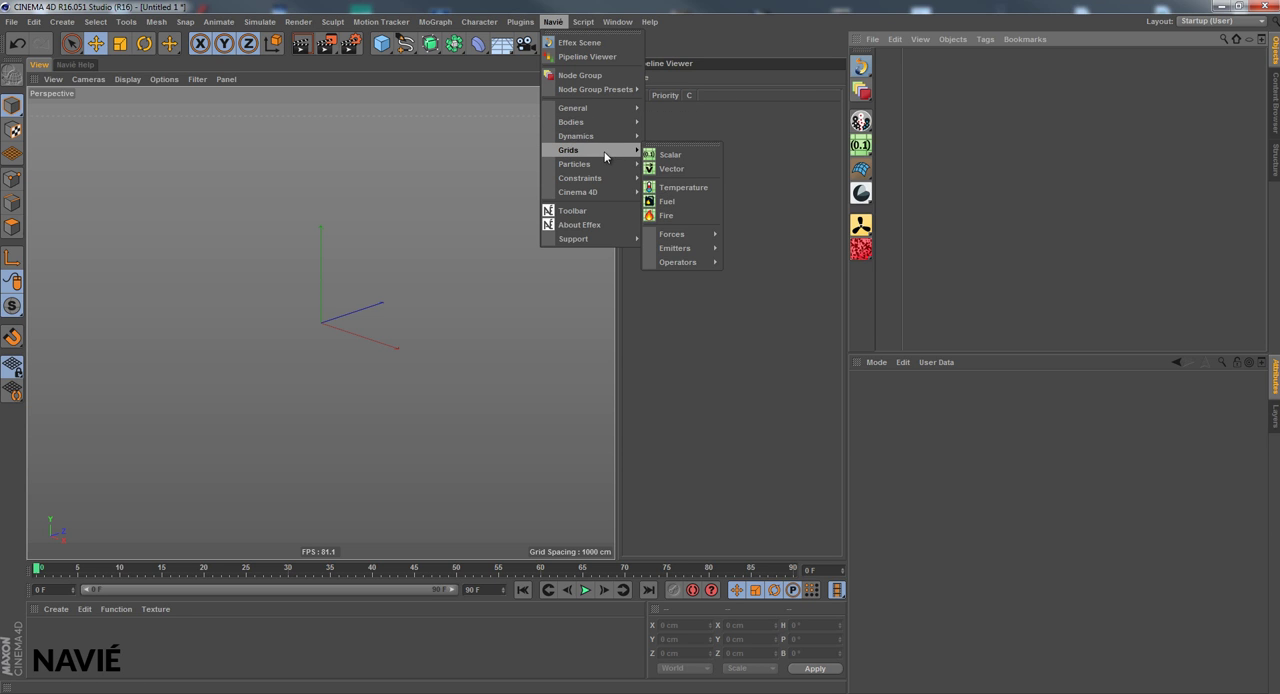
mouse_move(617, 168)
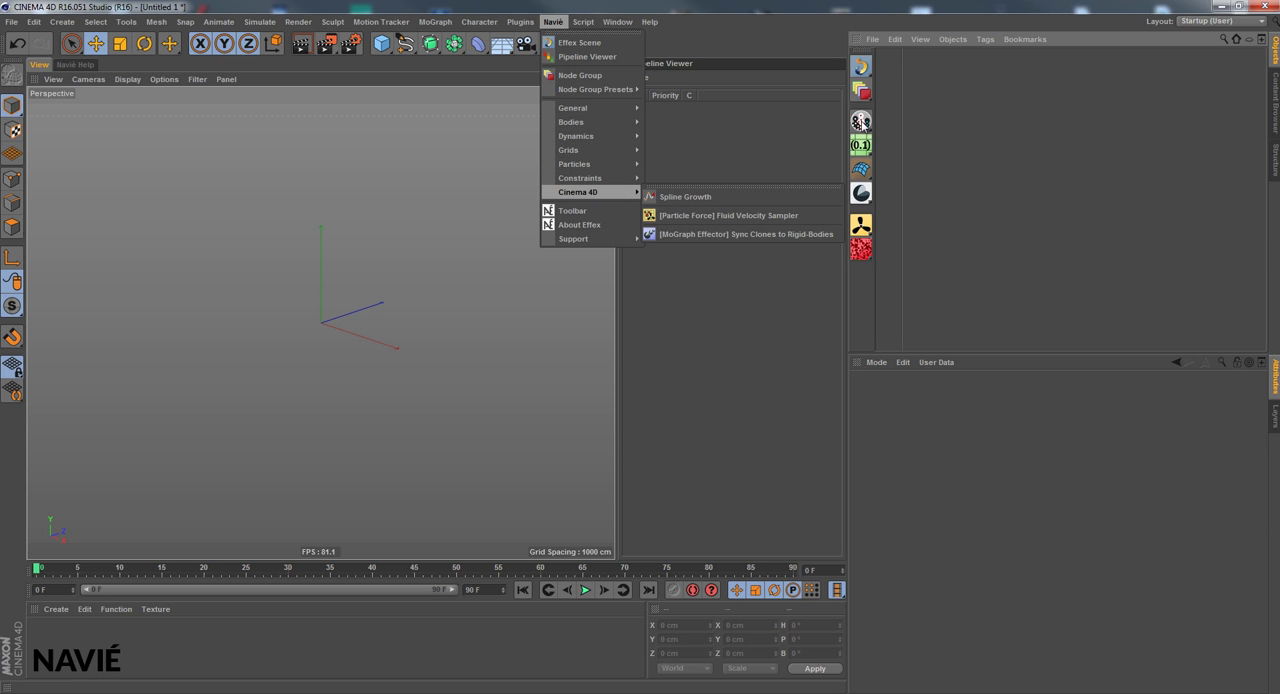
click(863, 125)
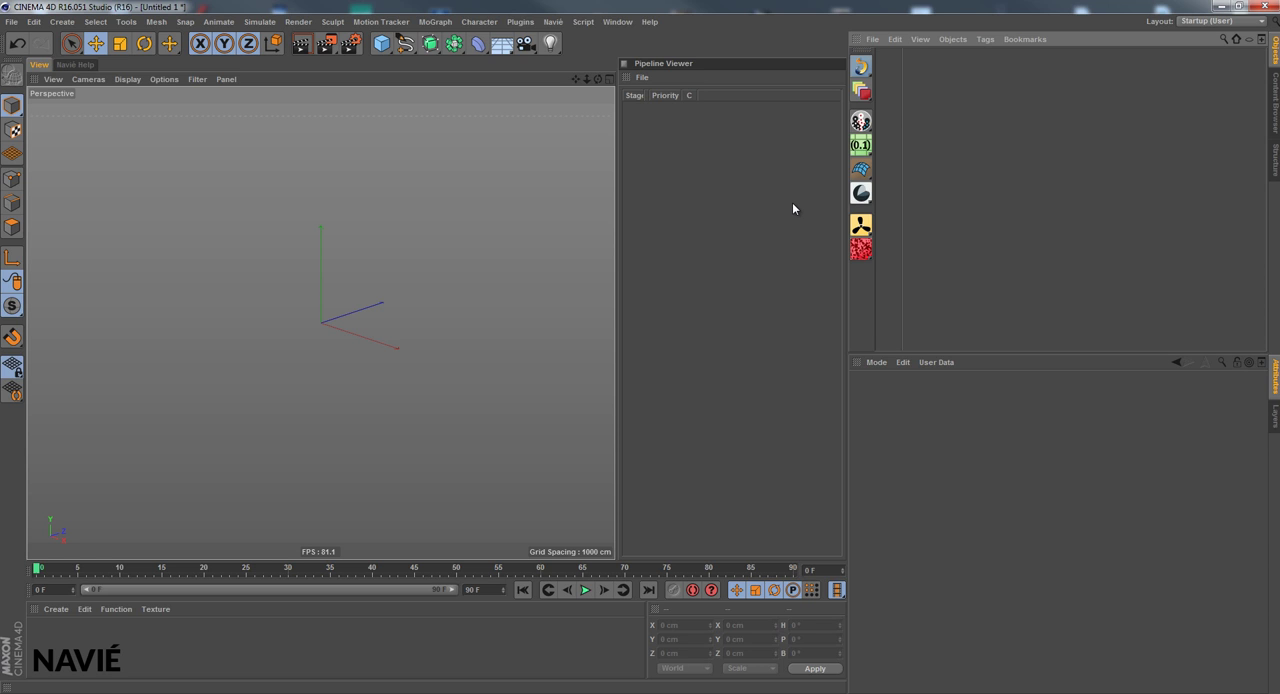
Add a Particle Group, a Scalar grid, a Mesh and a Volume object to the scene
click(863, 122)
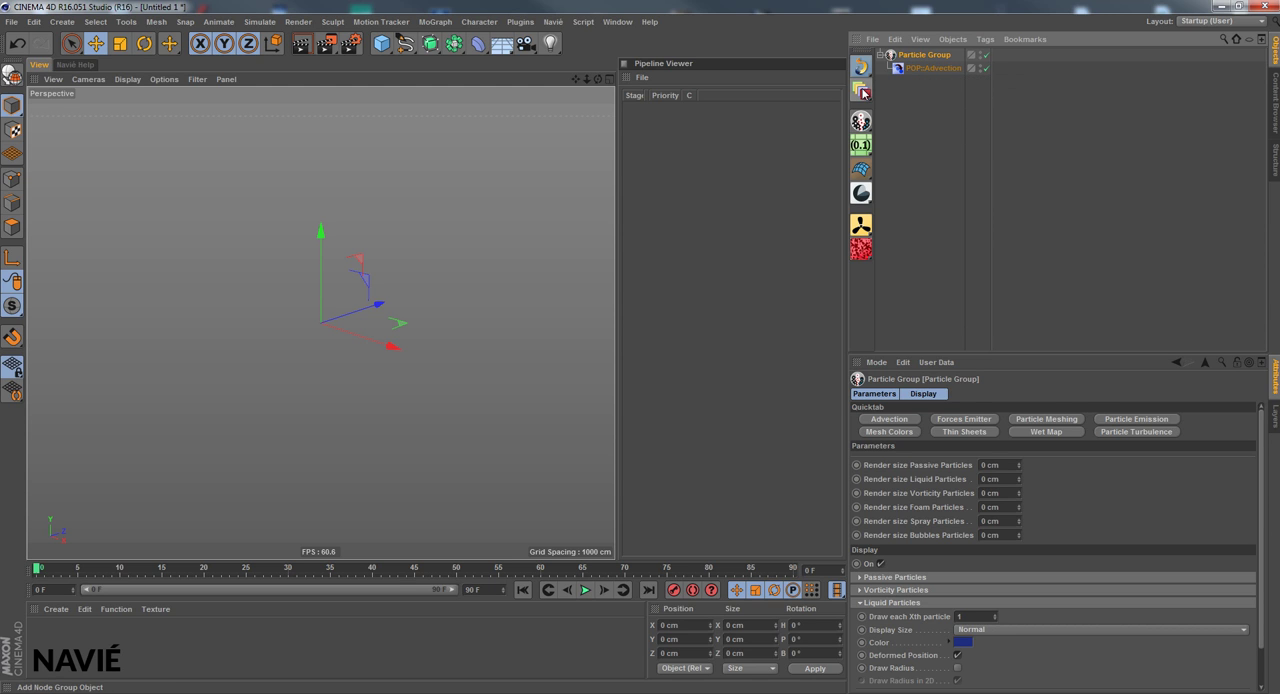
drag(864, 145, 914, 160)
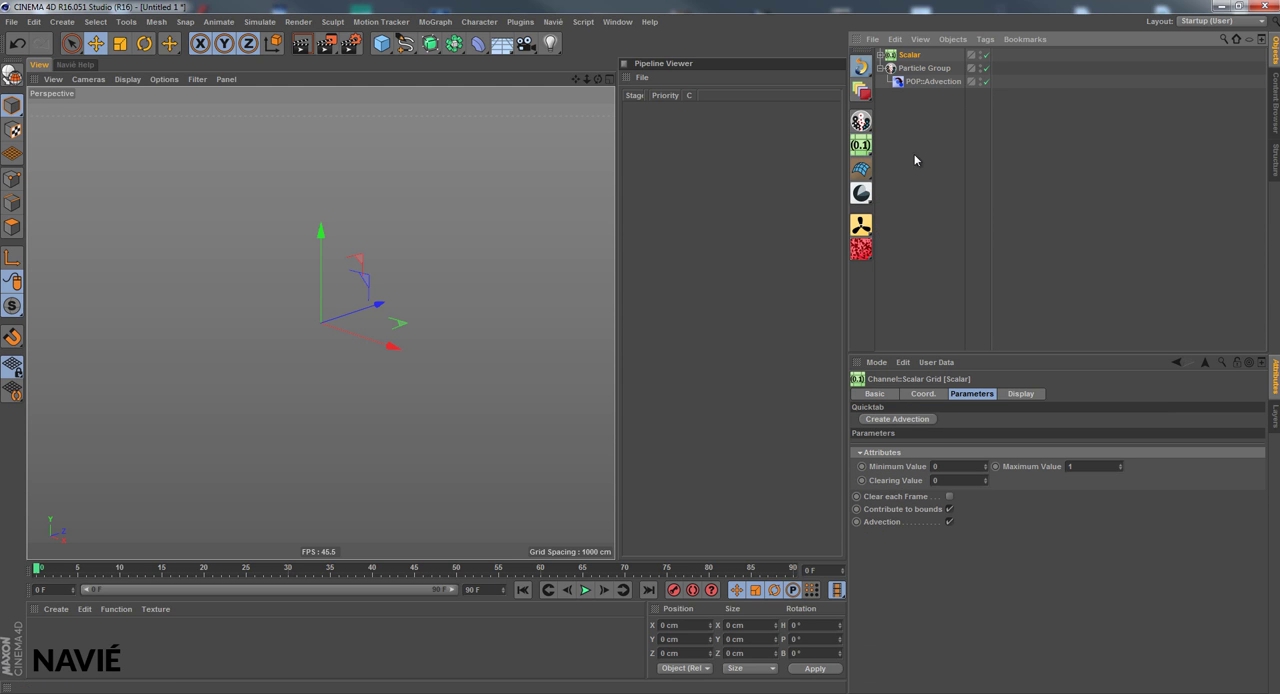
click(863, 191)
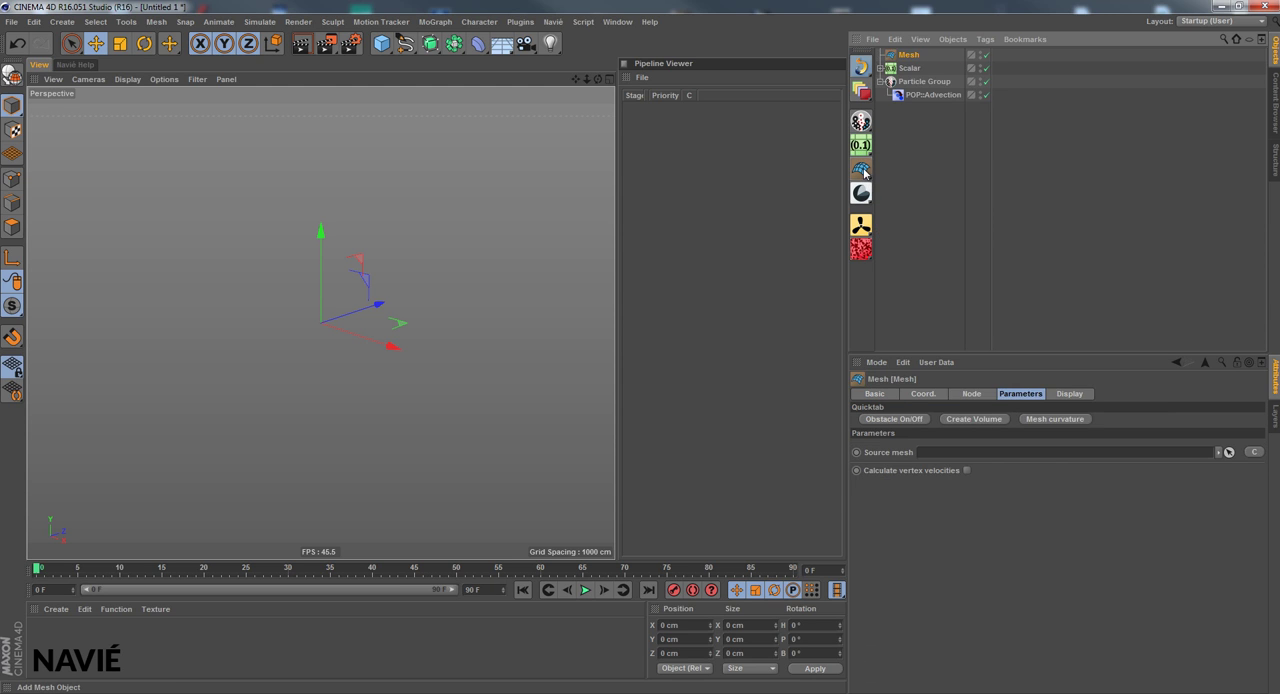
click(863, 192)
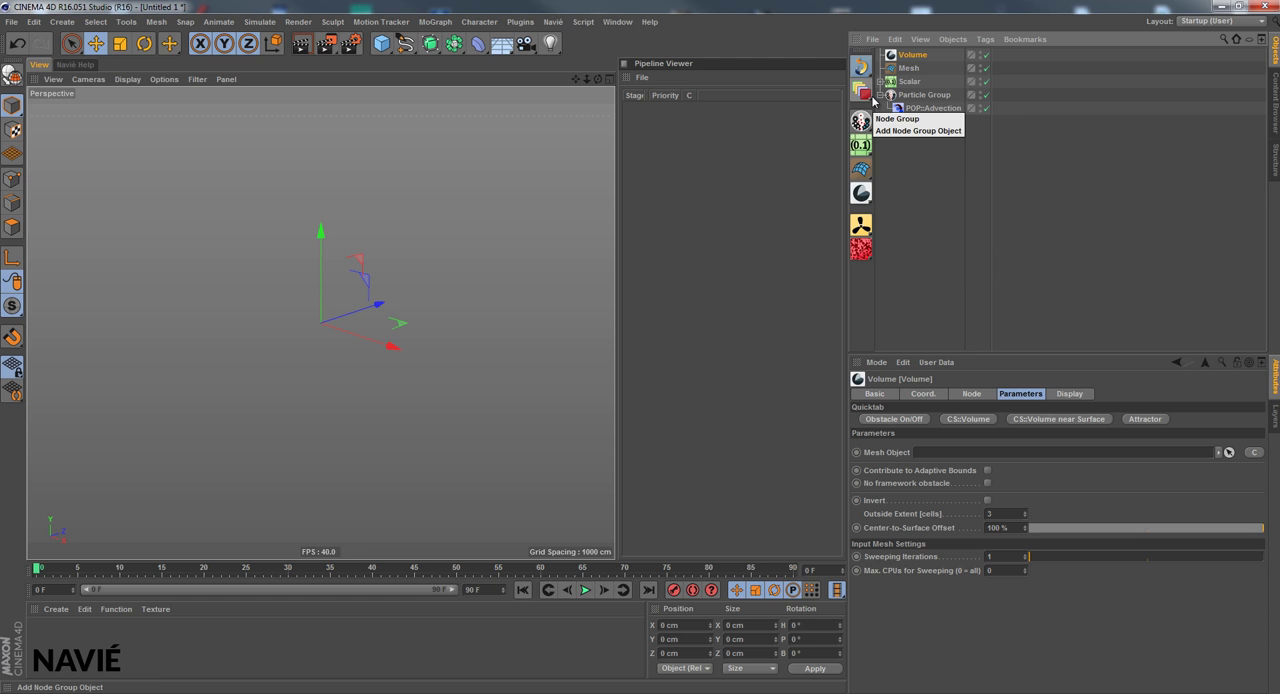
Add a Node Group and put the Volume, Mesh, Scalar and Particle Group objects inside it
drag(923, 122, 896, 48)
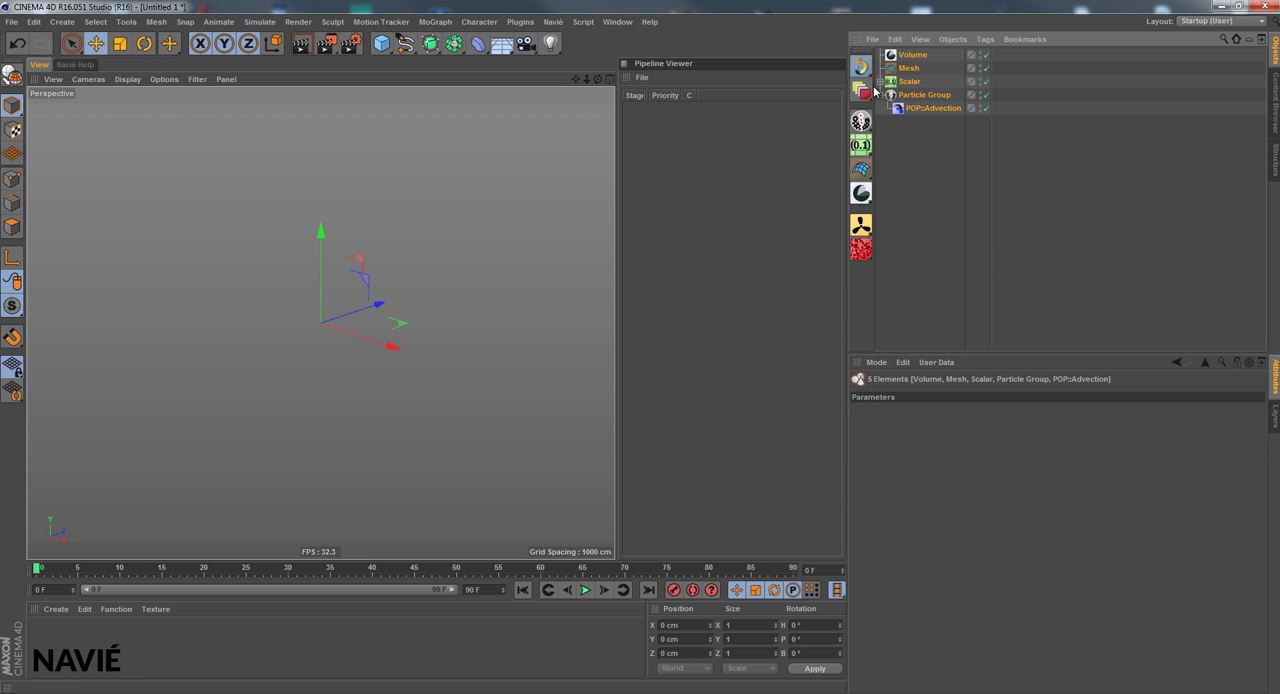
drag(874, 90, 932, 103)
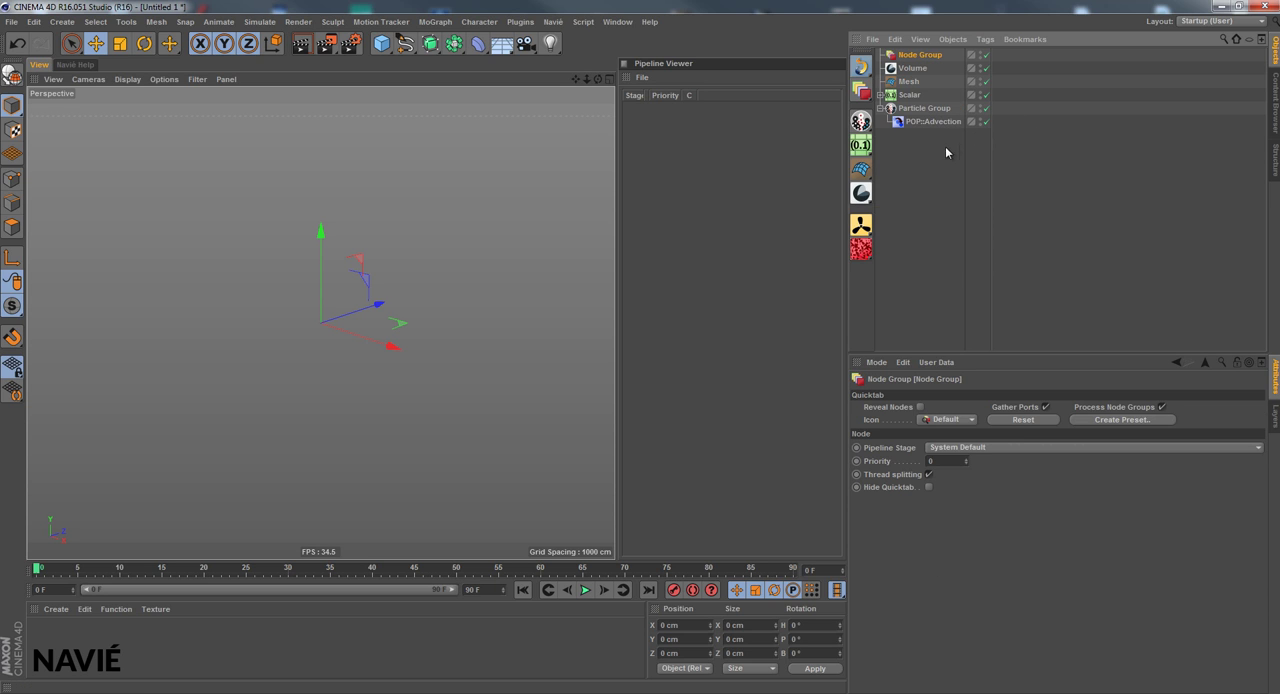
drag(940, 150, 916, 64)
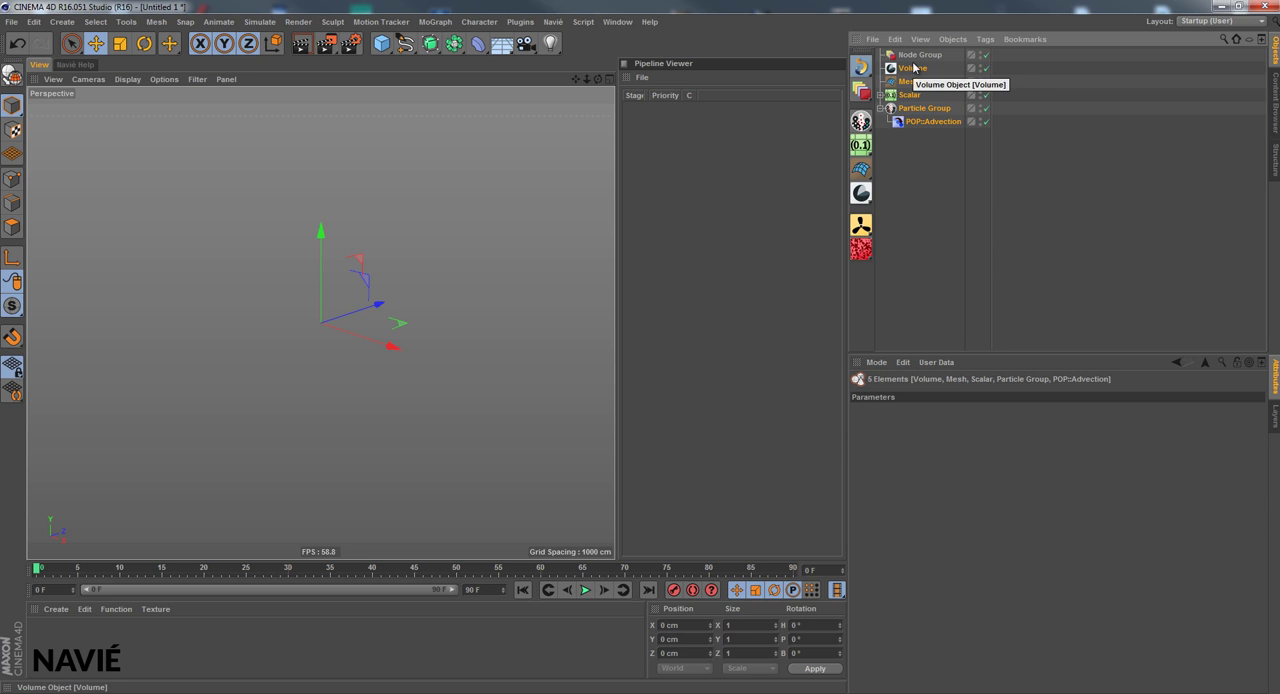
drag(913, 65, 925, 55)
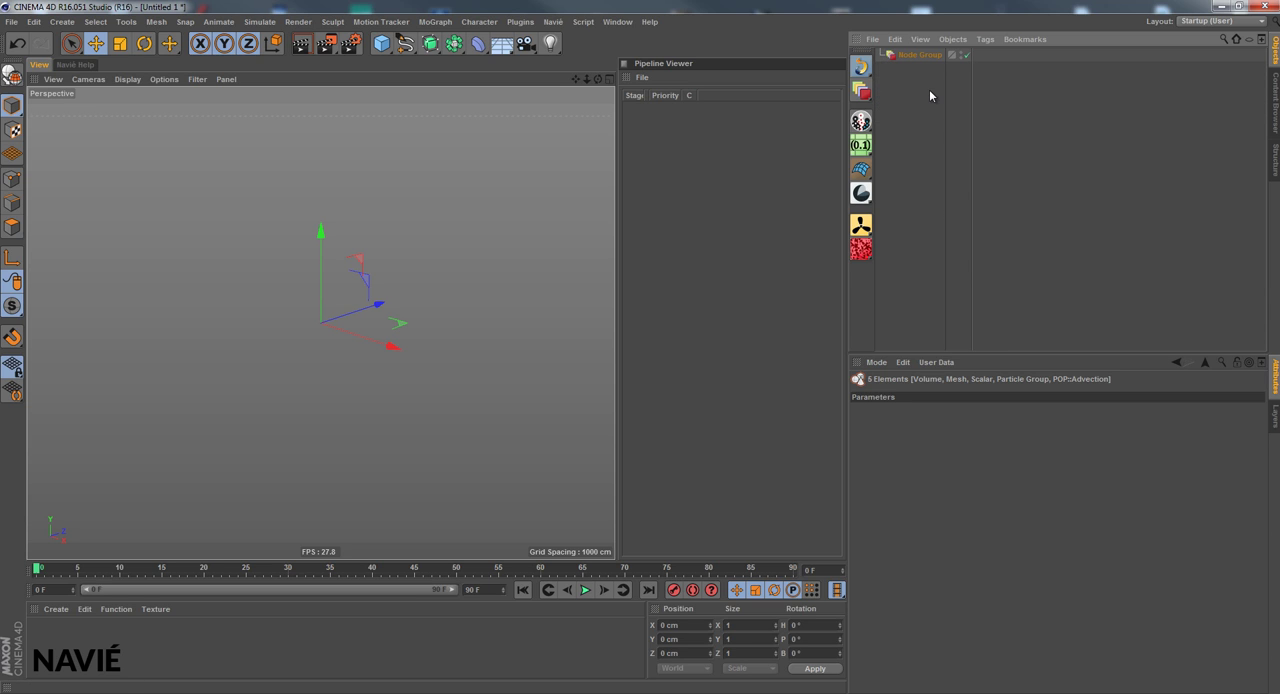
Inspect the Node Group's gathered parameters, including the POP::Advection section, and delete the group from the scene
click(928, 55)
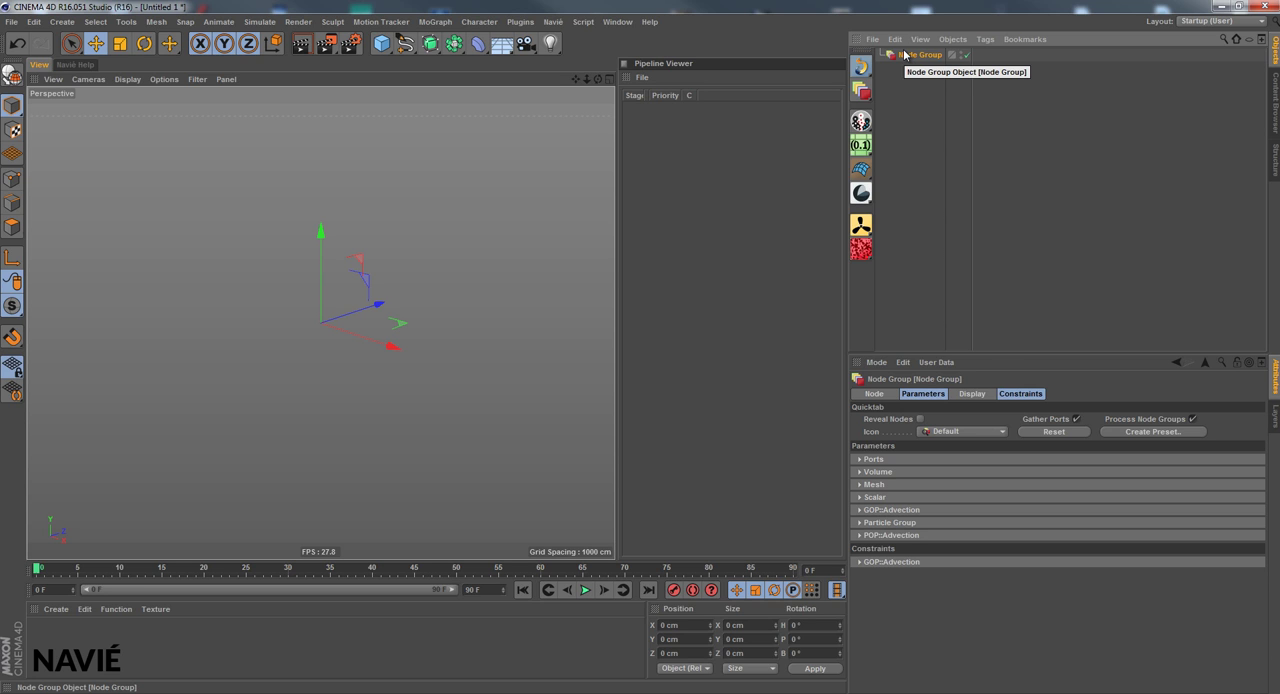
click(940, 394)
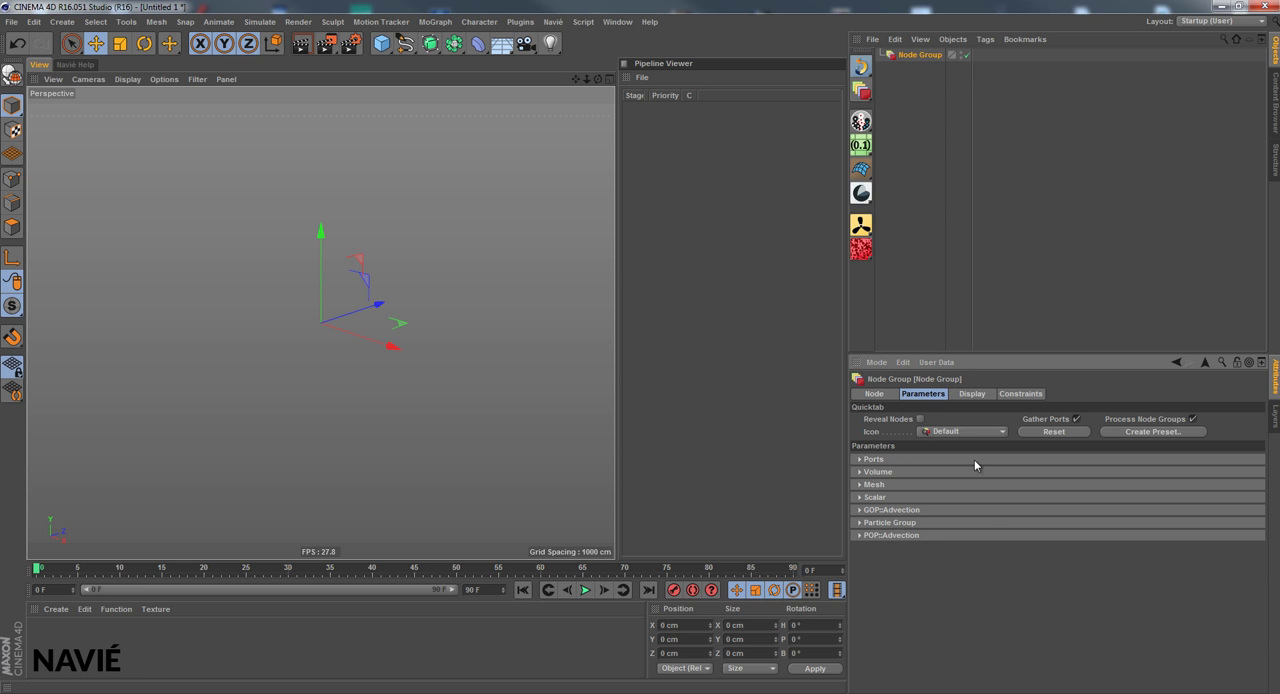
click(933, 535)
click(933, 535)
click(935, 59)
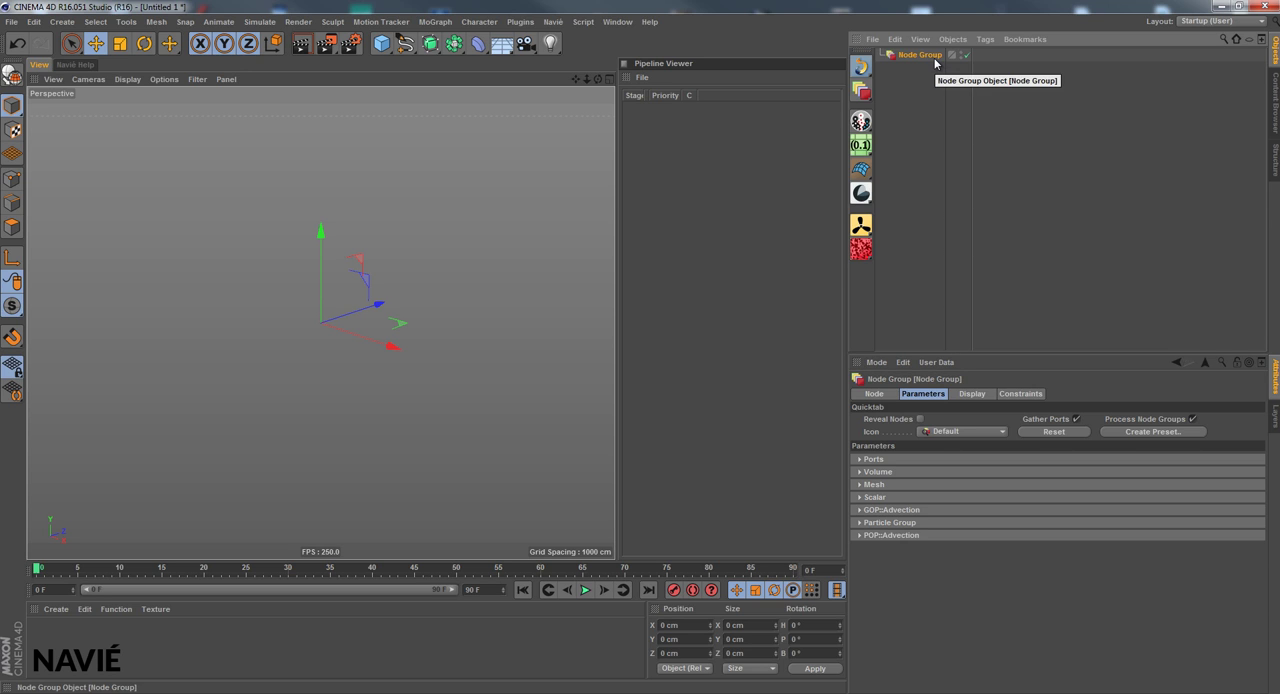
key(Delete)
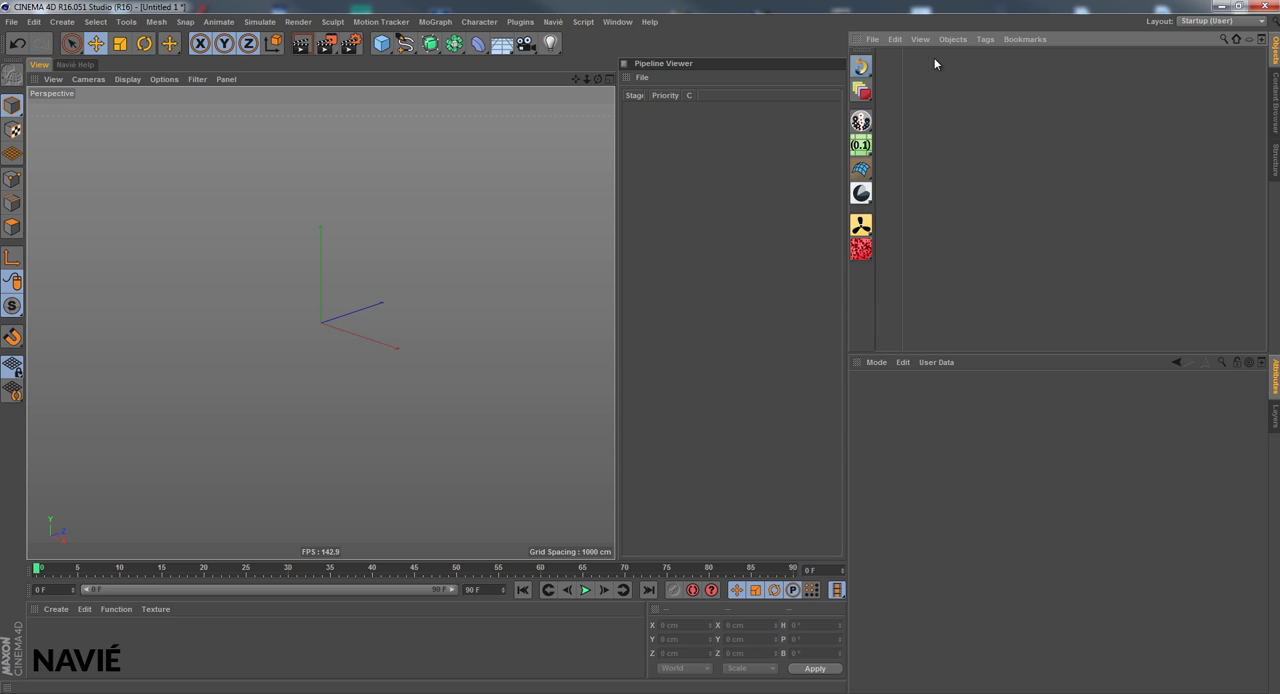
Add an Effex Scene and the (Liquid) FLIP node group preset from the Singles presets
click(861, 66)
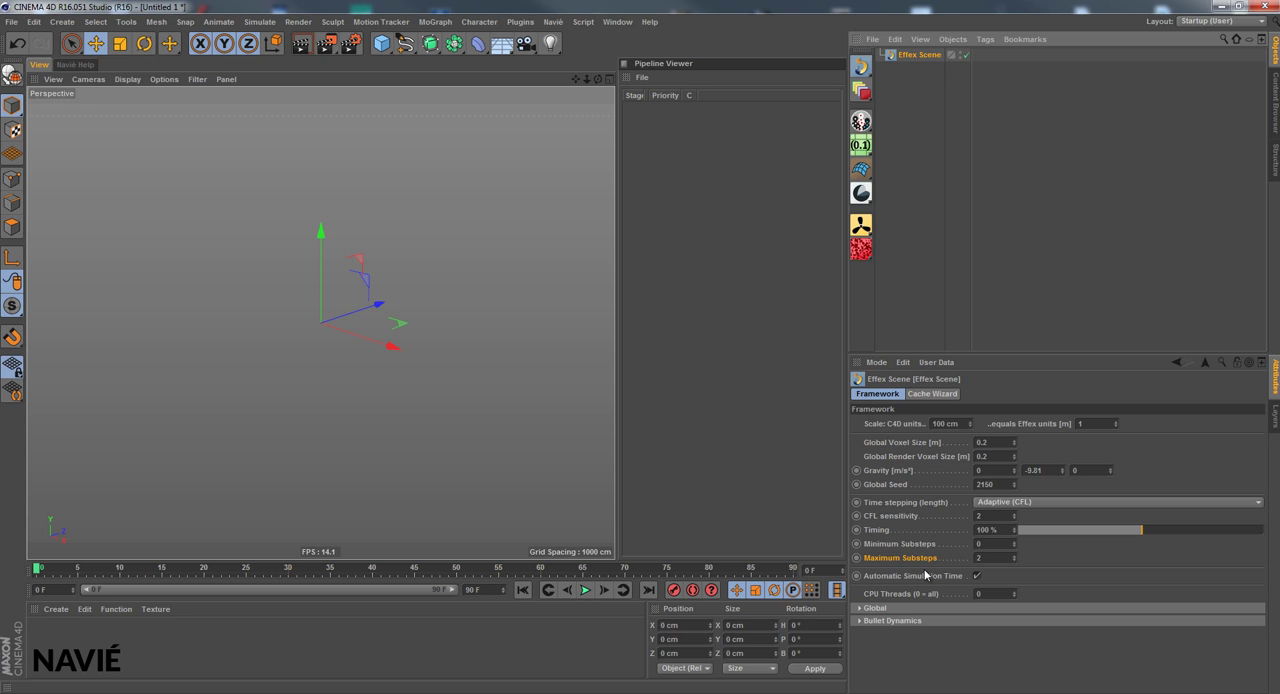
click(864, 92)
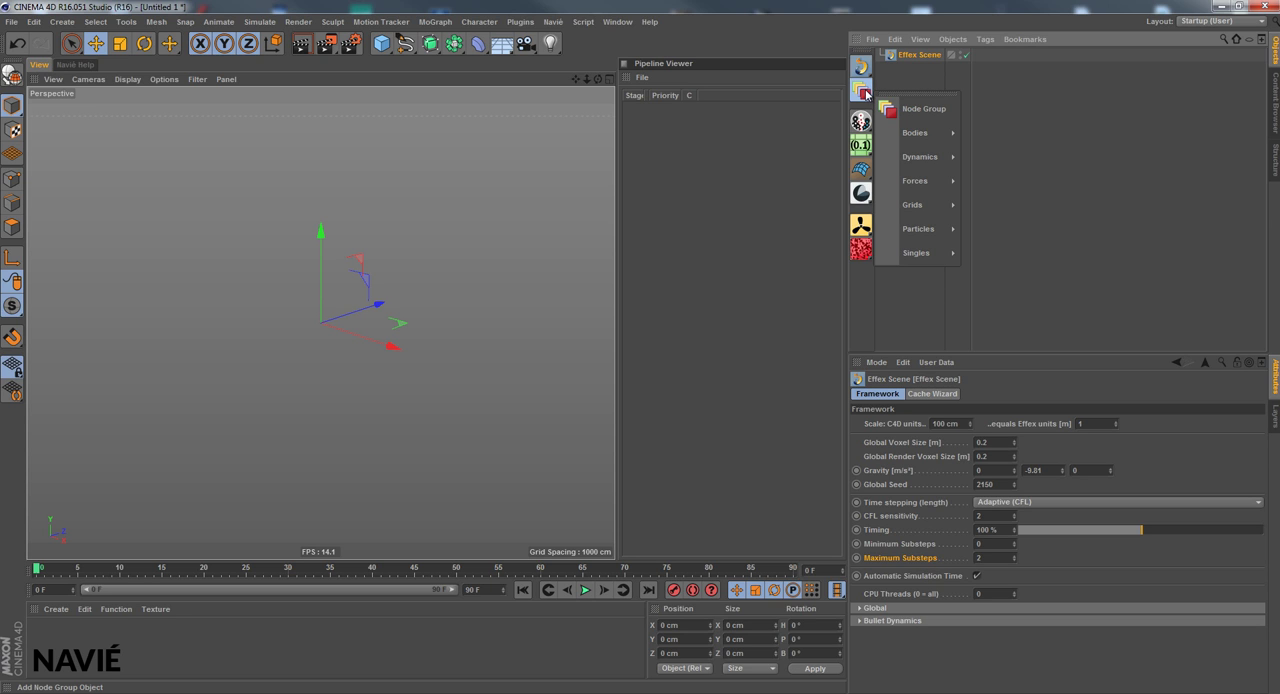
mouse_move(923, 258)
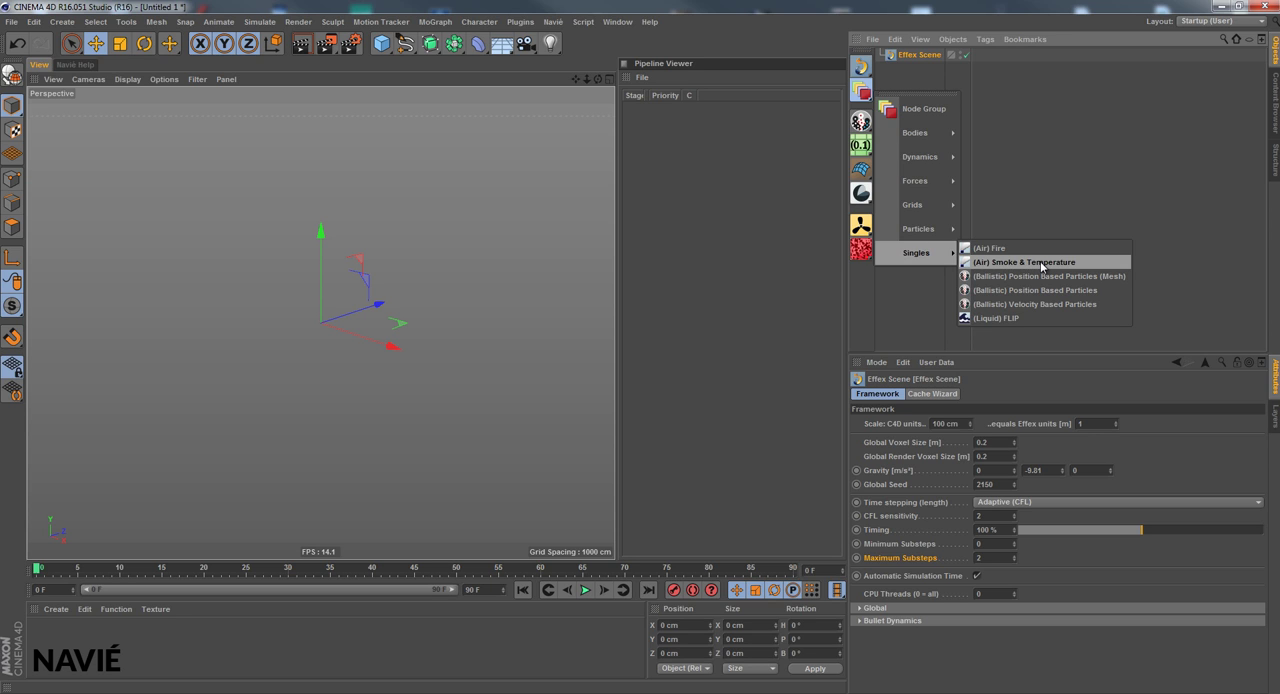
click(1020, 317)
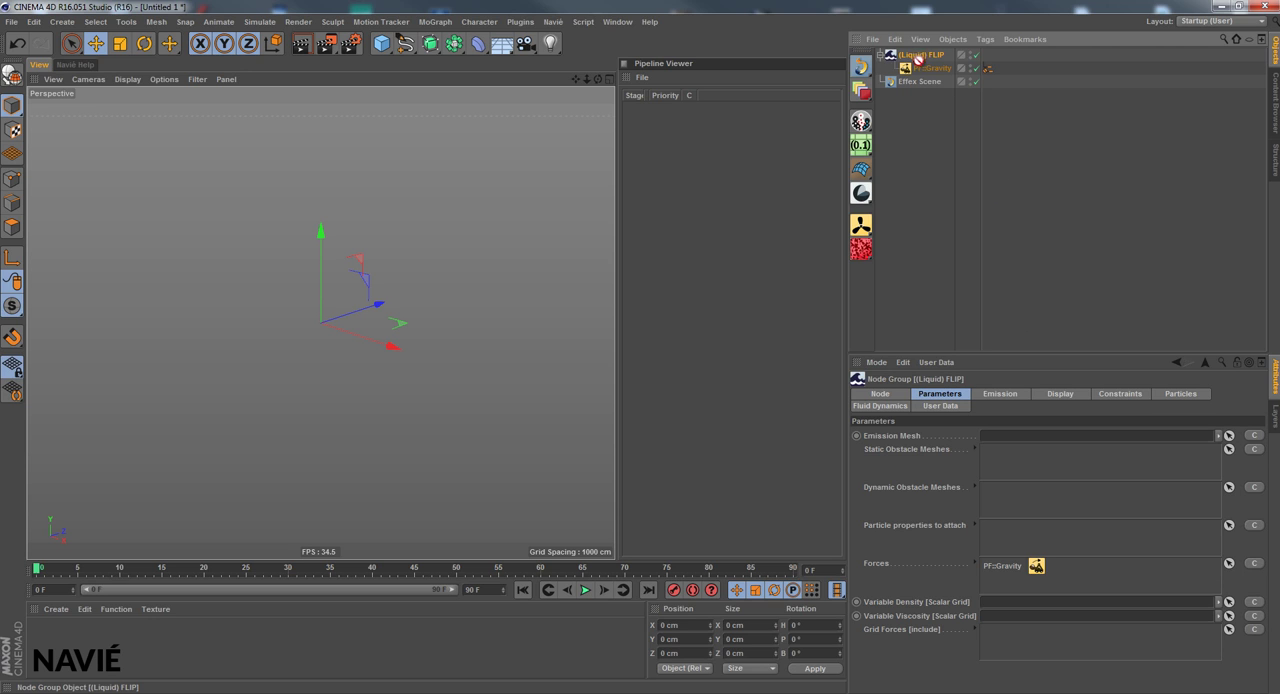
Look at the parameters of the PF::Gravity force and of its parent (Liquid) FLIP node group
drag(919, 70, 915, 60)
click(930, 74)
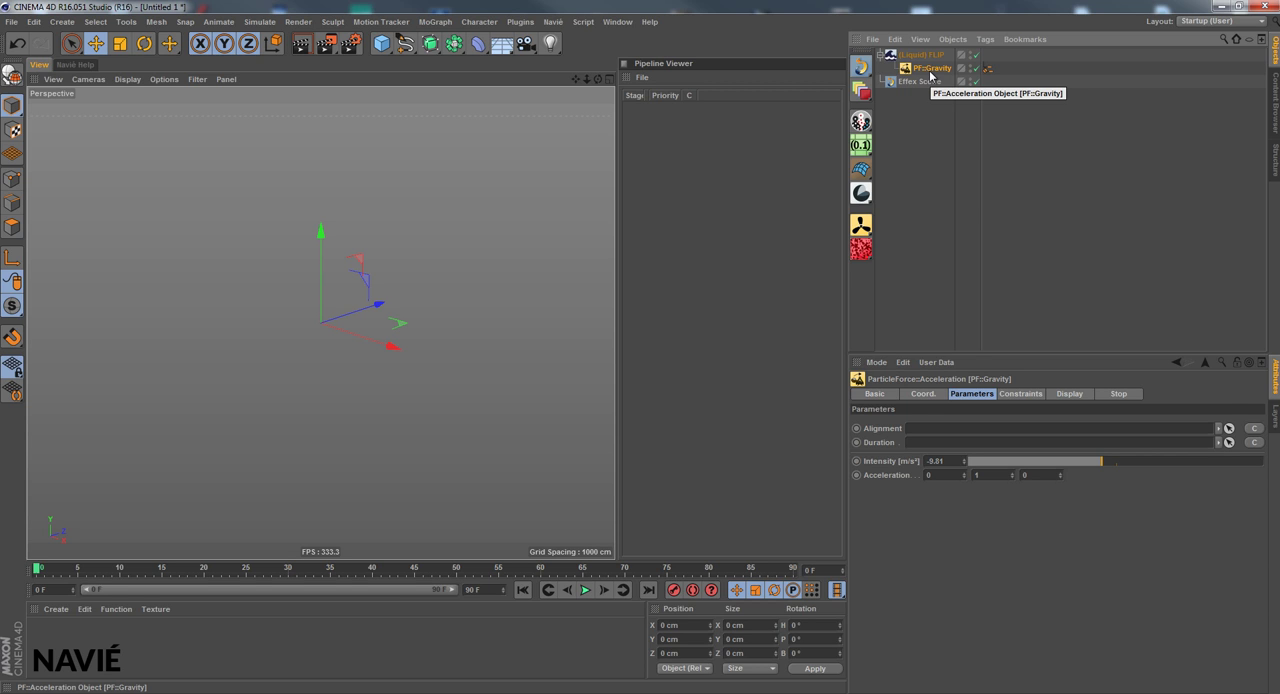
click(925, 55)
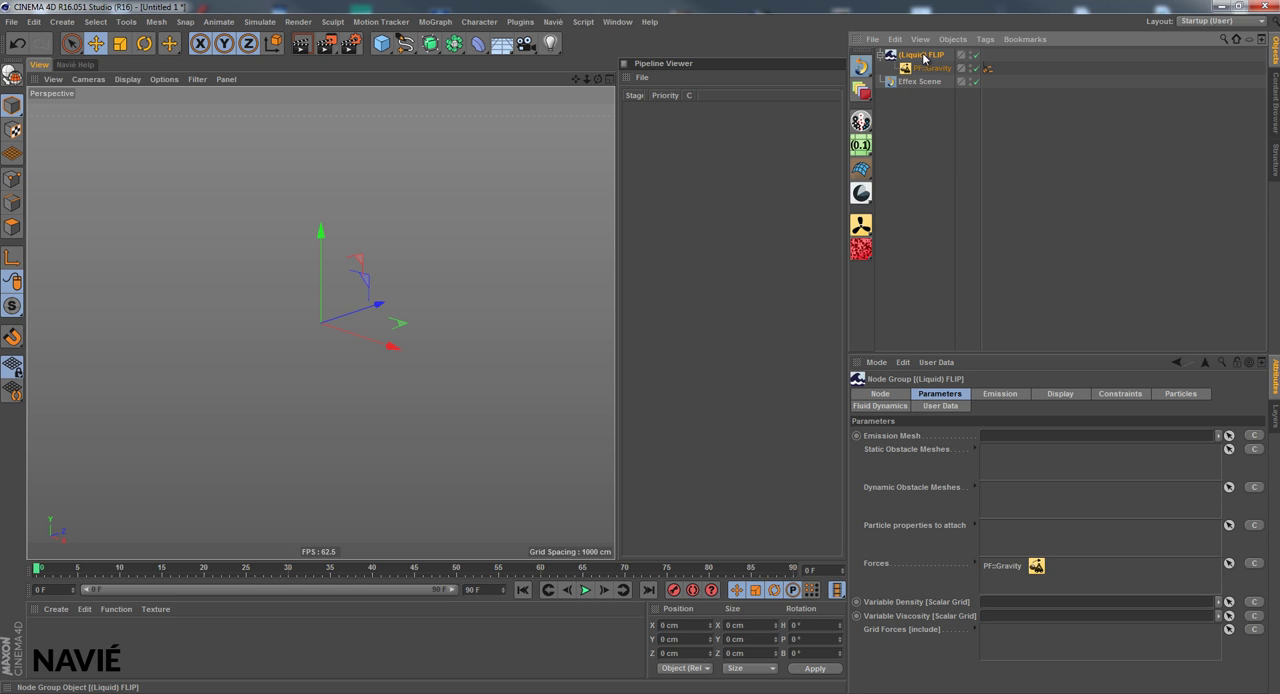
Make the (Liquid) FLIP group a child of the Effex Scene, take it out once, and nest it there again
drag(923, 58, 920, 87)
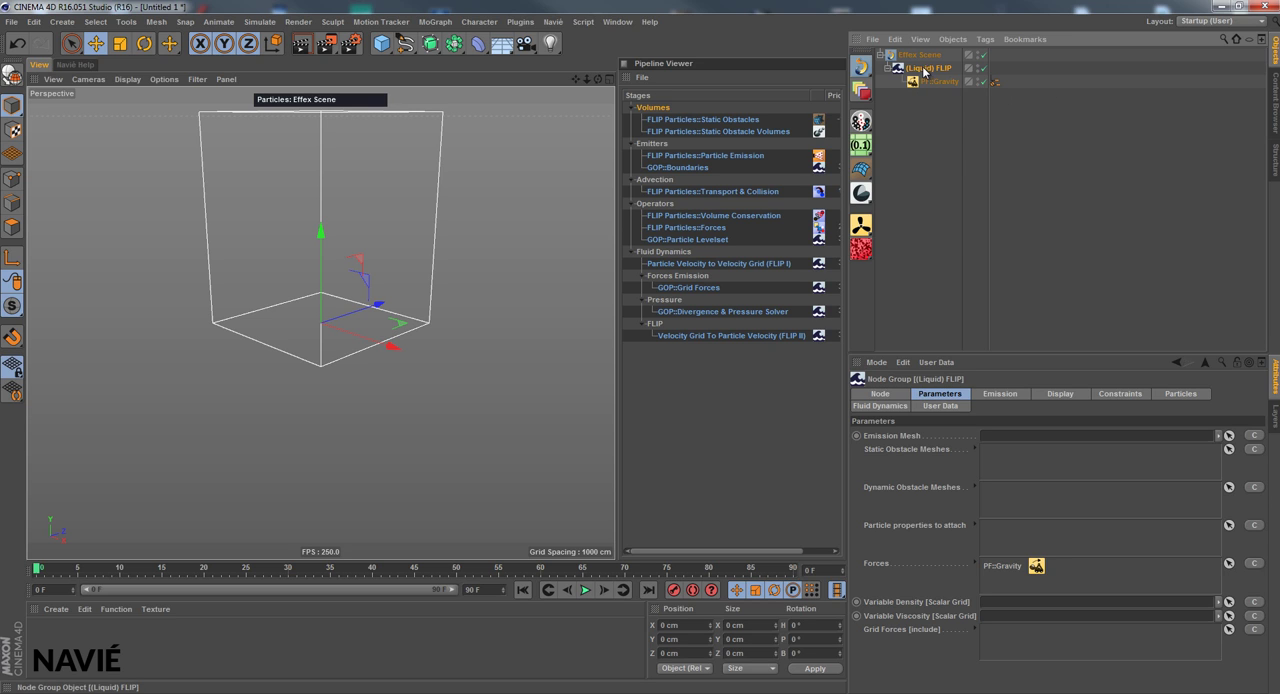
drag(925, 68, 925, 50)
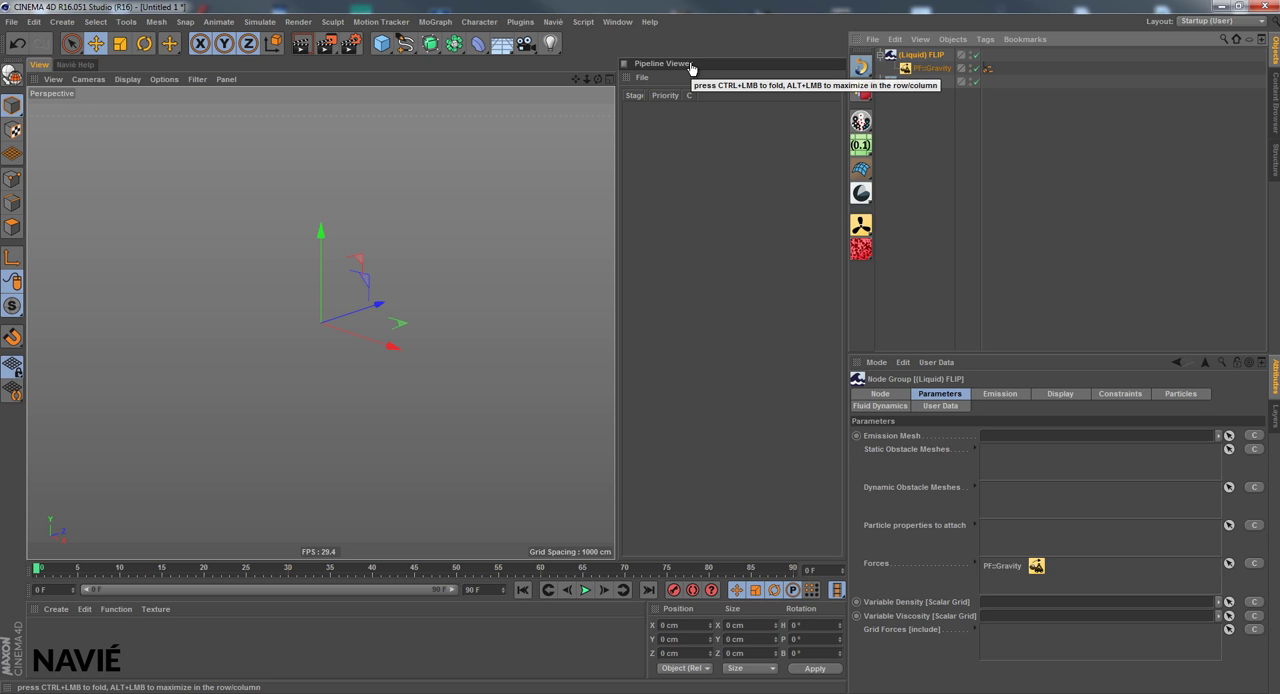
drag(927, 57, 926, 83)
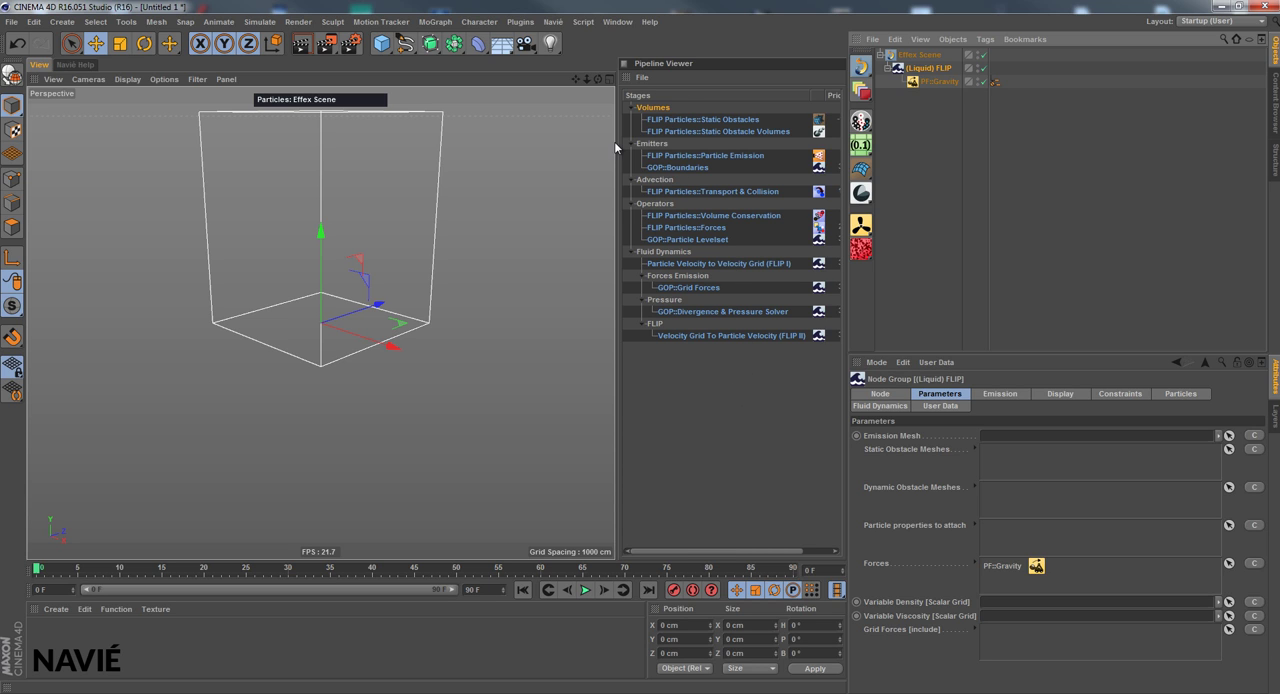
Widen the Pipeline Viewer to show its priority column and select the FLIP Particles::Static Obstacles entry
drag(615, 147, 571, 150)
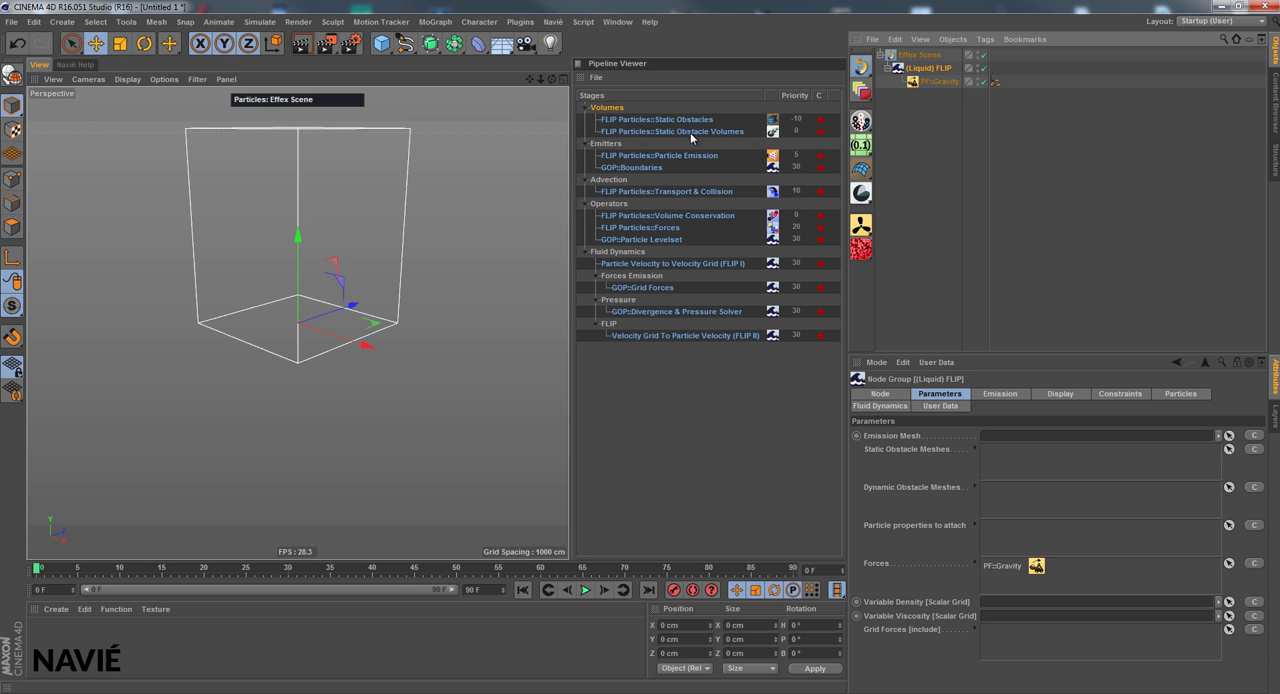
click(627, 121)
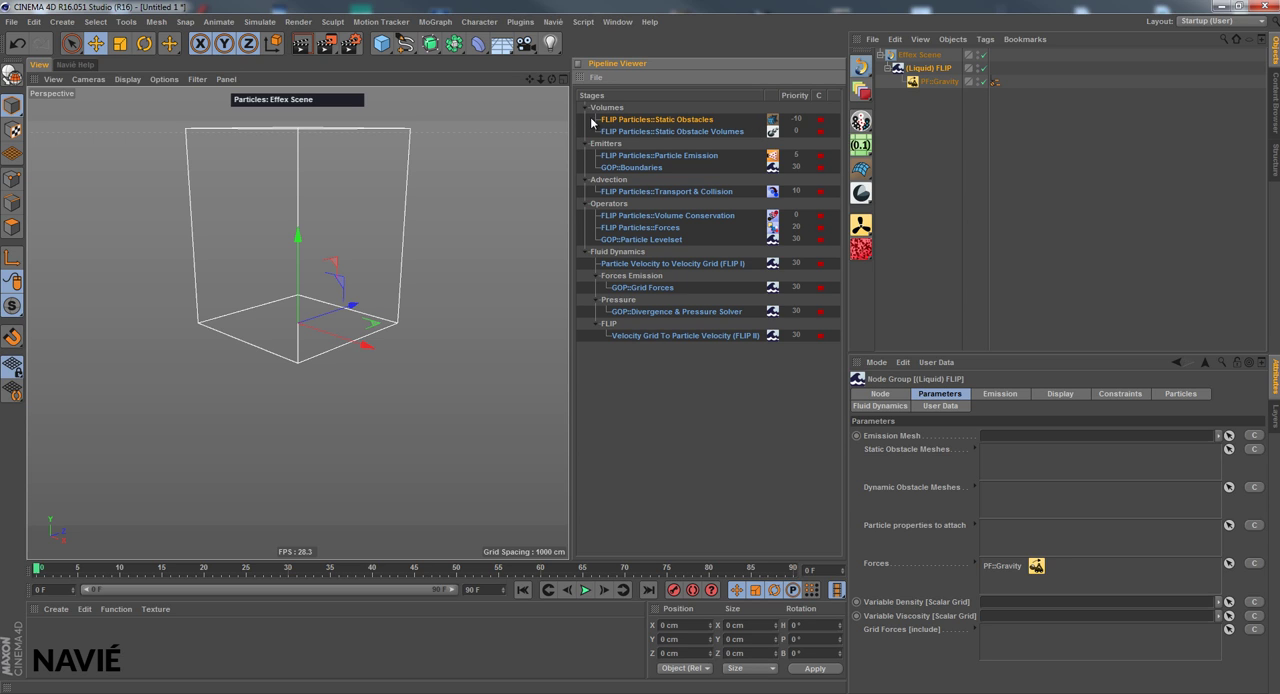
Select the FLIP Particles::Transport & Collision entry in the Pipeline Viewer
click(690, 130)
click(660, 169)
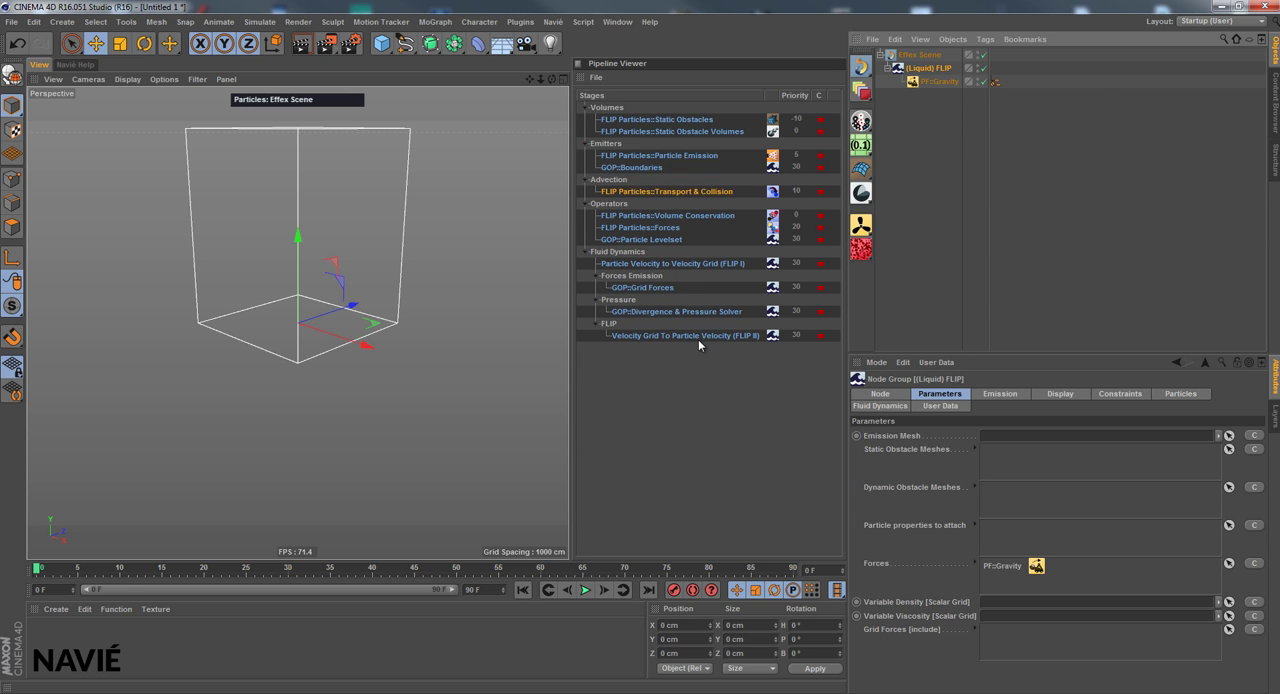
Add a cube and assign it as the Emission Mesh of the (Liquid) FLIP node group
click(896, 437)
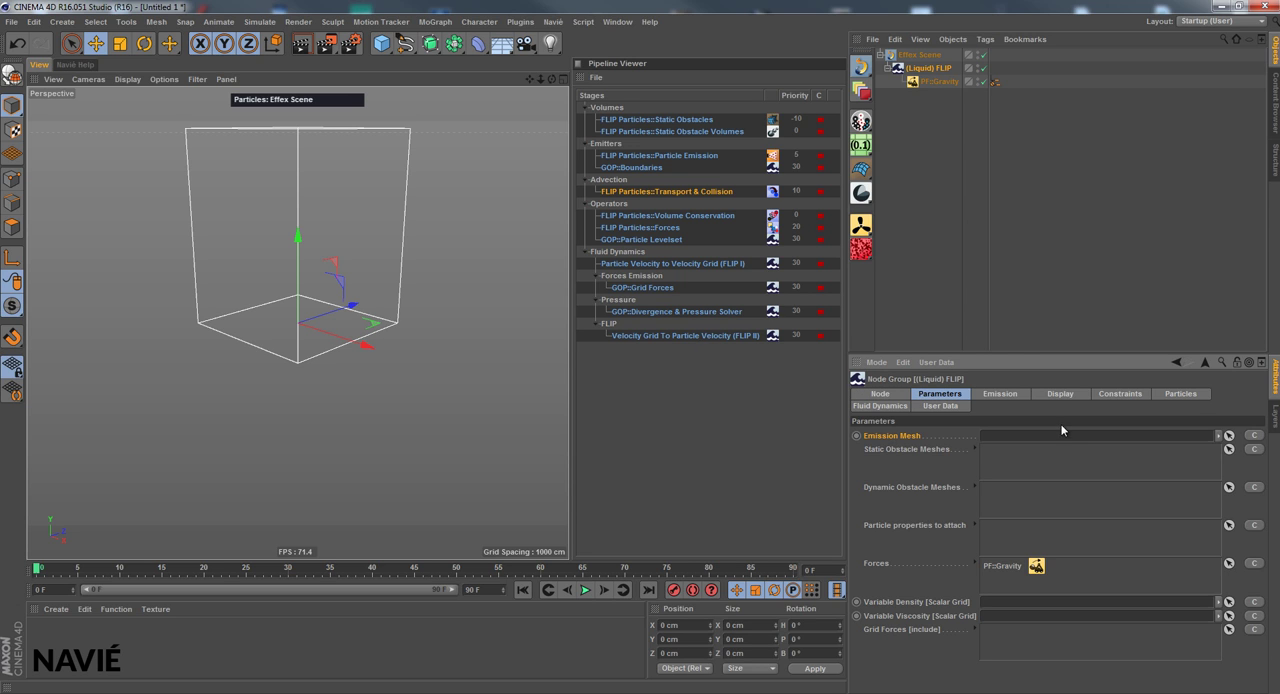
click(381, 43)
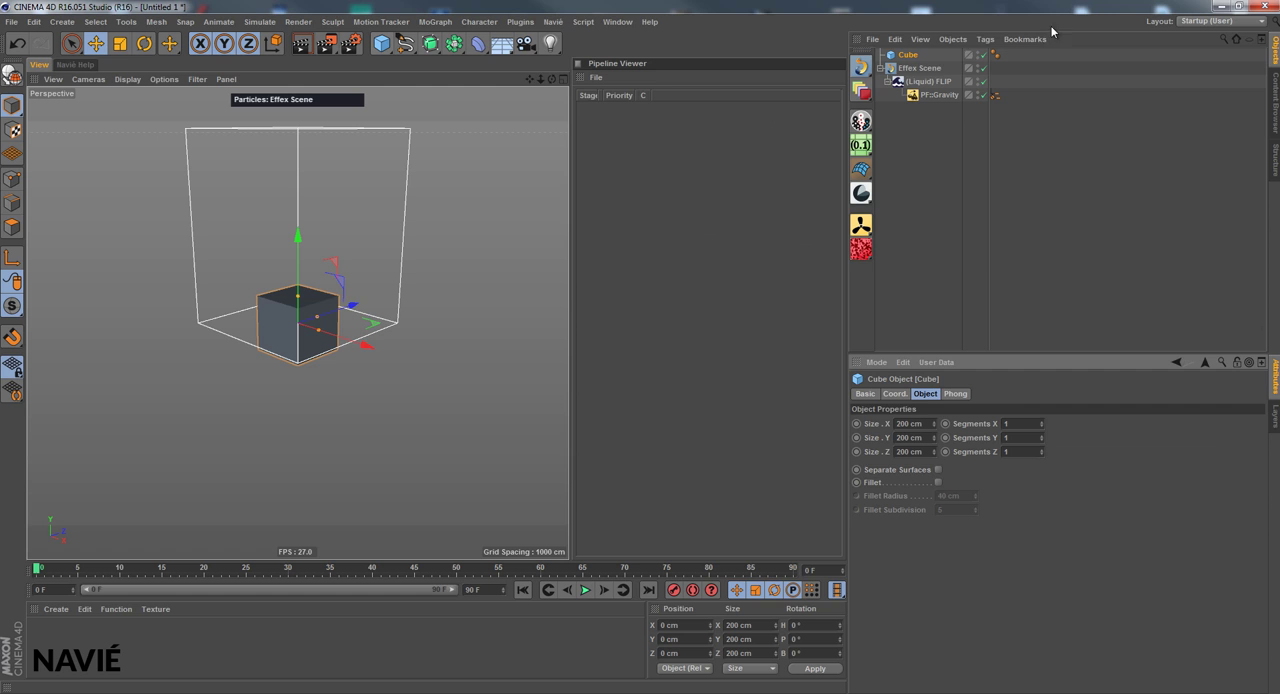
click(913, 83)
drag(907, 55, 985, 440)
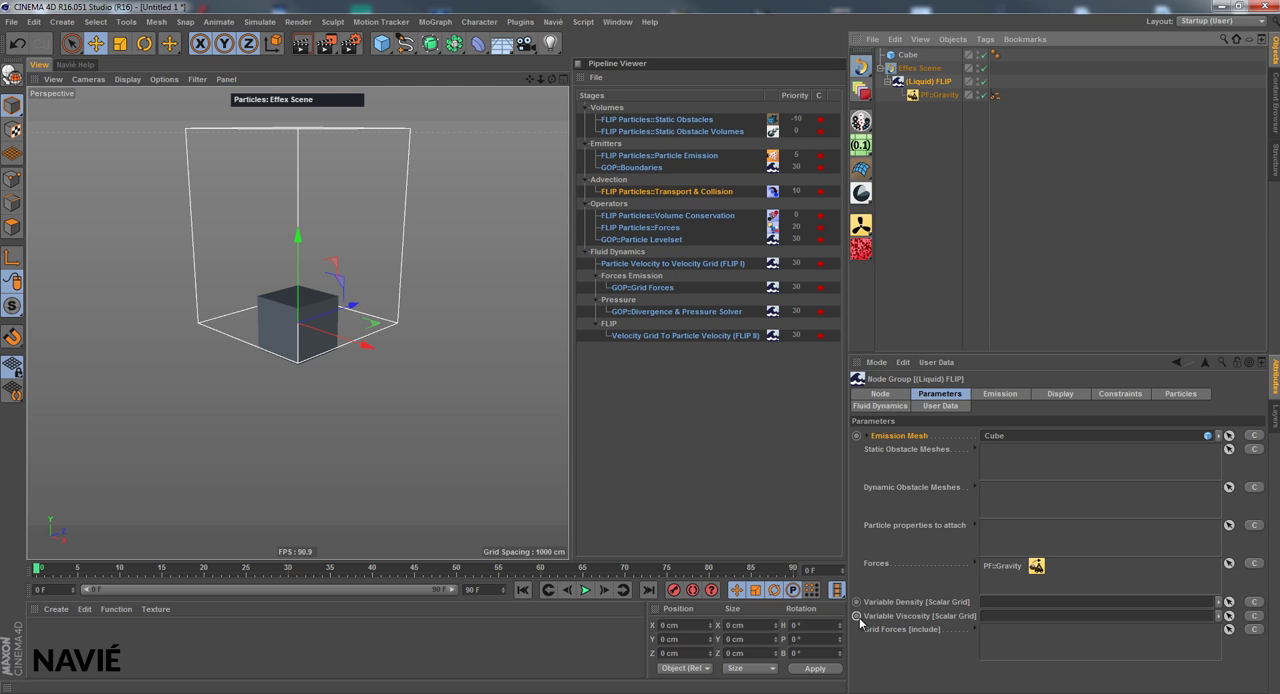
Raise the cube to about 477.5 cm in Y and shrink it to about 72 × 131 × 80 cm
click(907, 55)
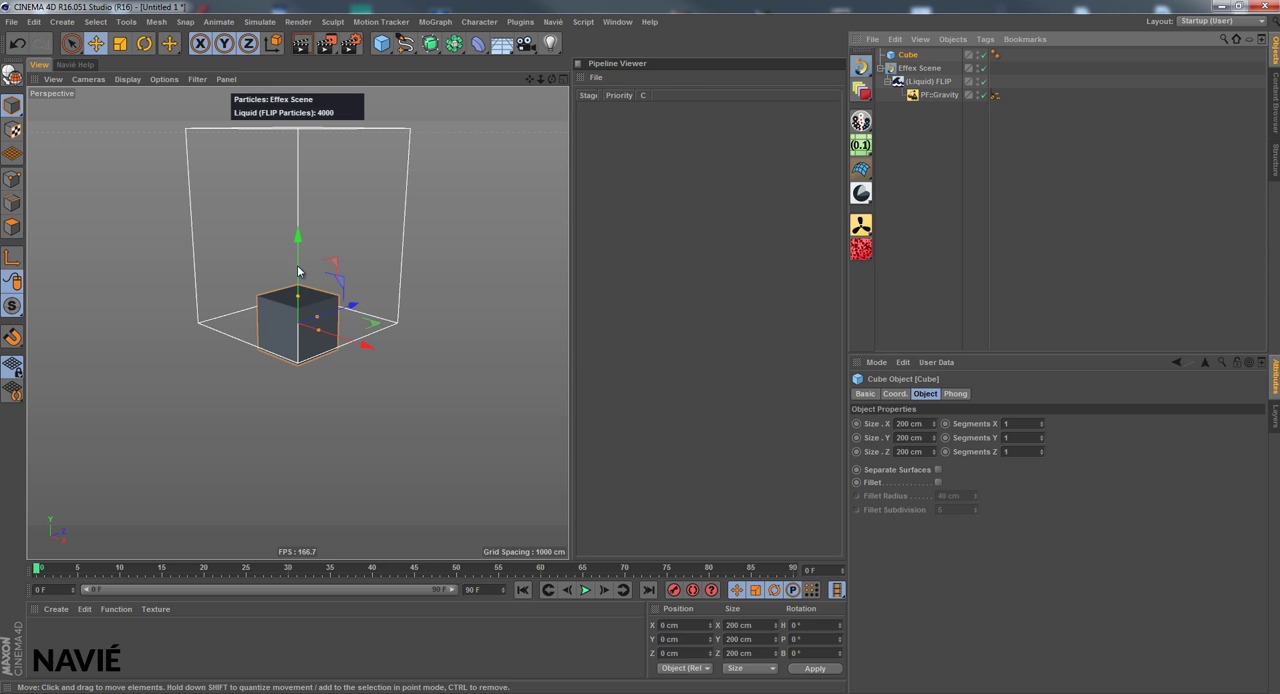
drag(297, 237, 316, 97)
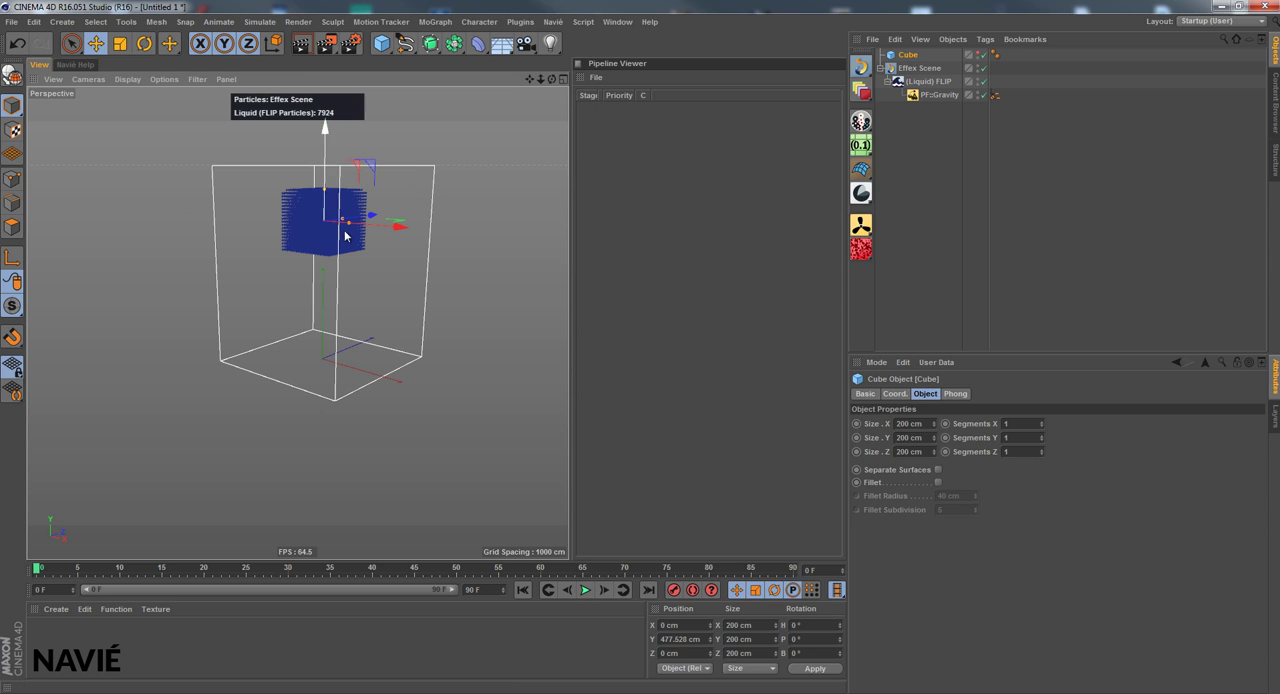
mouse_move(348, 221)
mouse_down()
mouse_move(325, 201)
mouse_move(332, 224)
mouse_up()
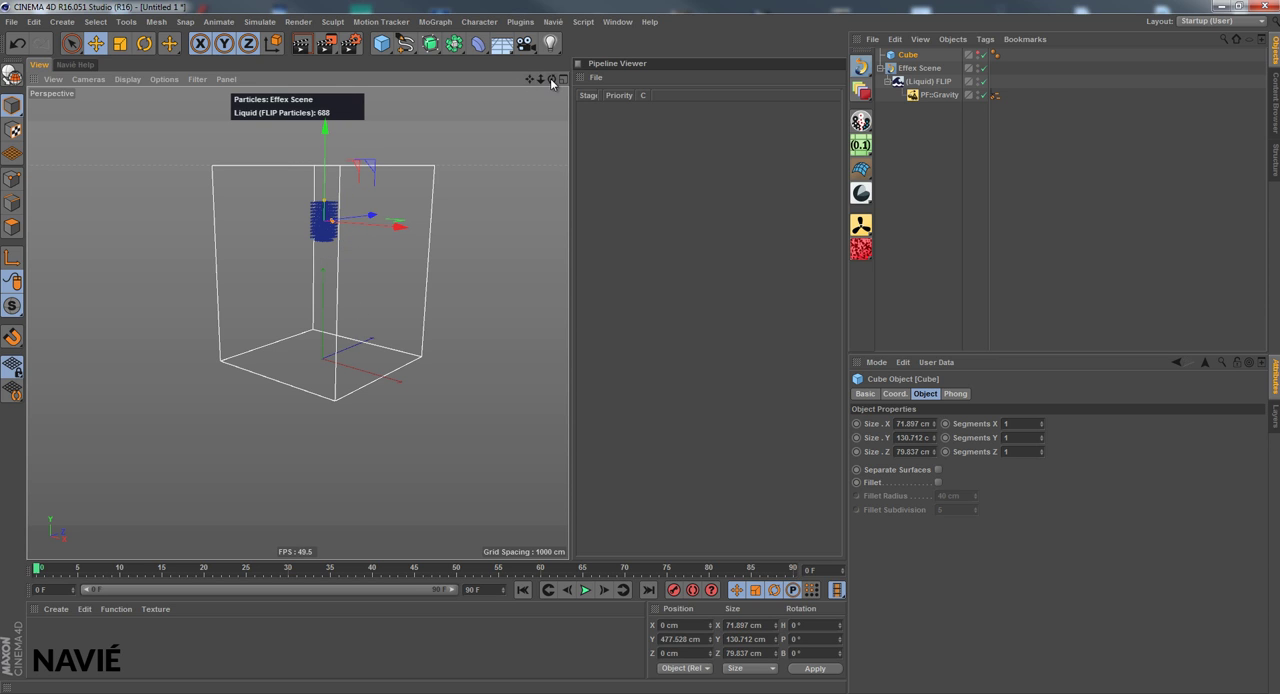
drag(550, 78, 558, 366)
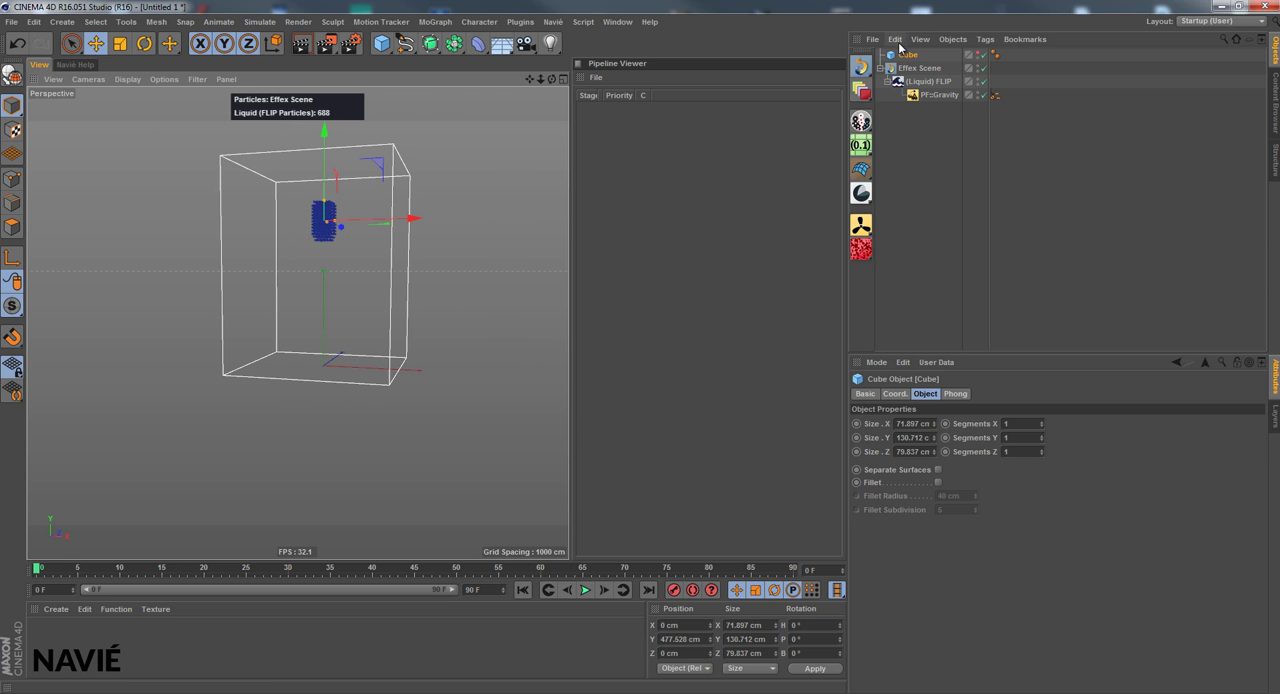
drag(530, 78, 569, 346)
drag(550, 77, 590, 330)
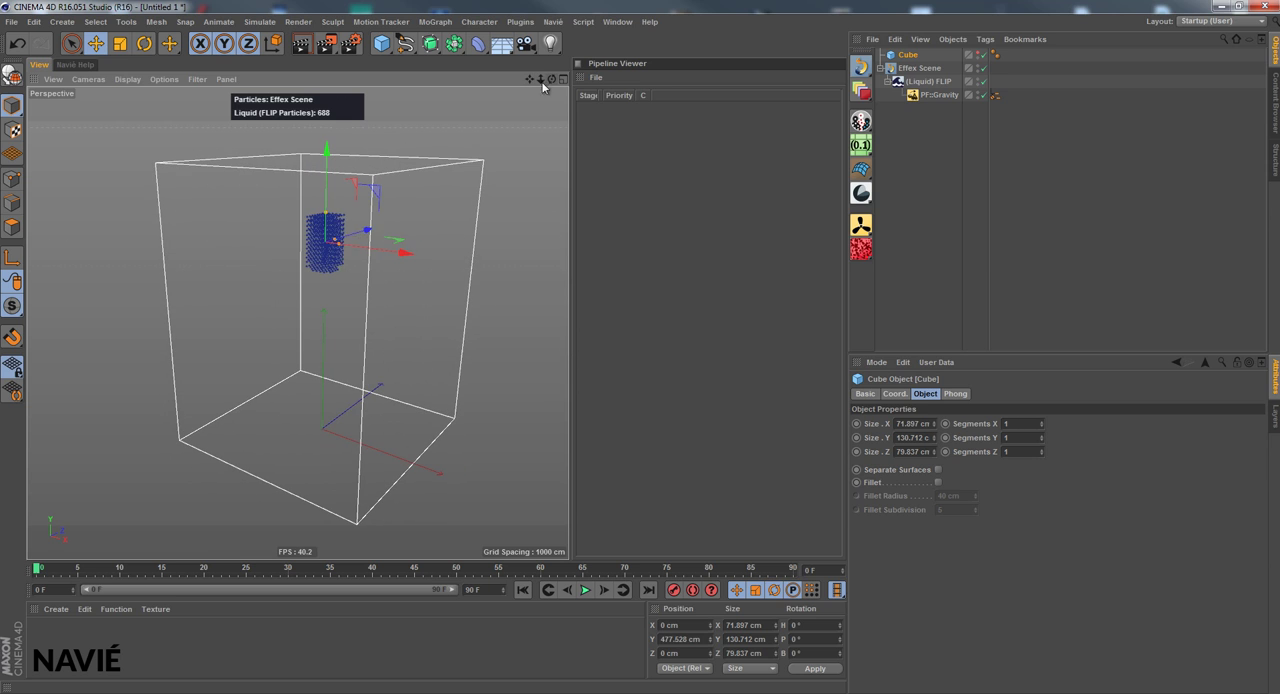
Select the (Liquid) FLIP group and play the particle simulation, ending back at the first frame
click(932, 82)
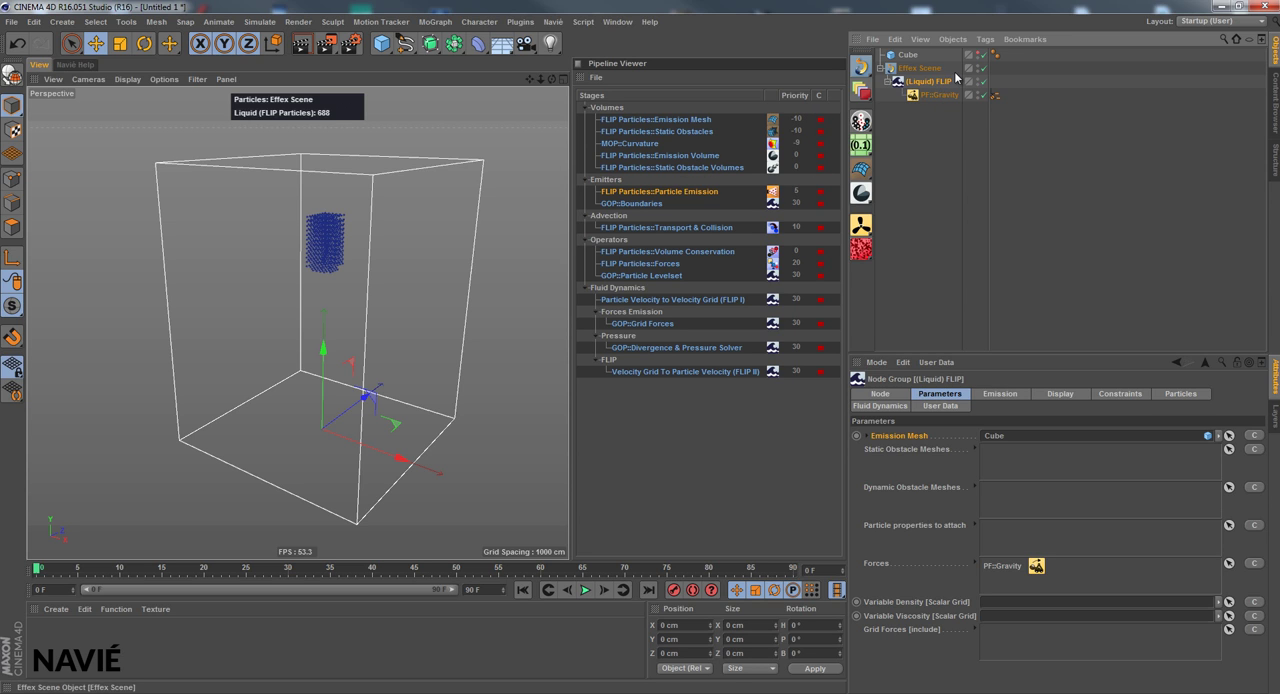
click(584, 590)
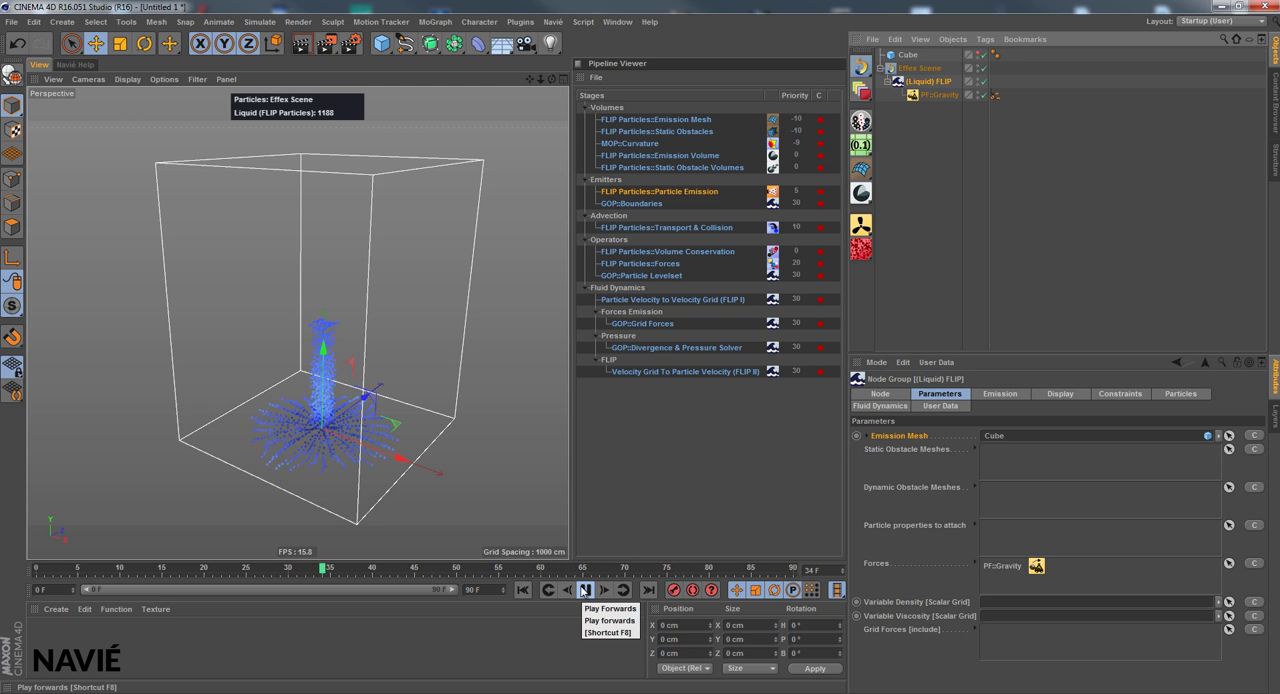
click(584, 590)
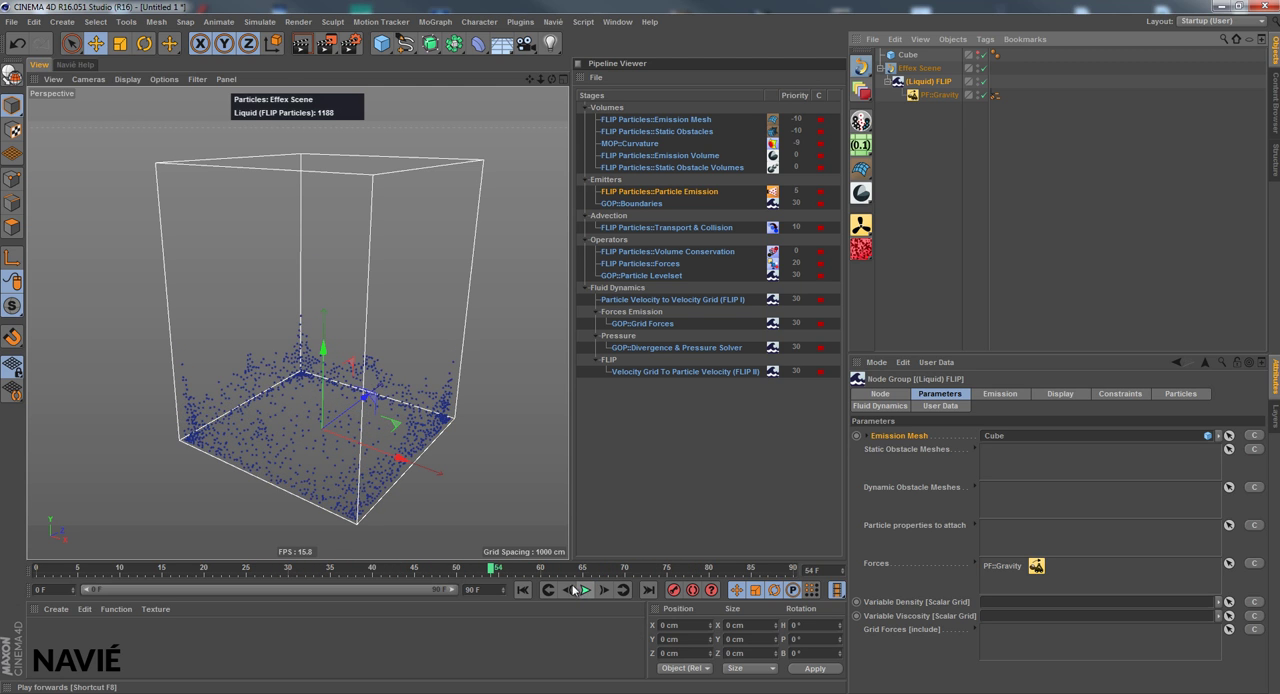
click(528, 591)
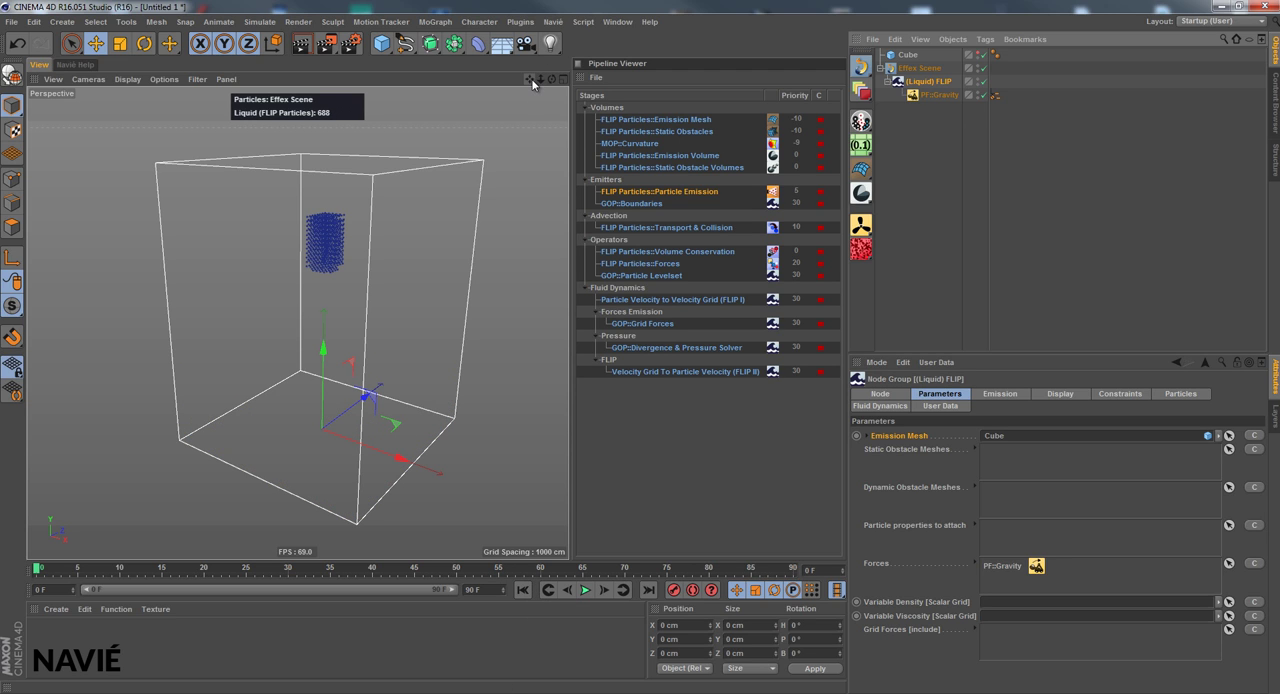
Check the PF::Gravity force's parameters and the Forces list of the (Liquid) FLIP group
drag(533, 83, 571, 353)
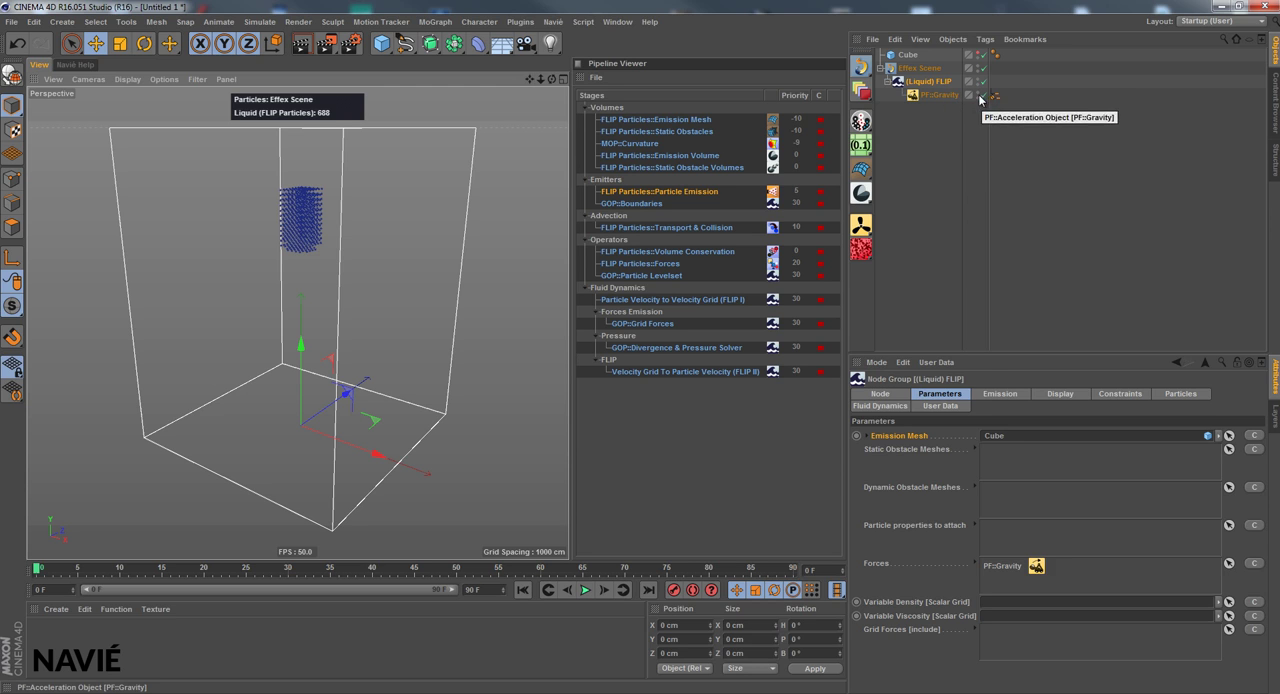
click(939, 95)
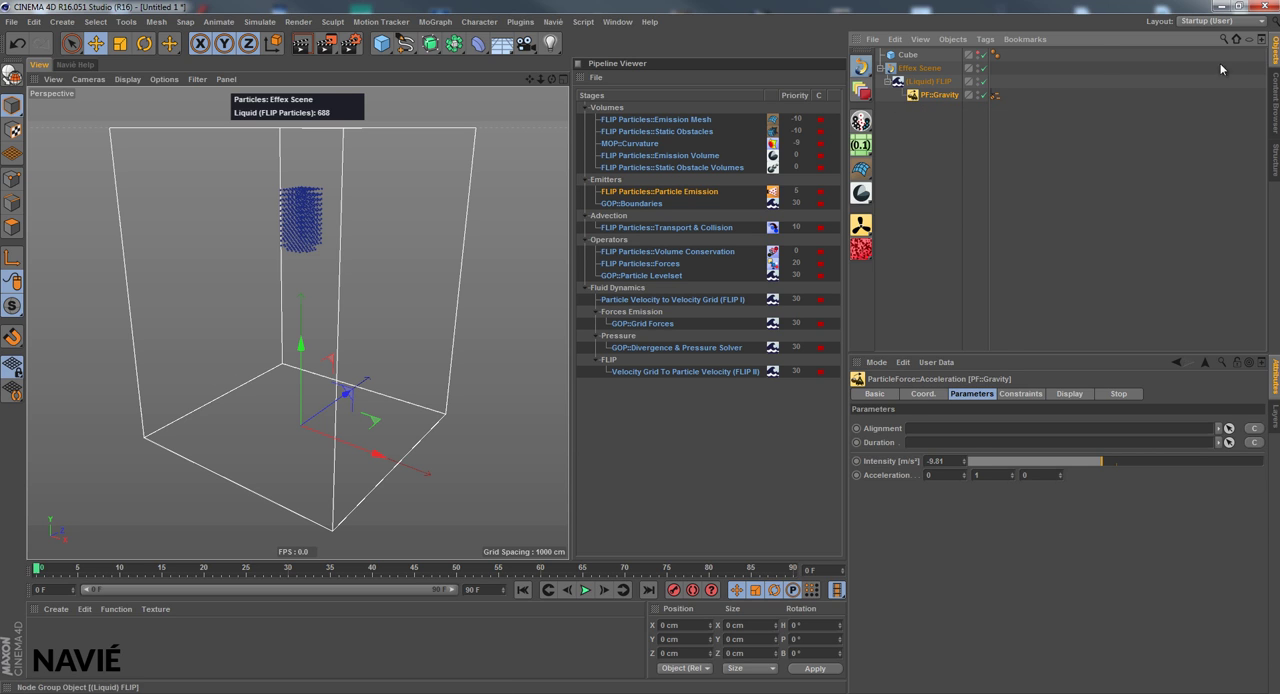
click(928, 81)
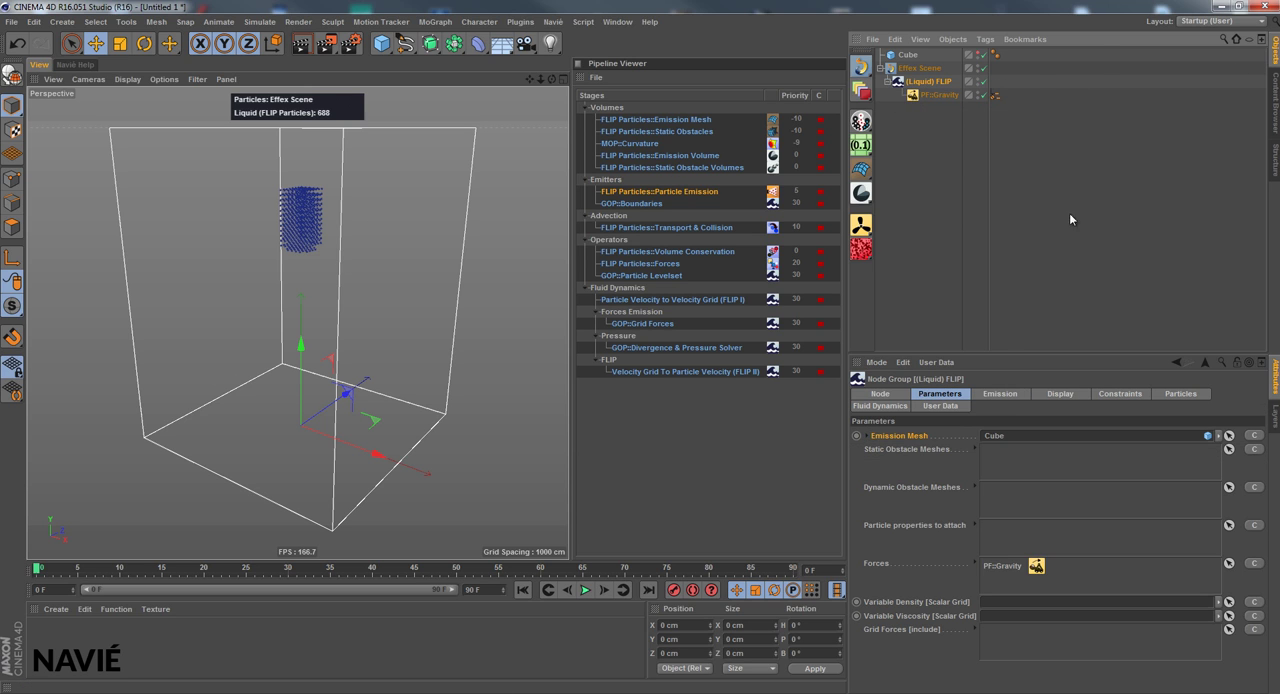
click(868, 564)
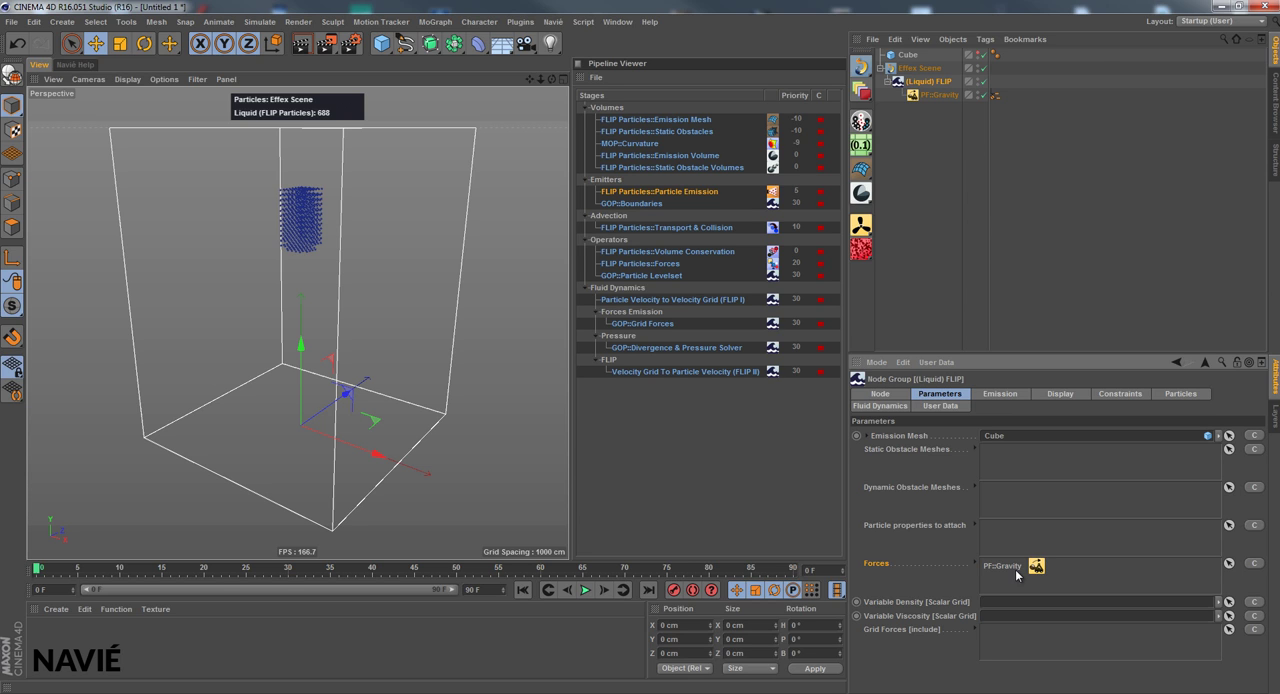
Test the simulation with PF::Gravity disabled, rewind to the first frame and re-enable the force
click(984, 95)
click(586, 590)
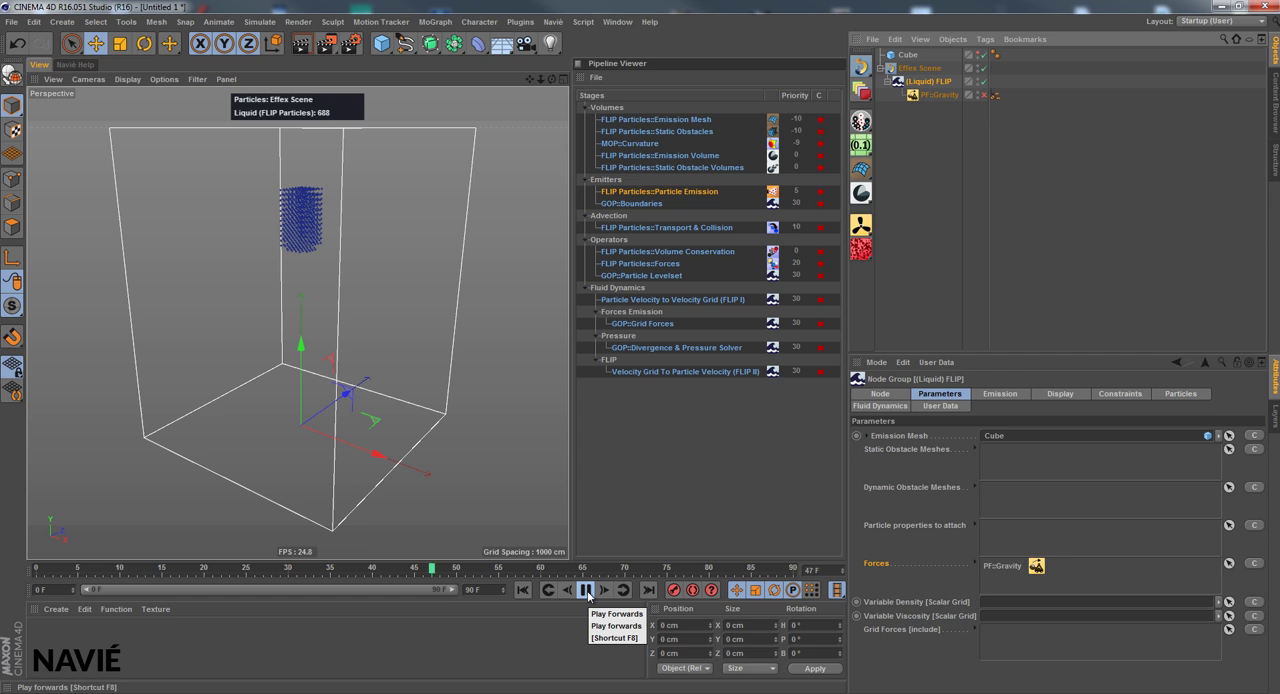
click(586, 590)
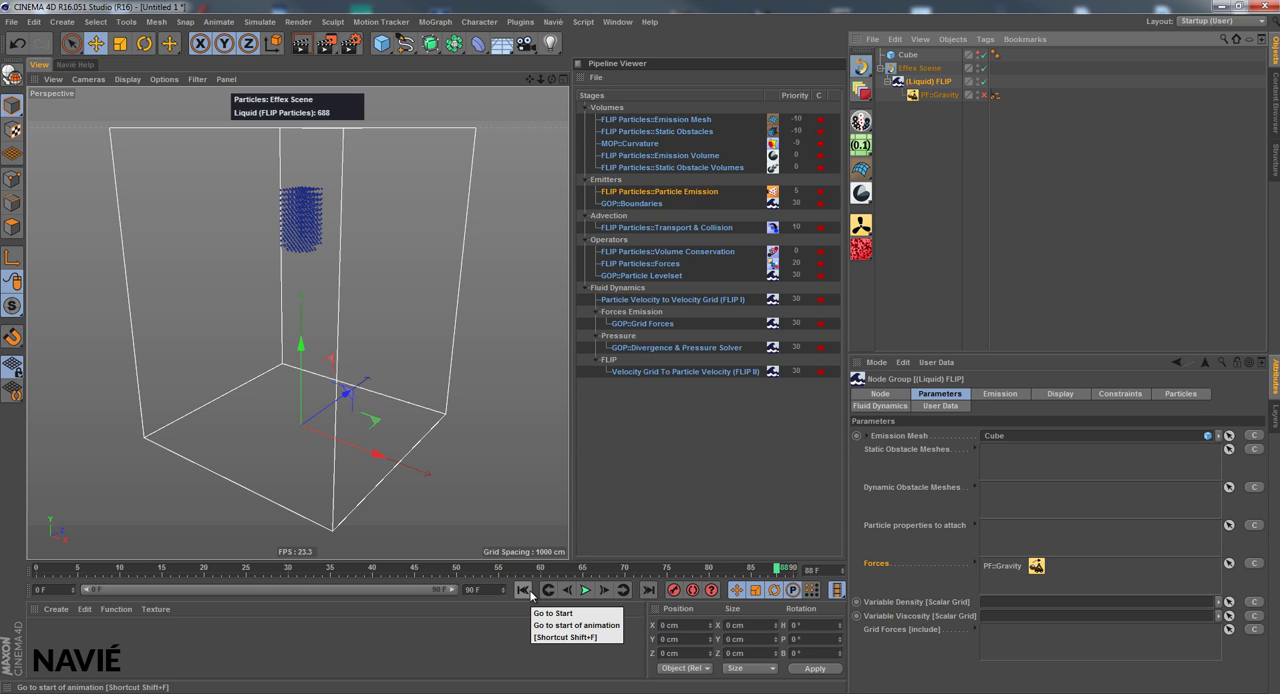
click(527, 591)
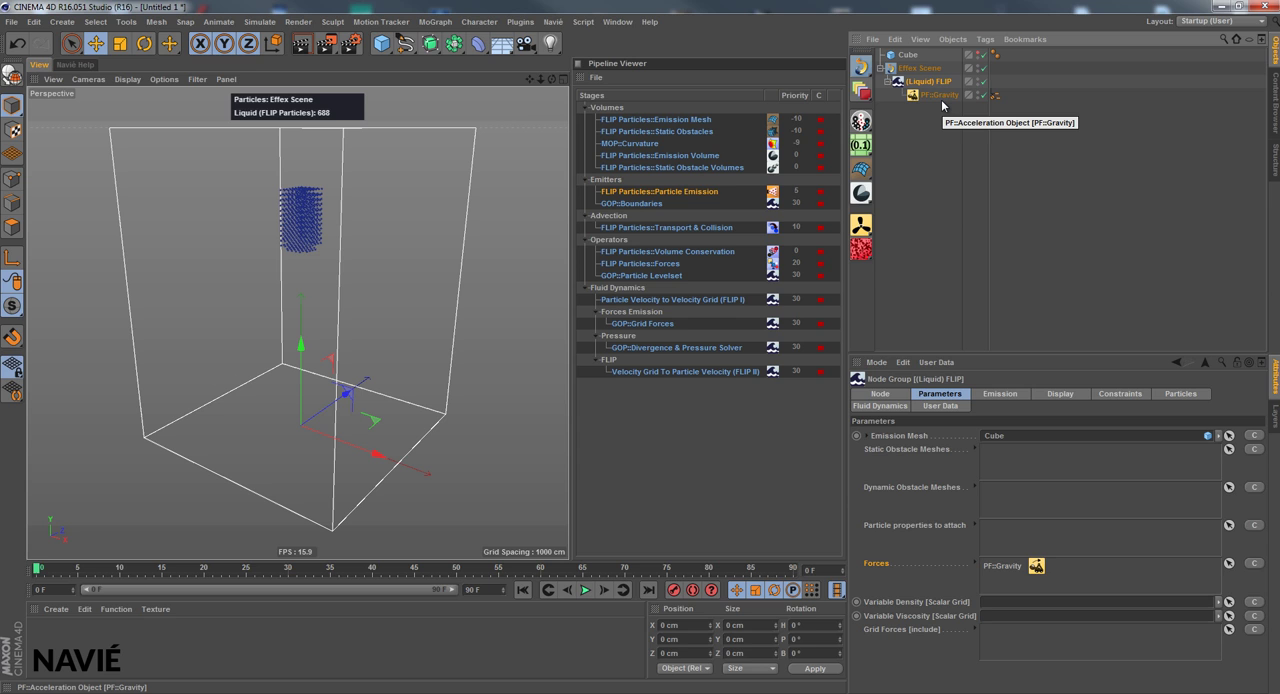
Play the simulation with PF::Gravity enabled and return to the first frame
click(585, 590)
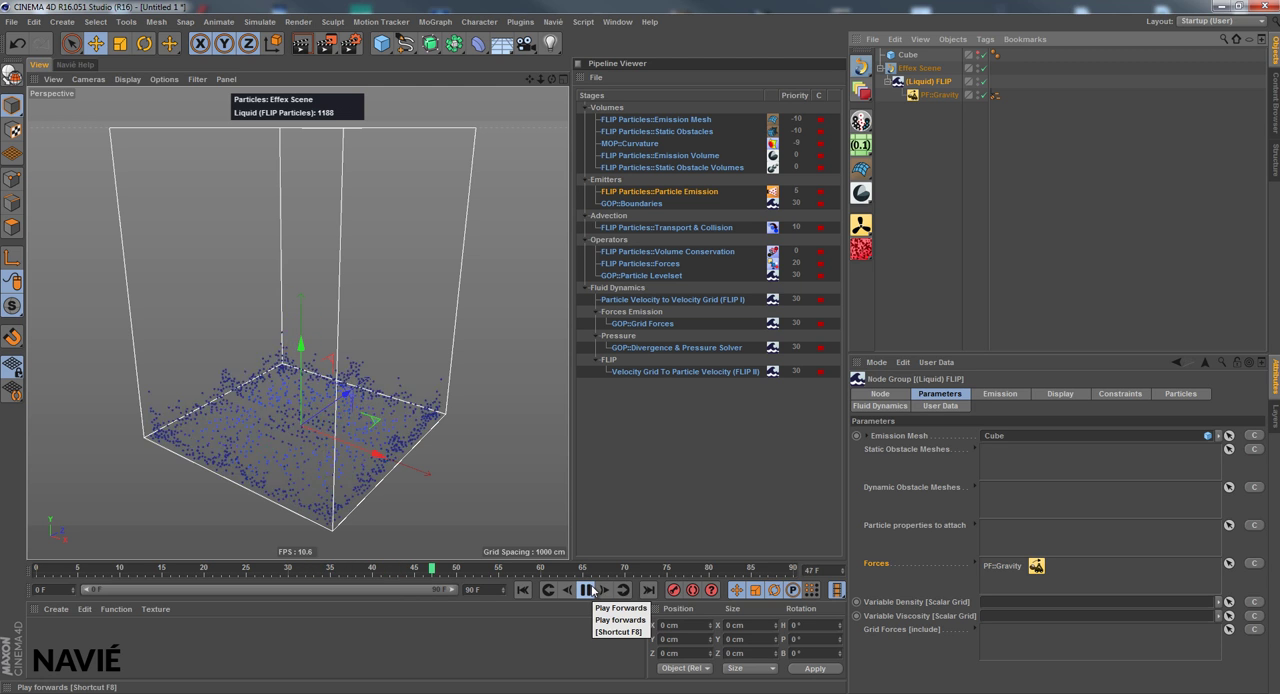
click(585, 590)
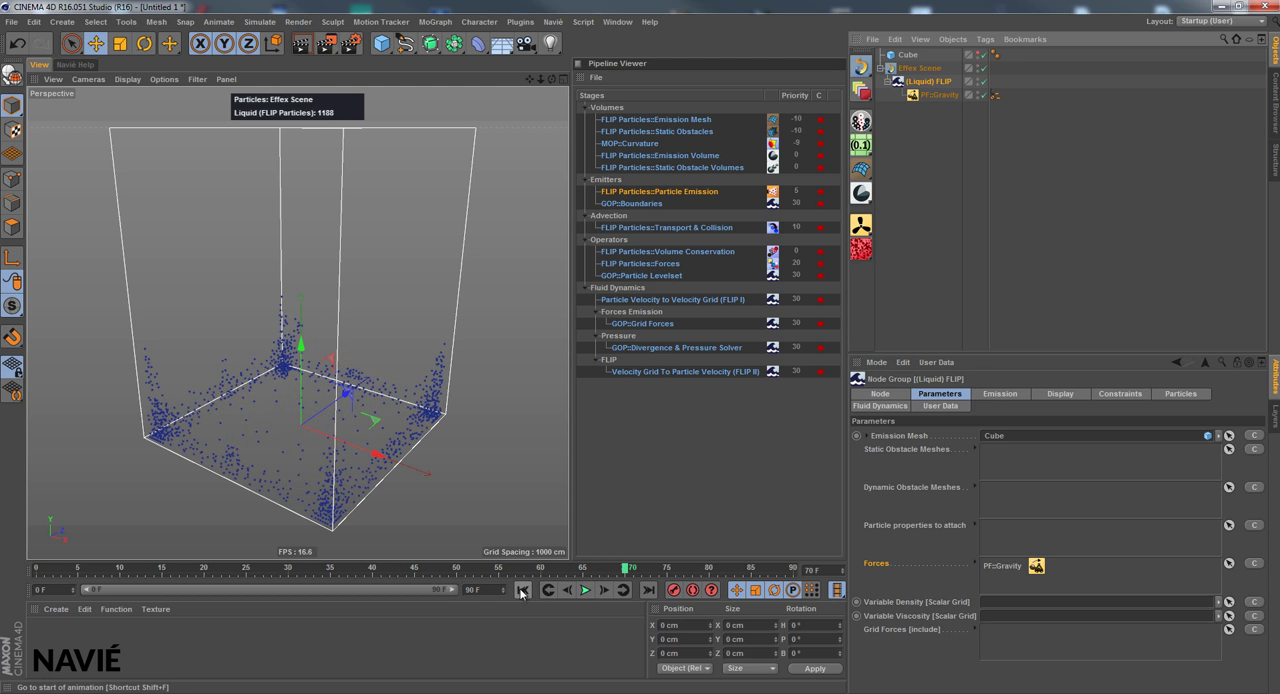
click(522, 590)
Set the PF::Gravity intensity to -15 m/s² and play the simulation
click(940, 95)
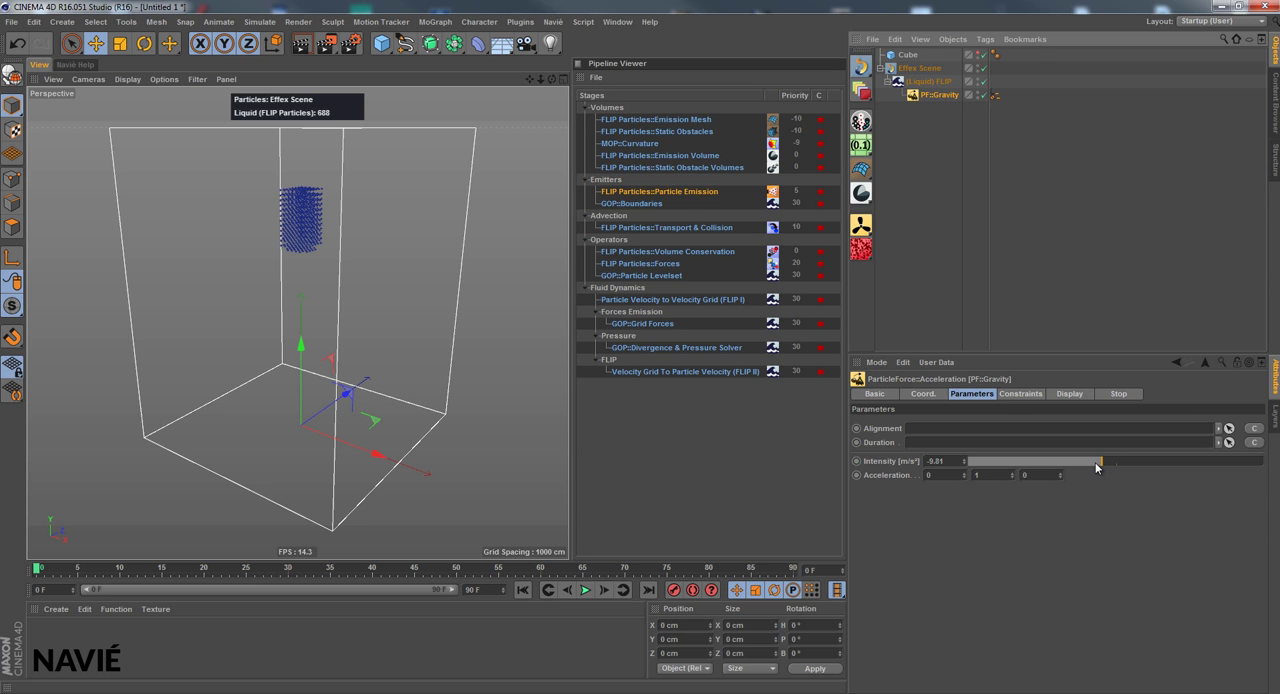
drag(1097, 467, 1094, 467)
click(586, 590)
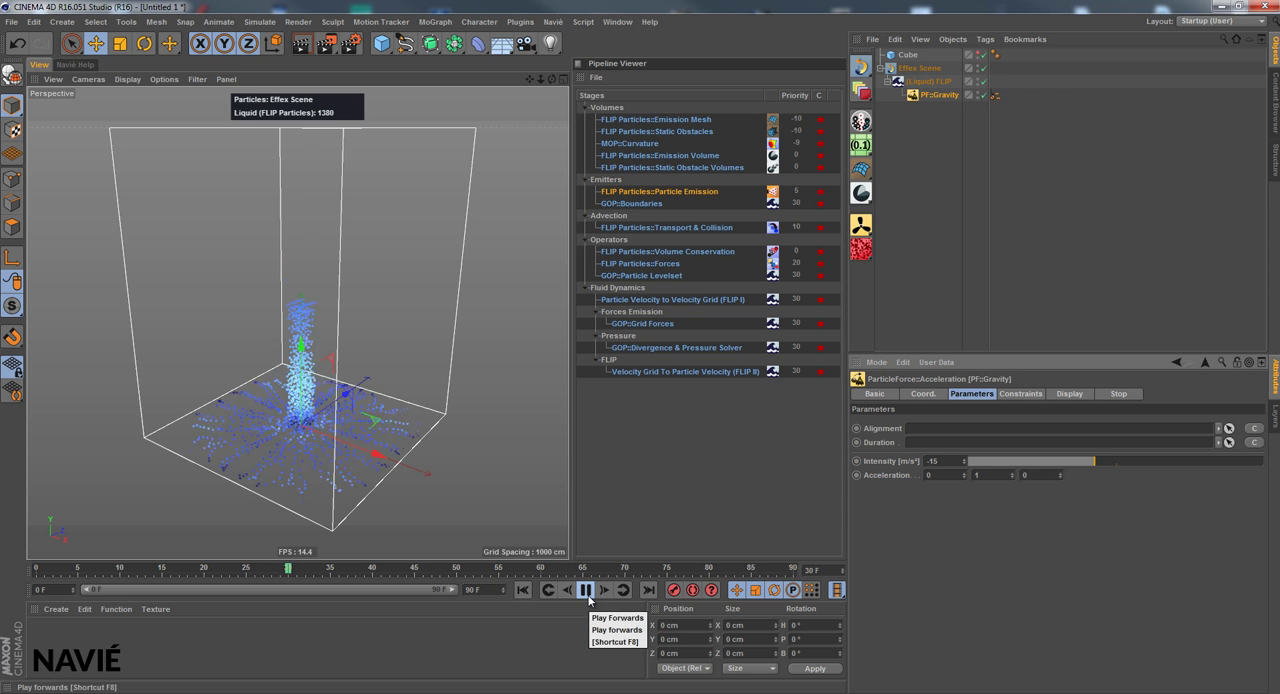
click(586, 590)
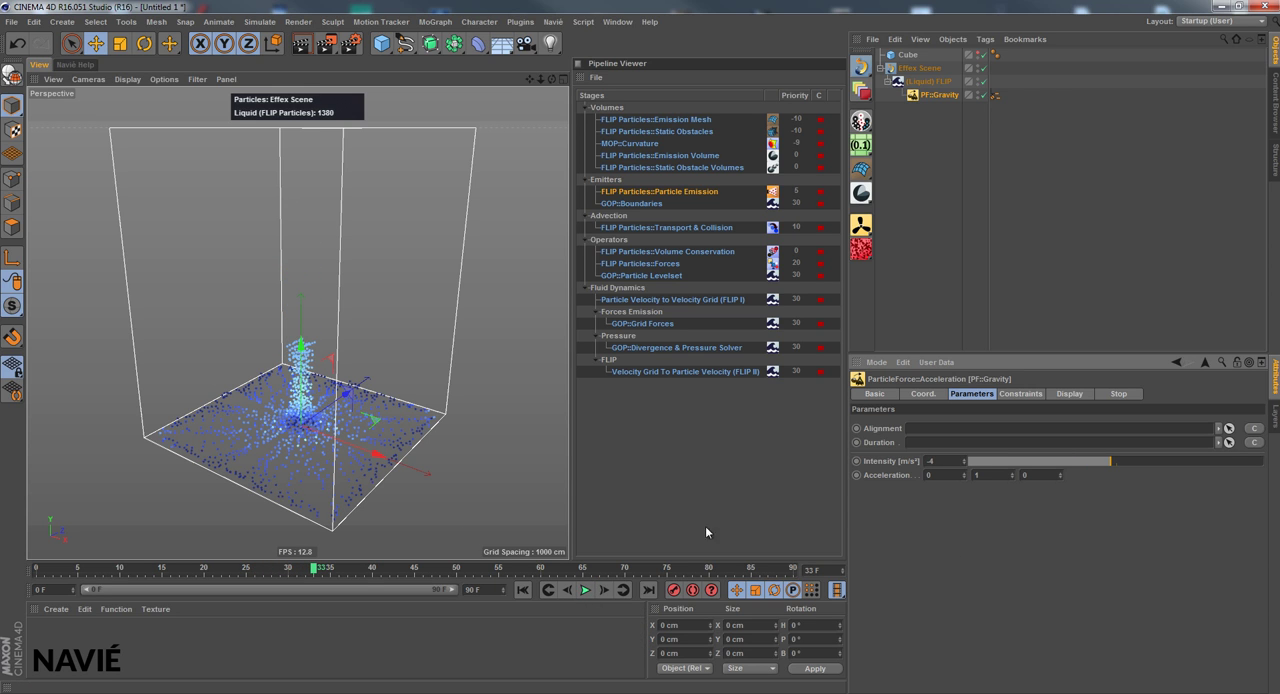
Set the PF::Gravity intensity to -4 m/s² and replay the simulation from the start, returning to frame 0
click(522, 590)
click(586, 590)
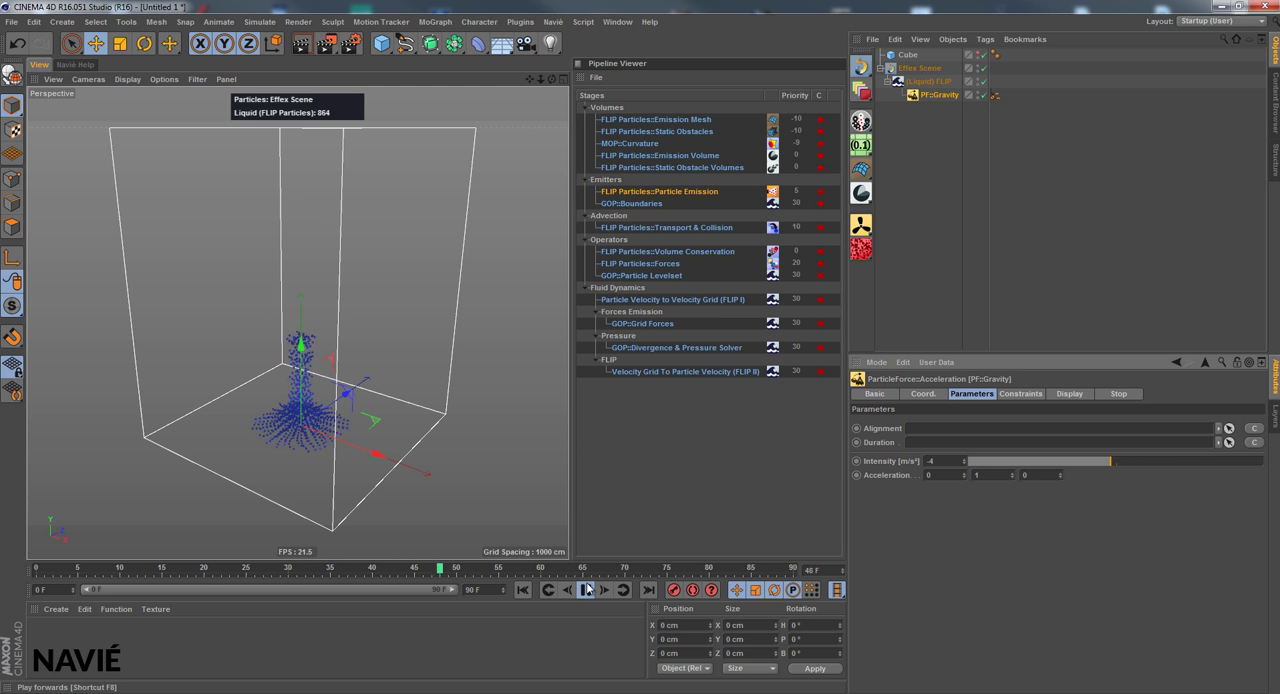
click(586, 590)
click(522, 590)
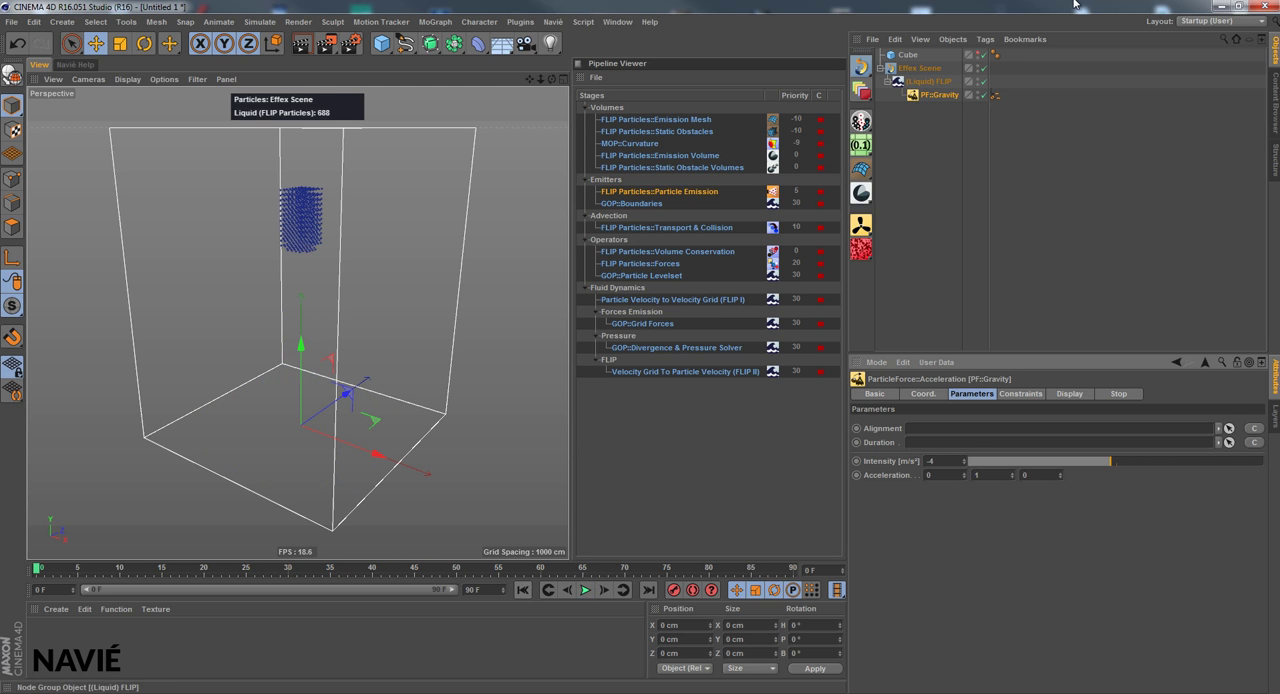
Create an additional acceleration force for the Forces list of the (Liquid) FLIP group
click(929, 81)
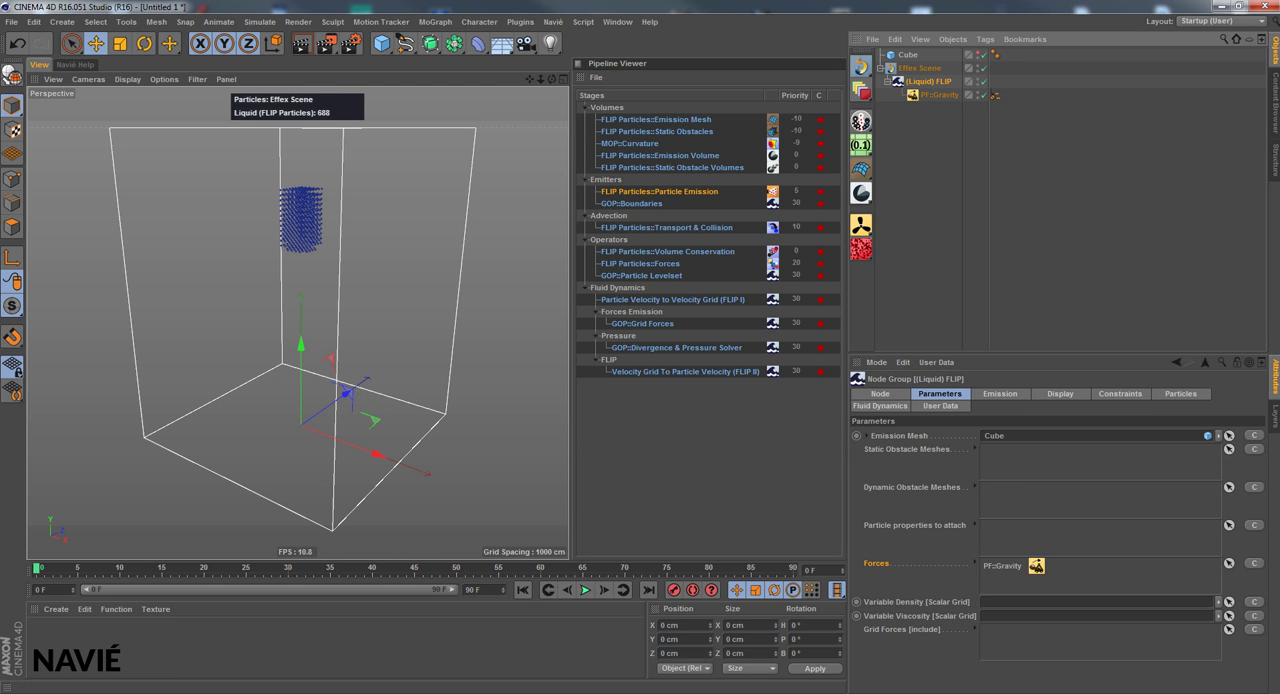
click(1255, 564)
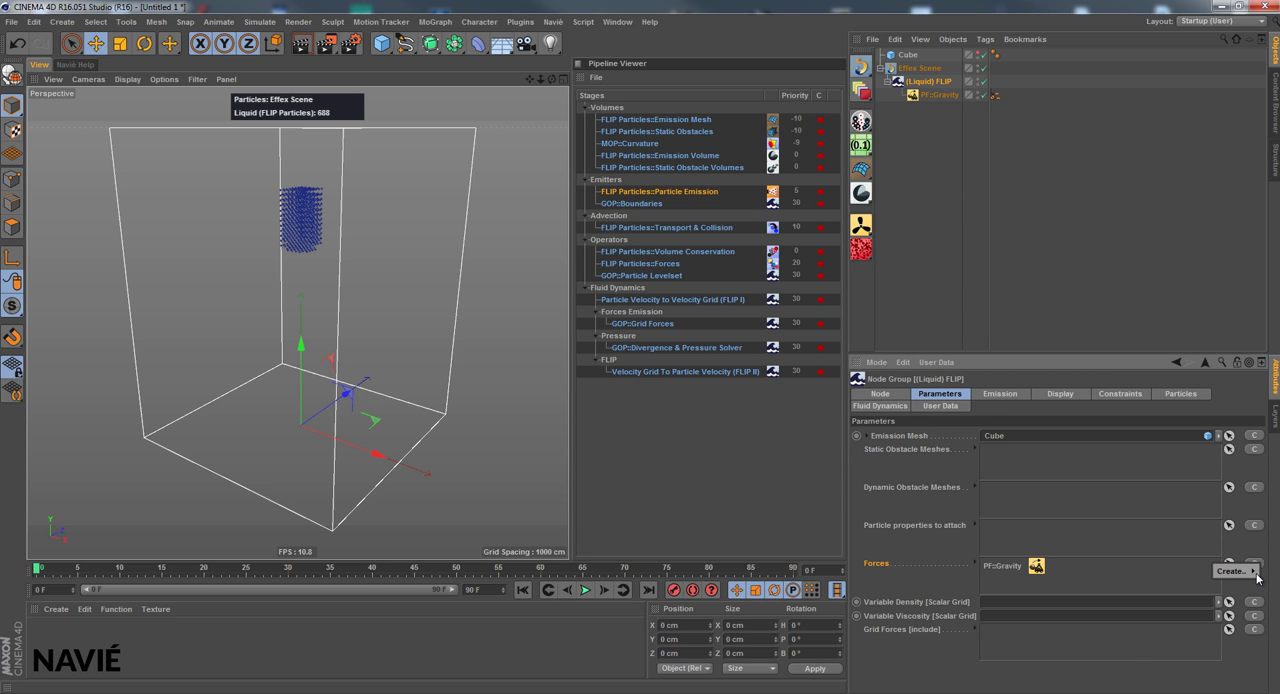
mouse_move(1257, 578)
click(1193, 578)
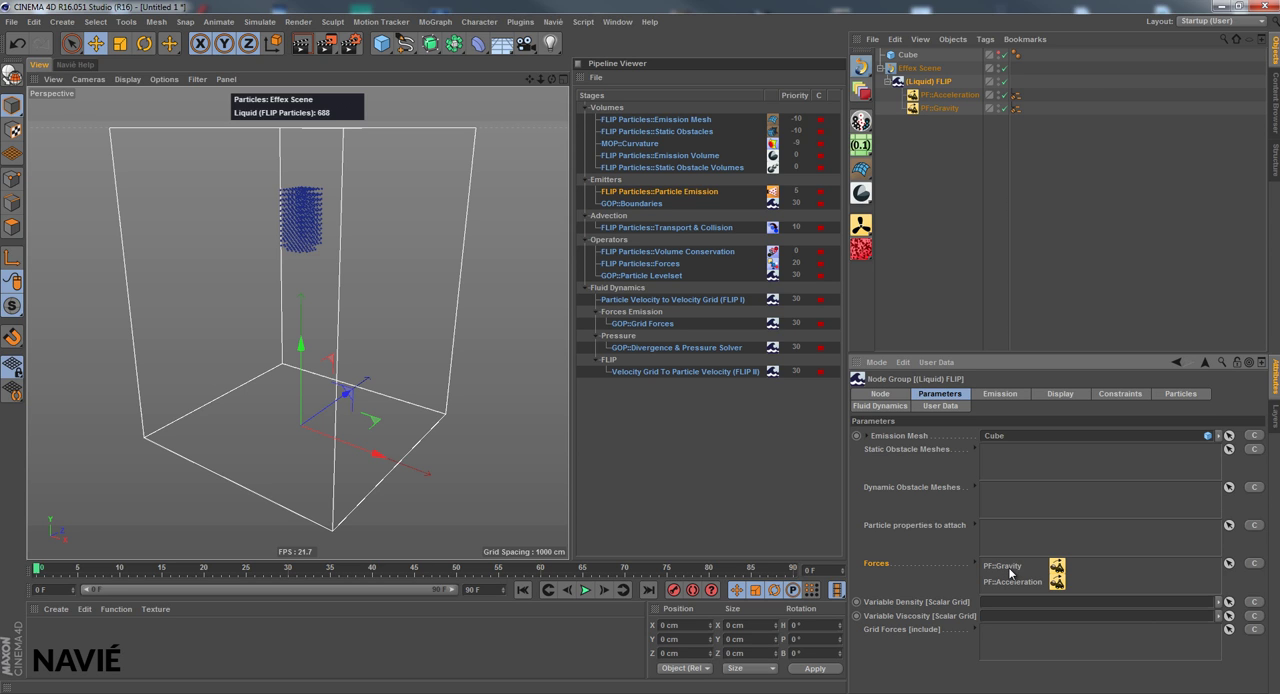
Change the direction vector and intensity of the new PF::Acceleration force and play the simulation with both forces
click(950, 96)
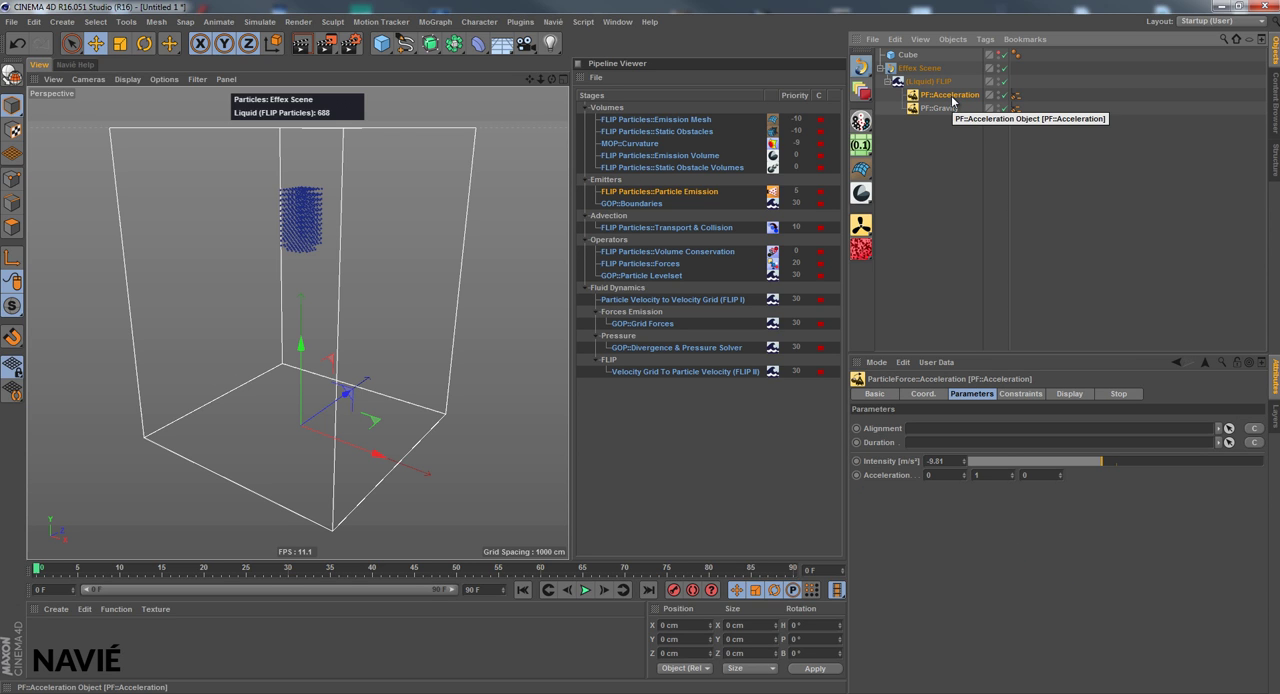
click(977, 475)
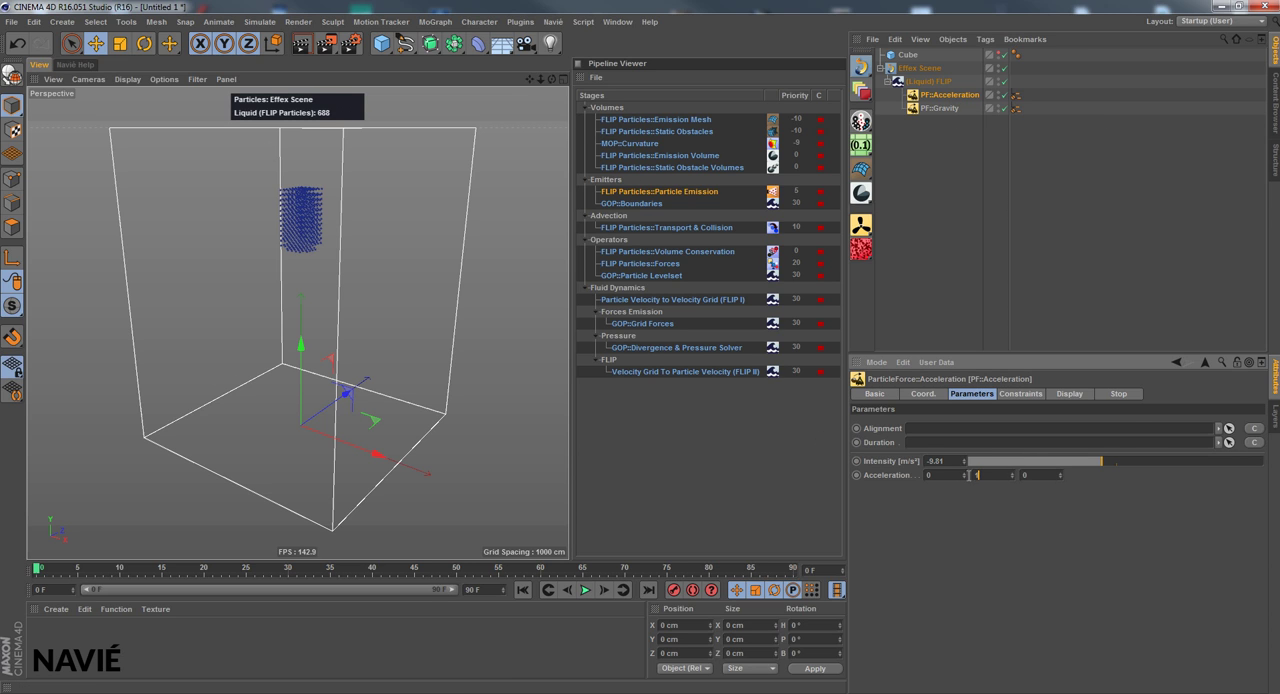
text(1)
key(Return)
drag(1142, 460, 1139, 461)
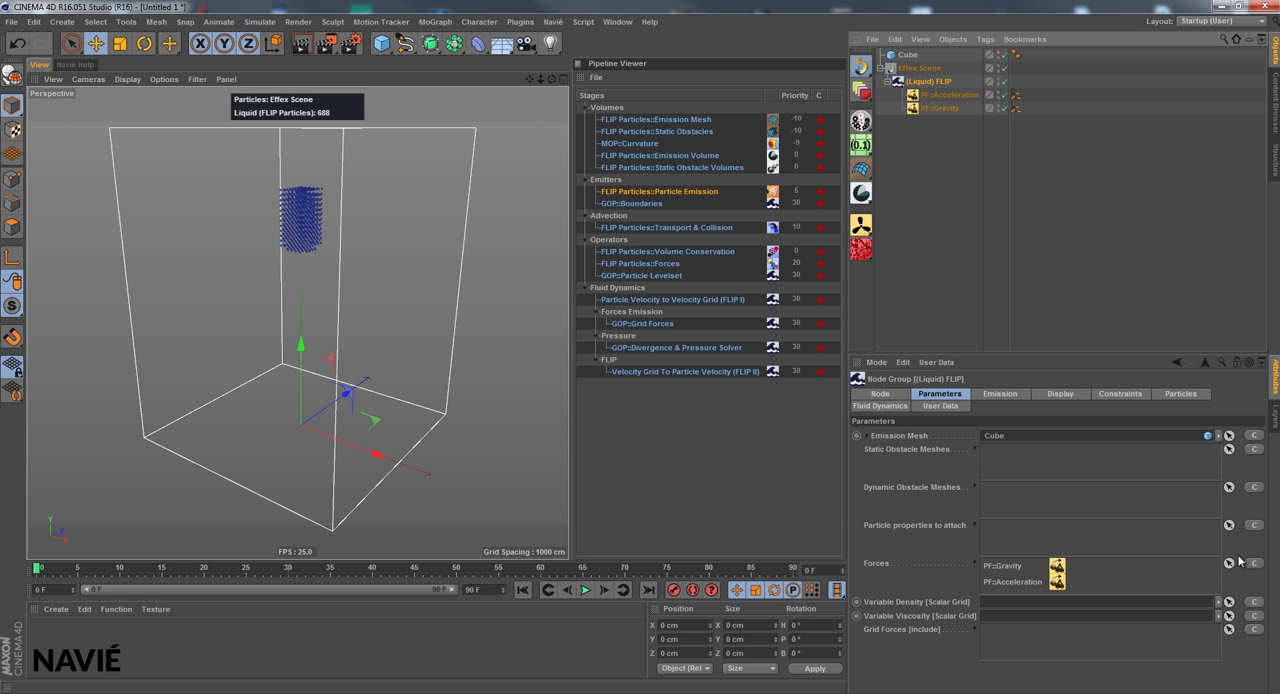
click(586, 590)
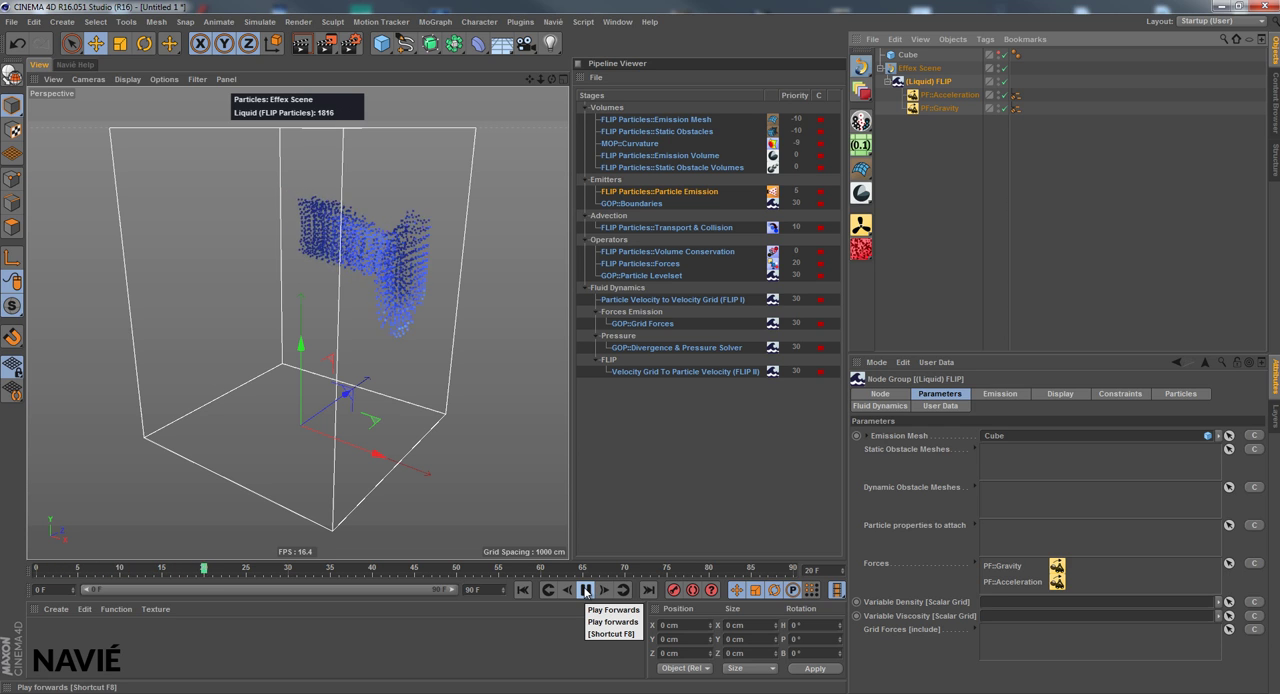
click(585, 590)
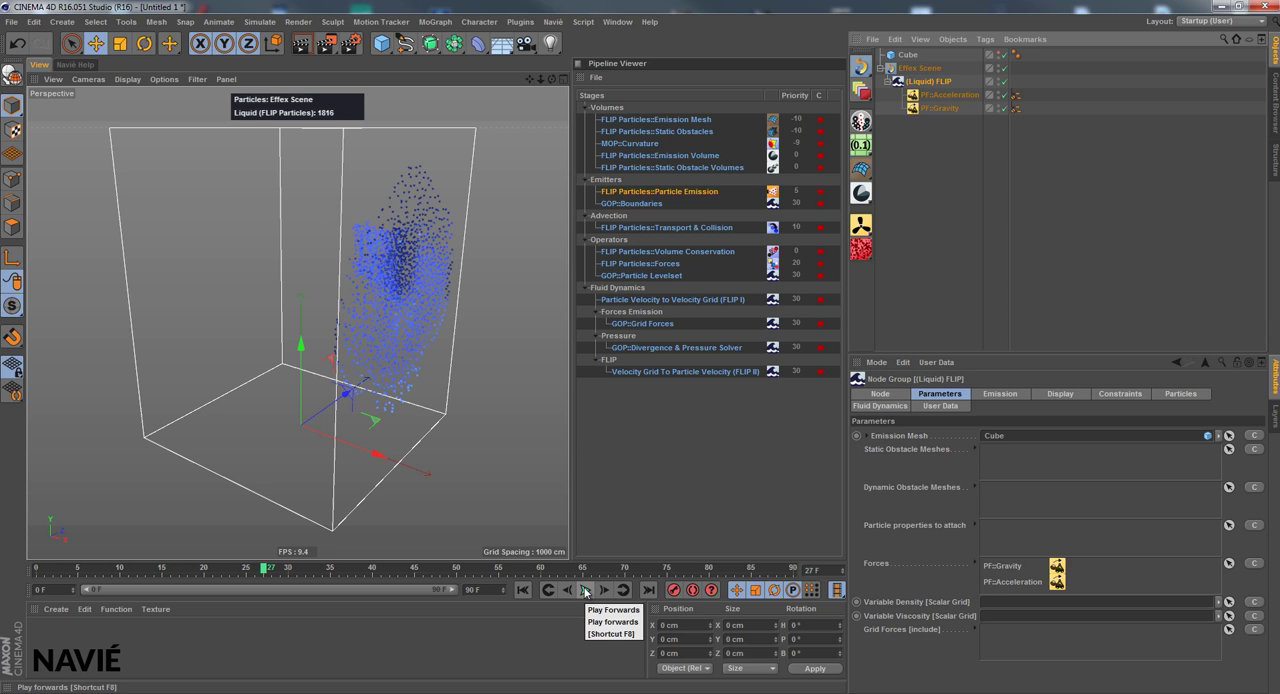
Return to frame 0 and examine the parameters and constraints of PF::Acceleration and the parameters of the (Liquid) FLIP group
click(522, 590)
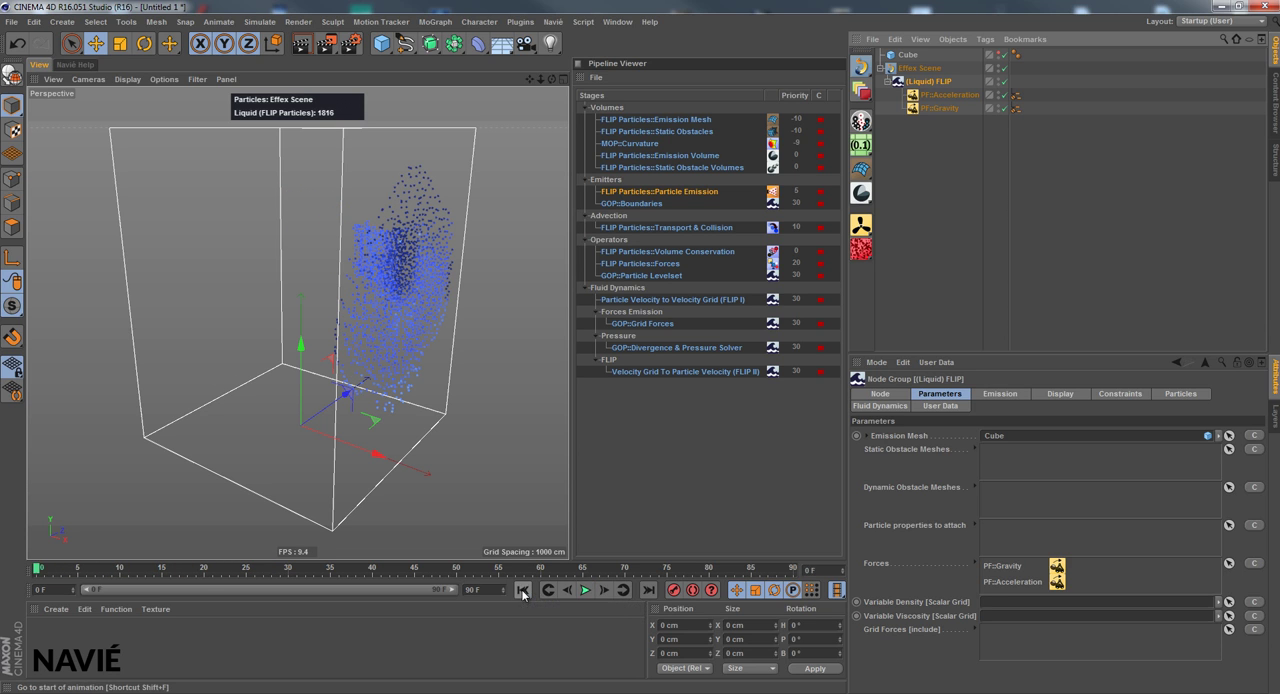
click(945, 95)
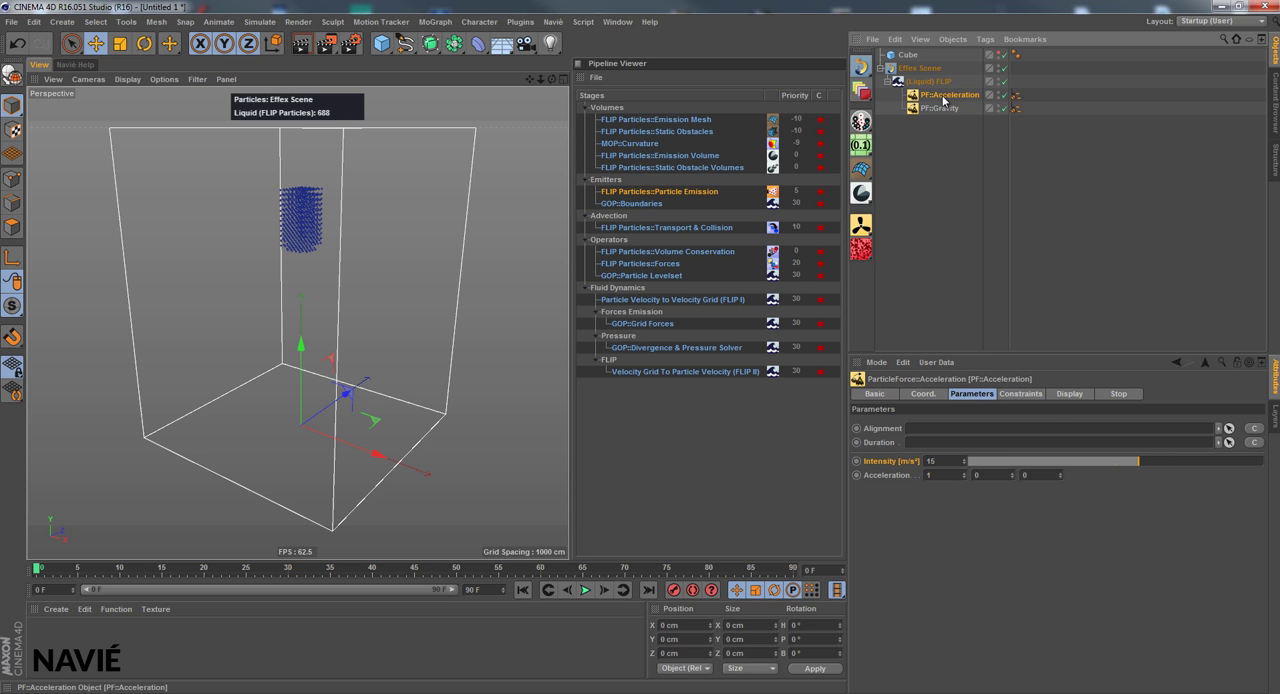
click(1012, 394)
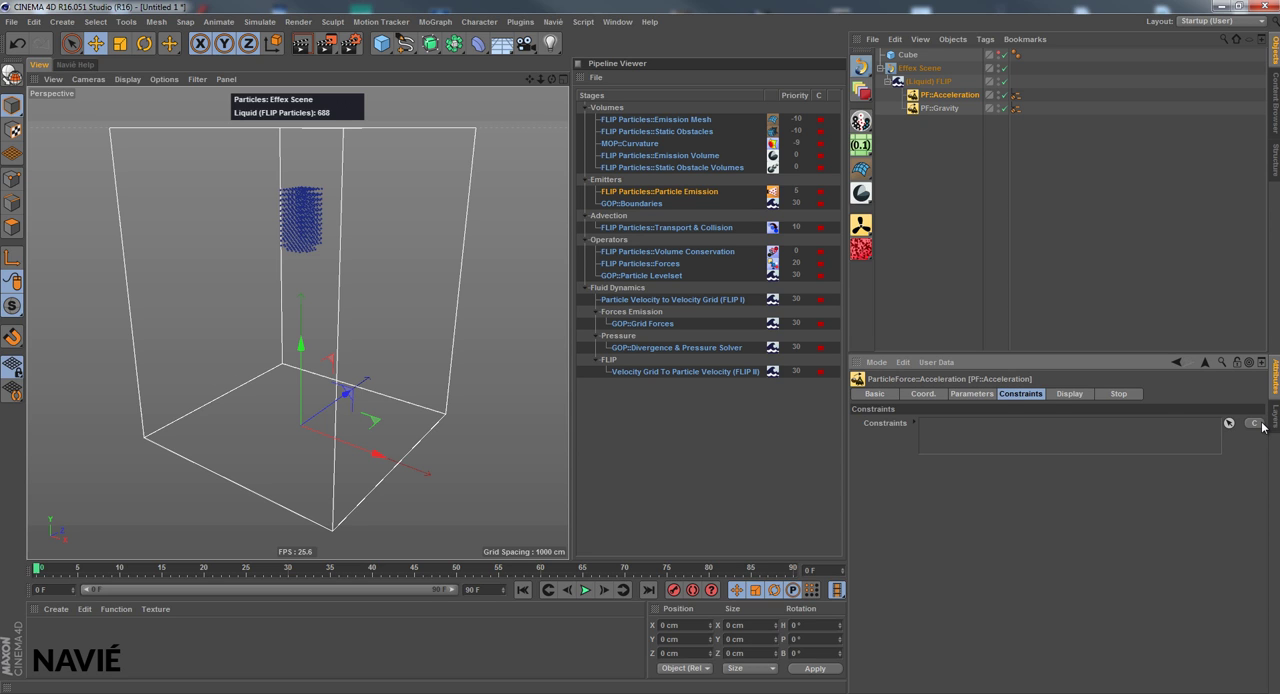
click(929, 81)
click(942, 394)
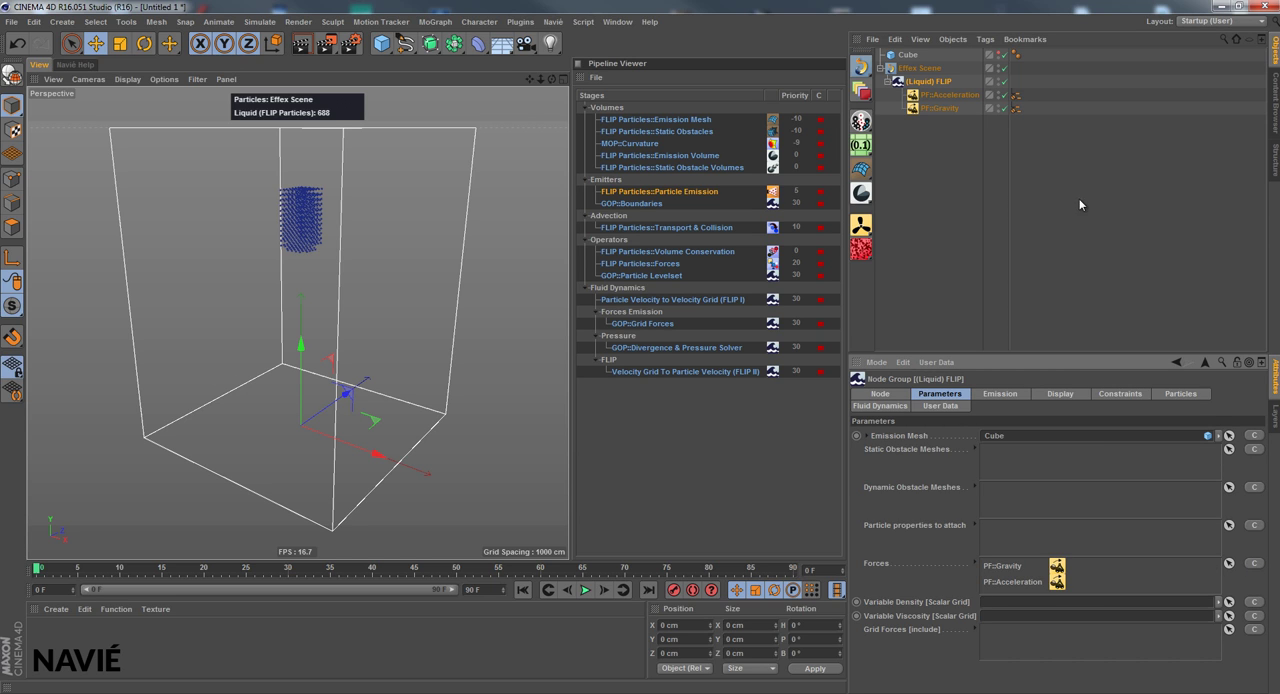
click(950, 95)
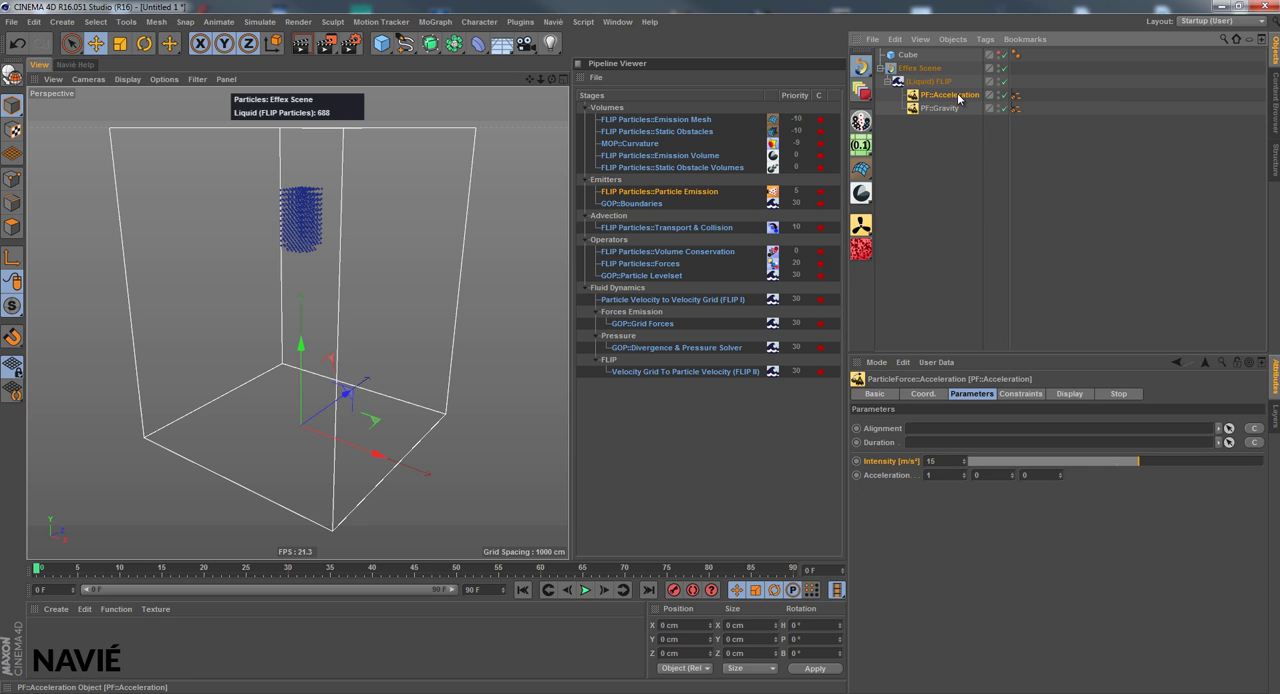
click(1020, 394)
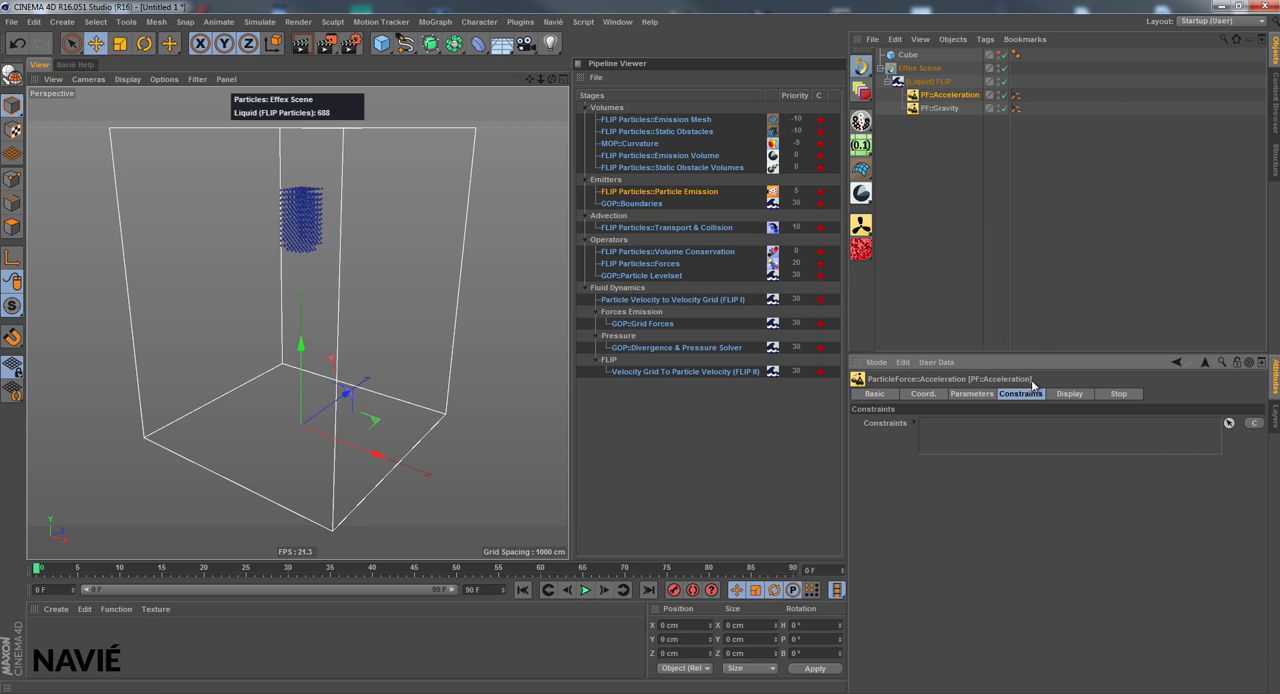
click(978, 394)
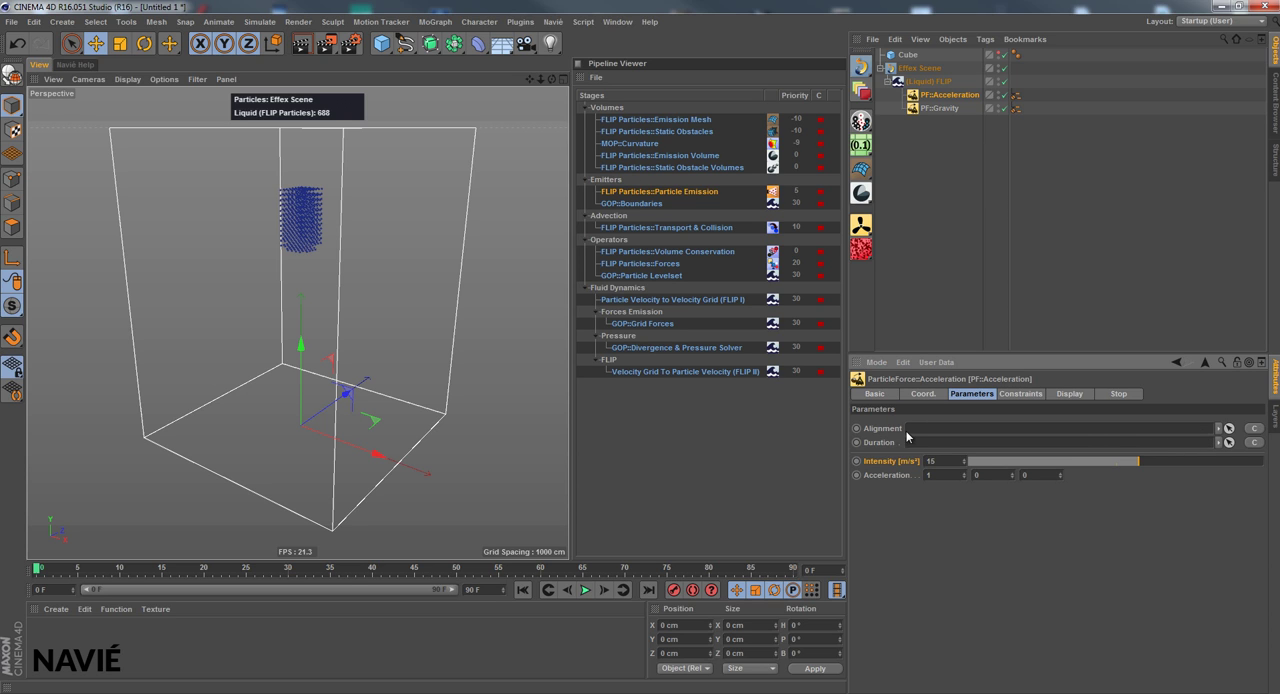
Create a CS::Volume constraint for the PF::Acceleration force
click(1022, 395)
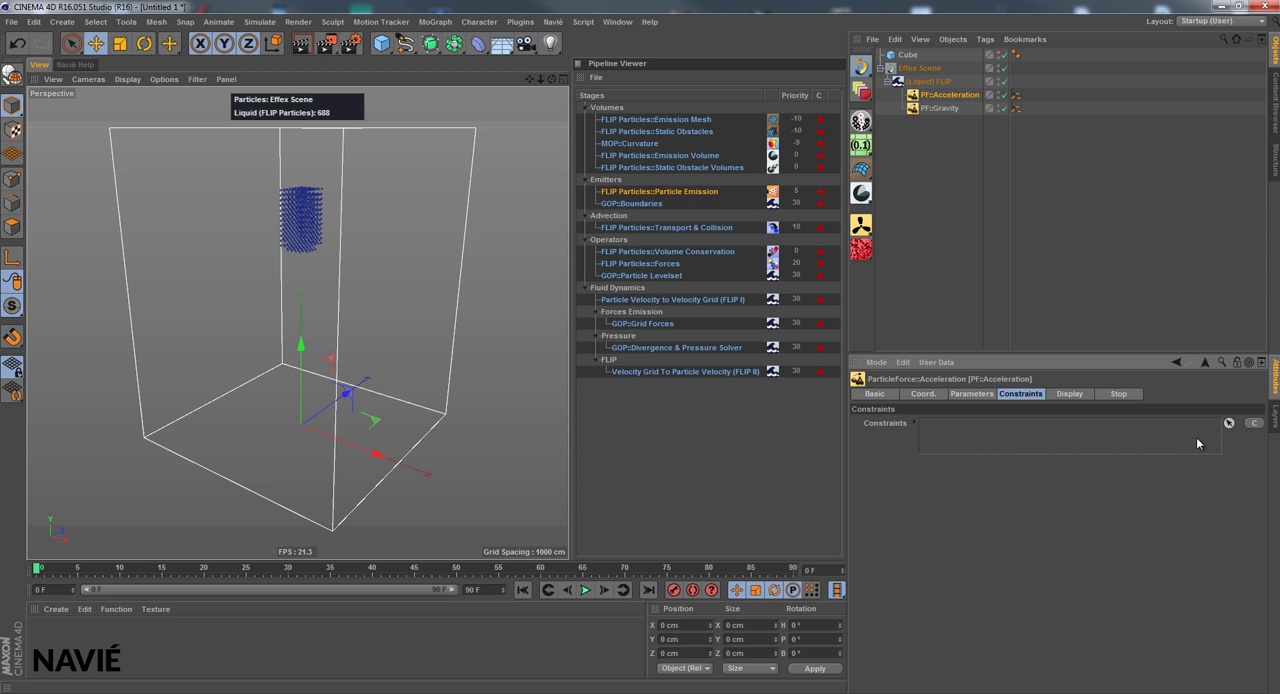
click(1252, 424)
mouse_move(1233, 437)
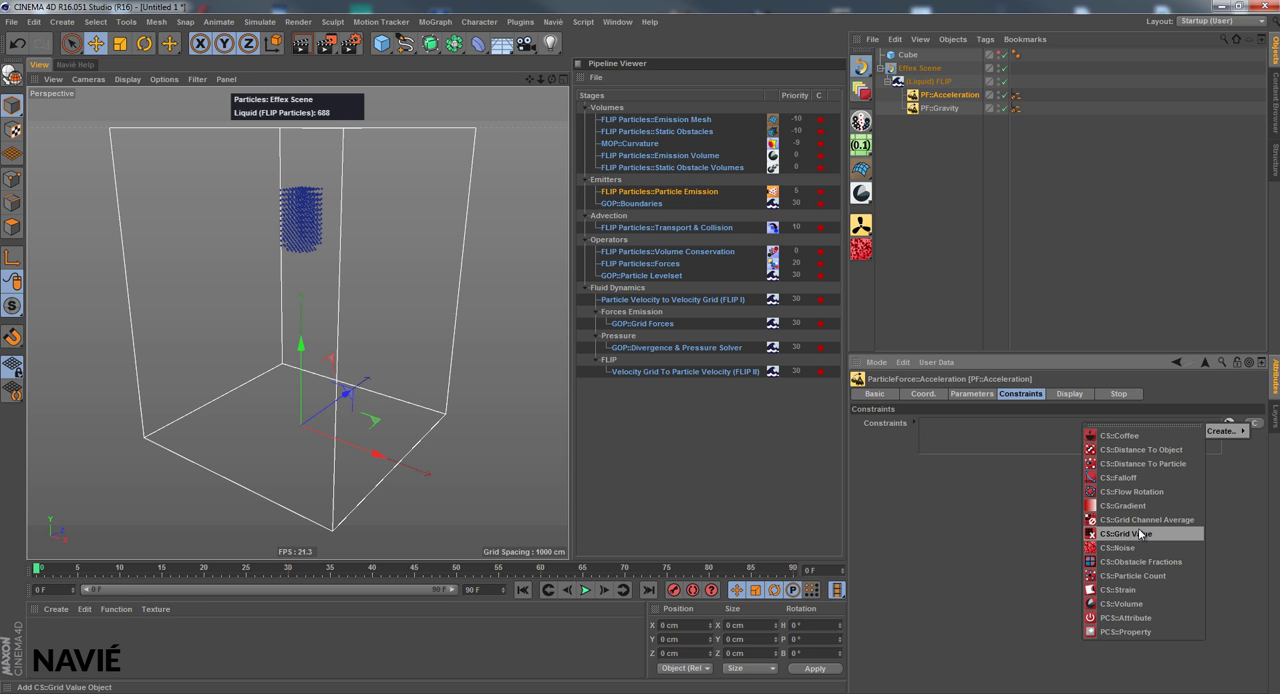
click(1139, 605)
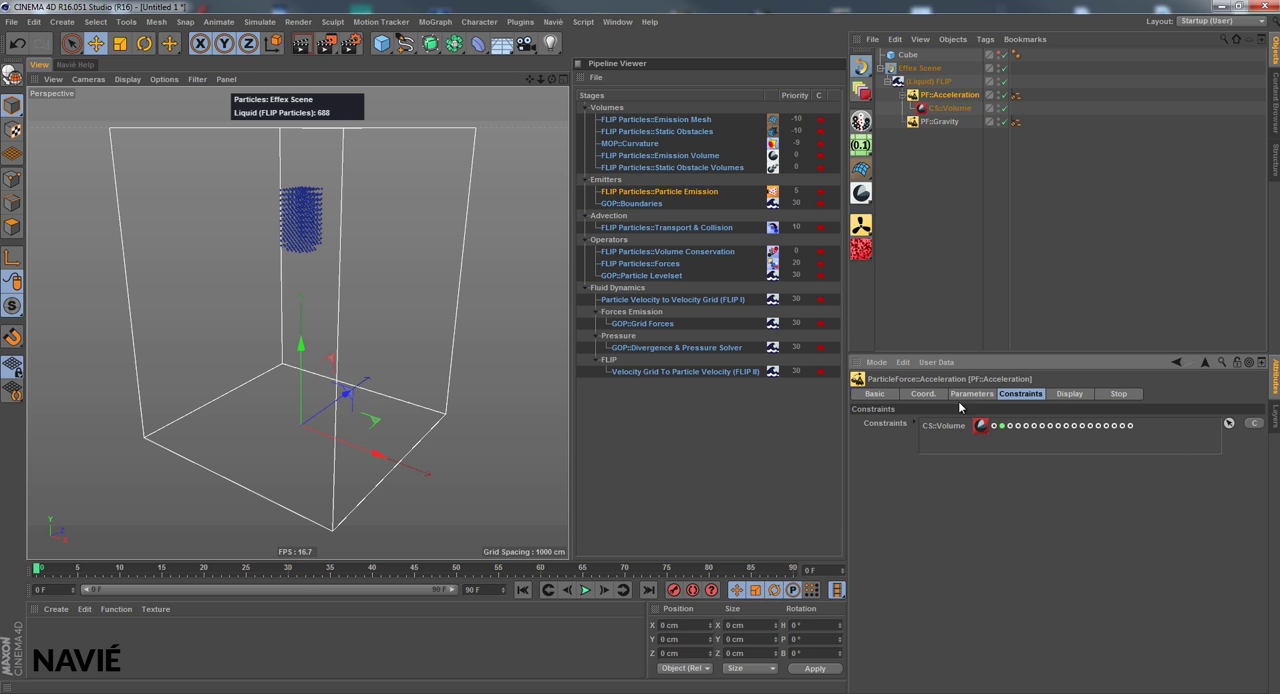
Assign FLIP Particles::Emission Volume as the volume of the CS::Volume constraint and collapse its range mapping settings
click(957, 109)
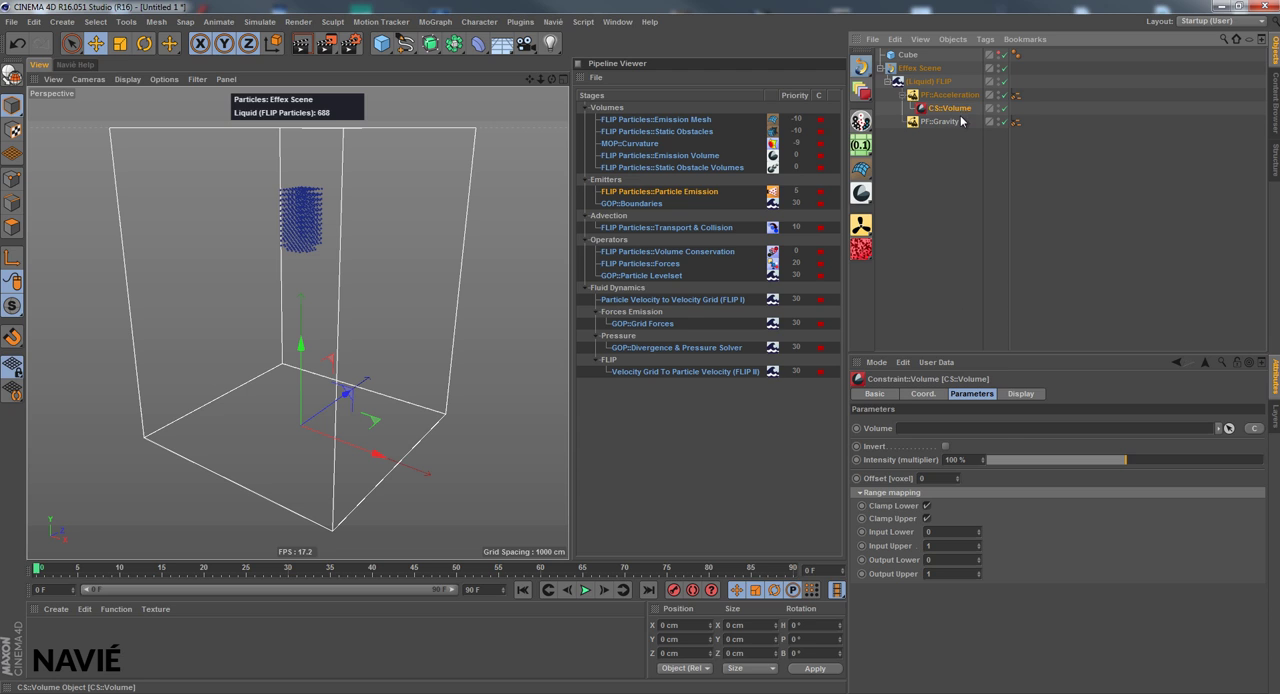
click(891, 434)
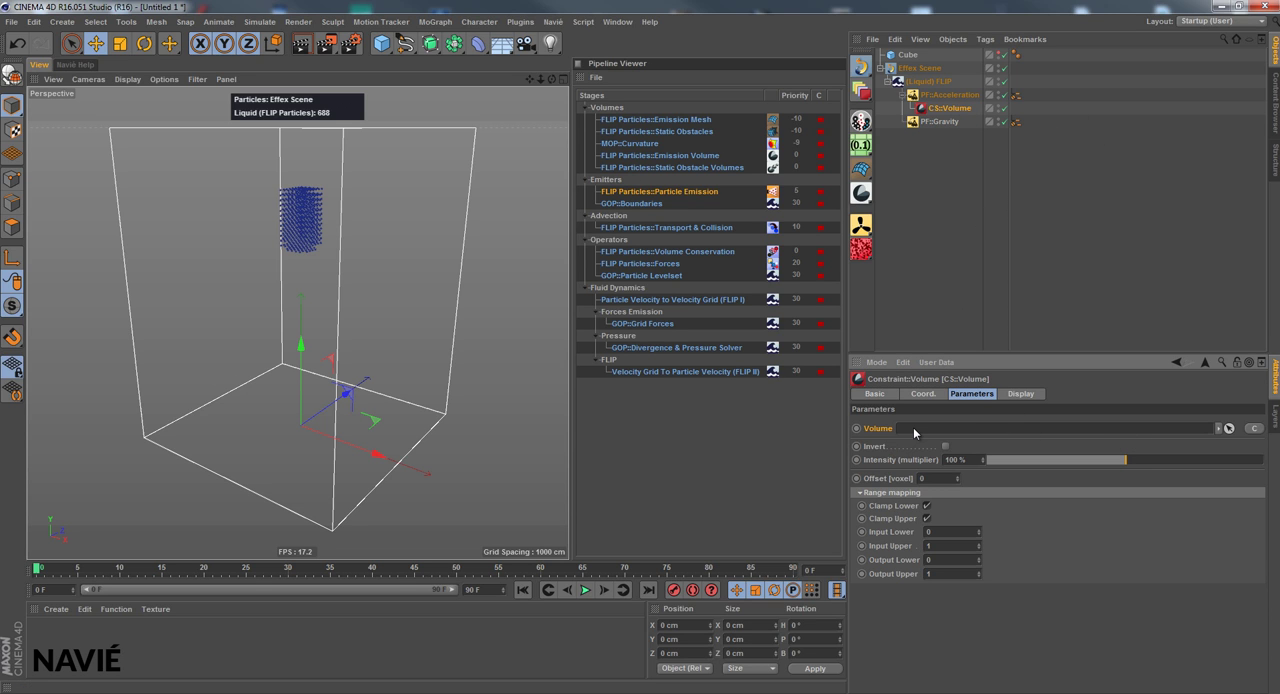
click(1254, 428)
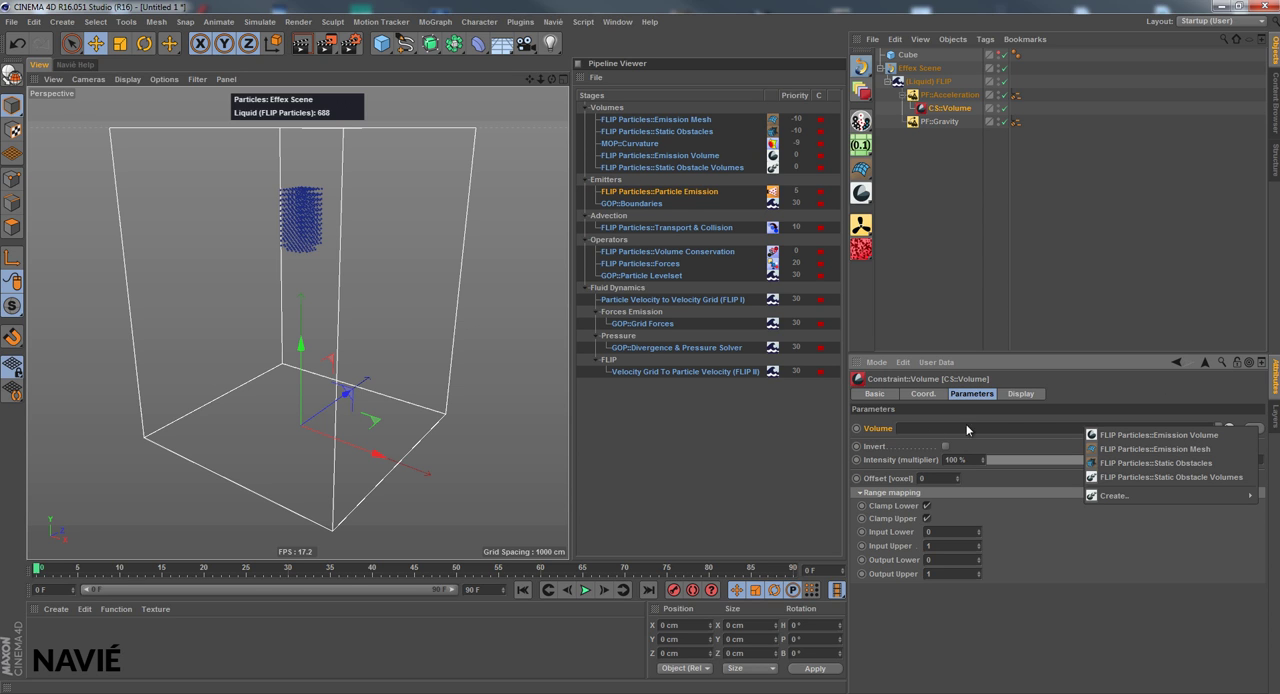
click(1205, 437)
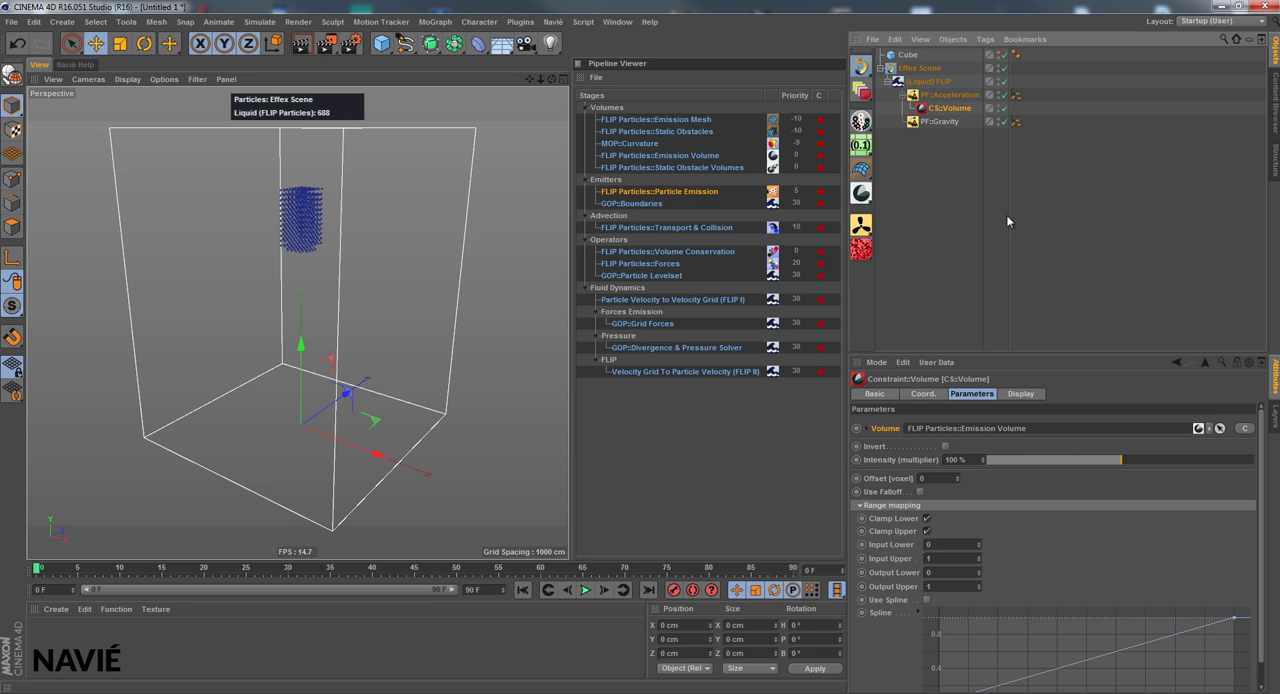
click(887, 505)
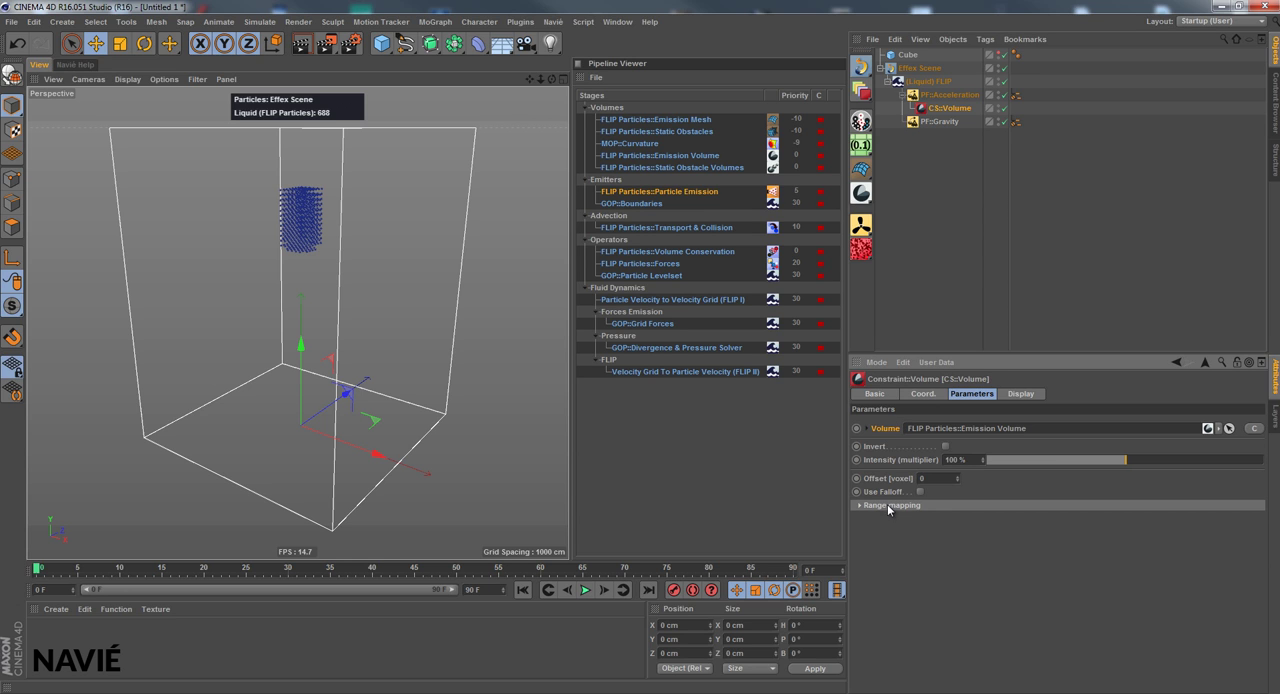
Play the simulation twice from frame 0 with PF::Acceleration limited by CS::Volume, returning to the first frame after each run
click(958, 97)
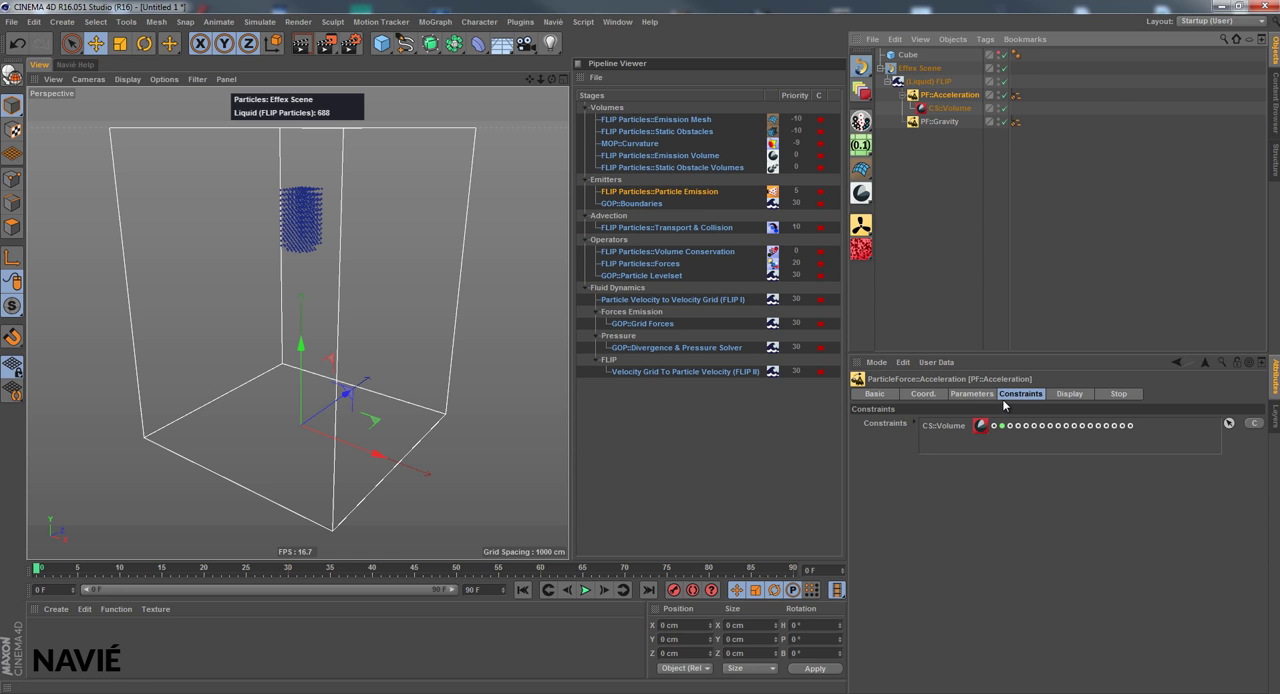
click(928, 427)
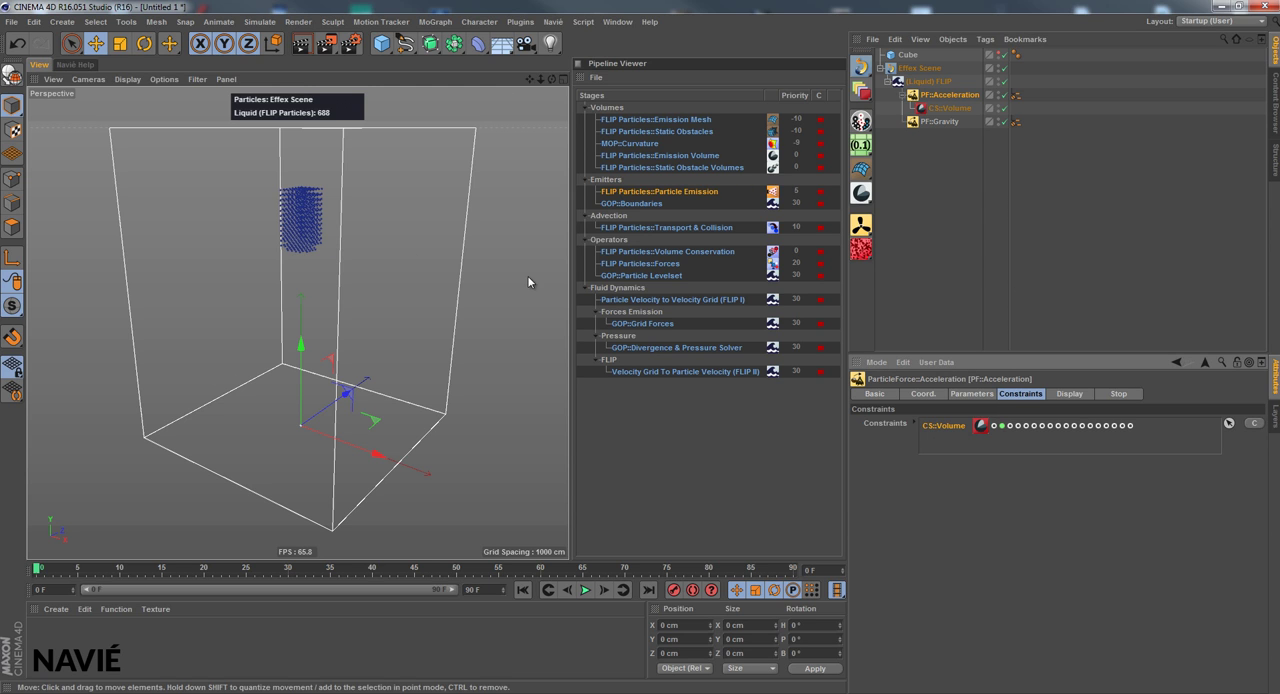
click(585, 590)
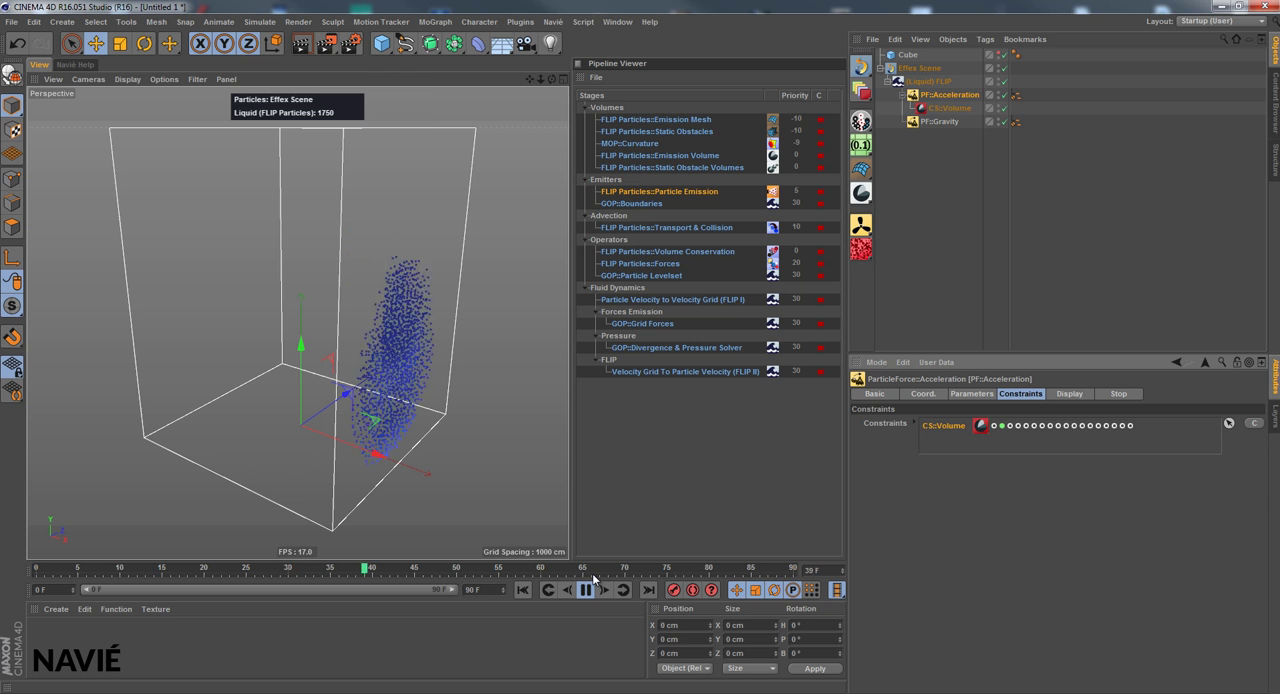
click(948, 108)
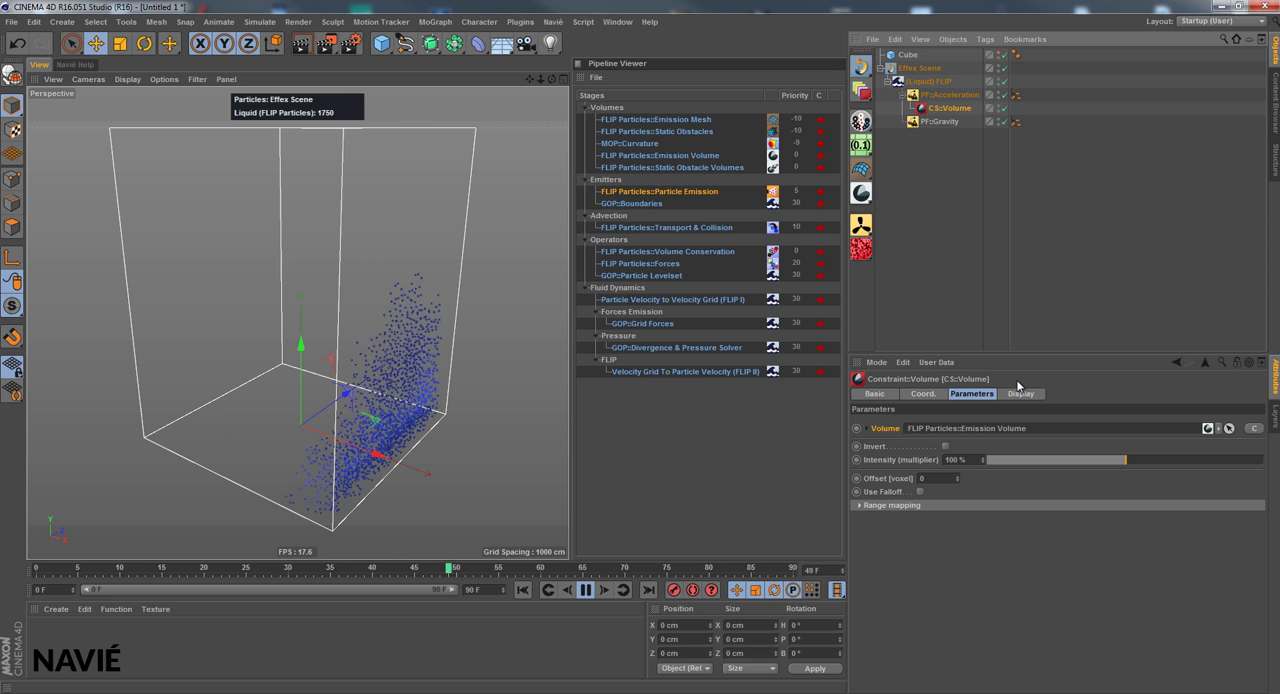
click(961, 96)
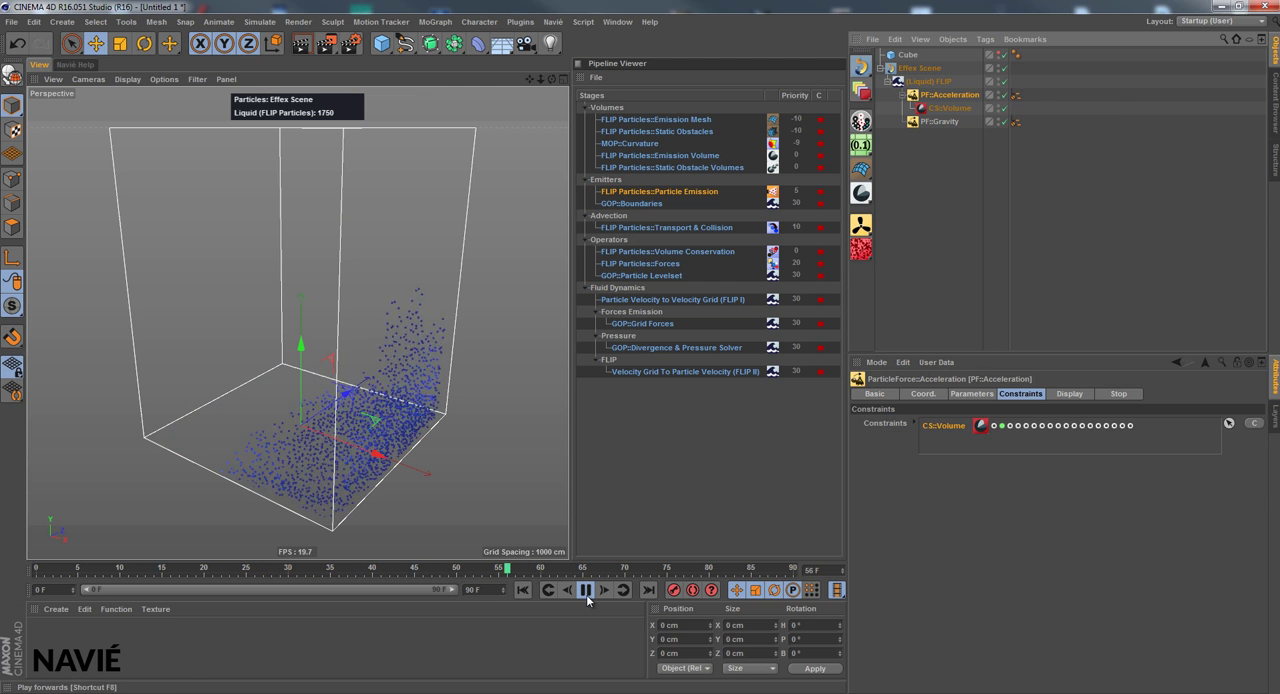
click(587, 595)
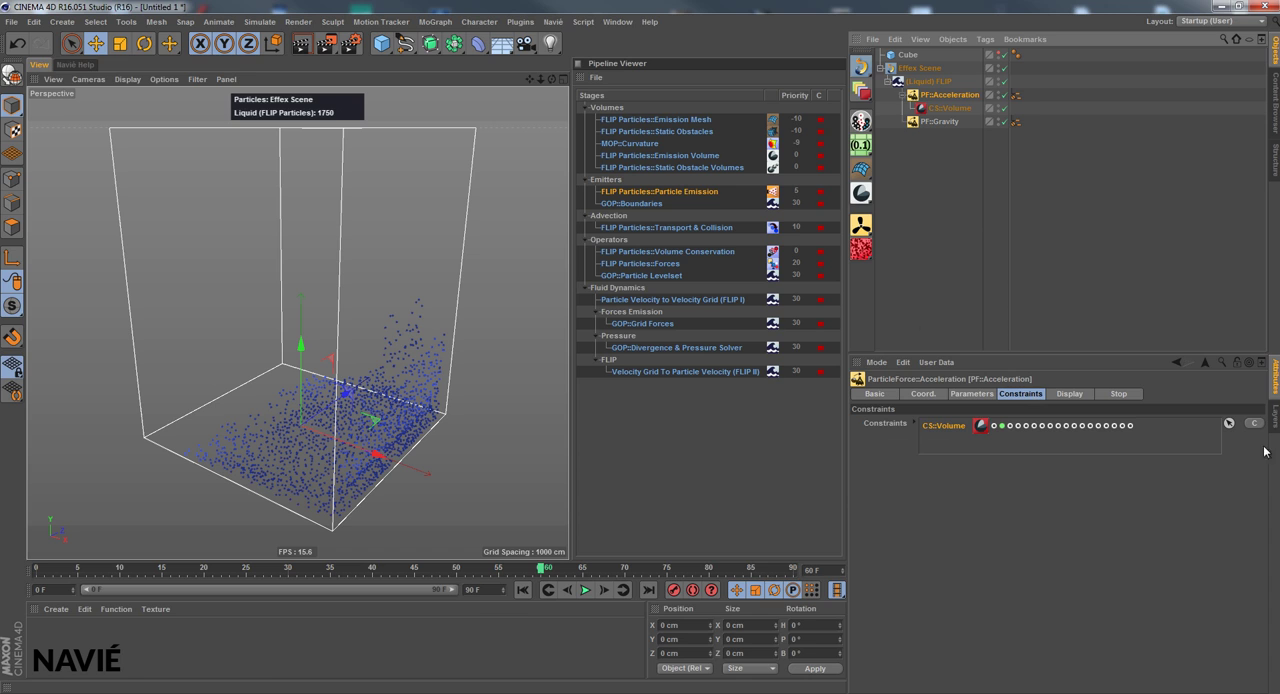
click(523, 590)
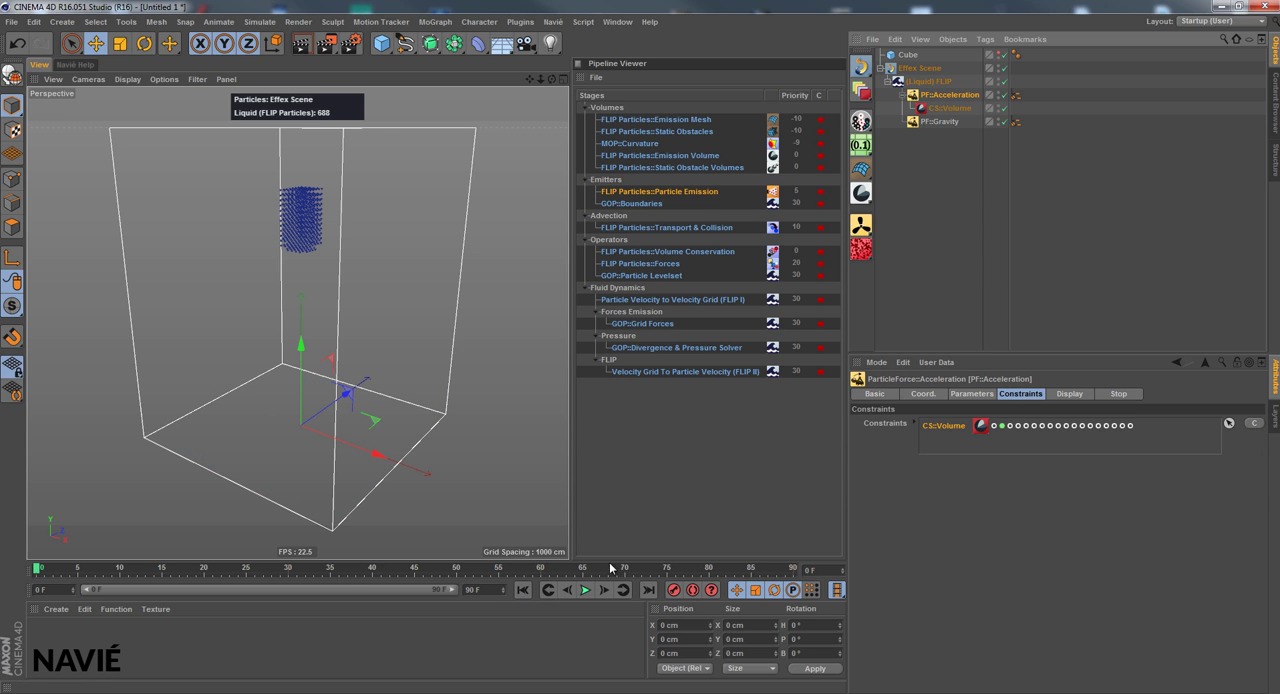
click(586, 590)
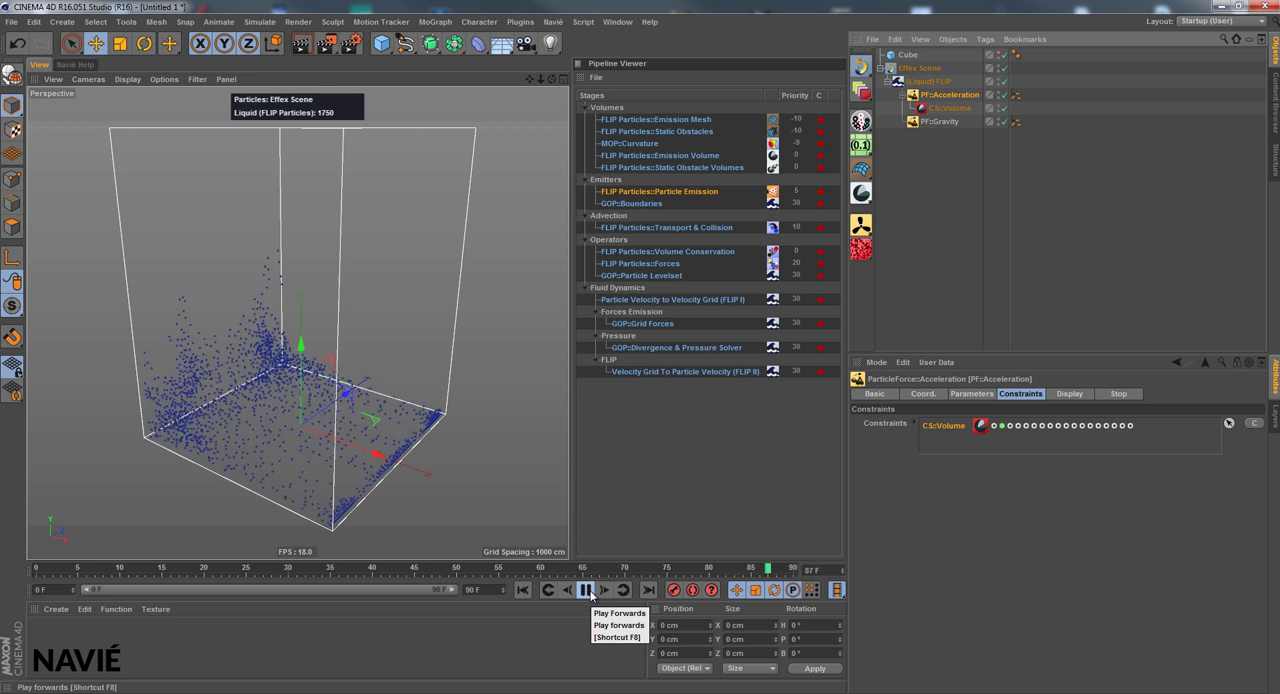
click(586, 590)
click(523, 590)
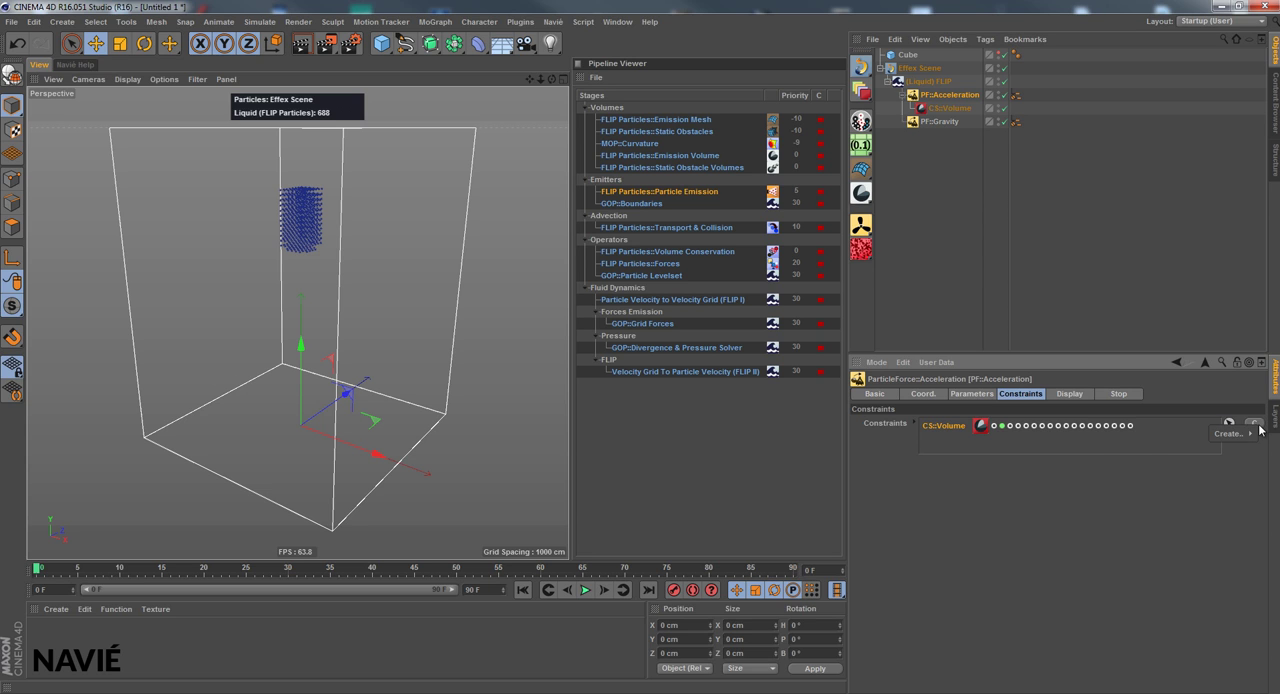
Add a CS::Noise constraint to PF::Acceleration with Global Scale 331 %, Low Clip 48 % and High Clip 68 %
click(1251, 441)
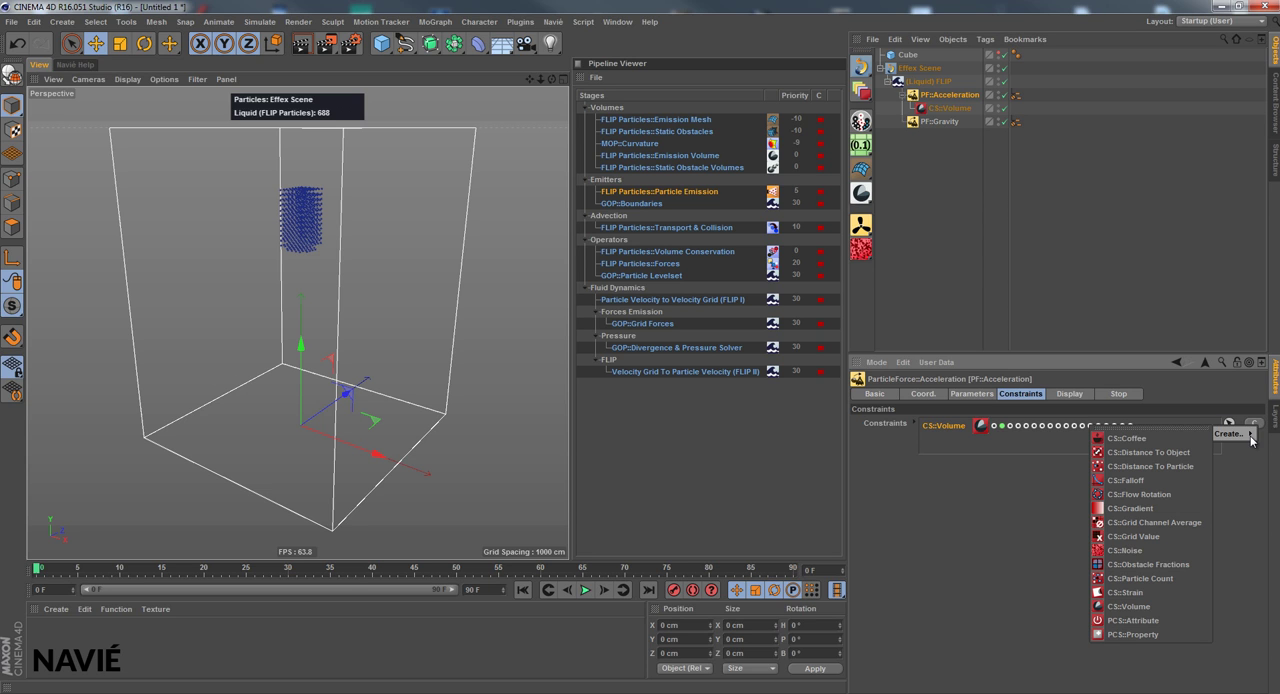
click(1135, 551)
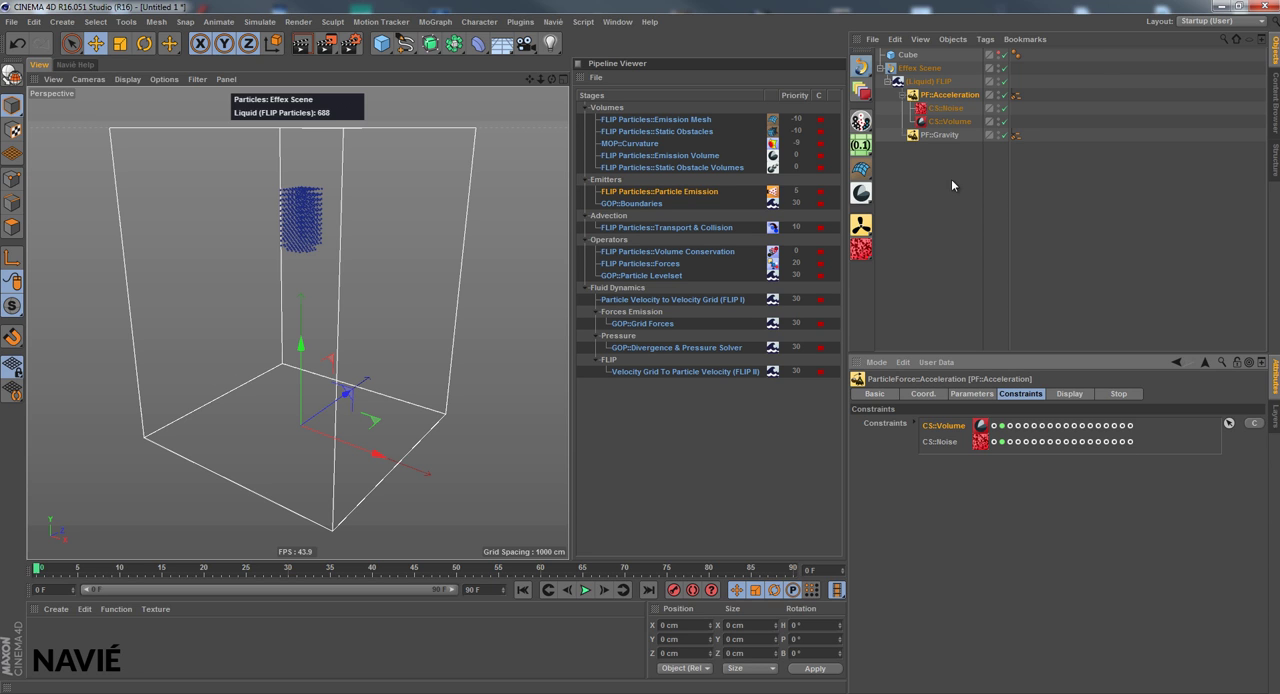
click(946, 108)
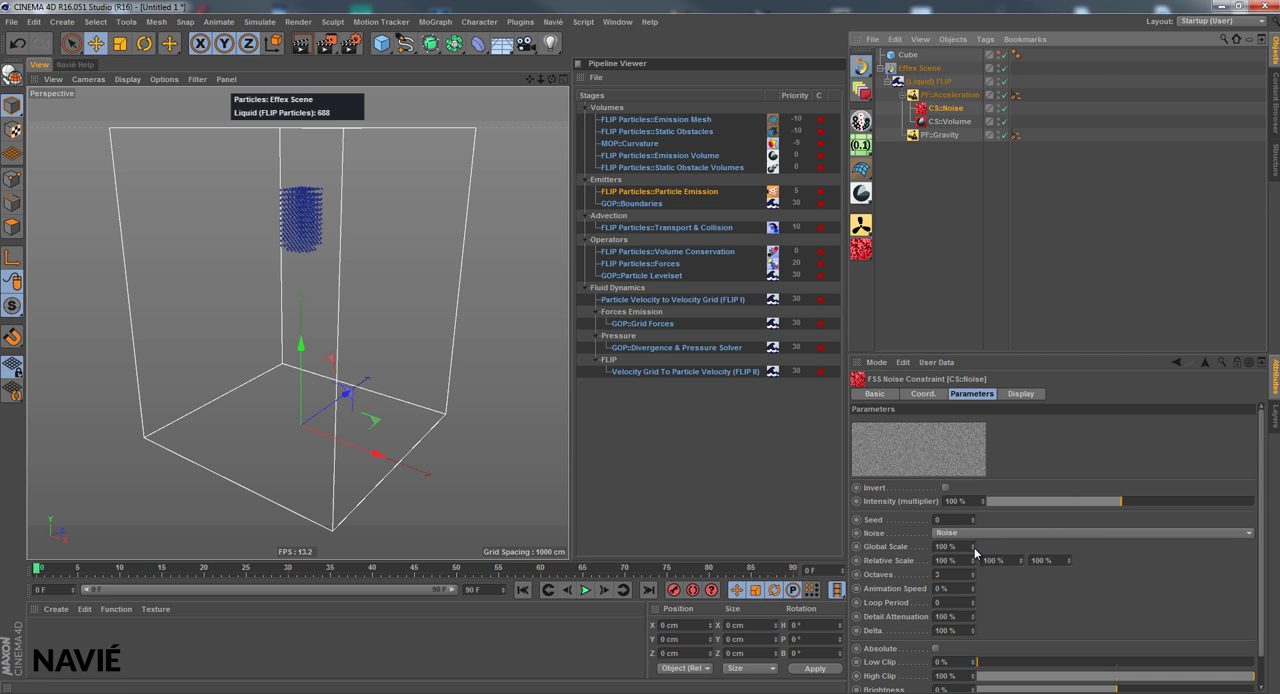
drag(975, 549, 978, 587)
click(1119, 663)
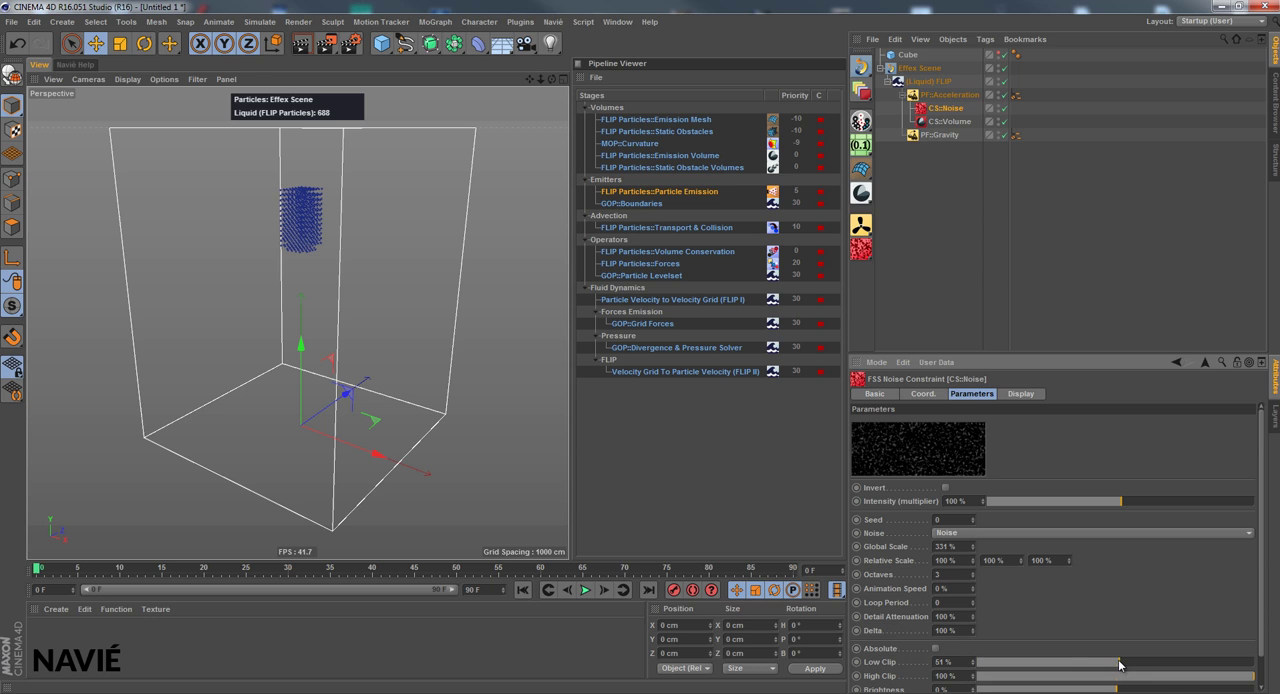
mouse_move(1117, 665)
mouse_down()
mouse_move(1095, 667)
mouse_move(1112, 667)
mouse_up()
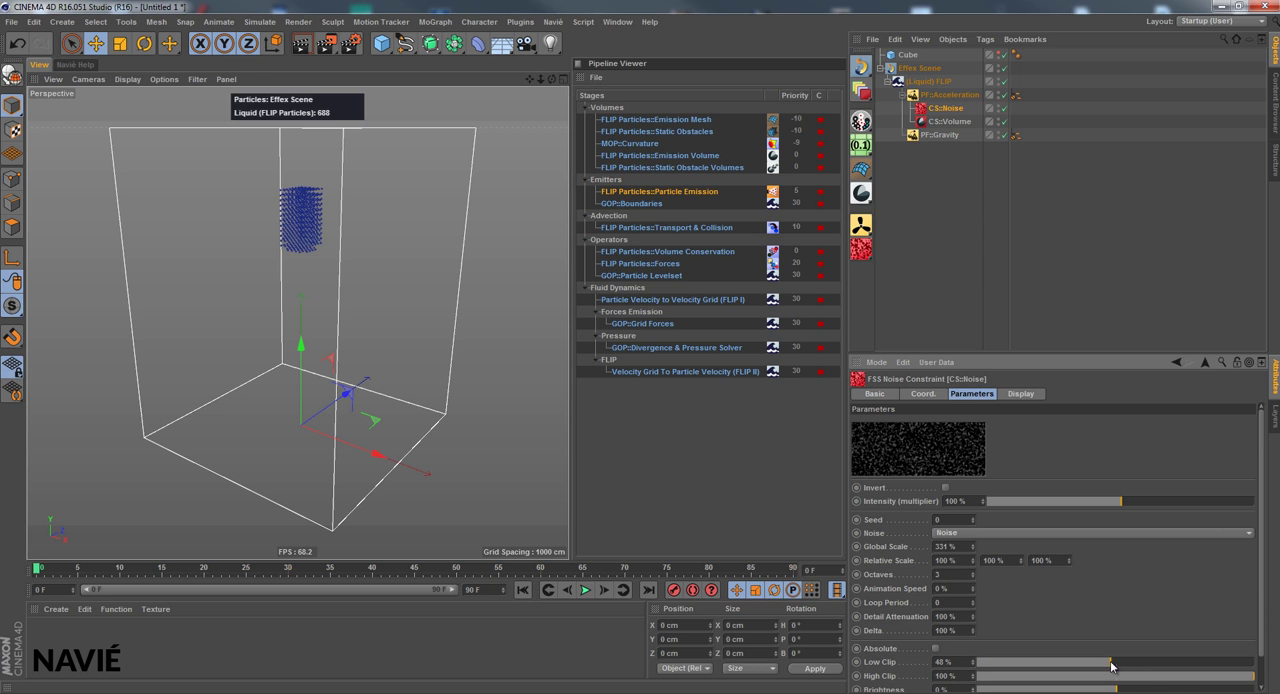
drag(1238, 684, 1167, 685)
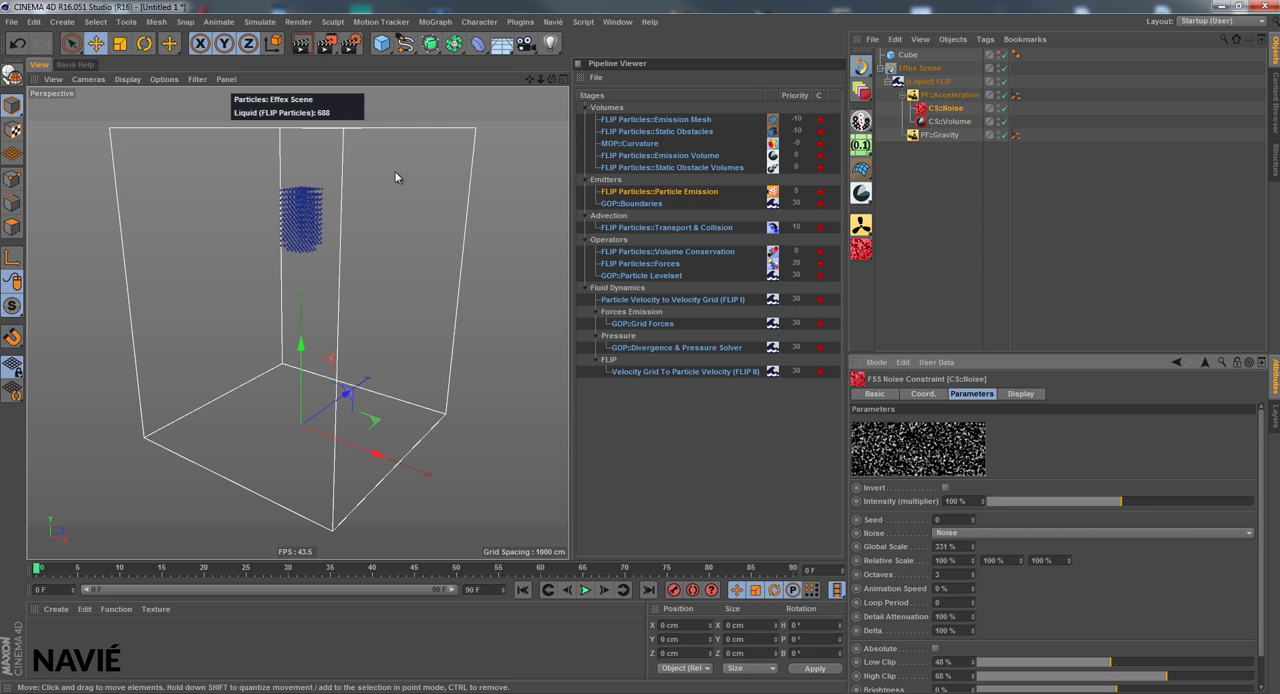
Play the simulation with both the volume and noise constraints, inspect the particles from the front and return to frame 0
click(960, 94)
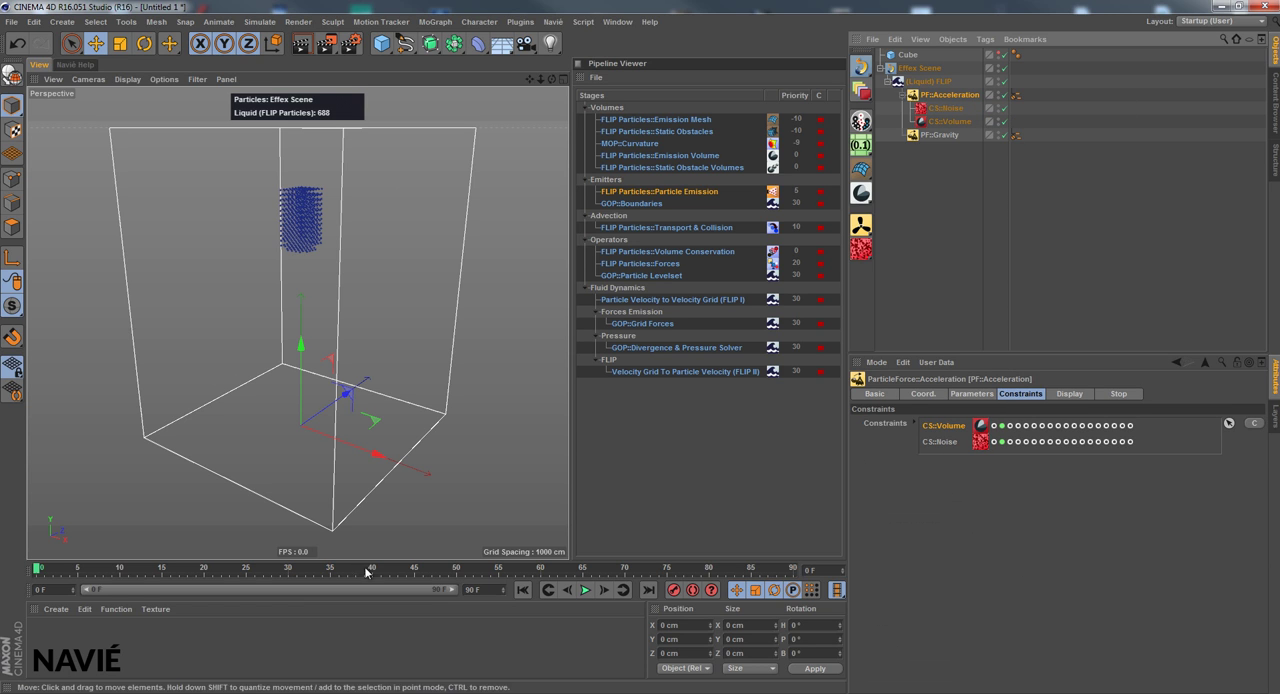
click(585, 590)
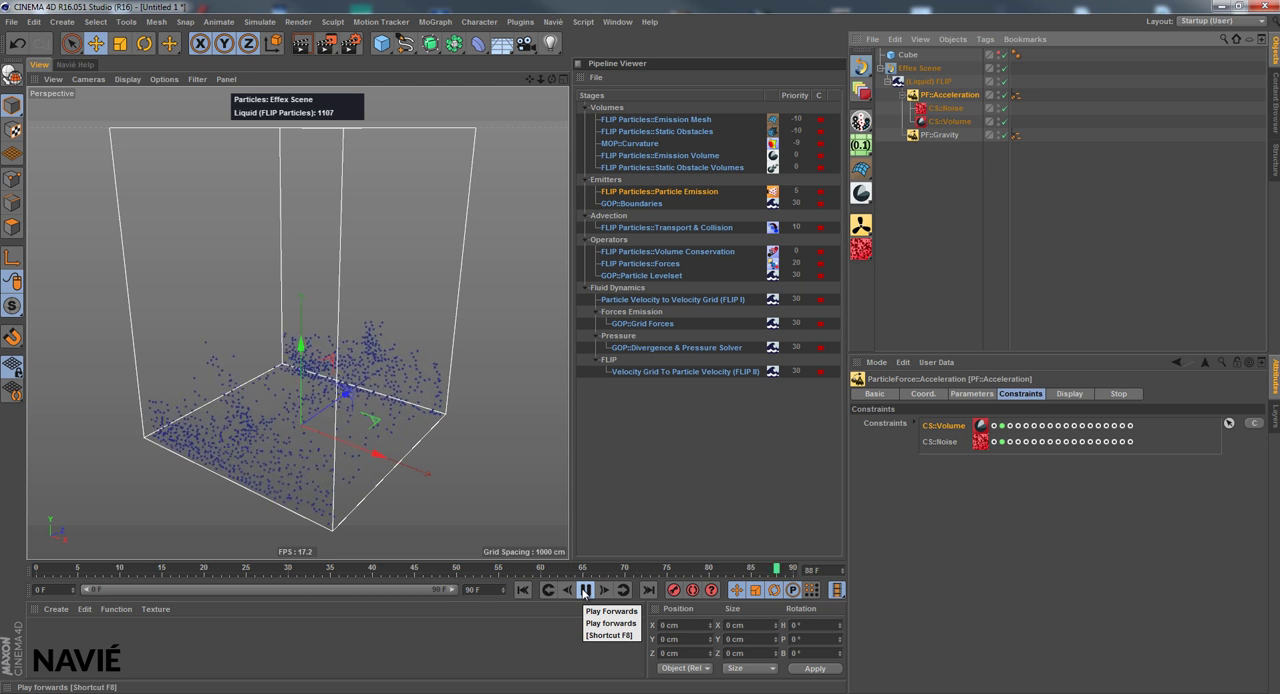
click(585, 590)
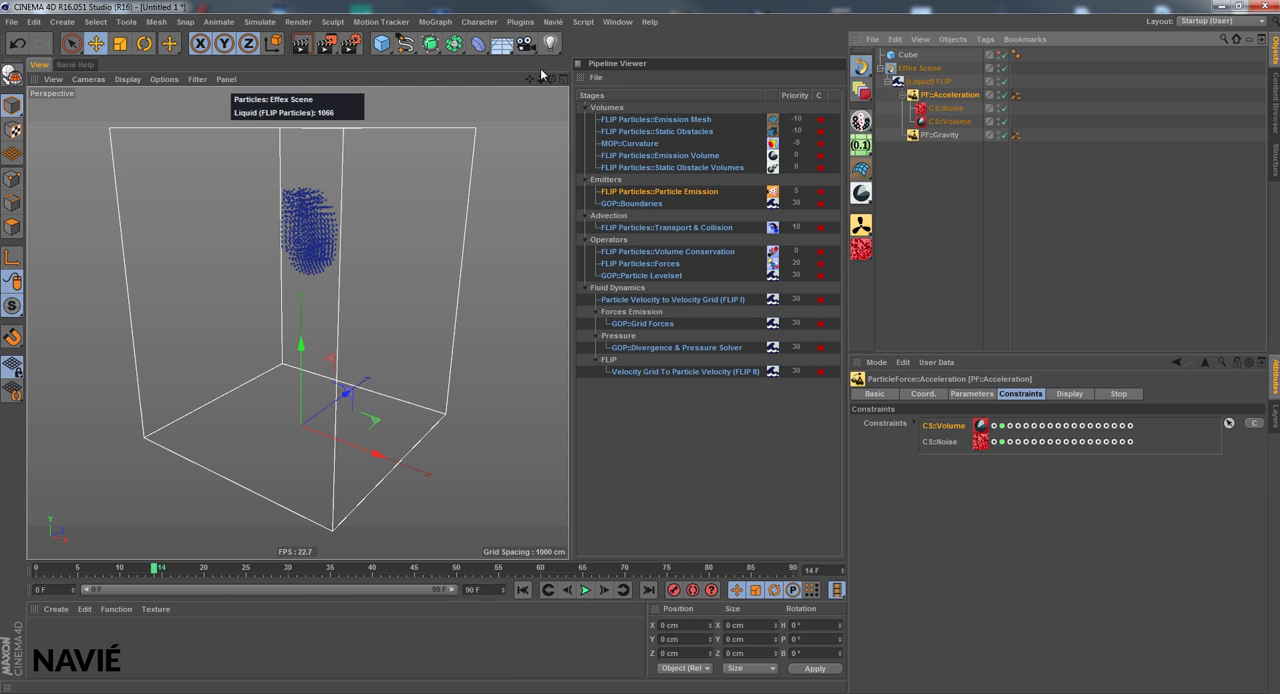
drag(552, 79, 567, 347)
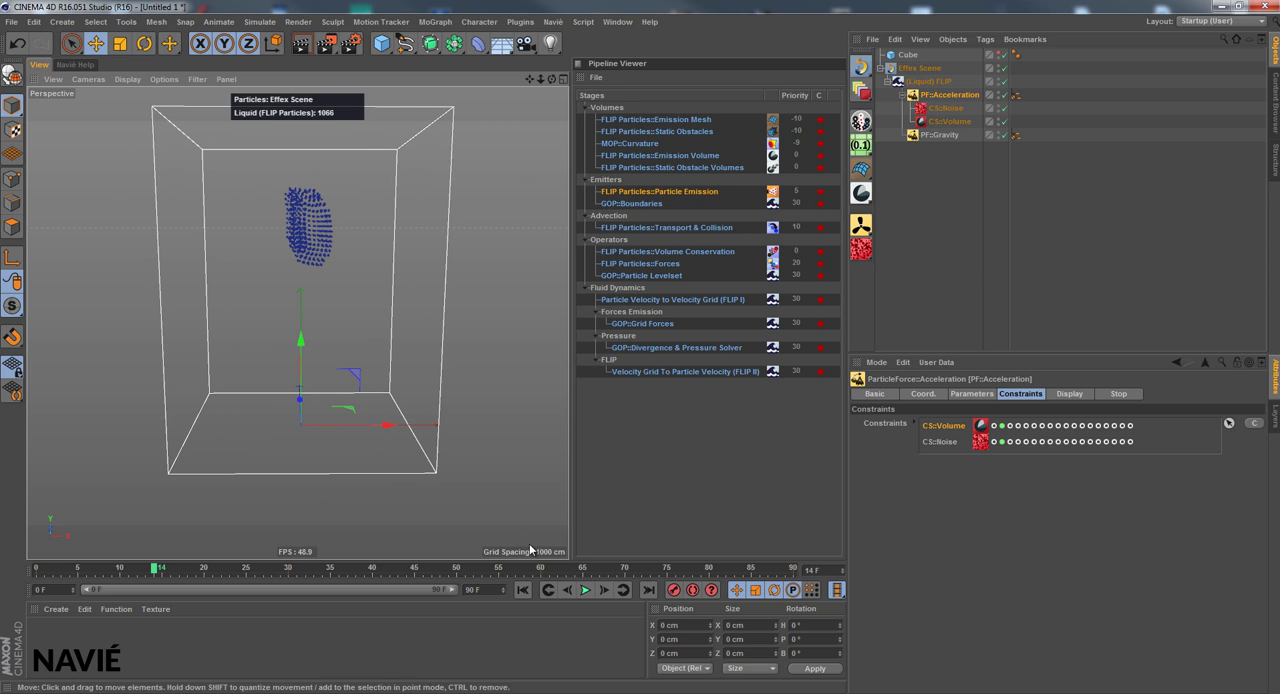
click(527, 590)
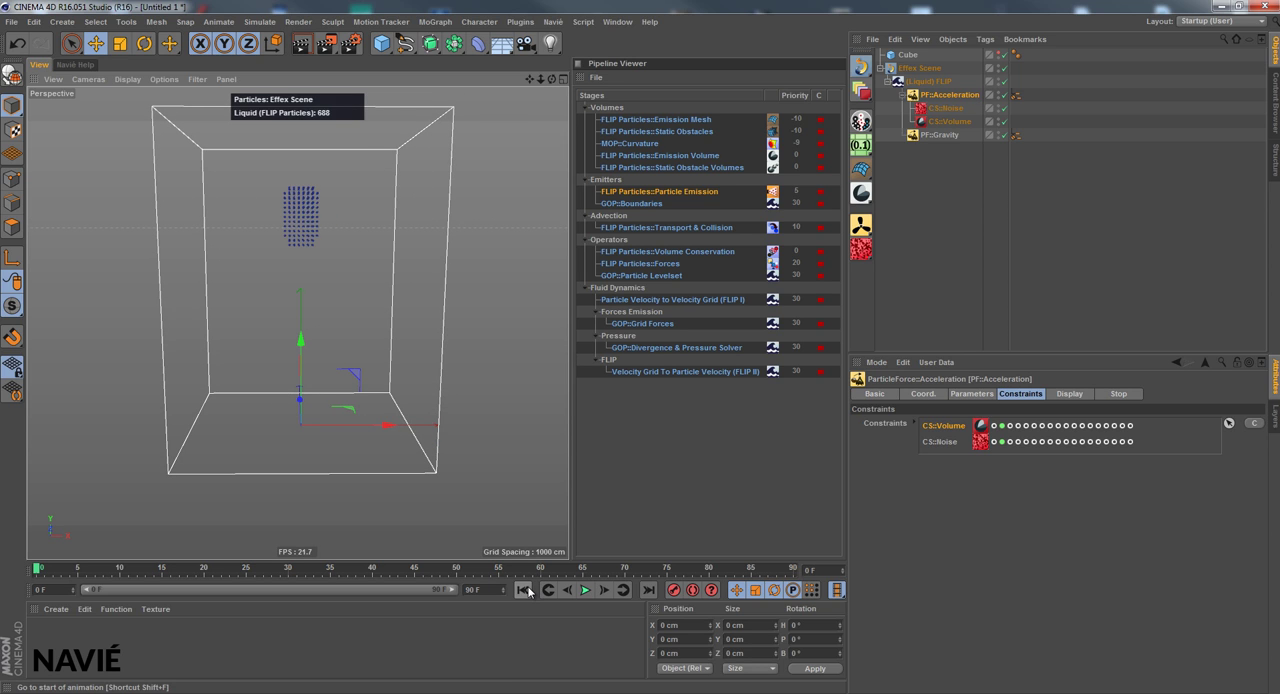
Set the velocity Threshold of the FLIP Particles display on (Liquid) FLIP to 10
click(927, 86)
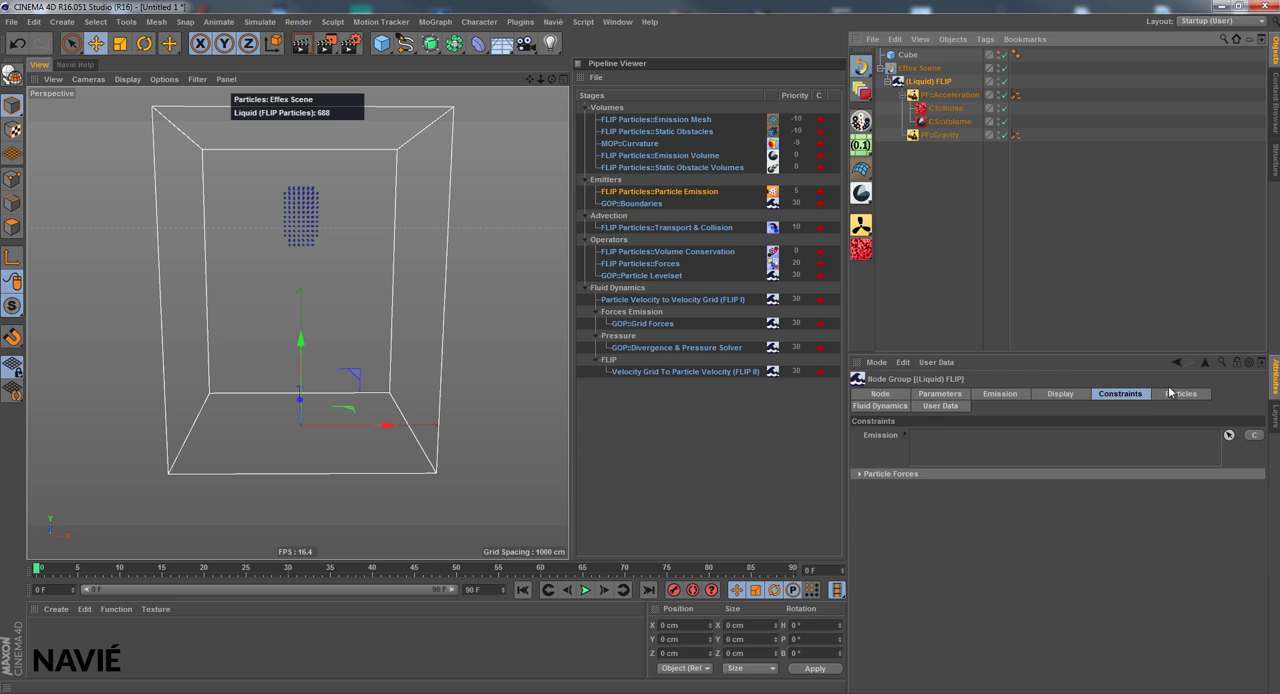
click(1079, 395)
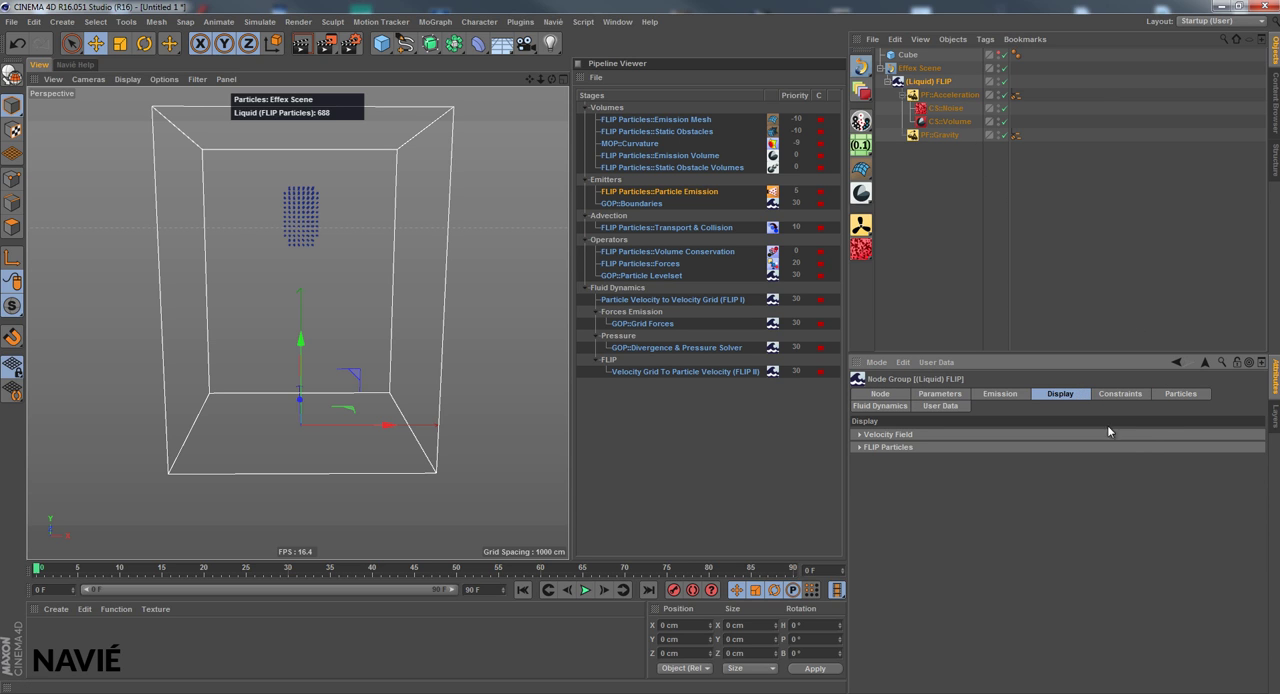
click(860, 447)
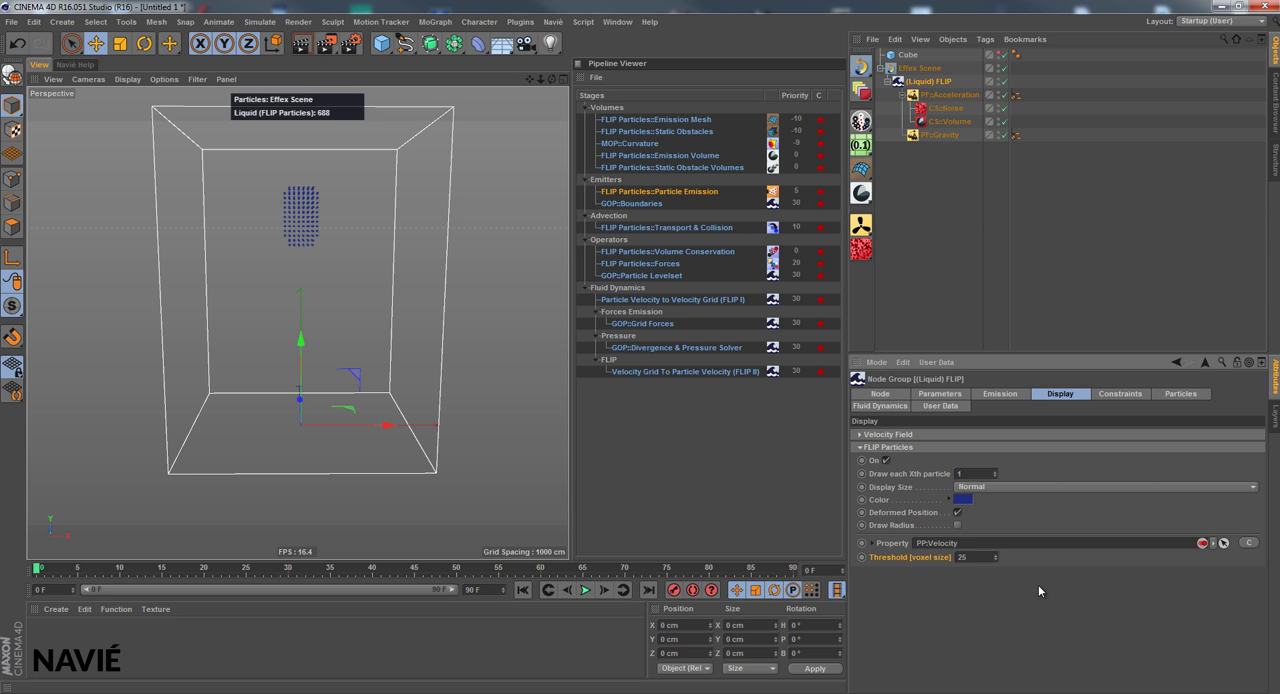
drag(985, 557, 926, 561)
Play the simulation to about frame 24 and inspect the velocity coloring of the particles from an angle
click(585, 590)
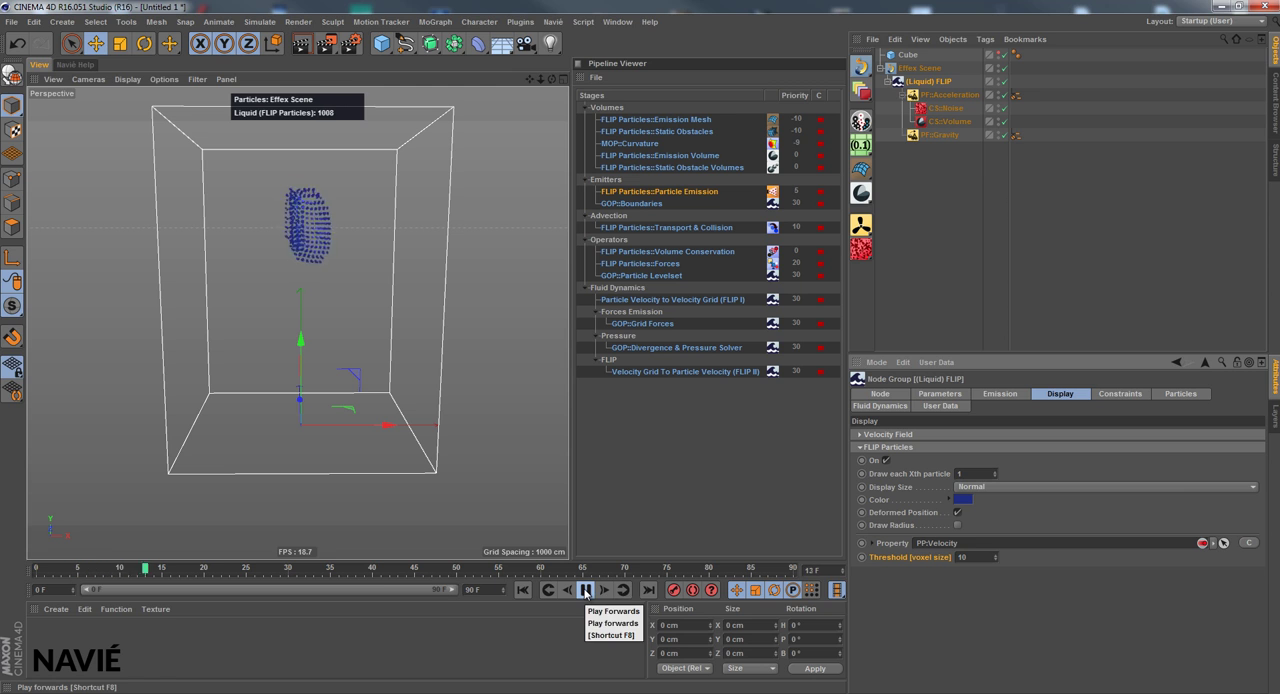
click(585, 590)
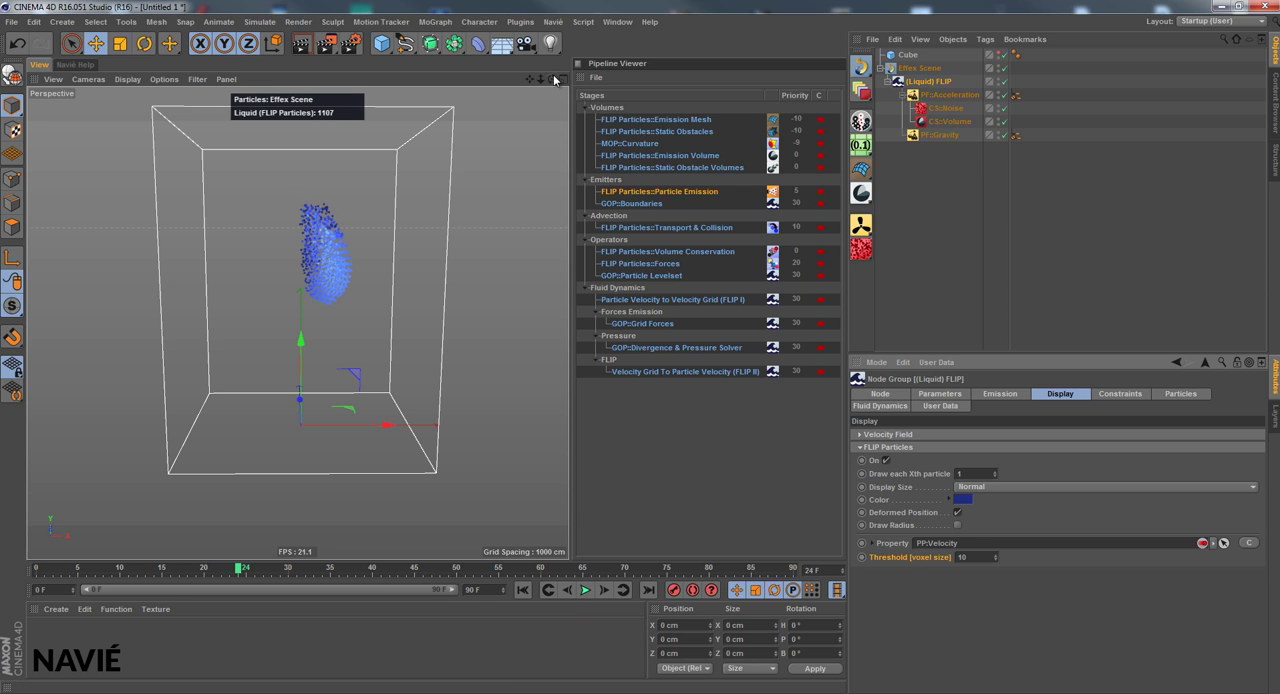
drag(571, 346, 561, 348)
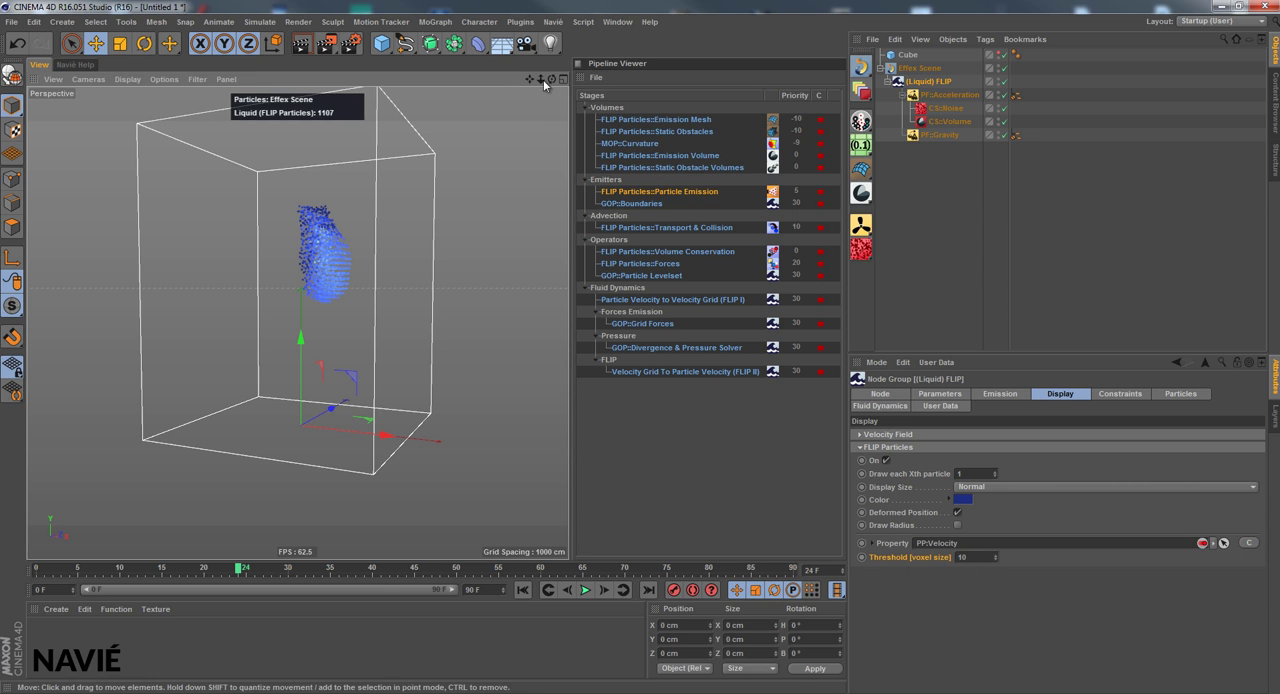
drag(551, 79, 569, 346)
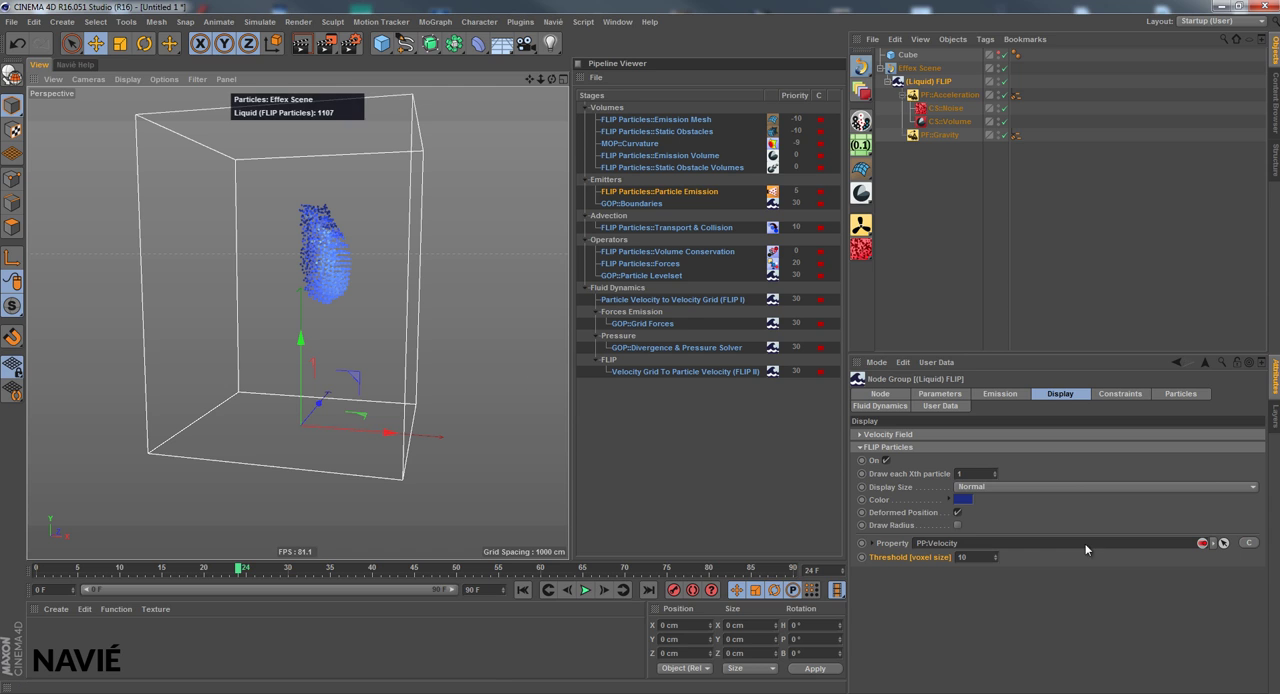
Change the FLIP Particles display color to a brighter blue and set the velocity Threshold to 9
click(920, 501)
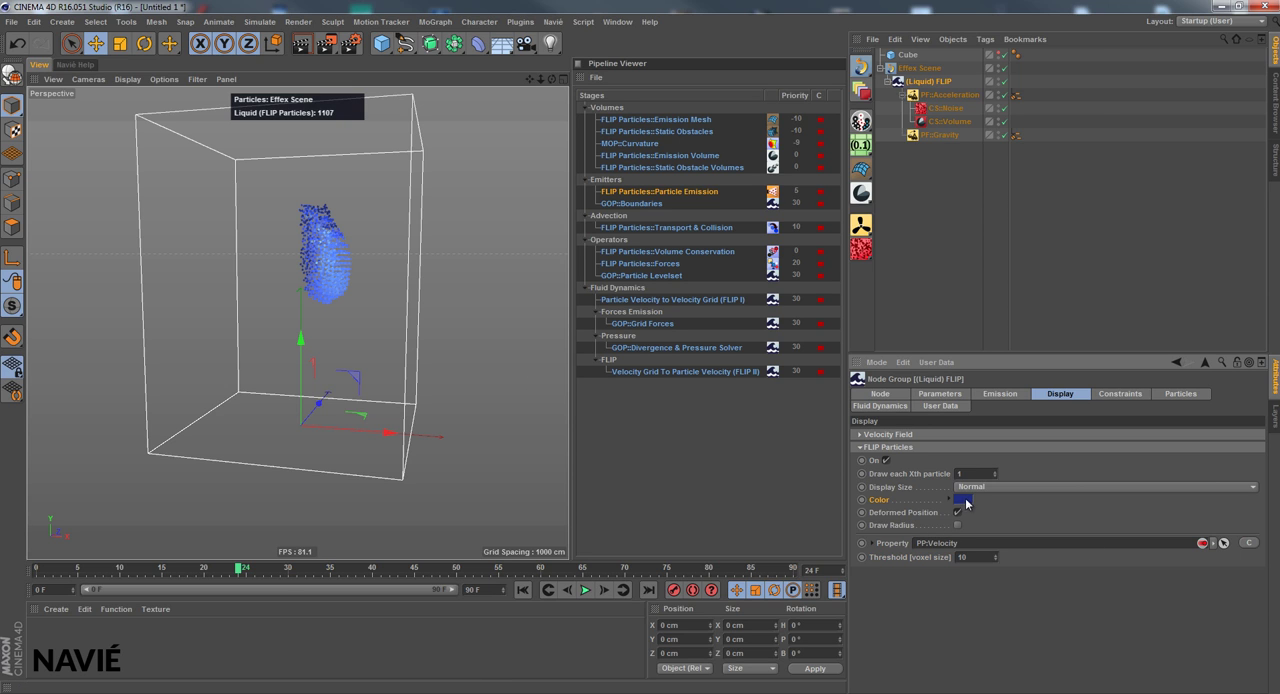
click(960, 501)
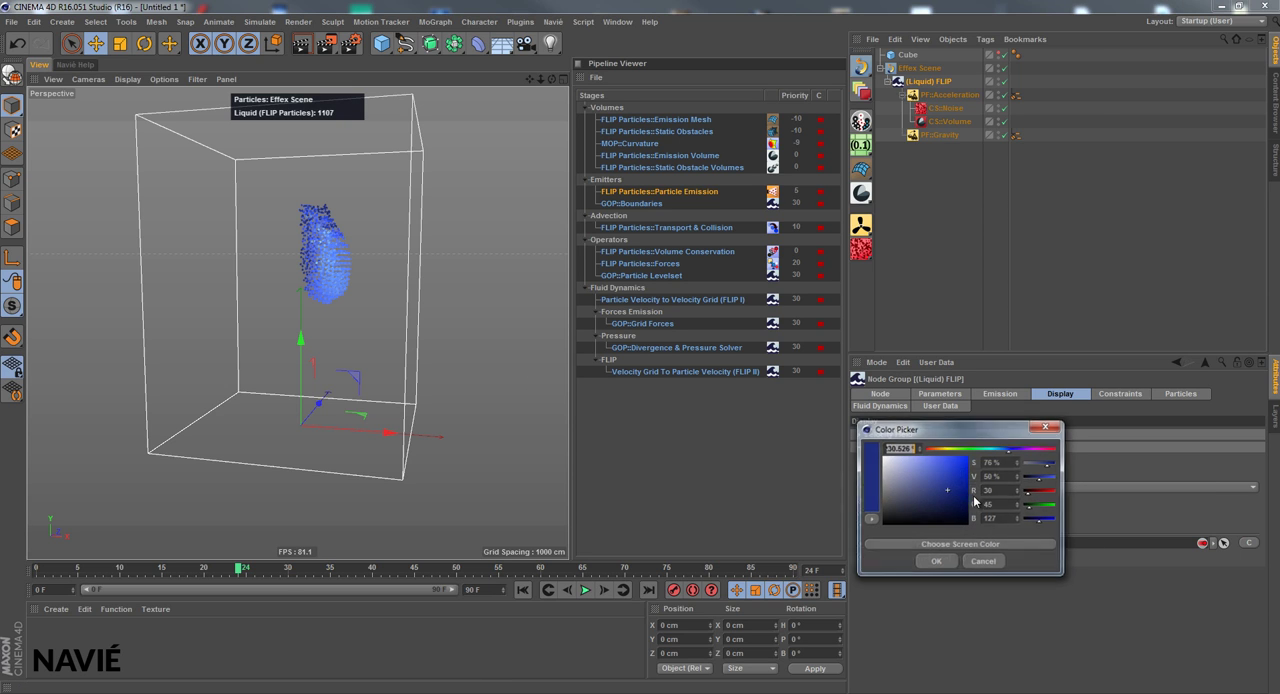
click(946, 562)
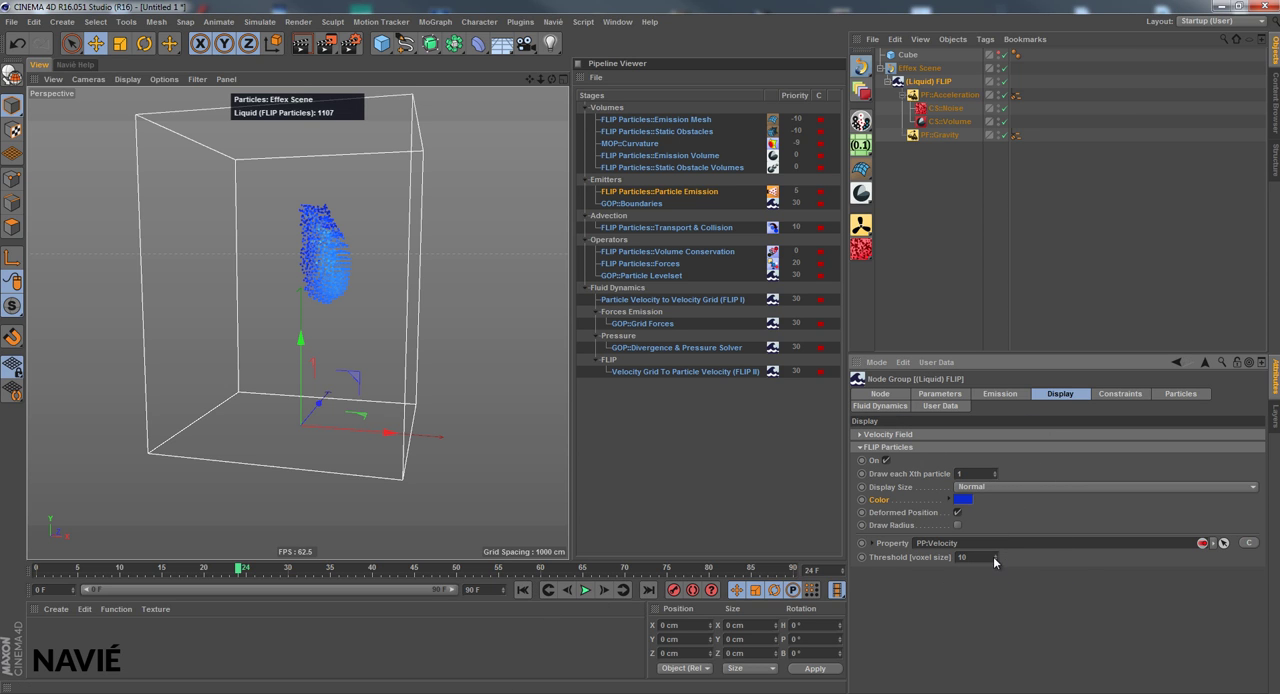
drag(993, 557, 994, 558)
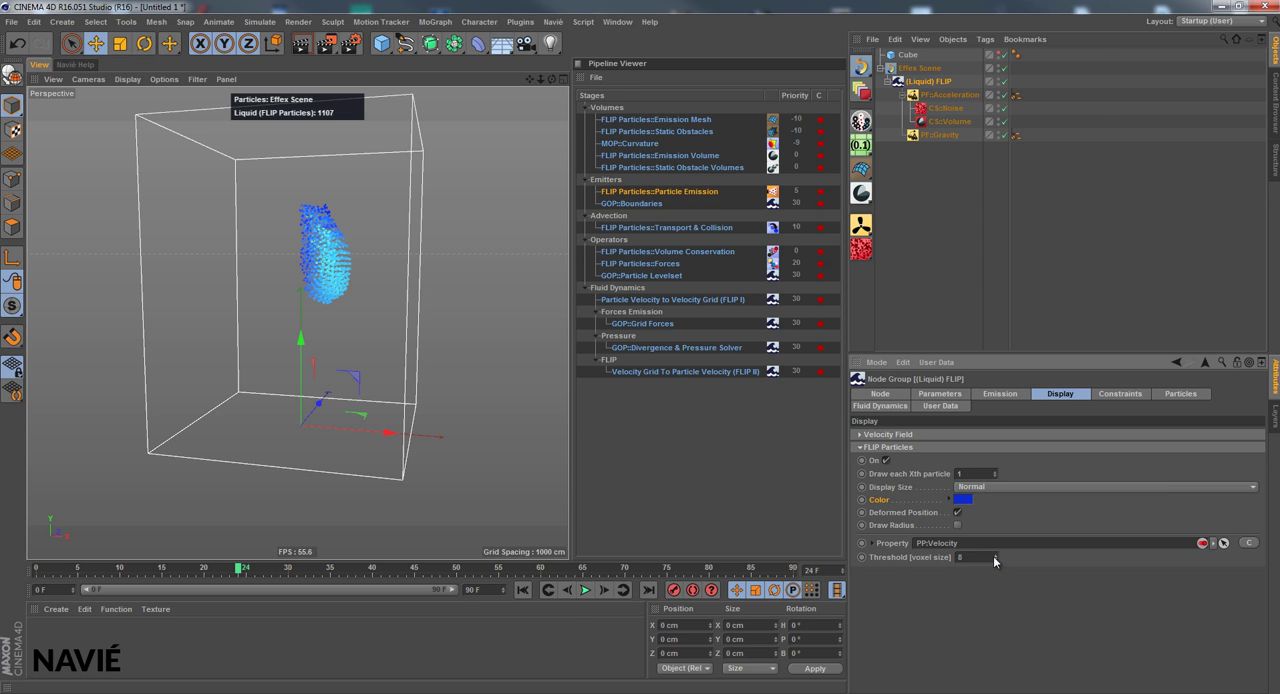
click(993, 556)
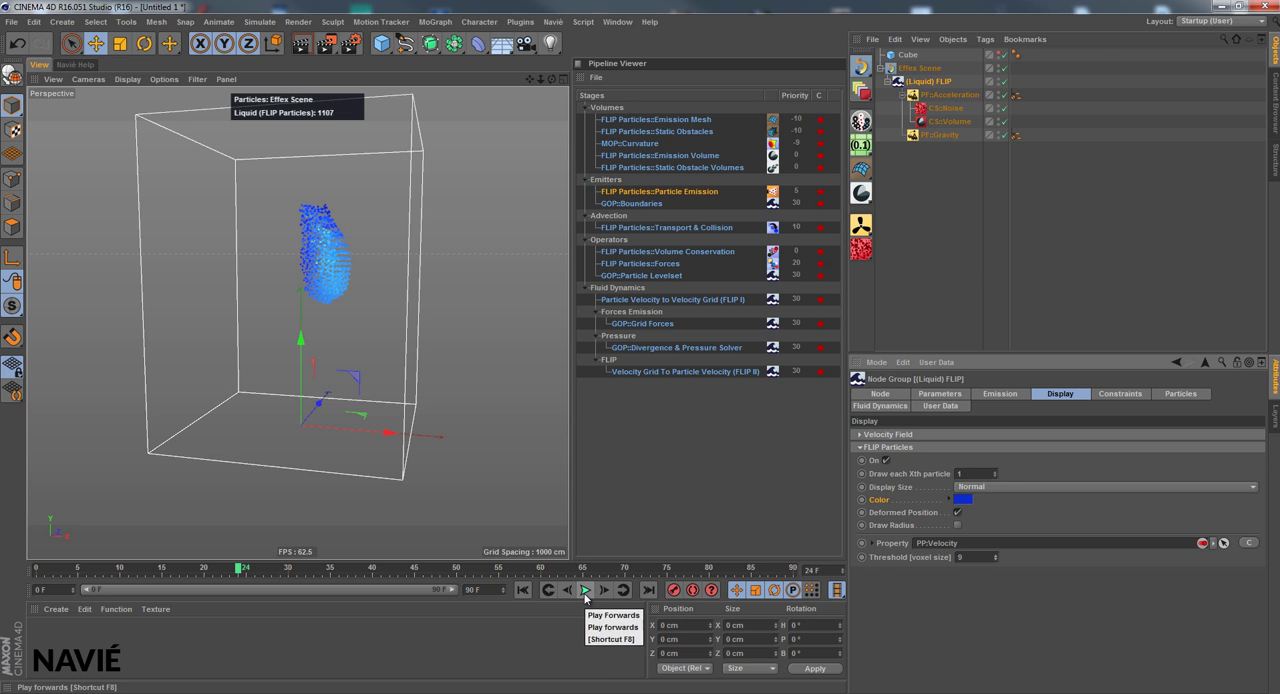
Play the simulation on to frame 34 with the new particle display settings and return to frame 0
click(585, 595)
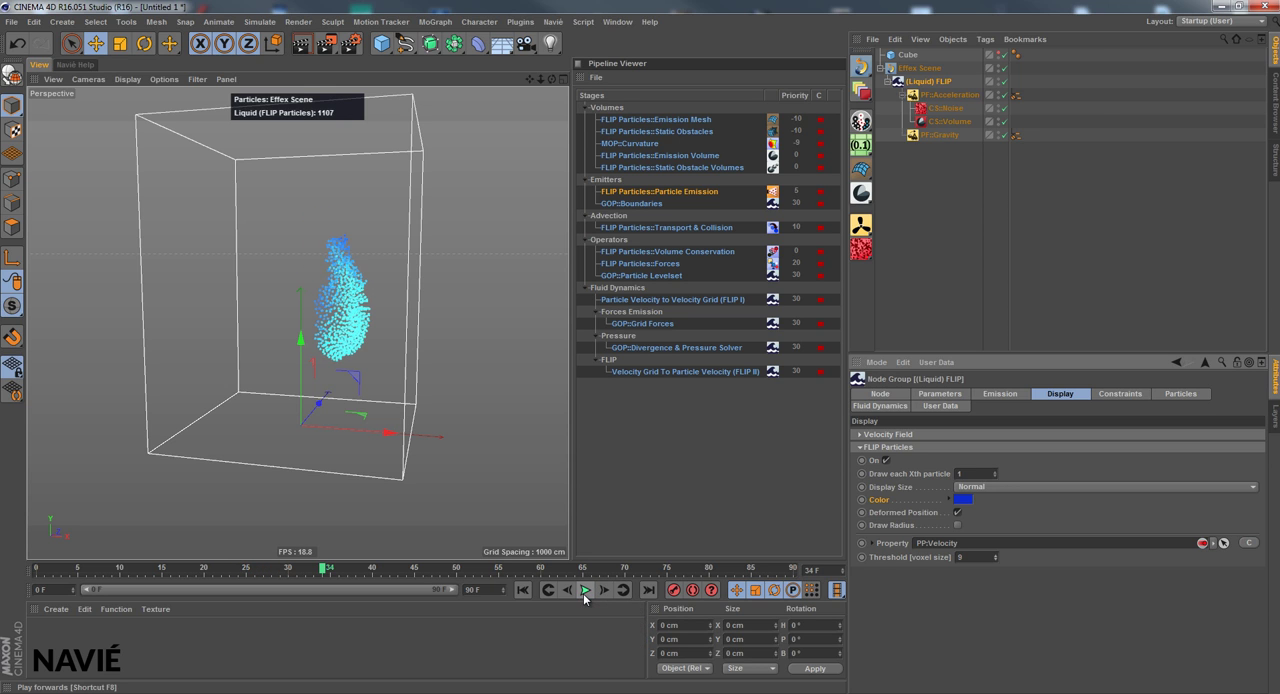
click(585, 592)
click(522, 590)
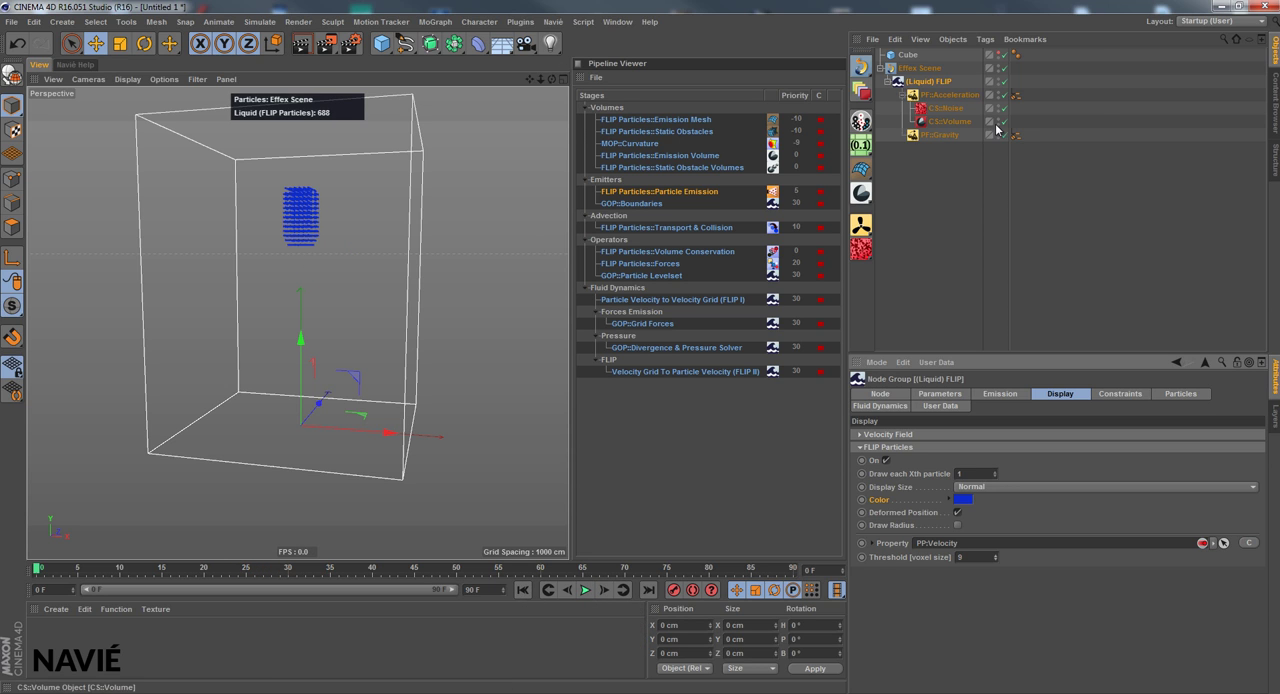
Set the Global Scale of the CS::Noise constraint to 2500 %
click(944, 121)
key(Up)
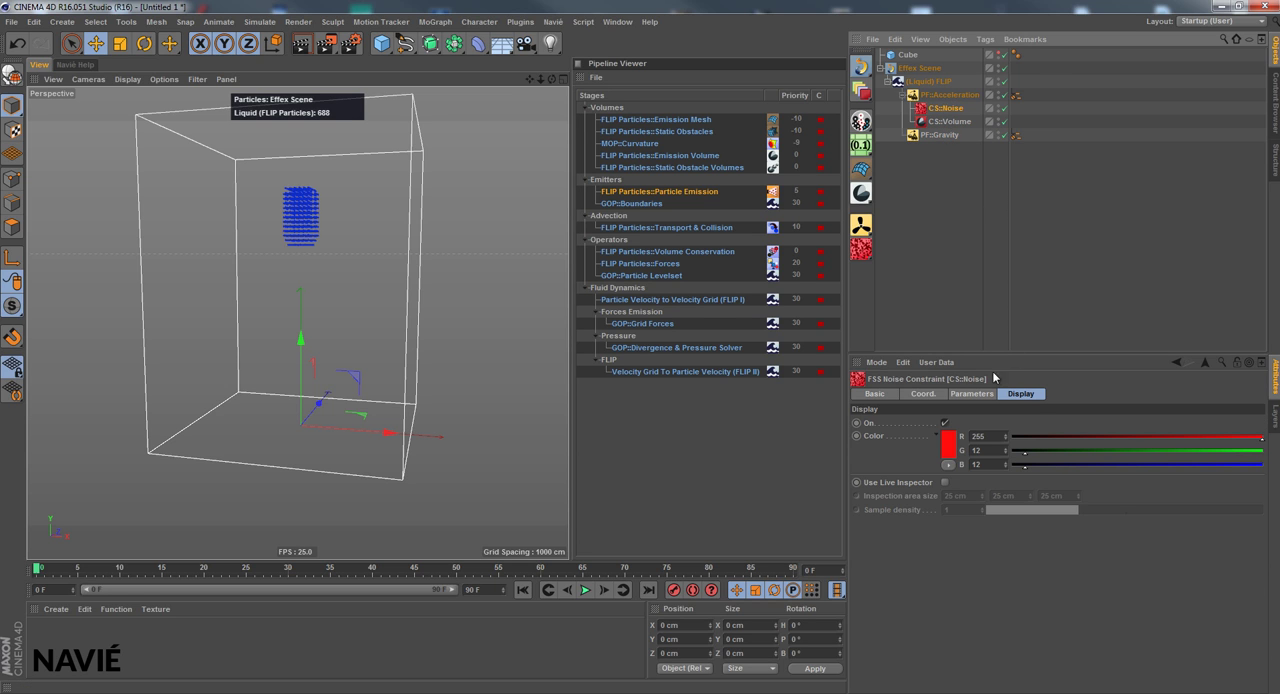
click(972, 394)
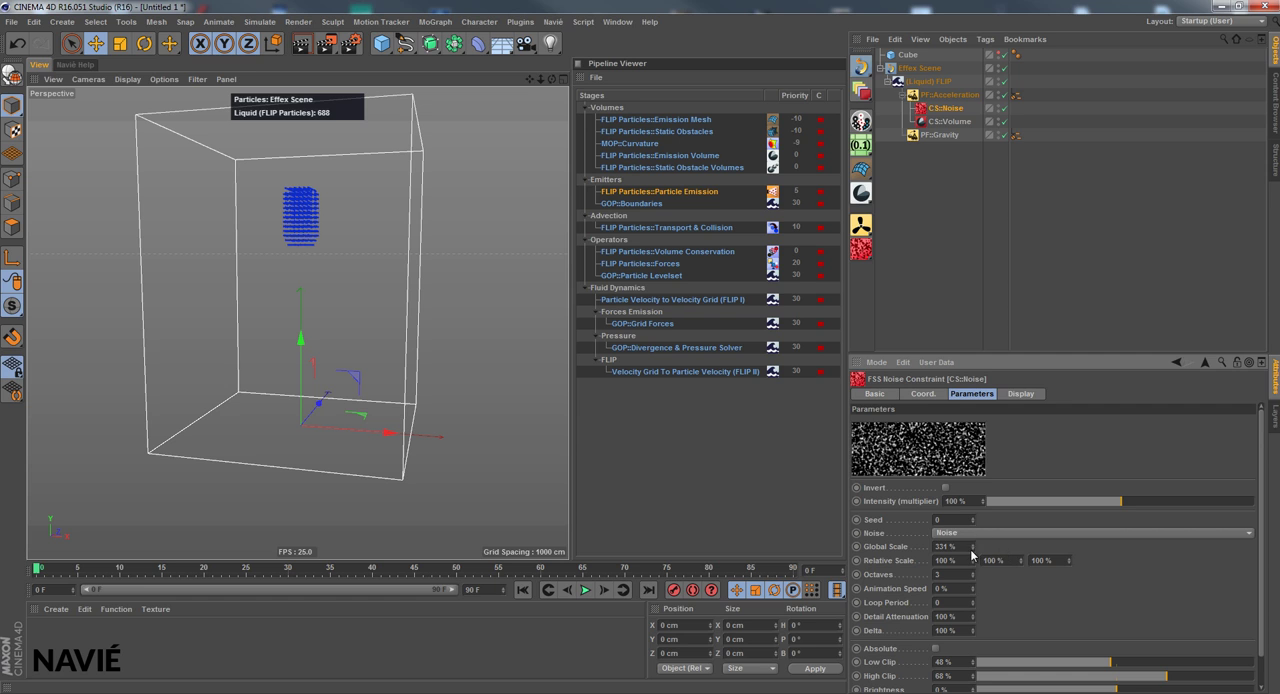
drag(971, 553, 973, 547)
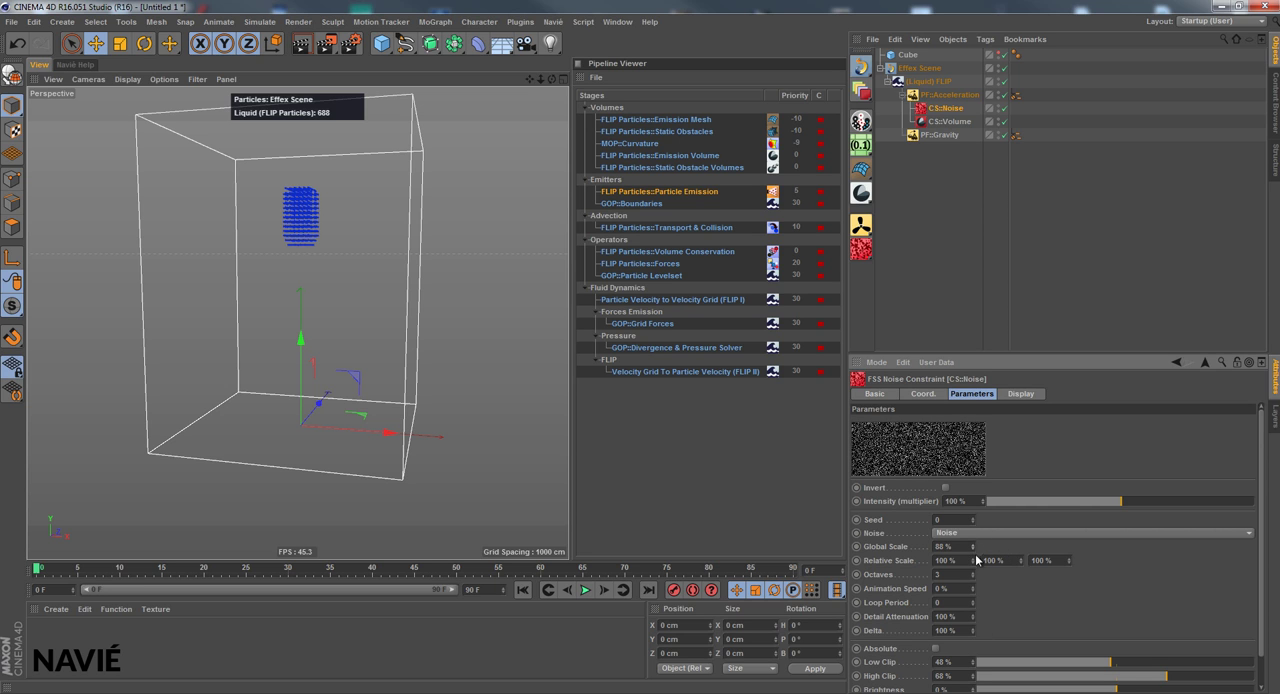
text(2500)
key(Return)
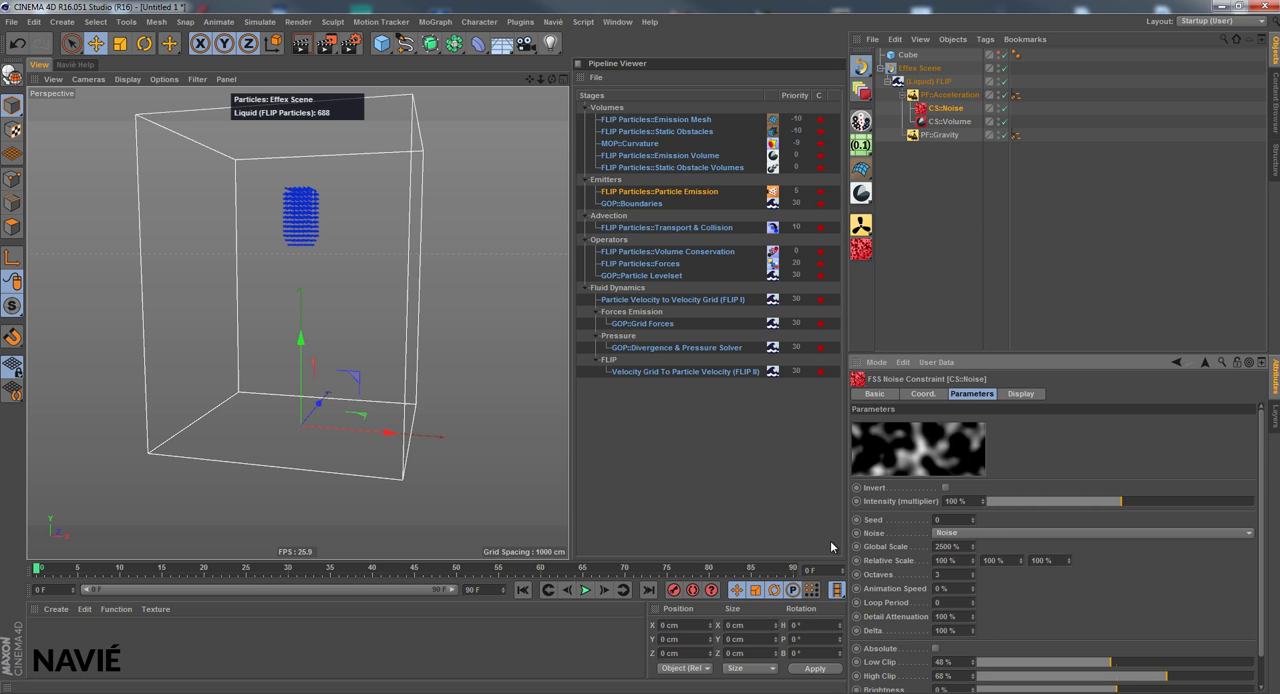
Test the simulation from frame 0 with the noise Global Scale at 2500 % and again at 1500 %
click(586, 590)
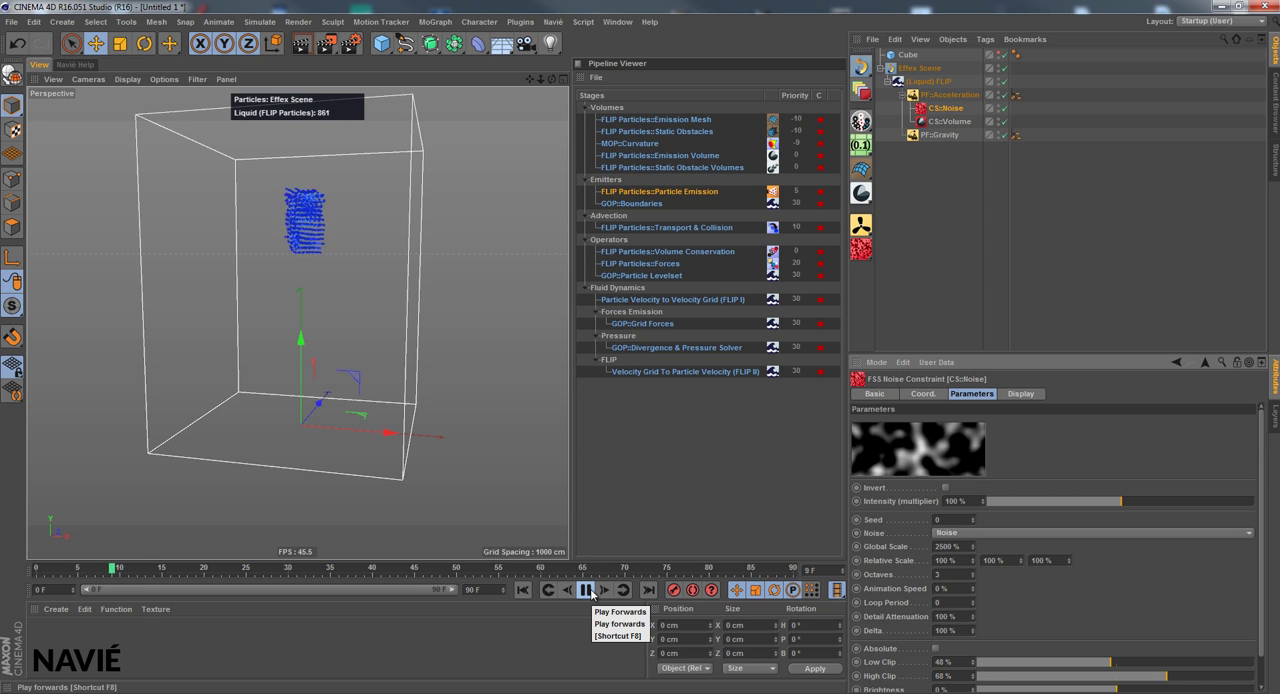
click(586, 590)
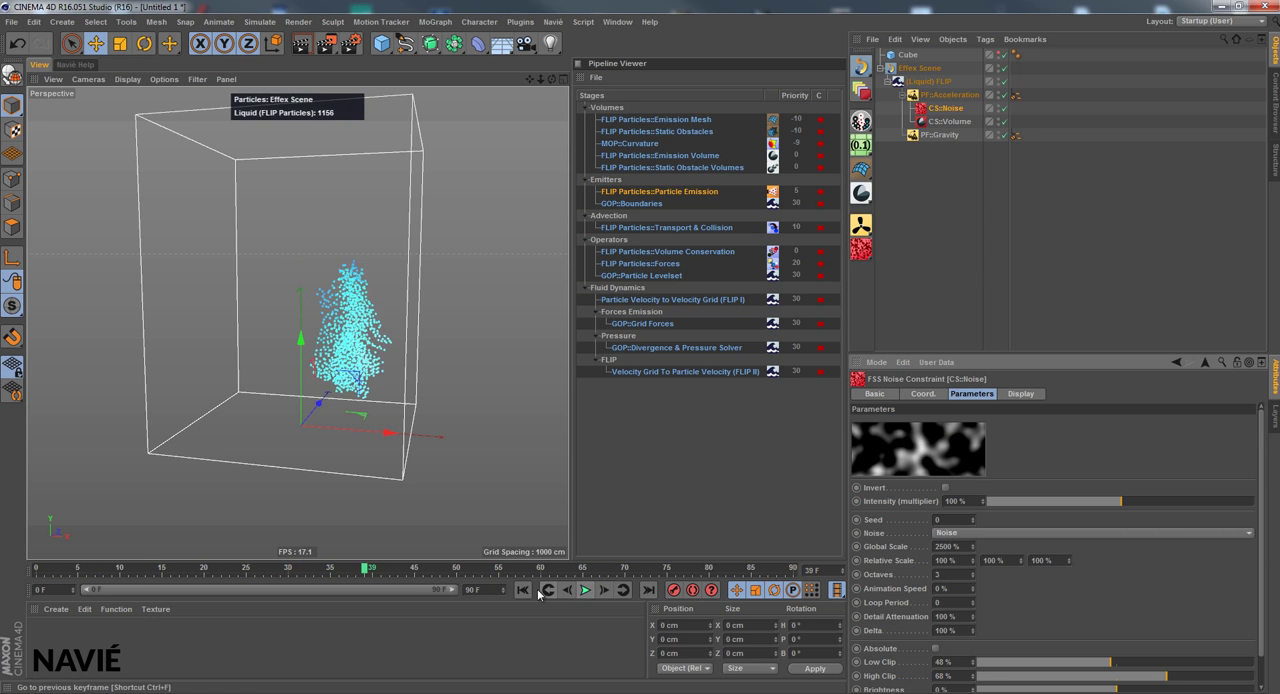
click(522, 590)
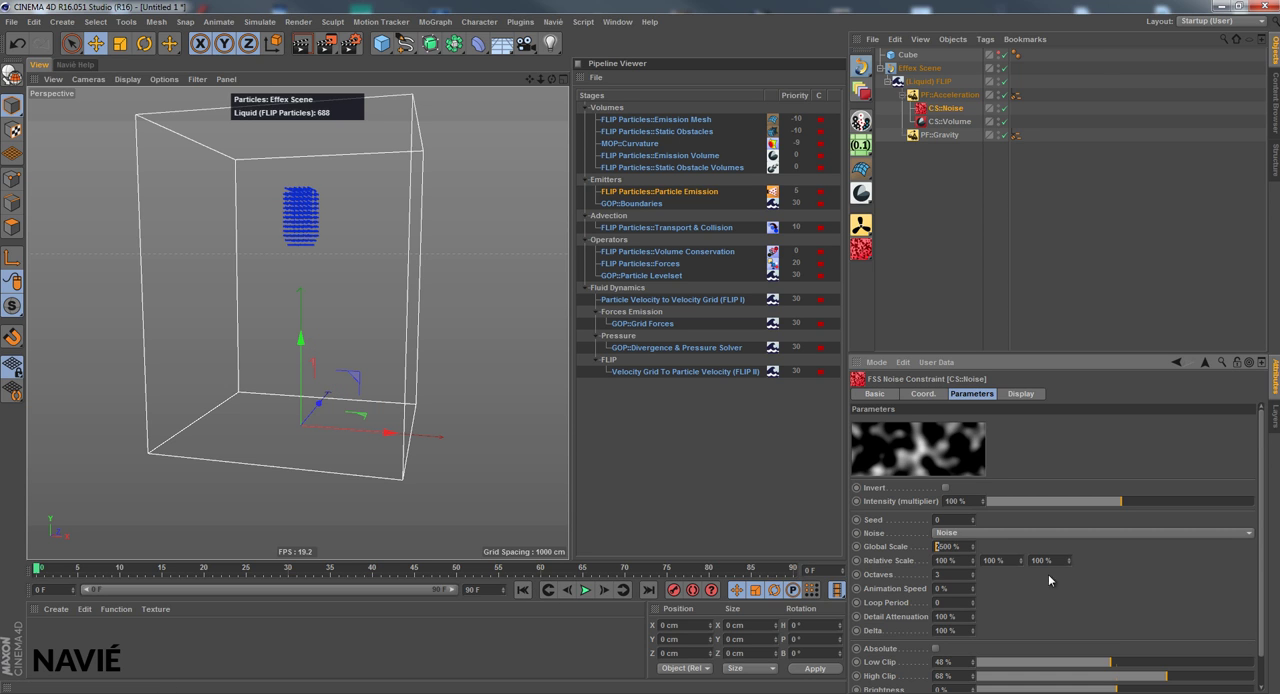
click(586, 590)
click(586, 590)
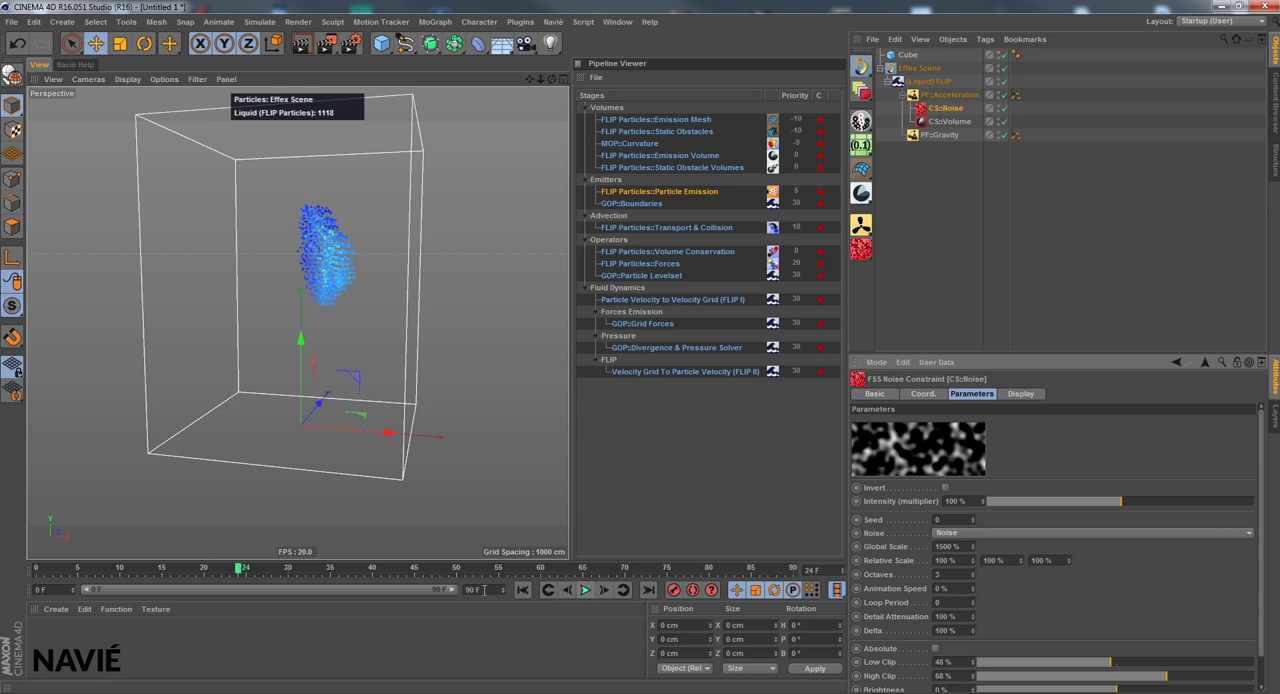
click(522, 590)
Set CS::Noise High Clip to 52 % and Low Clip to 50 %, and run the simulation once from frame 0
drag(1166, 676, 1115, 677)
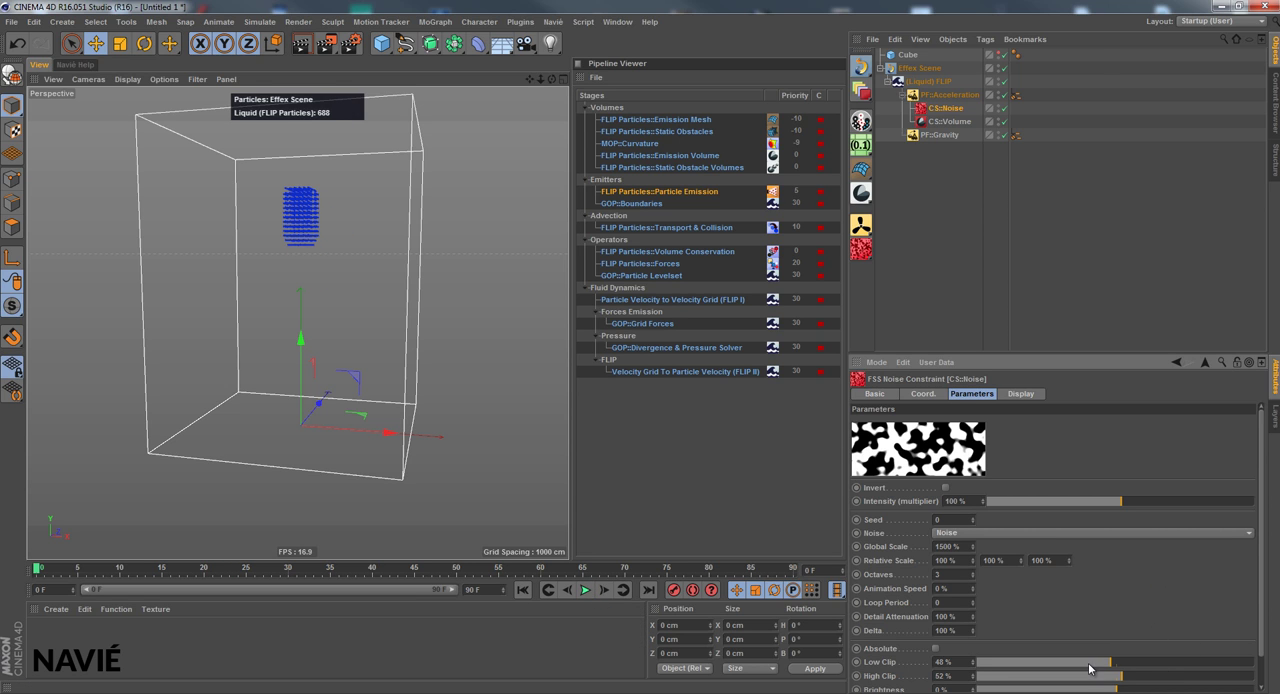
click(1117, 663)
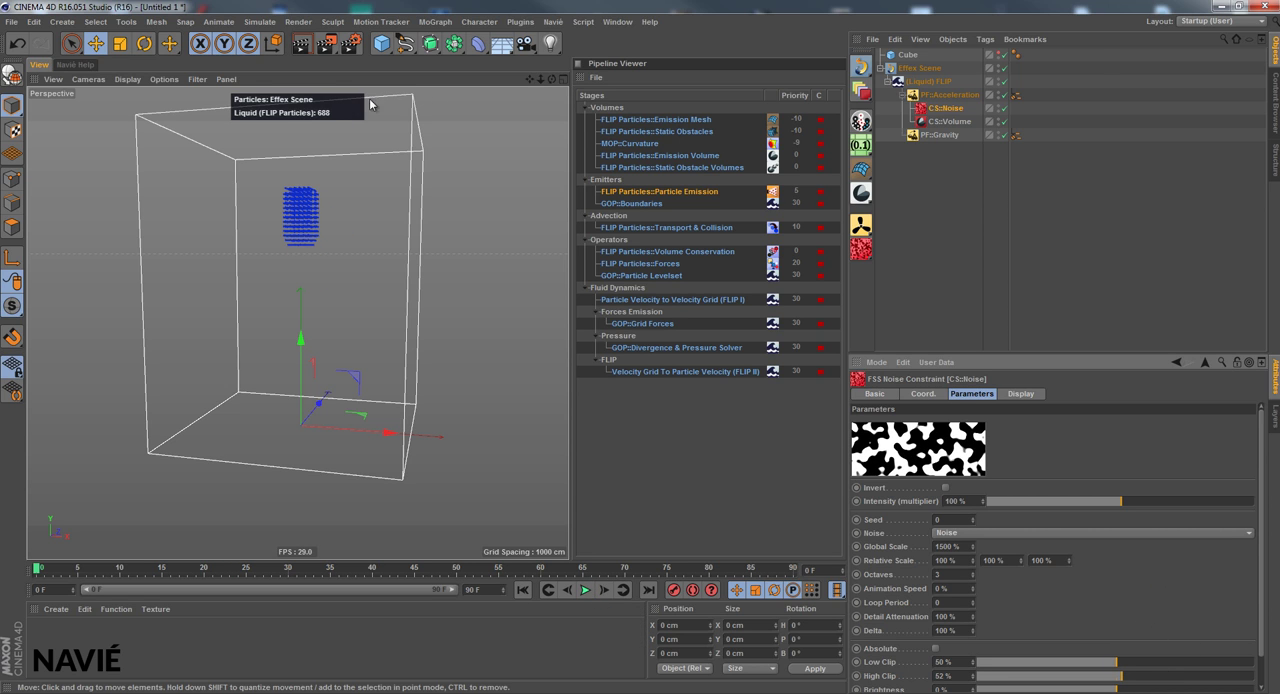
click(586, 590)
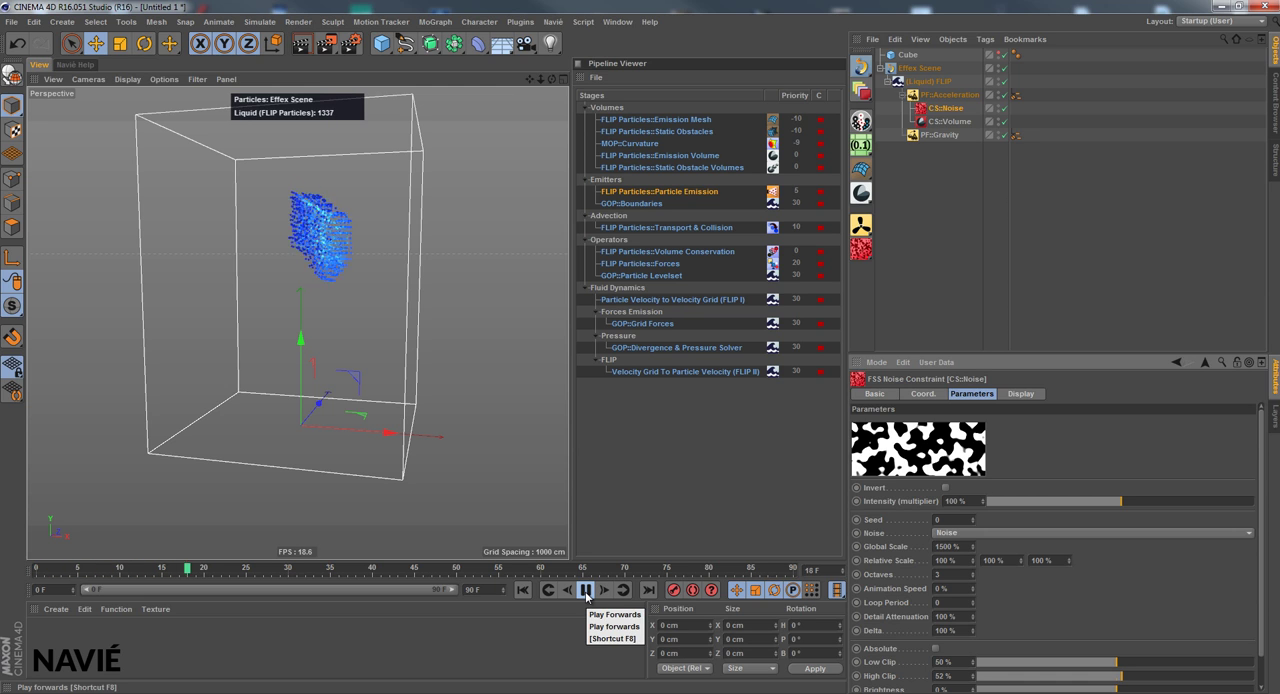
click(586, 590)
click(522, 590)
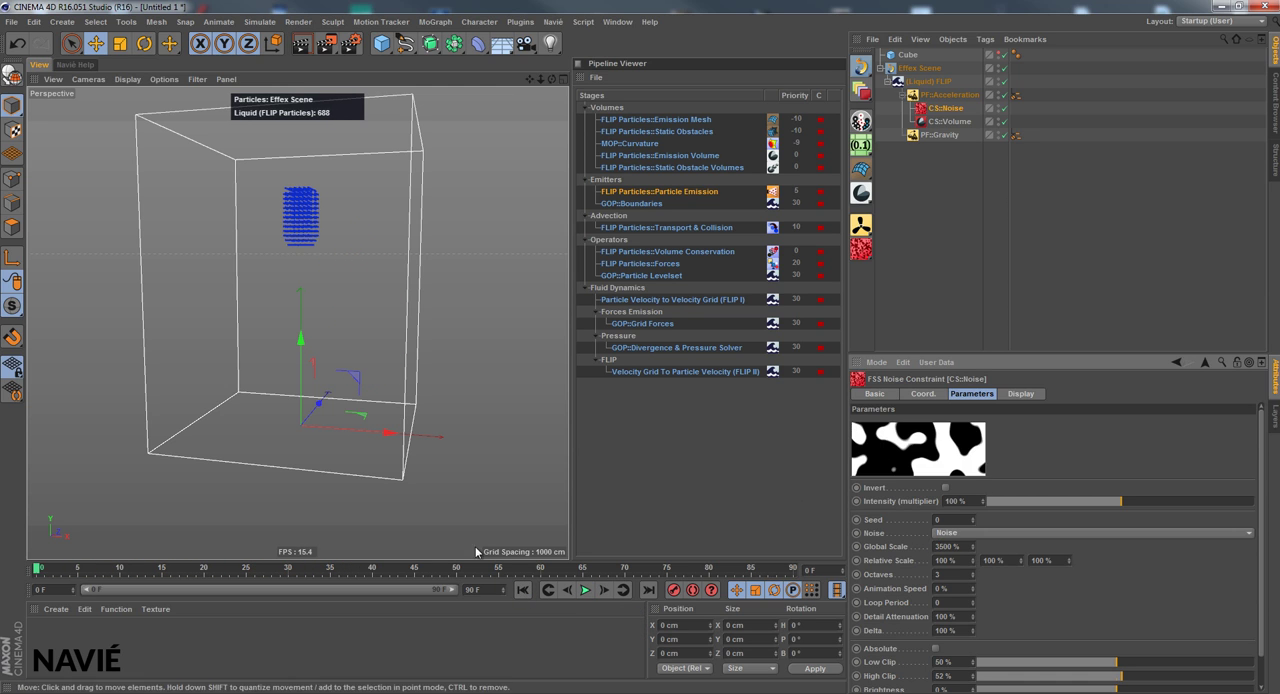
Set the CS::Noise Global Scale to 3500 %, and play the simulation to frame 46 before returning to frame 0
click(586, 590)
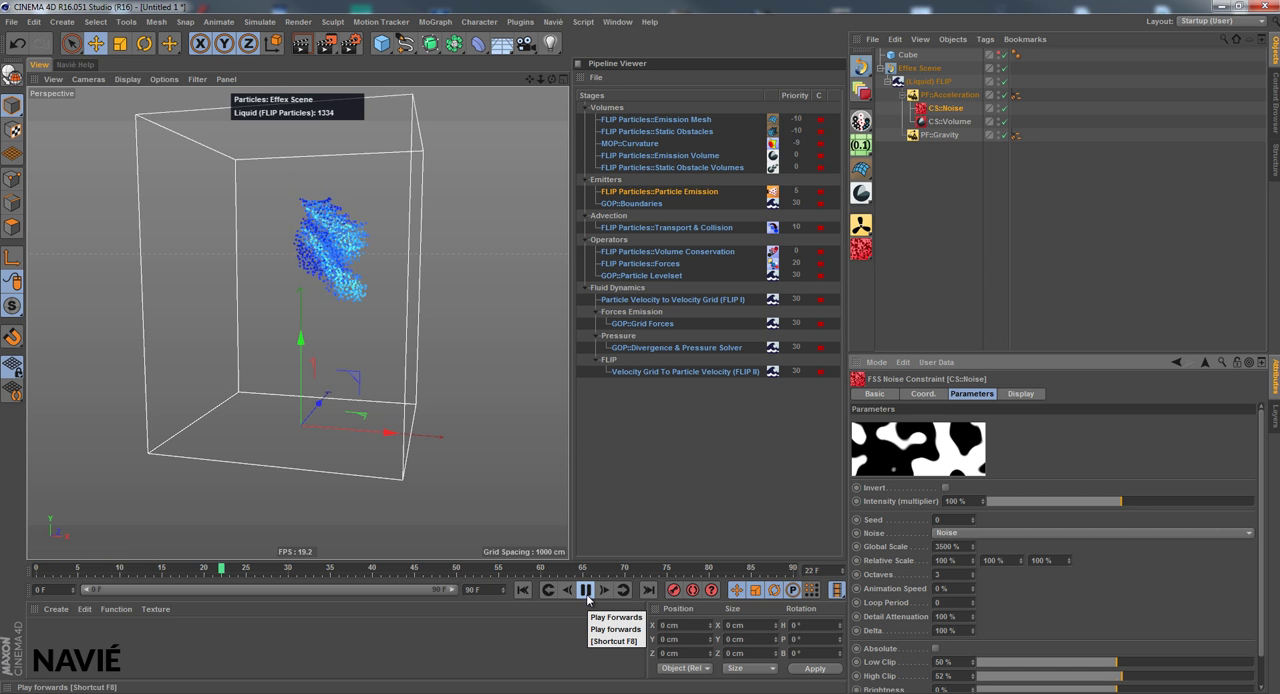
click(586, 590)
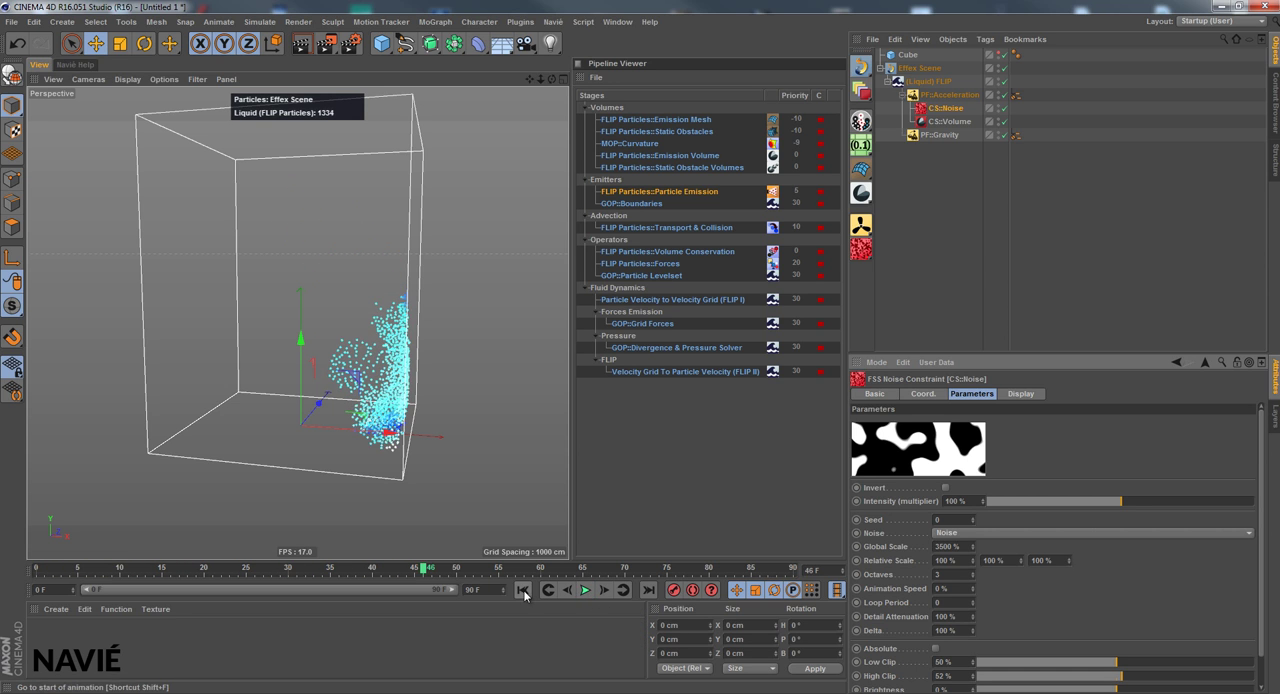
click(522, 590)
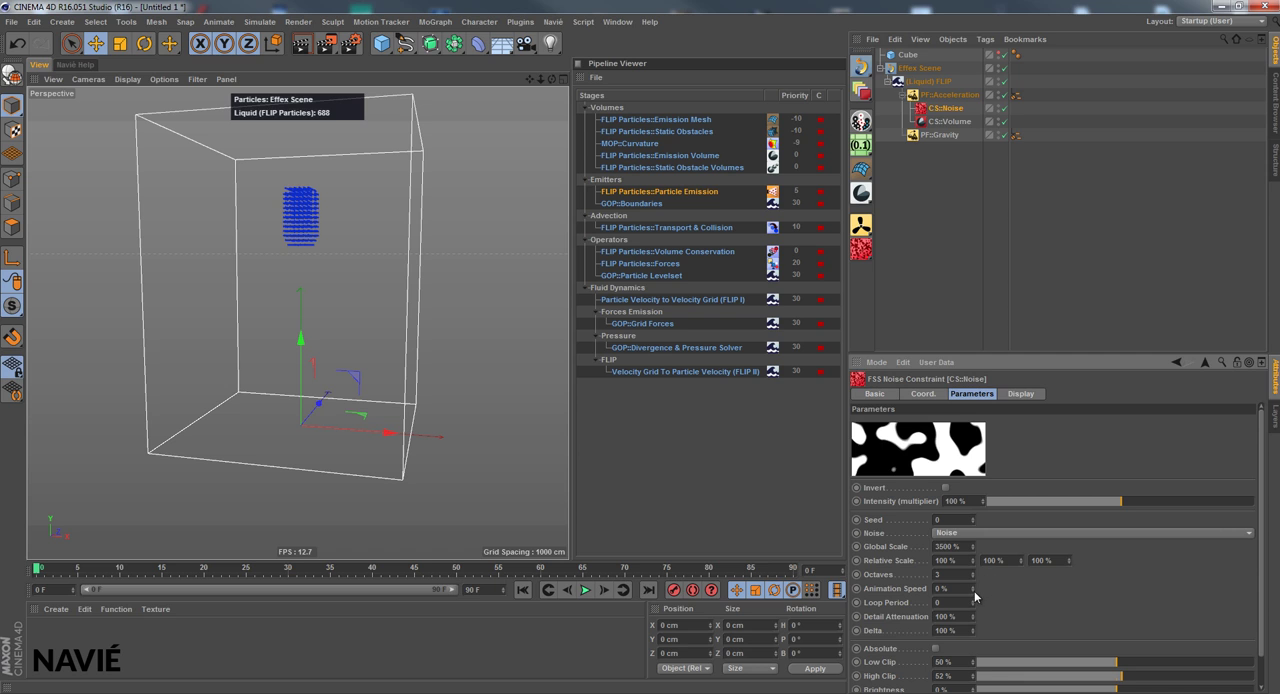
Set the CS::Noise Animation Speed to 868 % and play the simulation, viewing the particles from a higher angle
drag(973, 588, 973, 560)
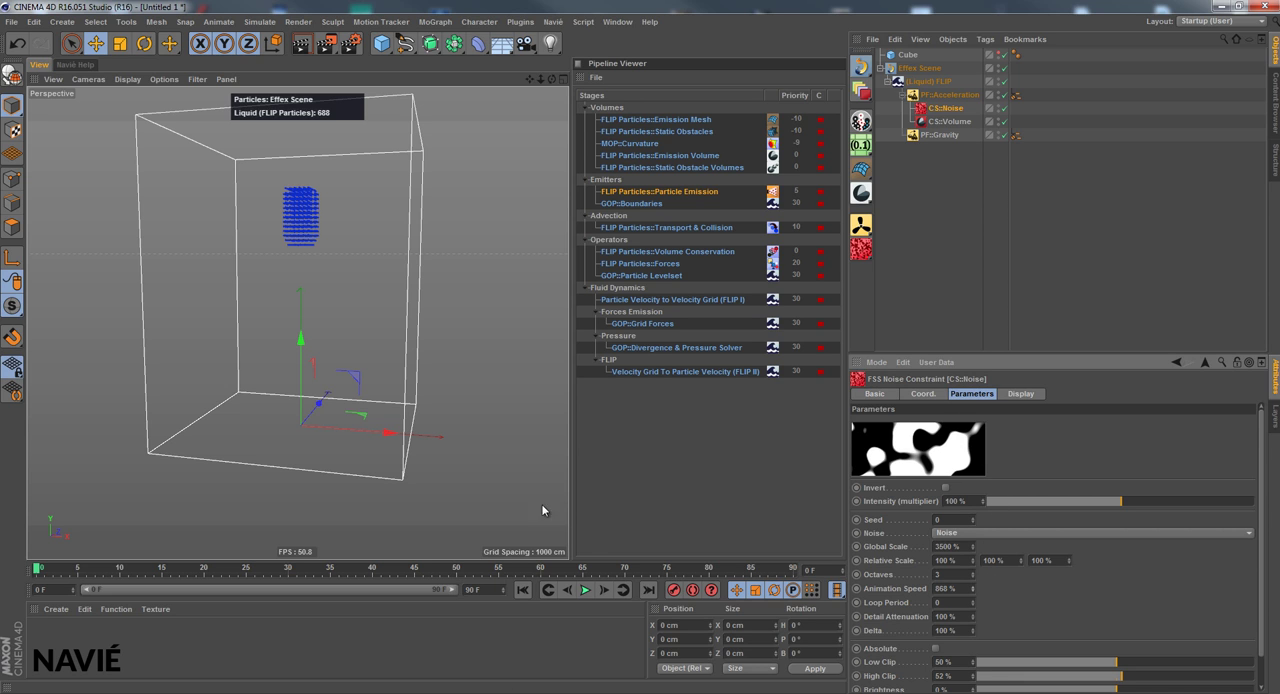
click(586, 590)
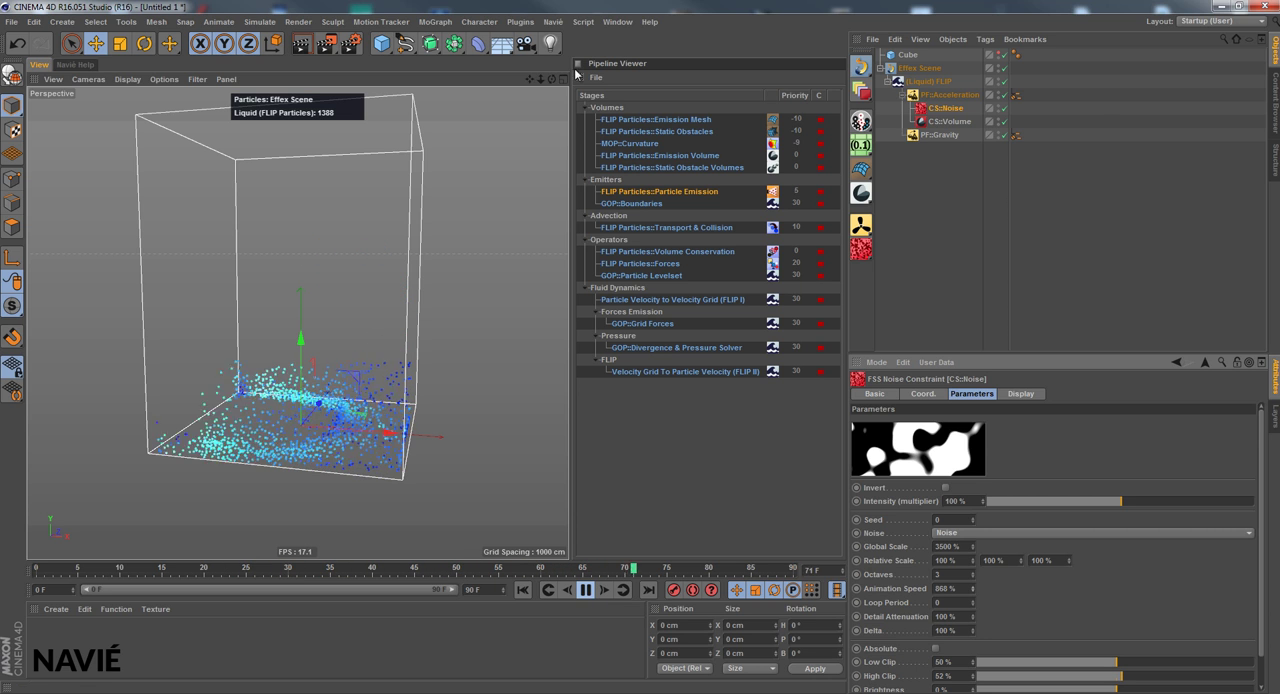
drag(551, 80, 568, 347)
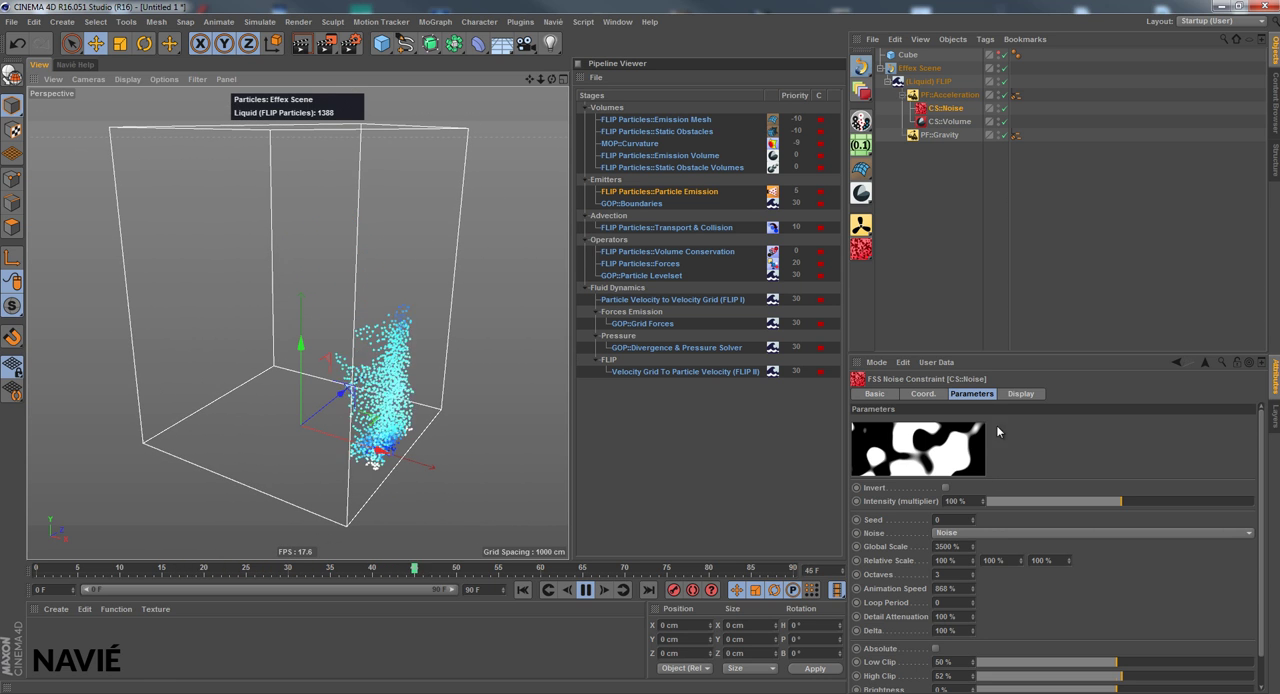
Try the Turbulence noise type on CS::Noise, switch it to Naki during playback, and return to frame 0
click(944, 96)
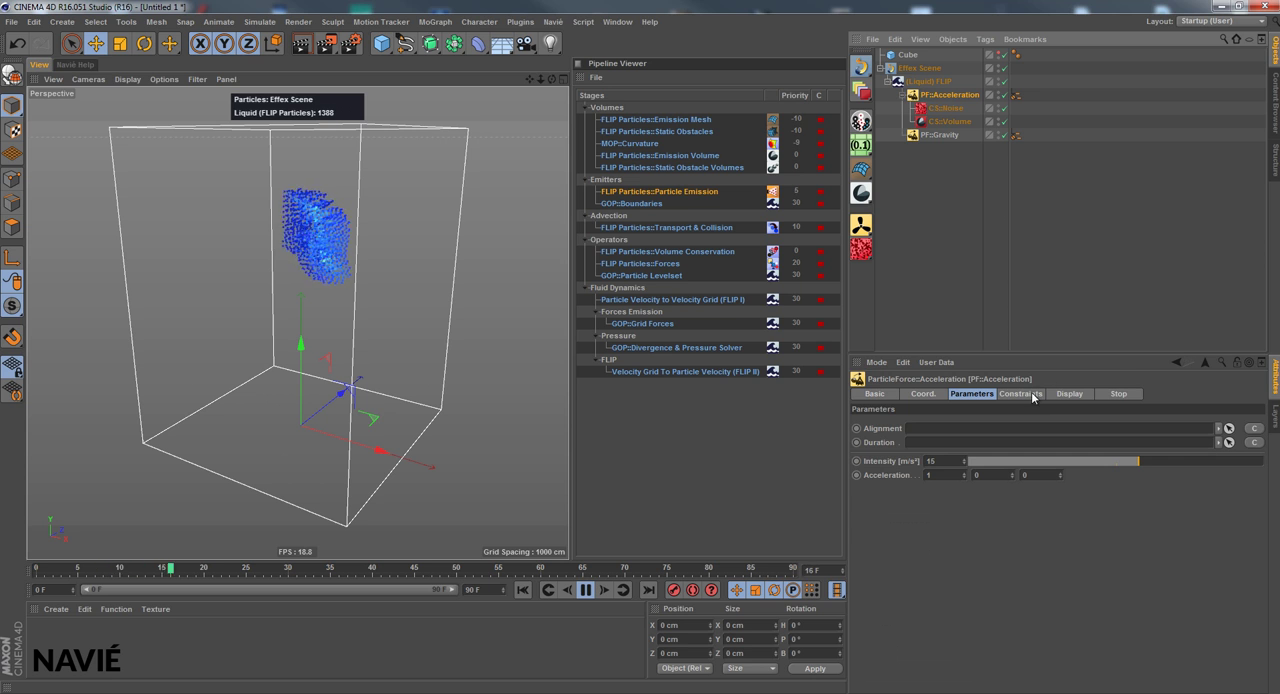
click(946, 108)
click(950, 95)
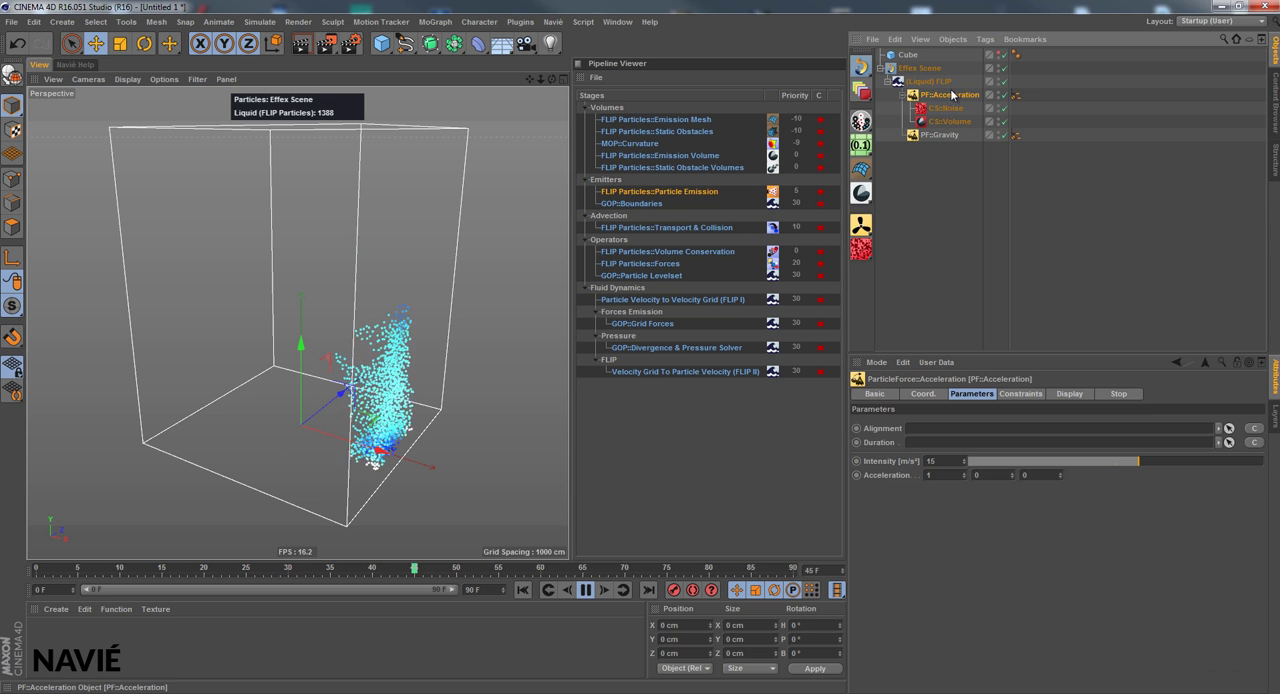
click(946, 108)
click(1016, 533)
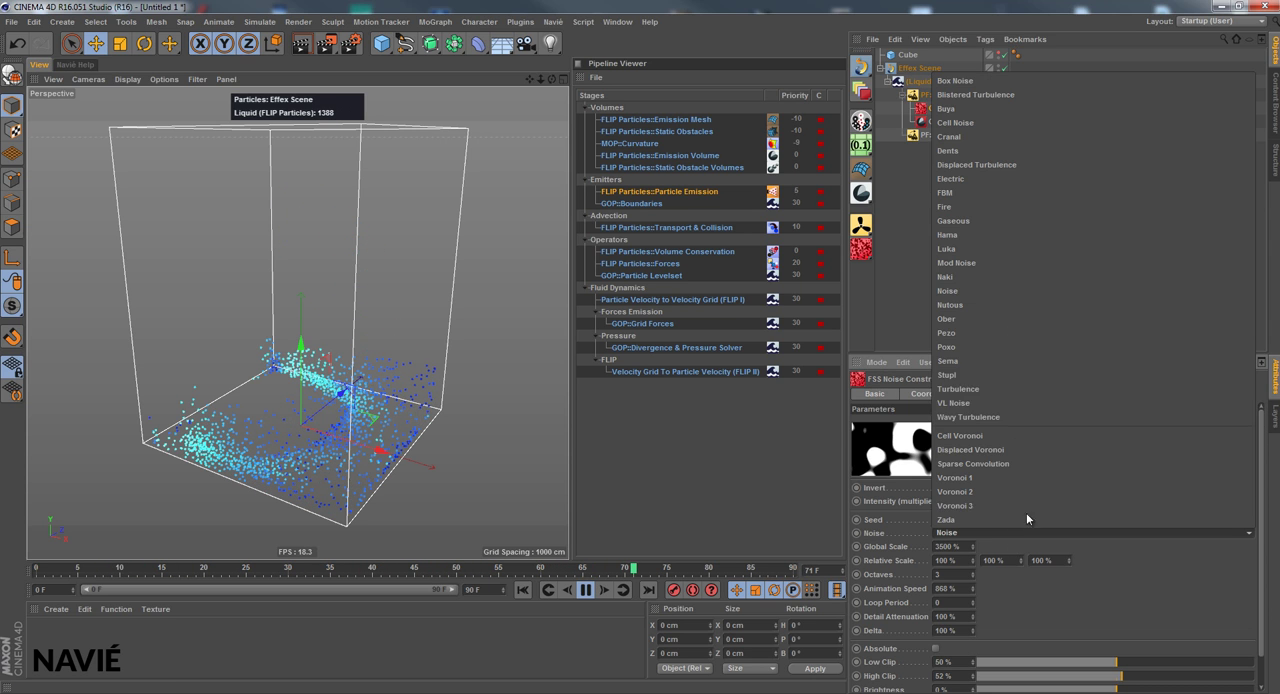
click(1040, 389)
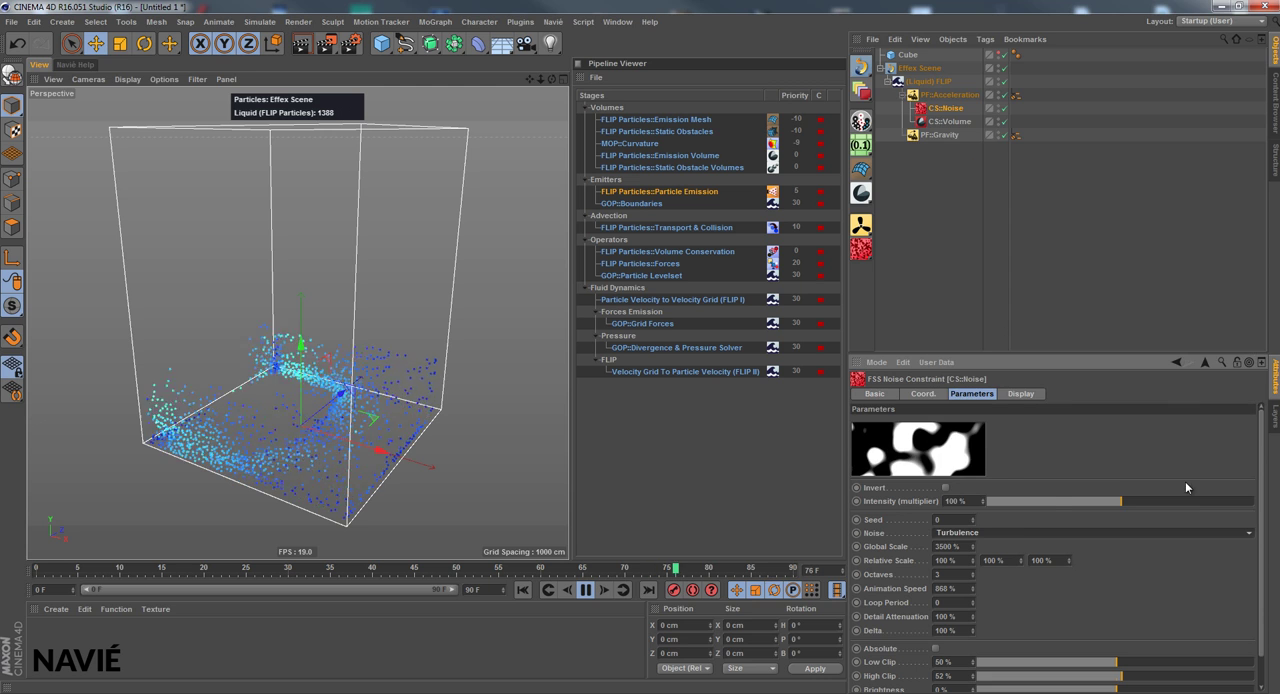
click(1000, 532)
click(1010, 276)
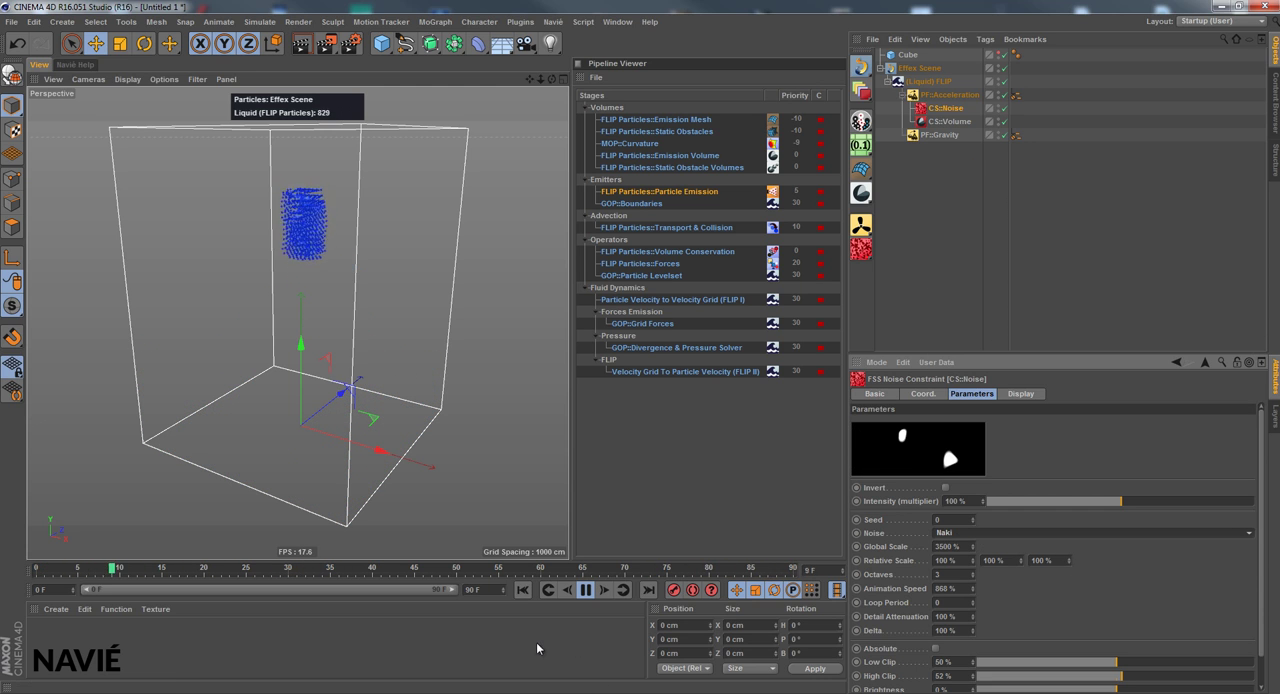
click(585, 590)
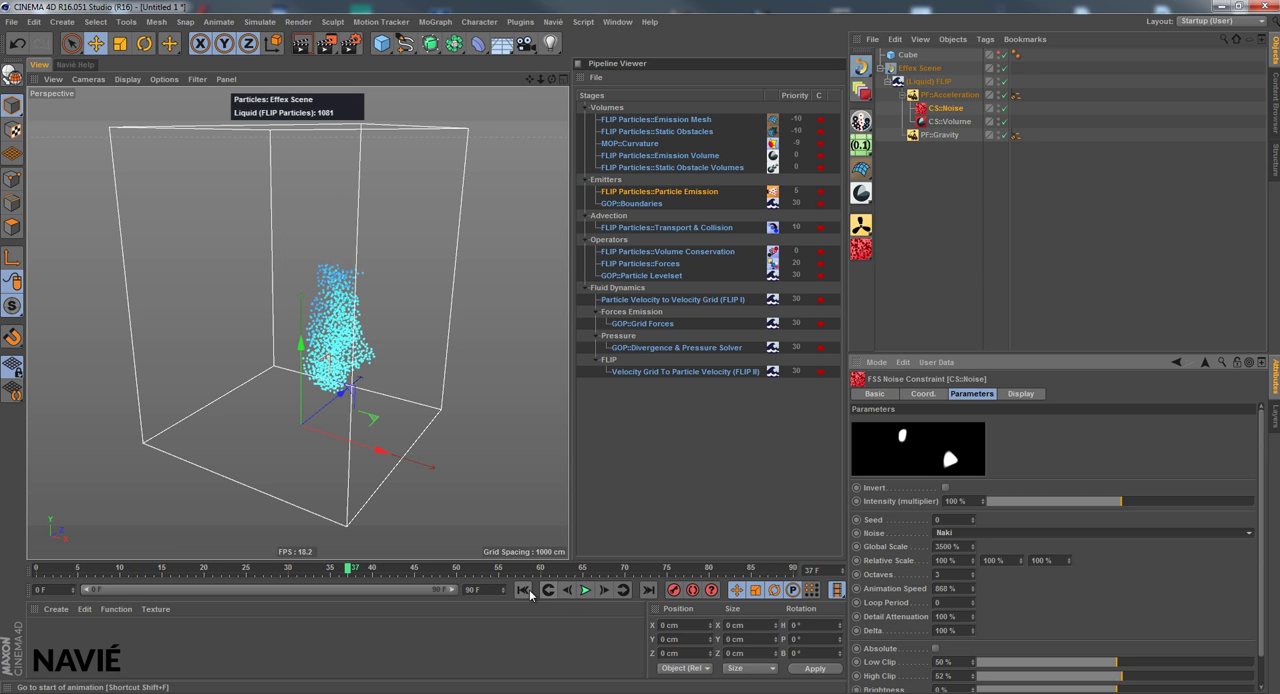
click(523, 590)
Set the PF::Acceleration Intensity to 25 m/s² and play the simulation
click(948, 94)
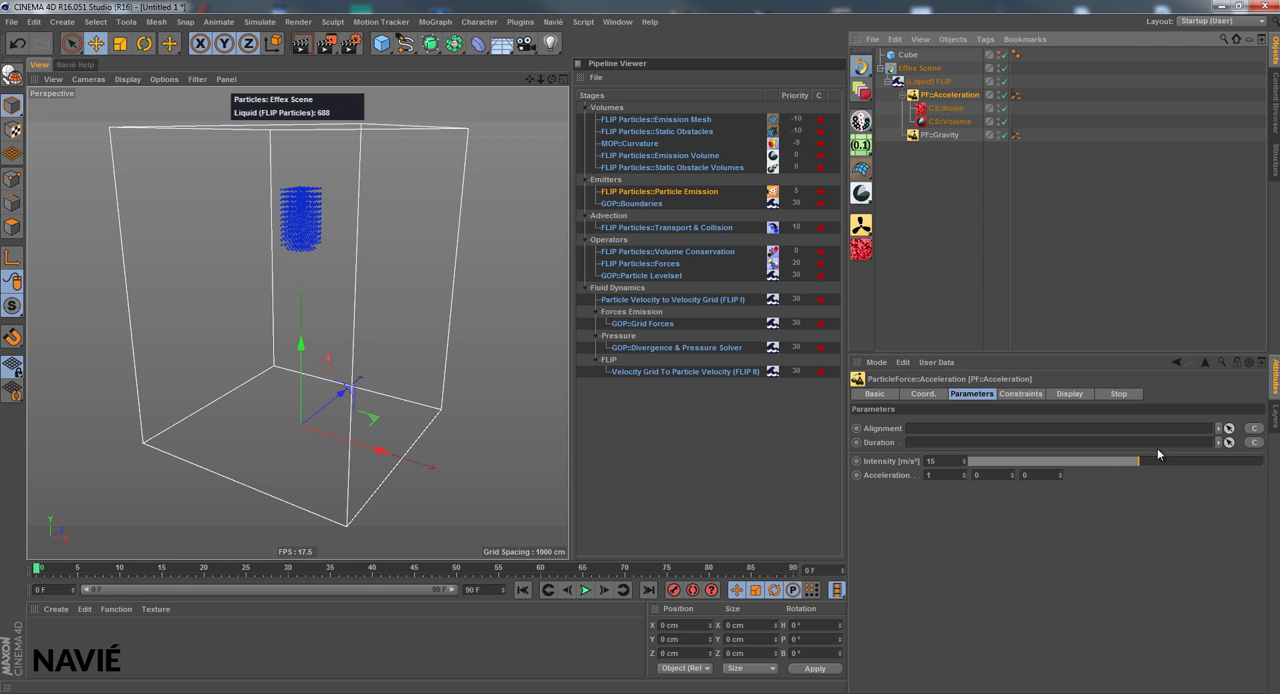
drag(1149, 462, 1156, 462)
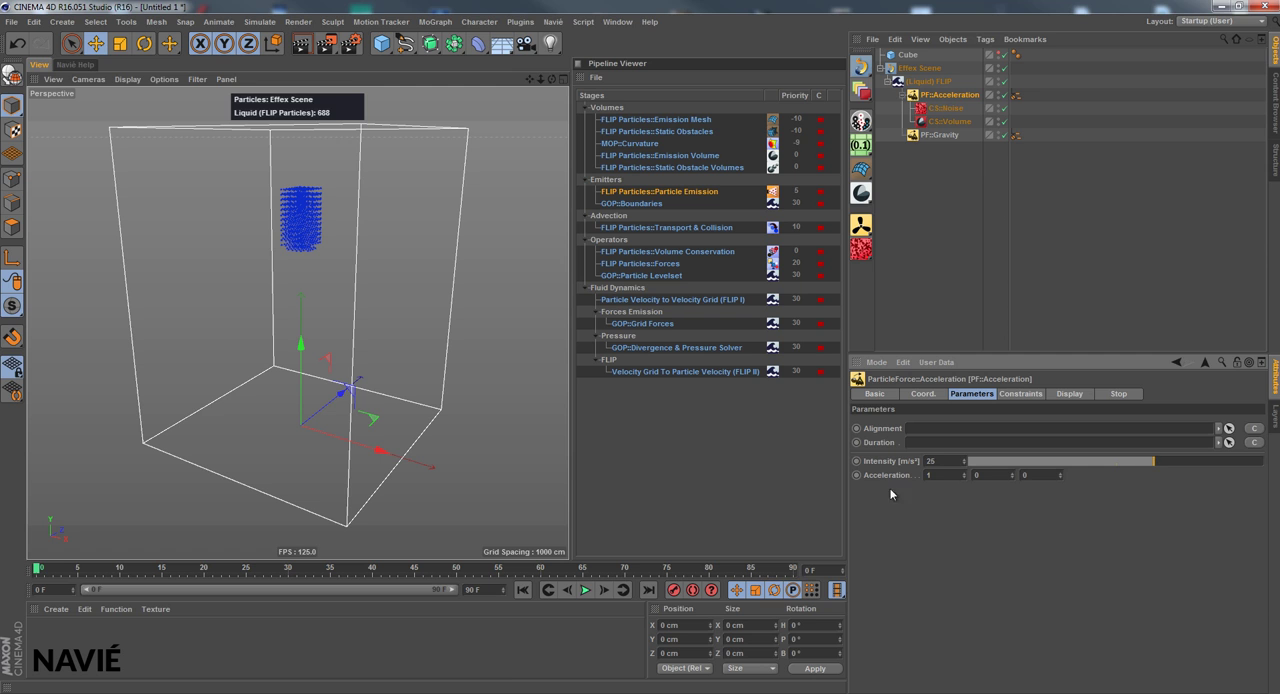
click(585, 590)
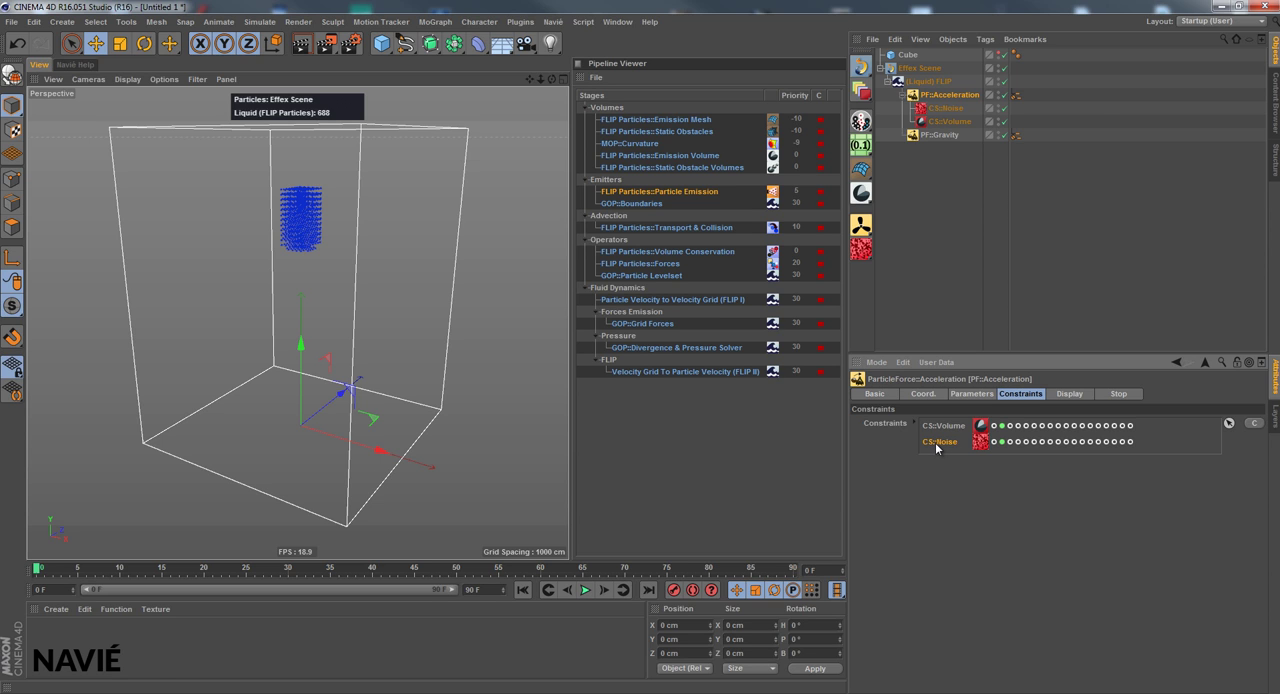
Create a Cube as a static obstacle mesh in the (Liquid) FLIP parameters
click(903, 94)
click(922, 81)
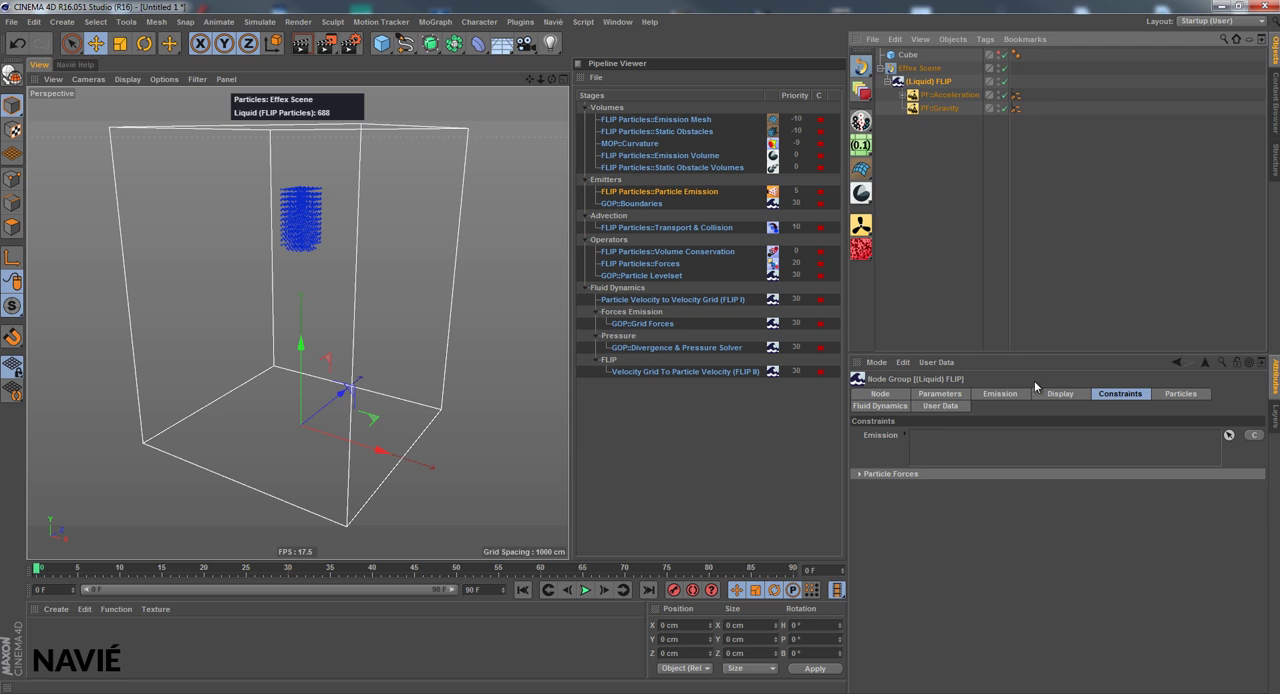
click(1000, 393)
click(940, 394)
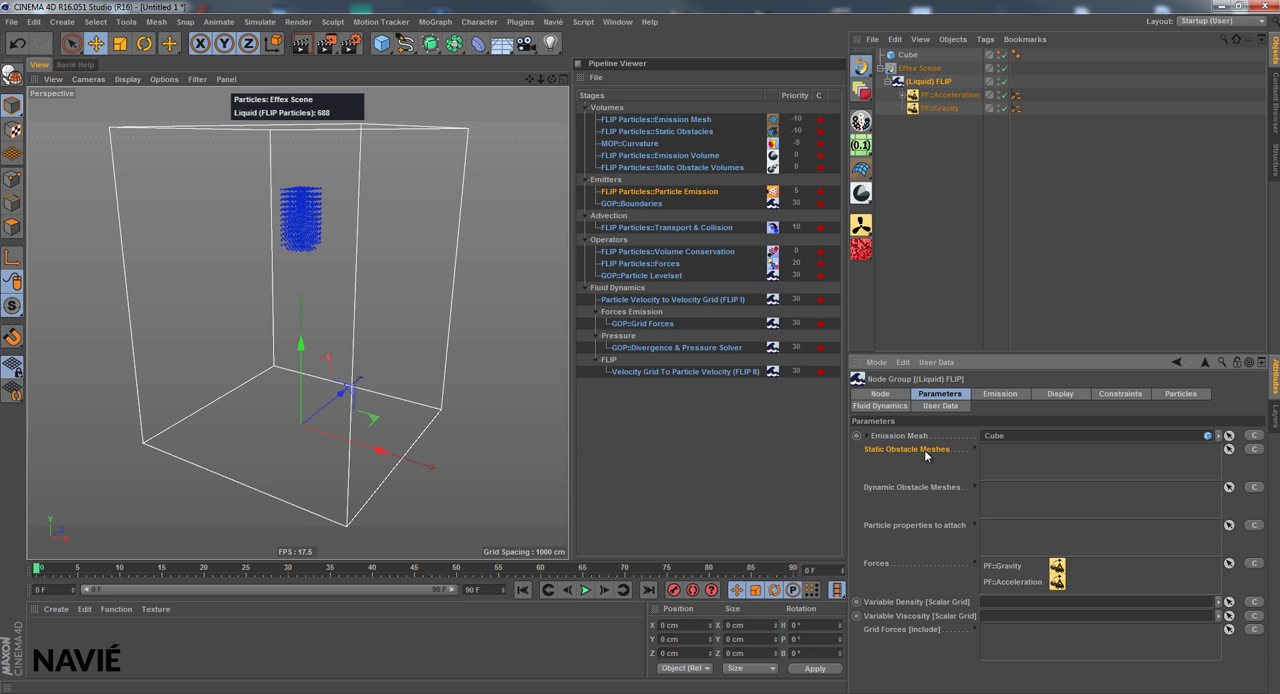
click(1256, 450)
mouse_move(1247, 463)
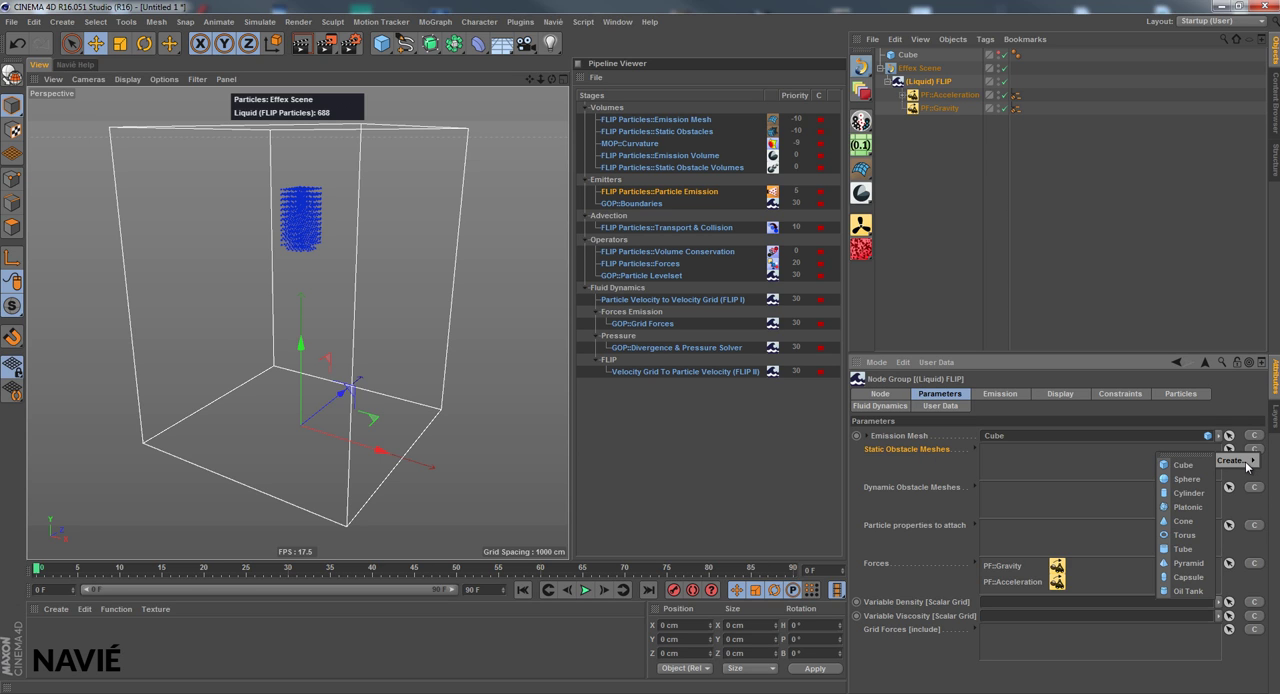
click(1186, 466)
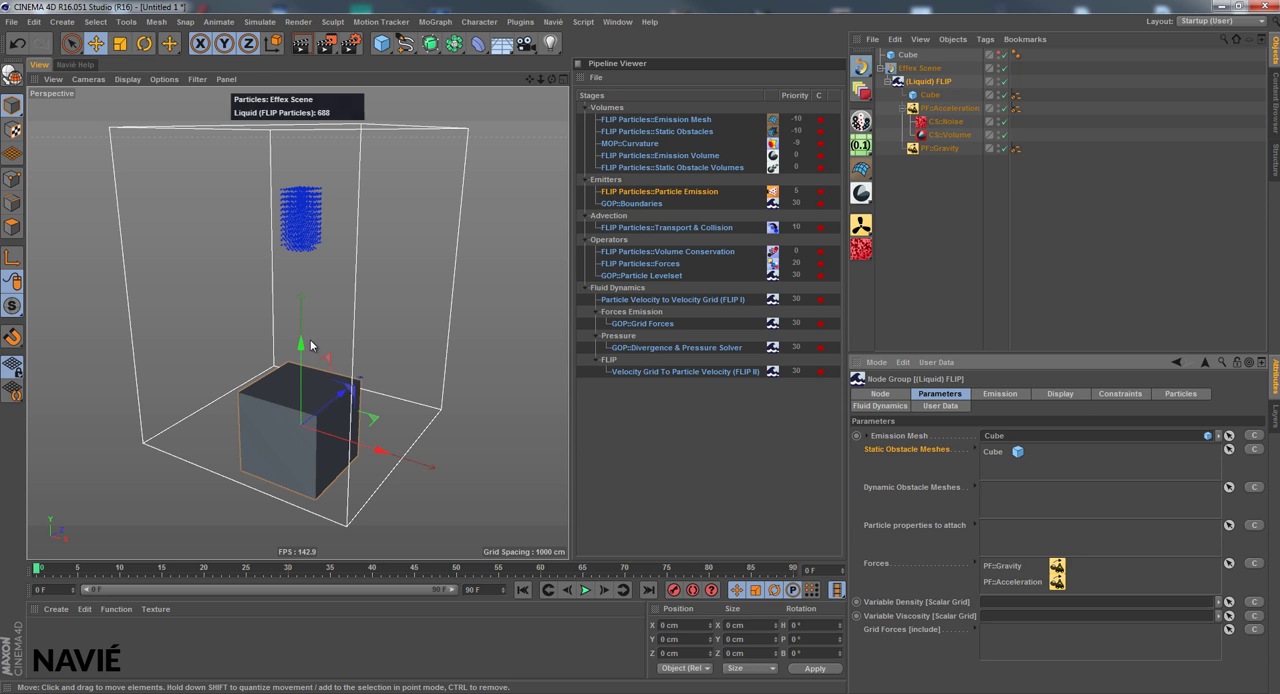
Shape the obstacle cube into a flat slab about 336 × 78 × 241 cm, raise it about 180 cm, and bank it about -29°
click(929, 94)
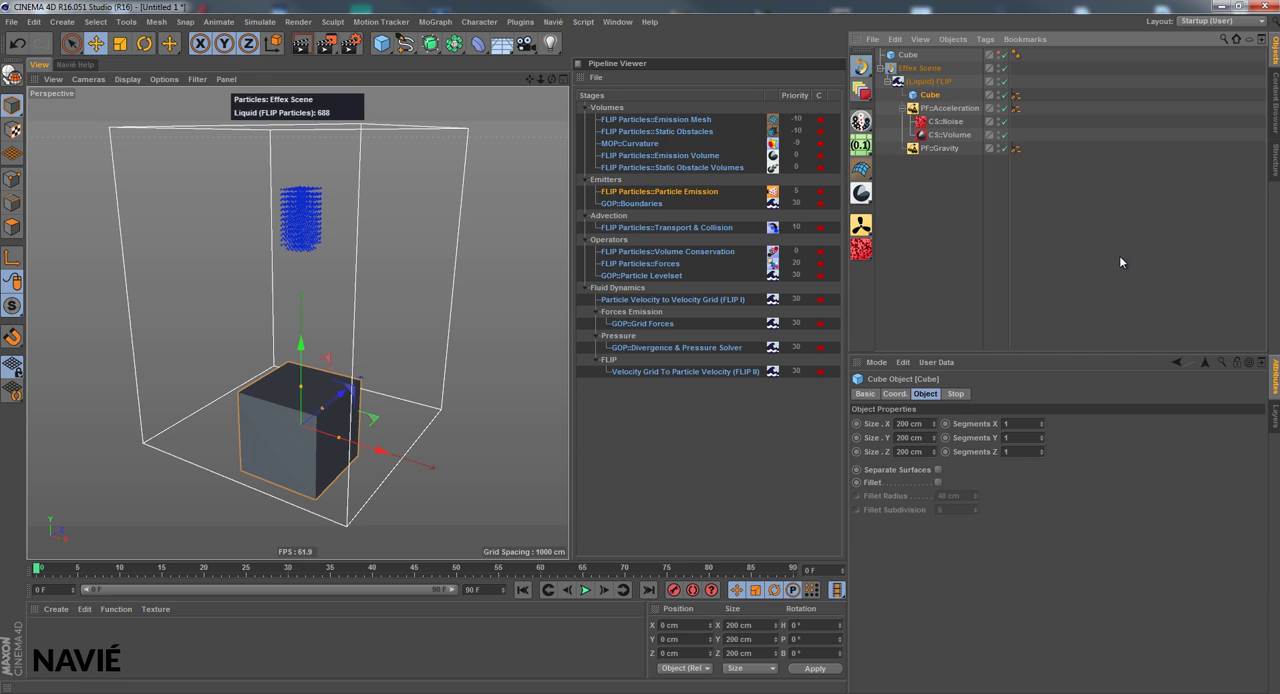
drag(303, 395, 375, 372)
drag(302, 312, 348, 300)
key(r)
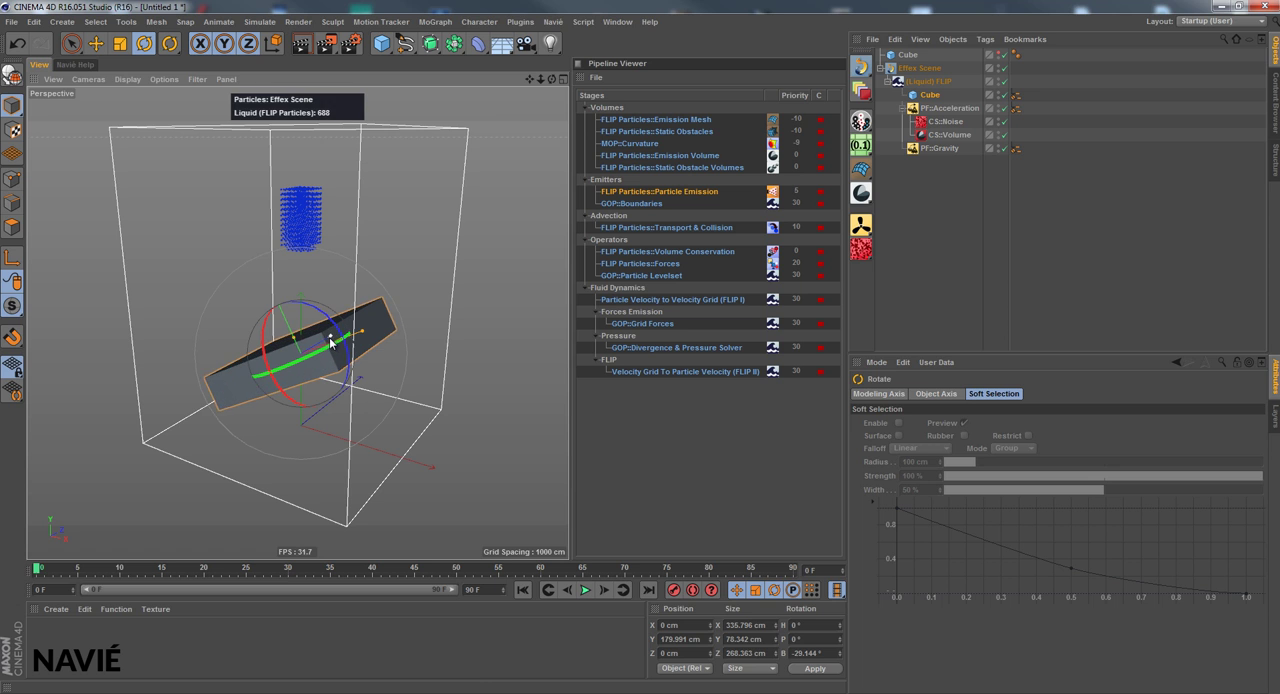
drag(551, 79, 566, 480)
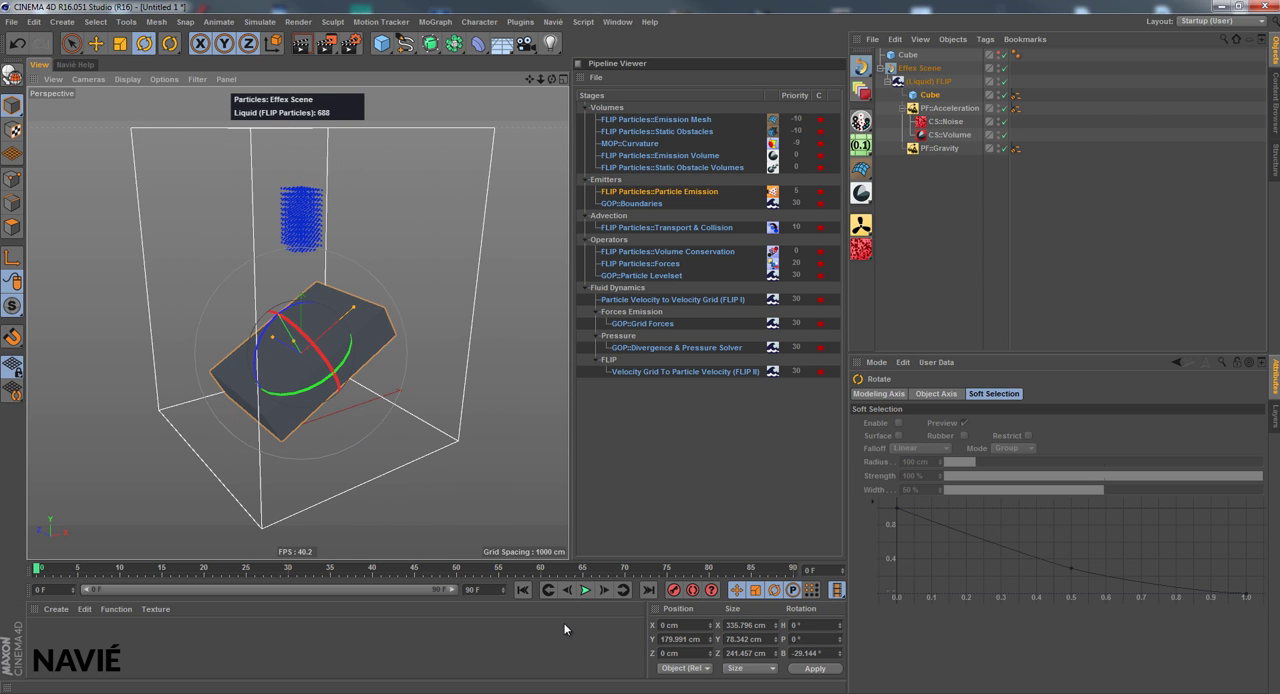
Play the simulation to test the particles colliding with the tilted obstacle, and return to frame 0
click(928, 81)
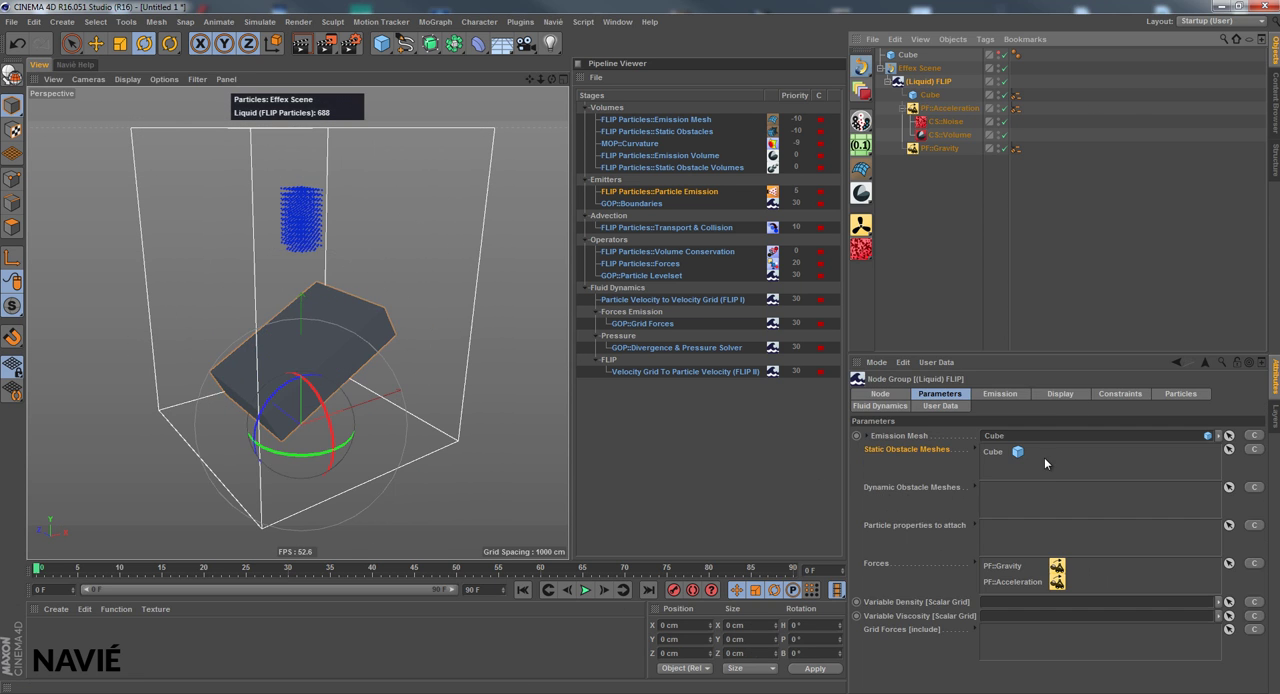
click(585, 590)
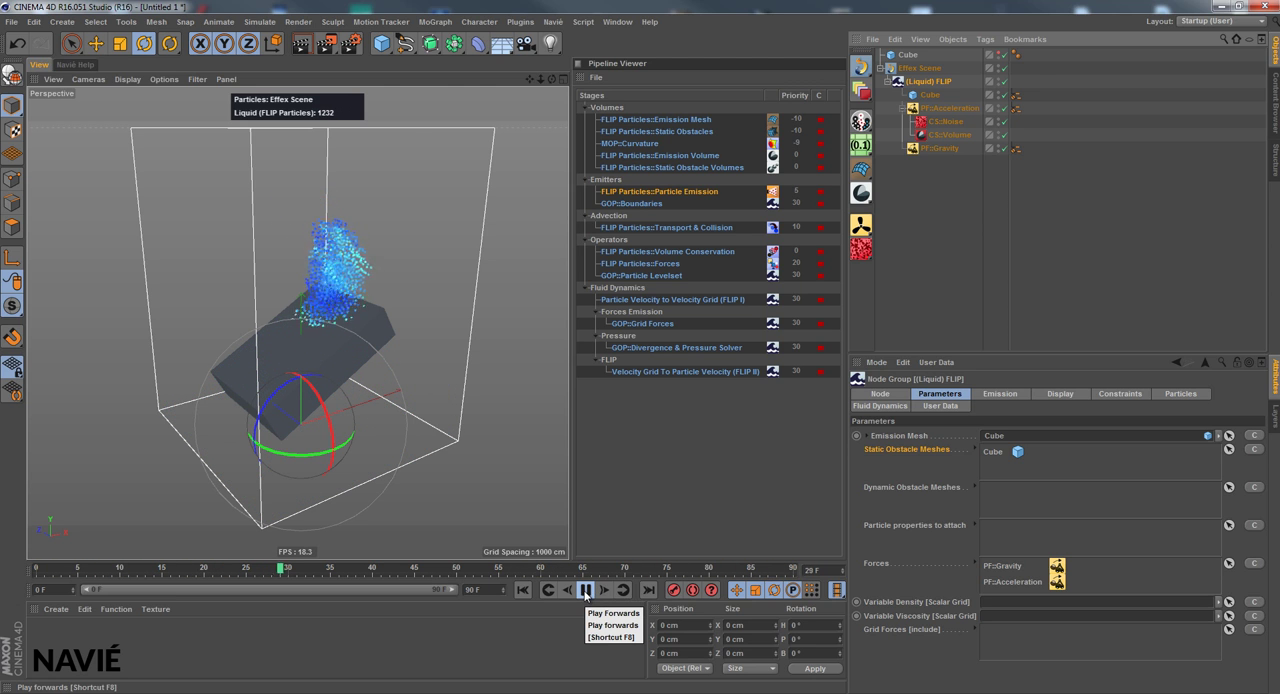
click(586, 591)
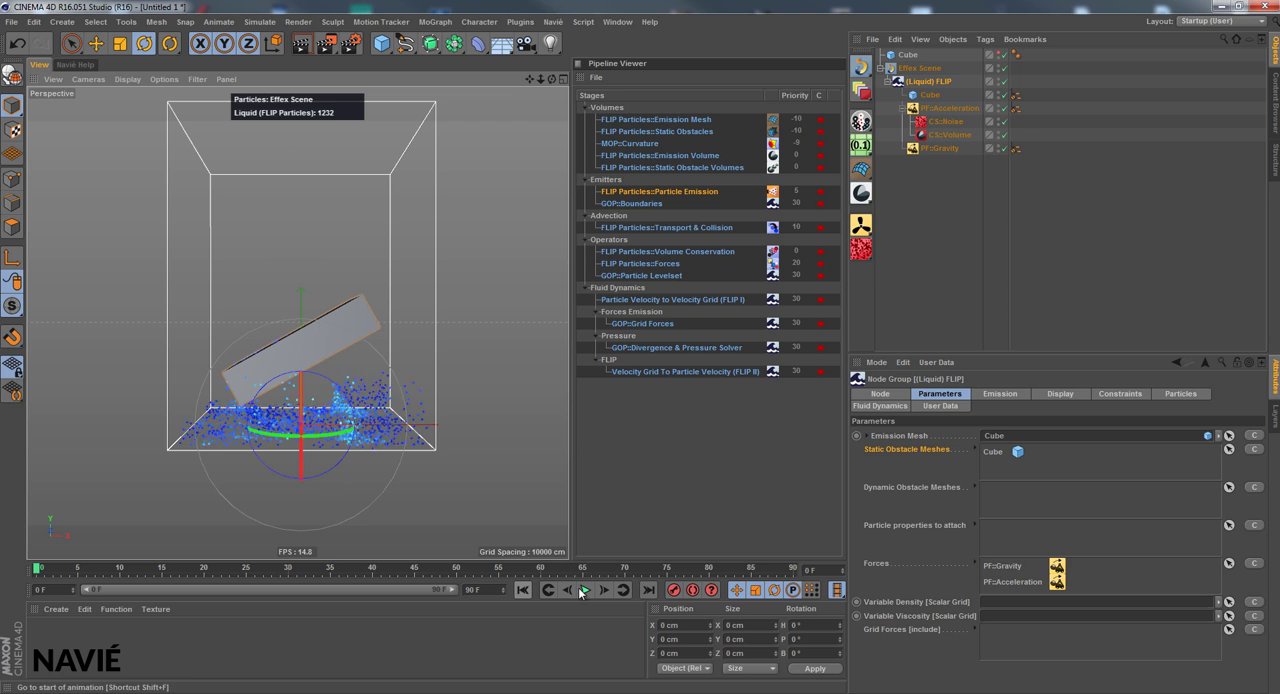
click(522, 590)
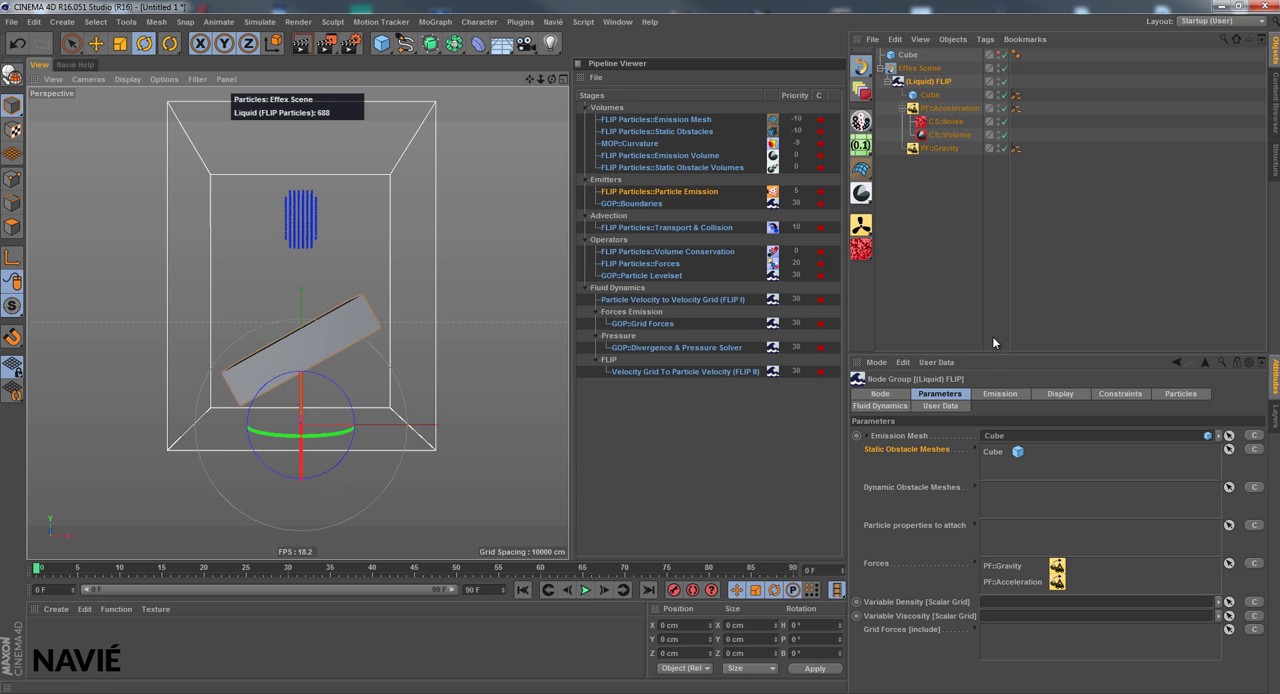
Open the Duration settings of the (Liquid) FLIP emission and enlarge the area showing its attributes
click(996, 395)
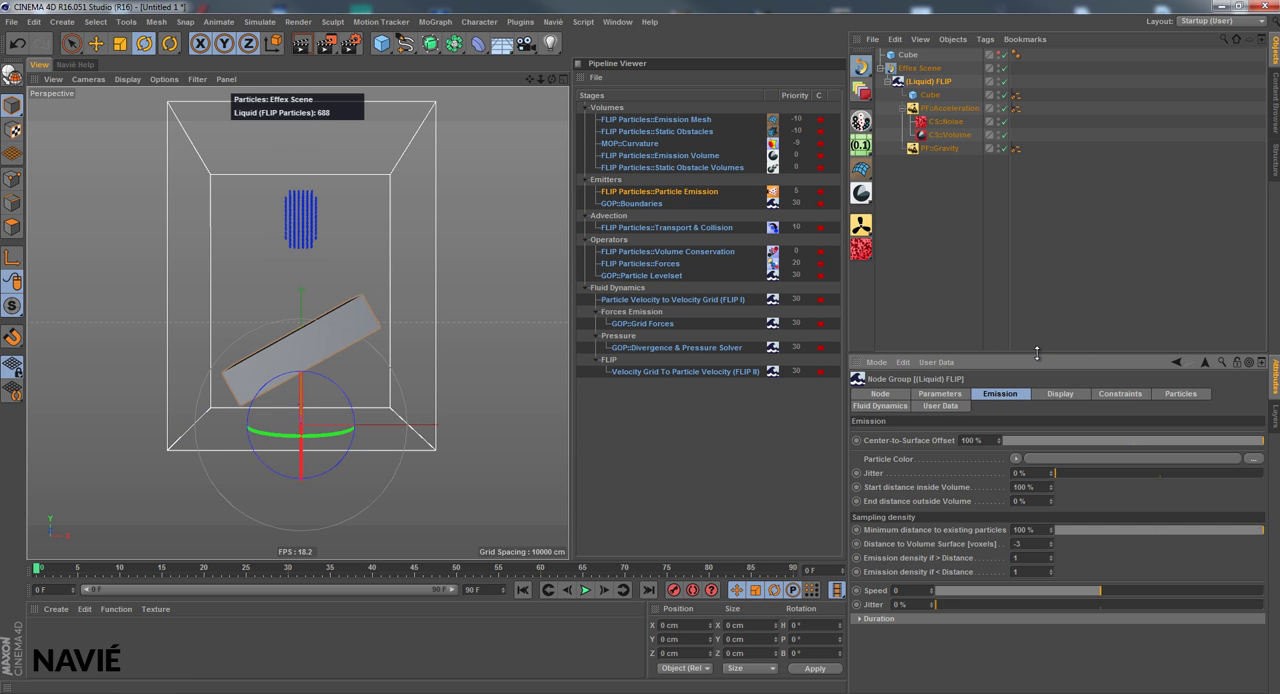
drag(1037, 352, 1058, 230)
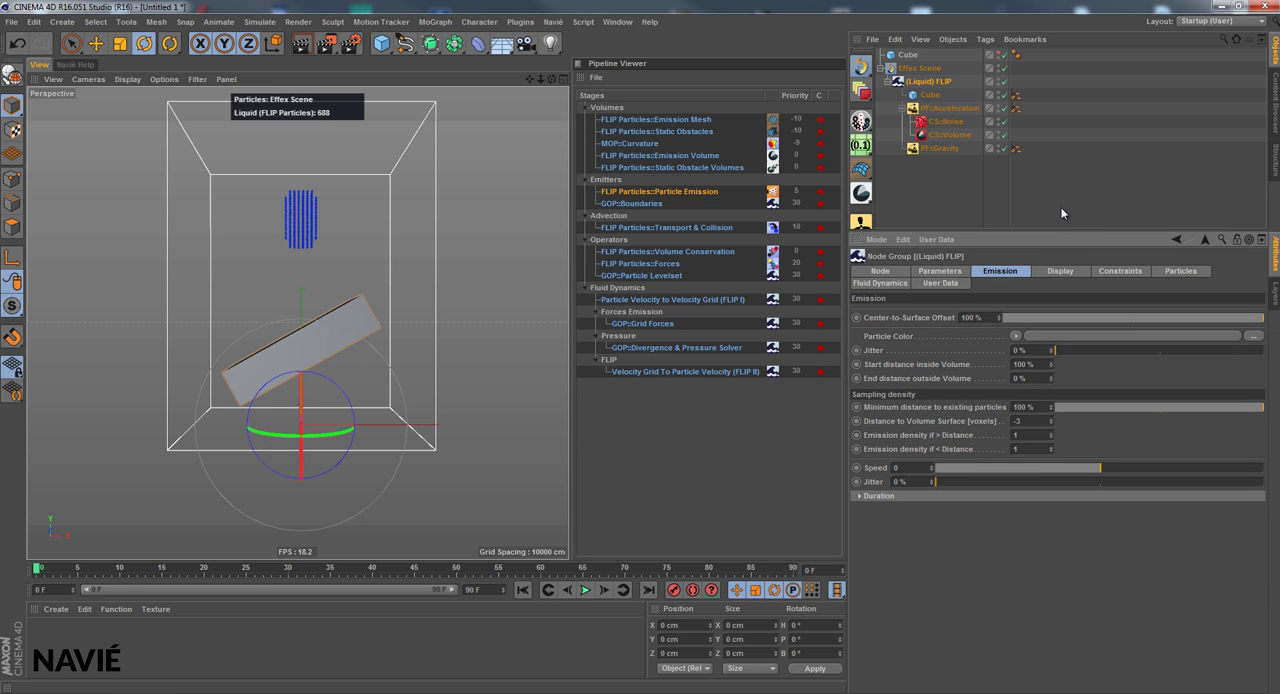
click(880, 496)
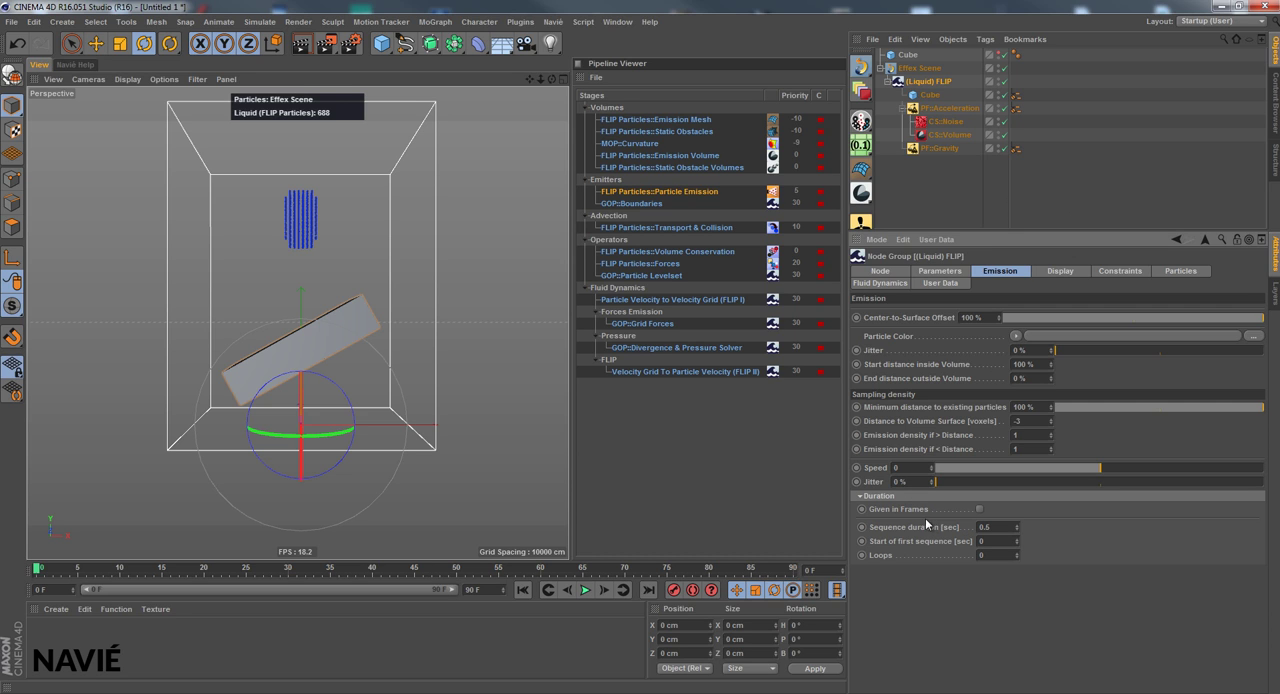
click(896, 528)
click(902, 108)
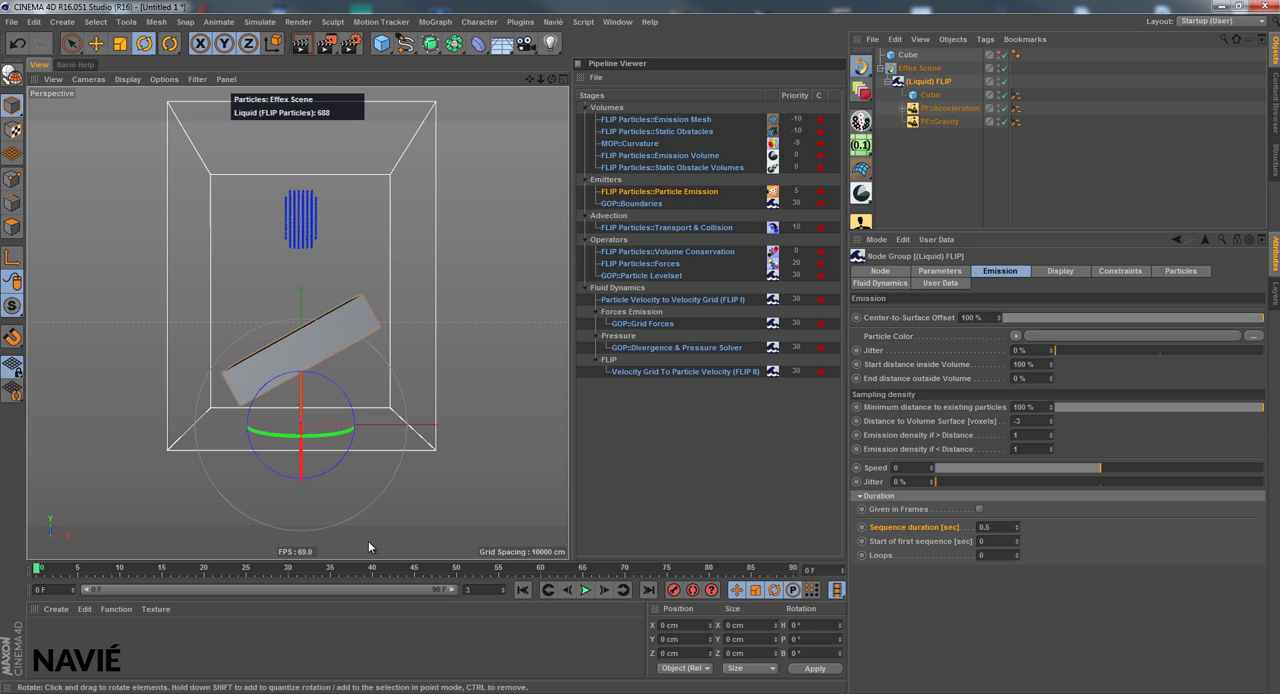
Set the project length to 350 frames and extend the preview range to cover it all
text(350)
key(Return)
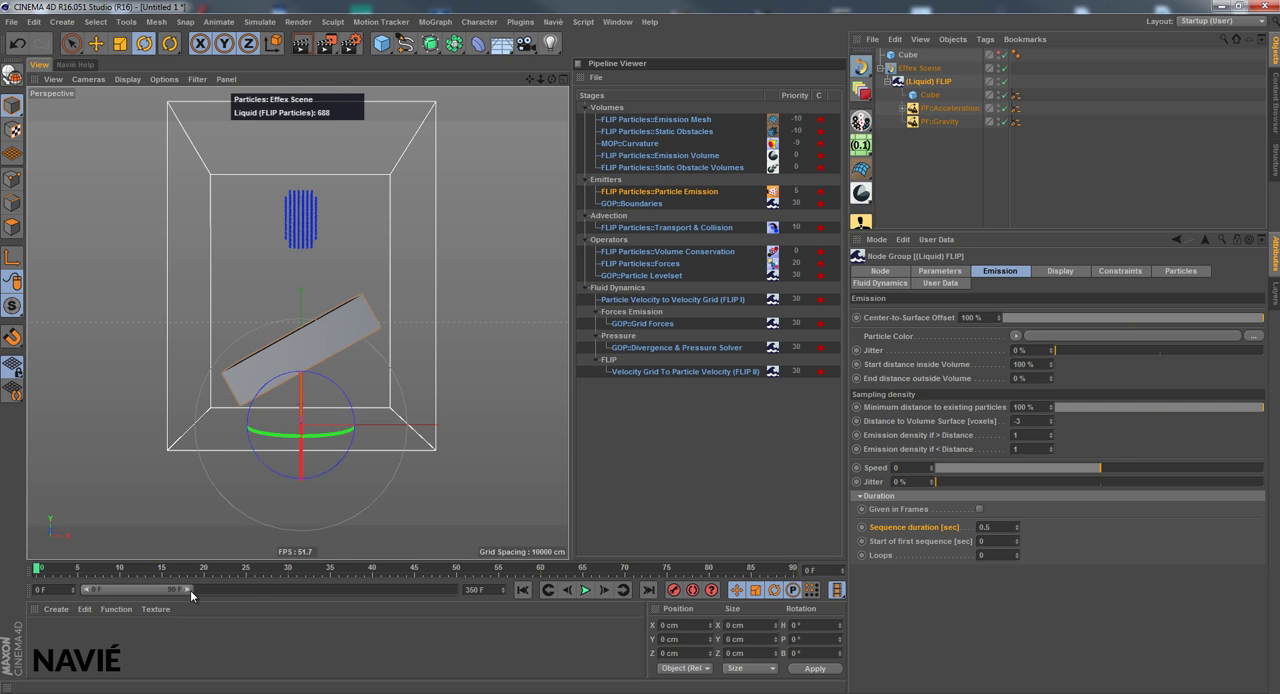
drag(190, 590, 626, 627)
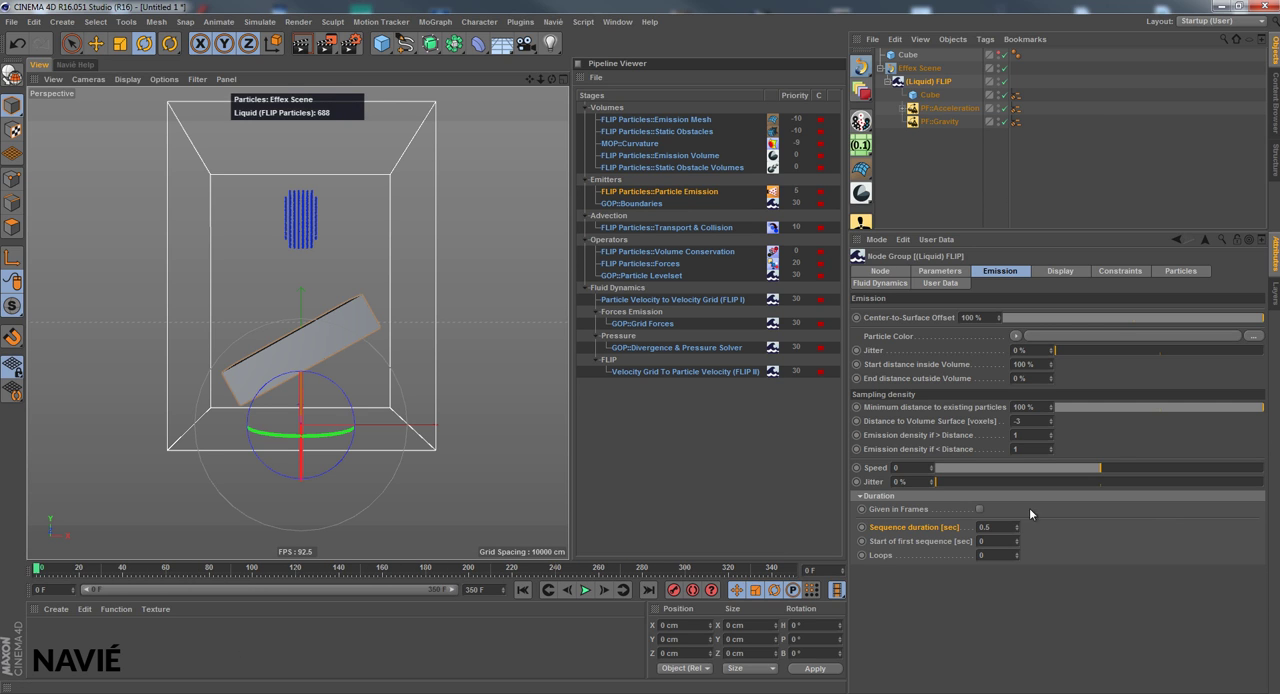
Set the emission Sequence duration to 2 seconds and play the simulation
double_click(995, 526)
text(2)
key(Return)
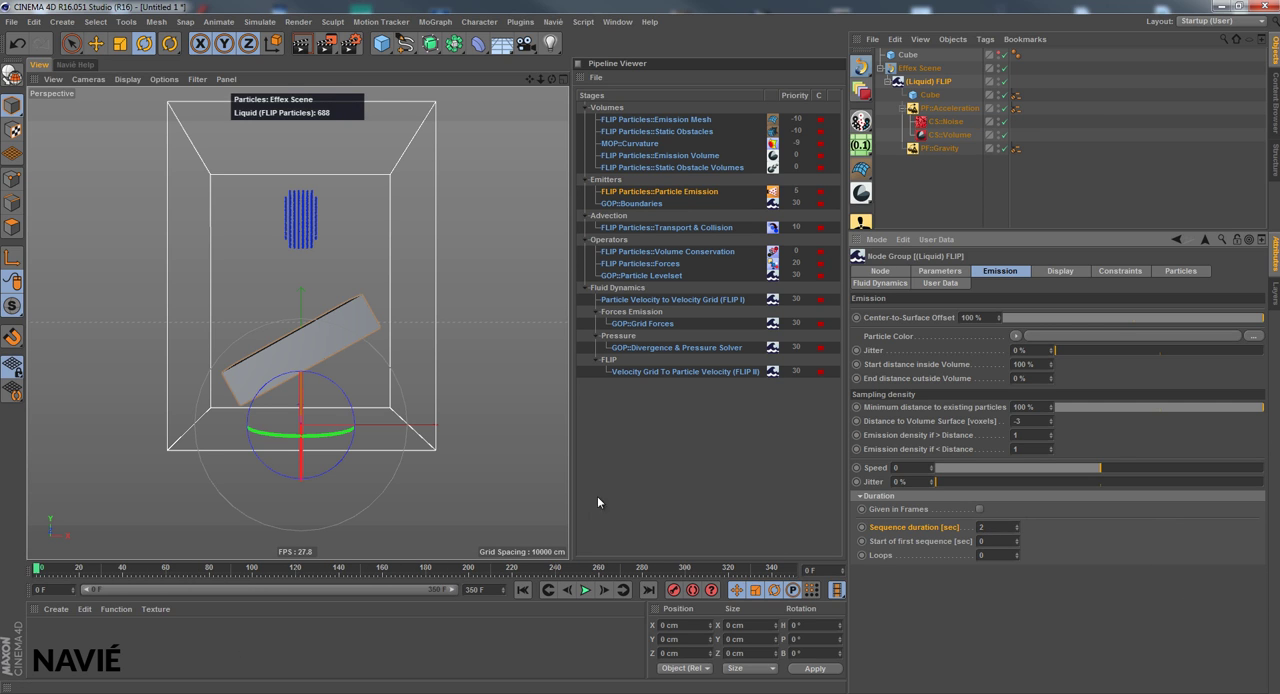
click(585, 590)
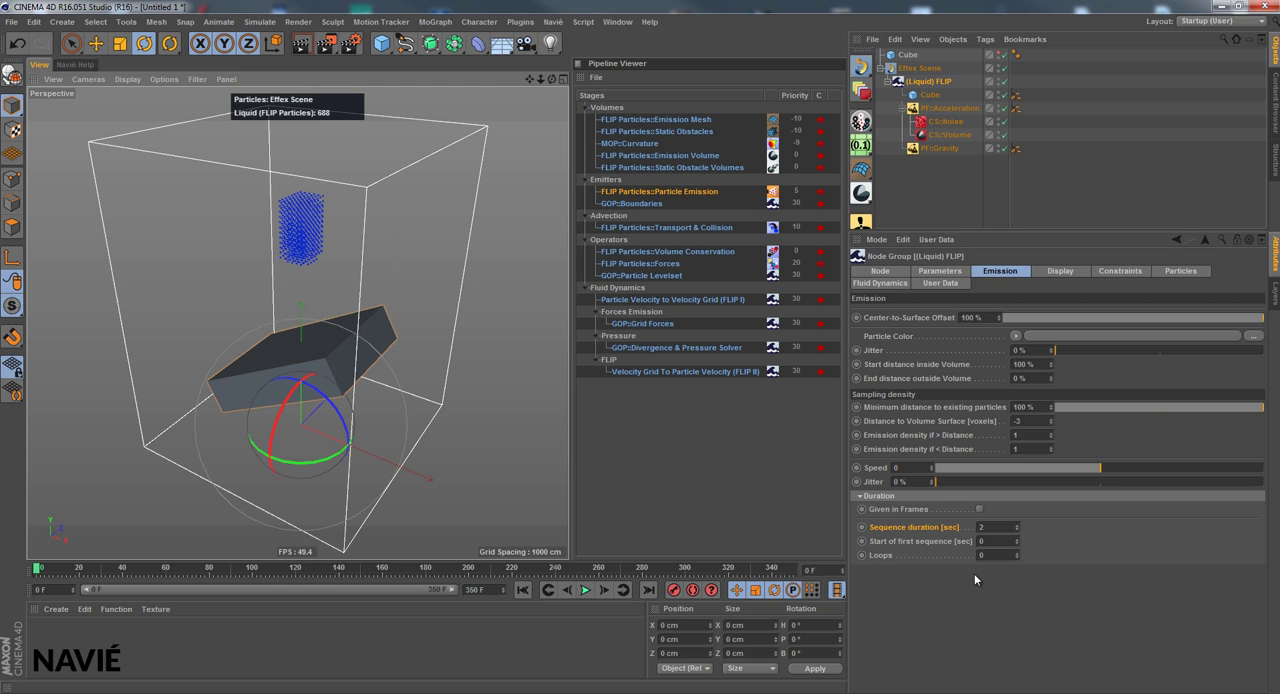
Set the (Liquid) FLIP emission Speed to 50, play the simulation from frame 0, and return to the start
click(897, 497)
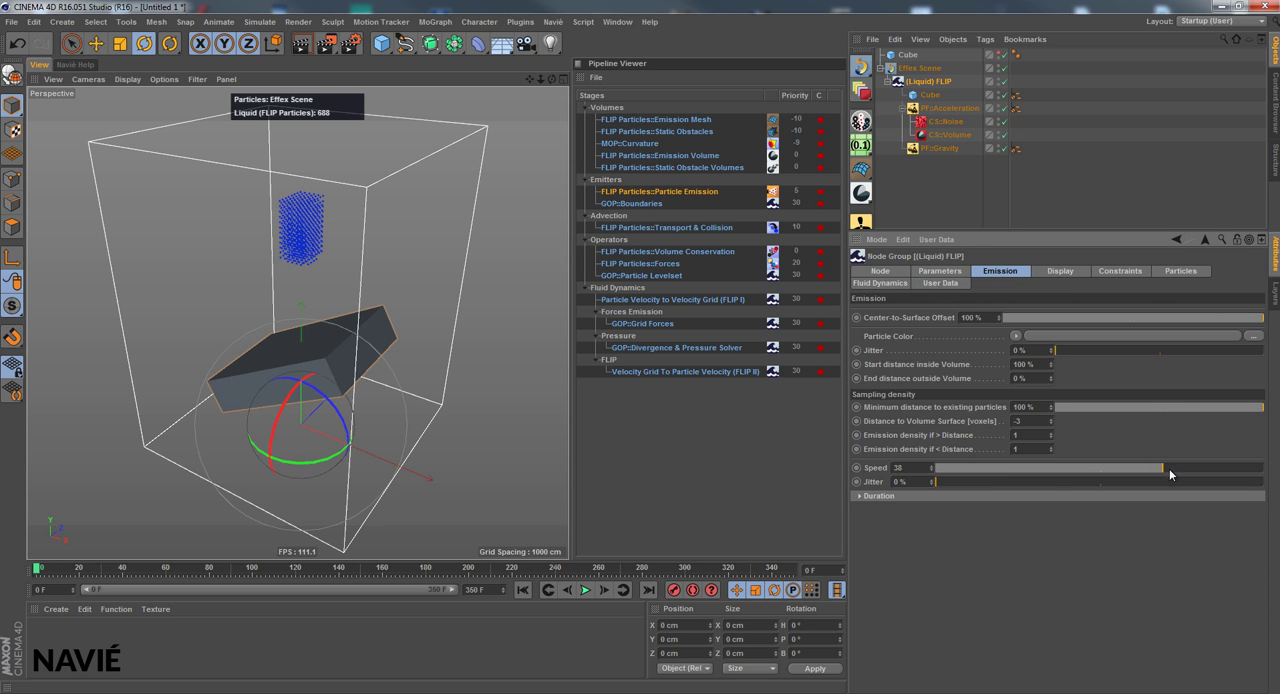
drag(1198, 472, 1178, 472)
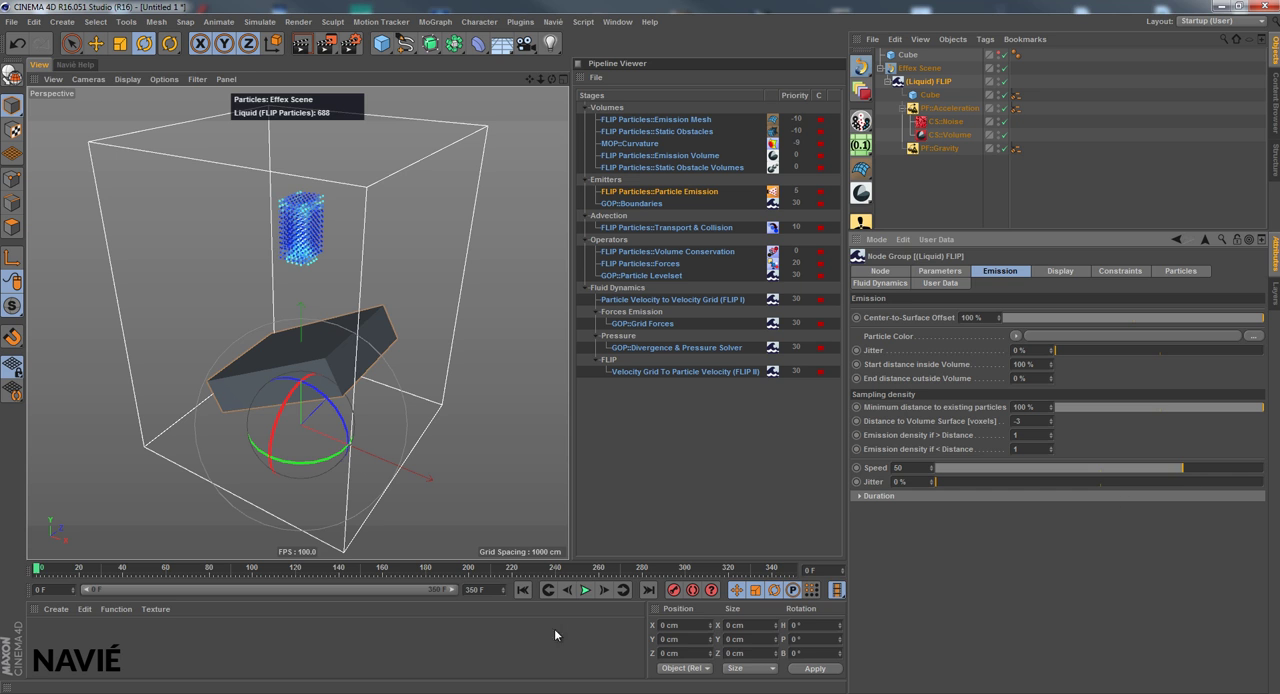
click(585, 590)
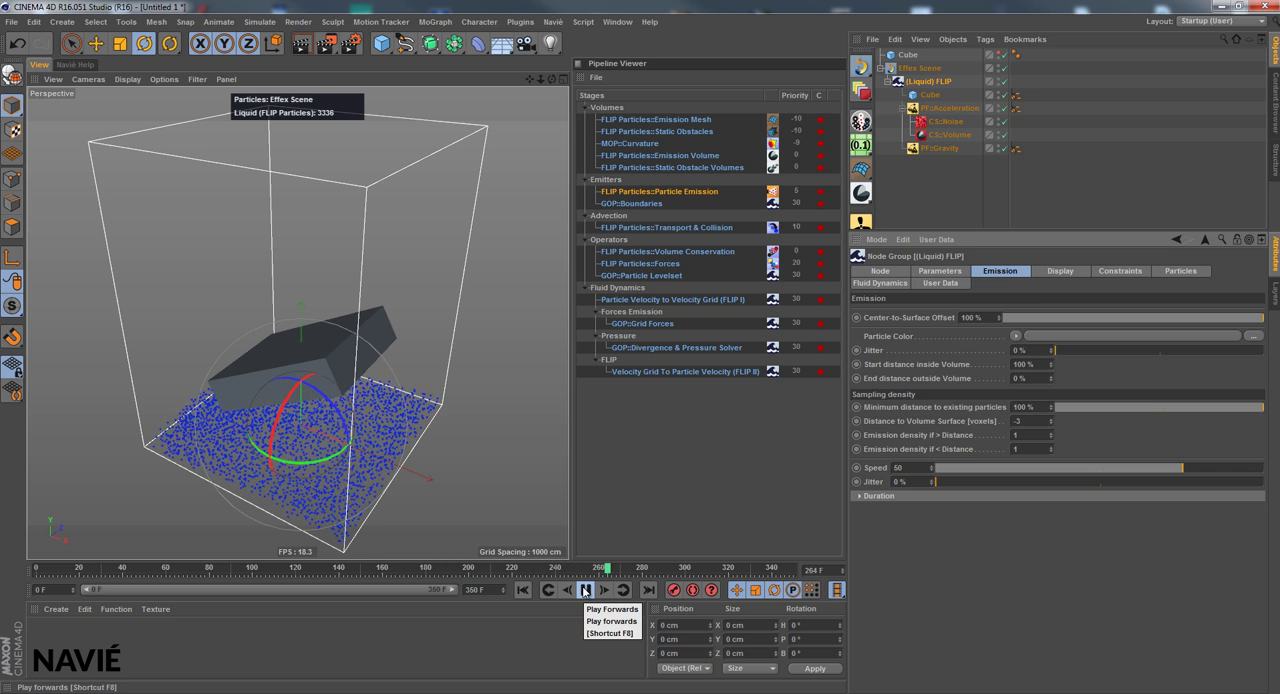
click(521, 590)
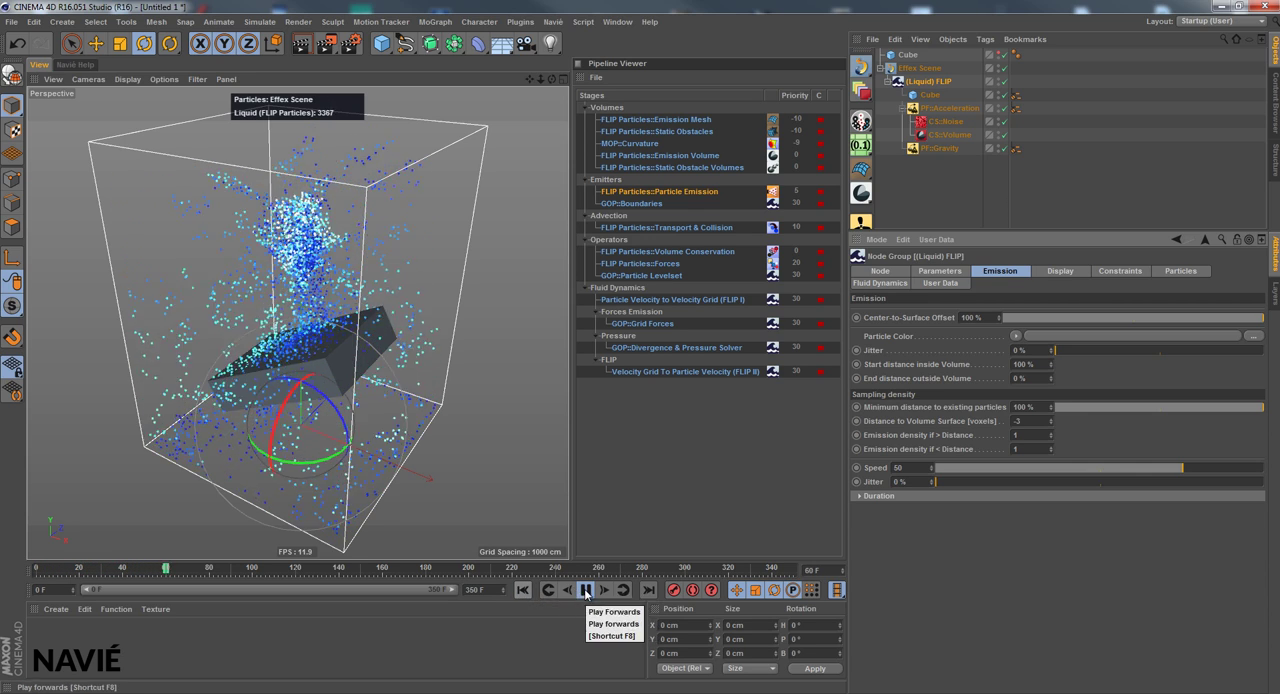
click(585, 590)
click(521, 590)
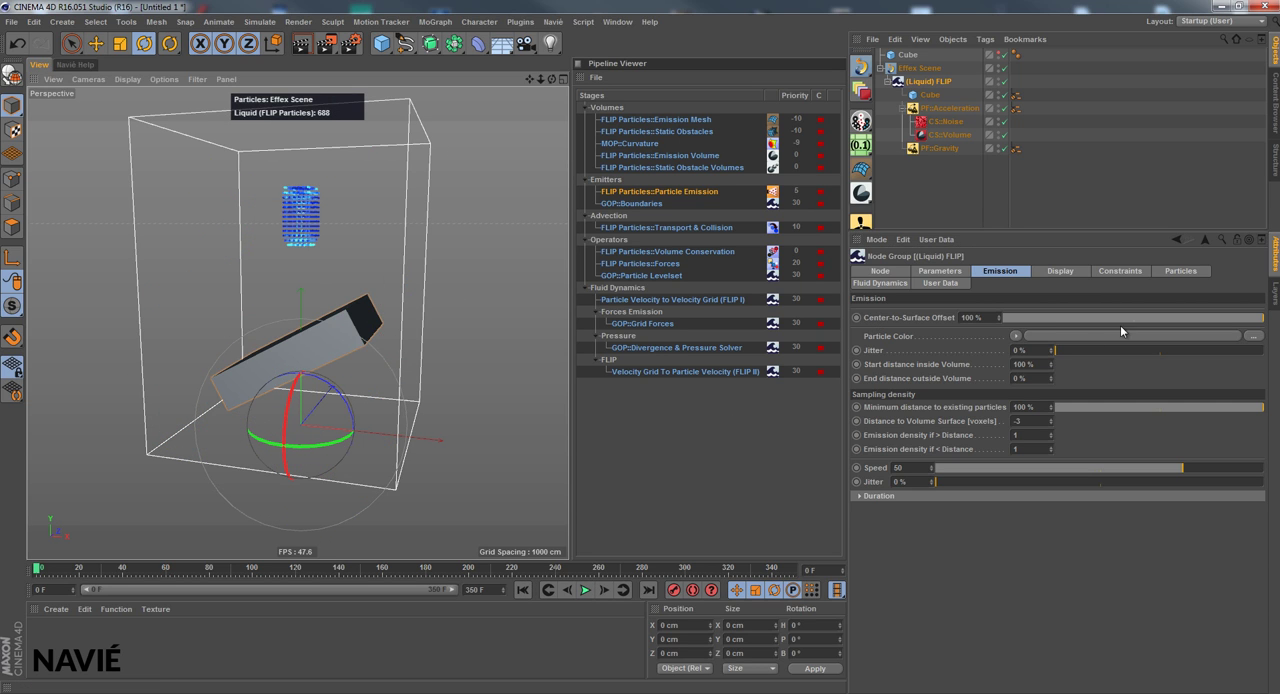
Set the emission's Start distance inside Volume to 25 % and examine the emitted particles up close
click(1024, 364)
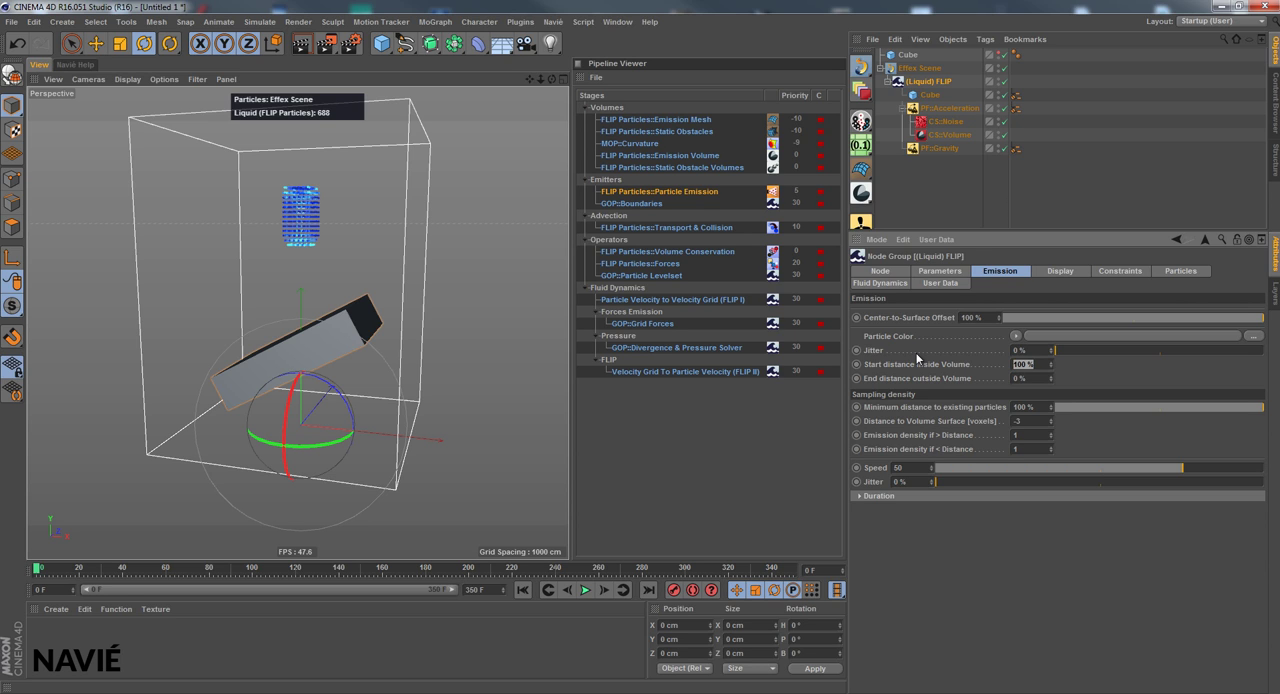
click(912, 365)
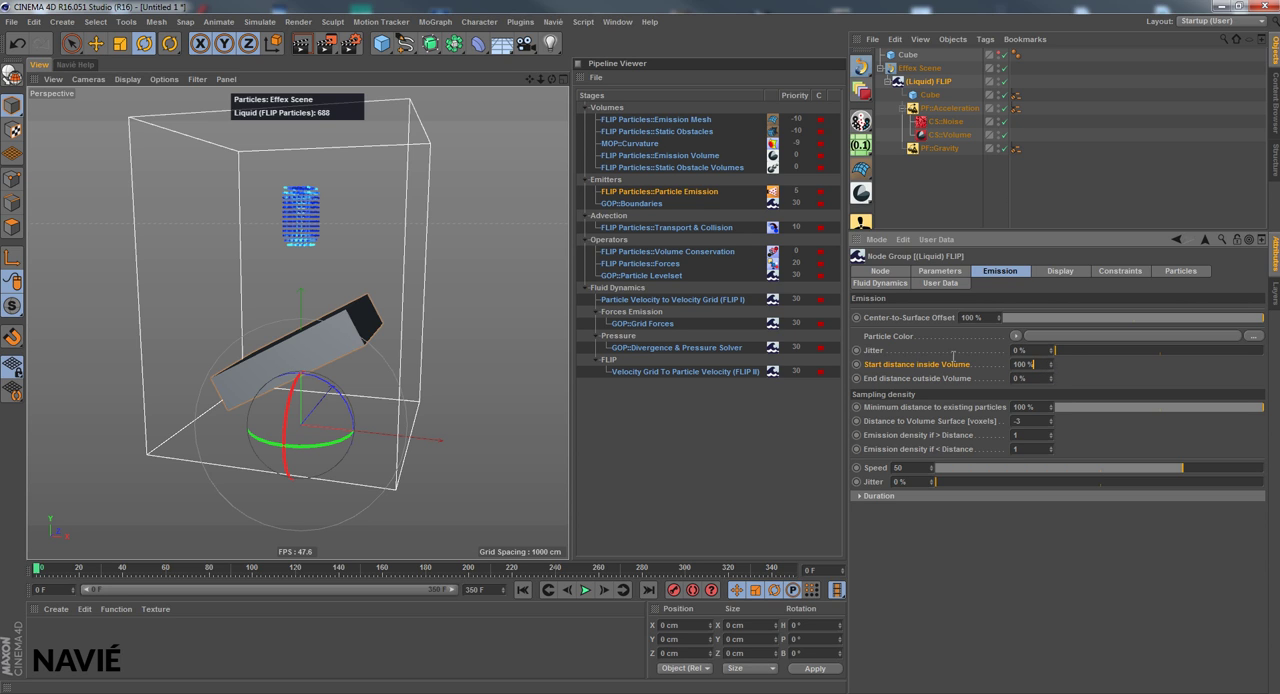
drag(953, 357, 951, 357)
text(25)
key(Return)
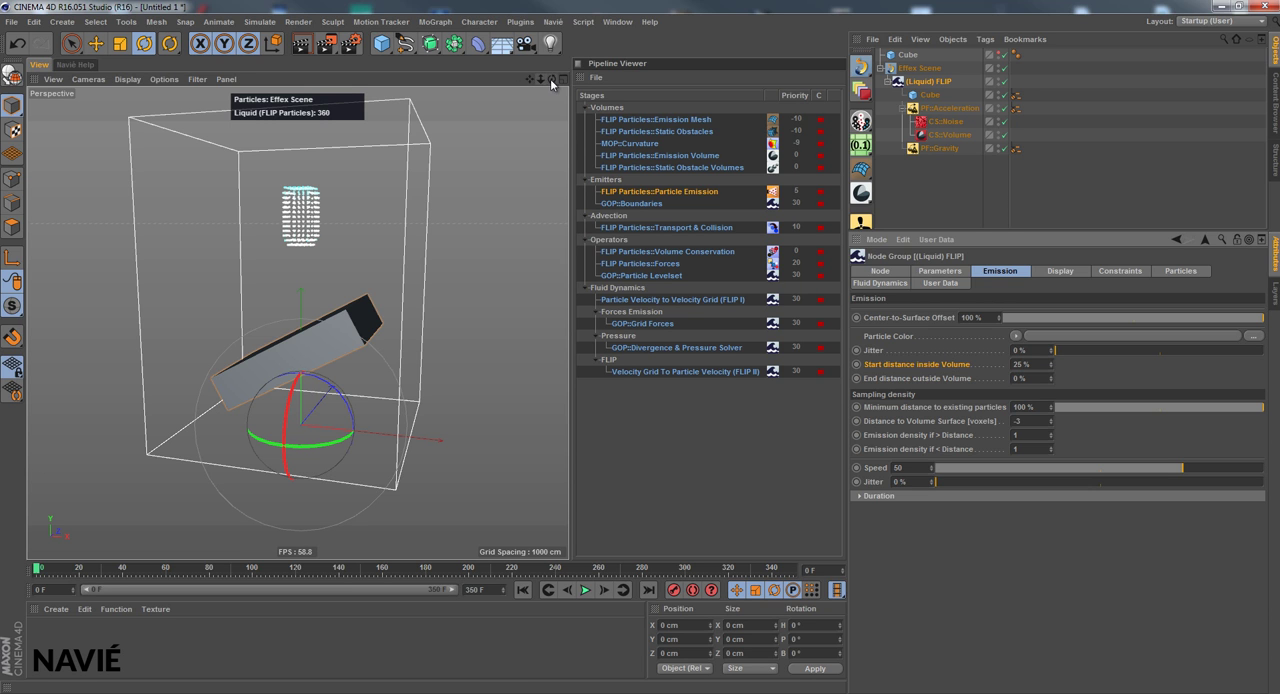
drag(550, 78, 569, 348)
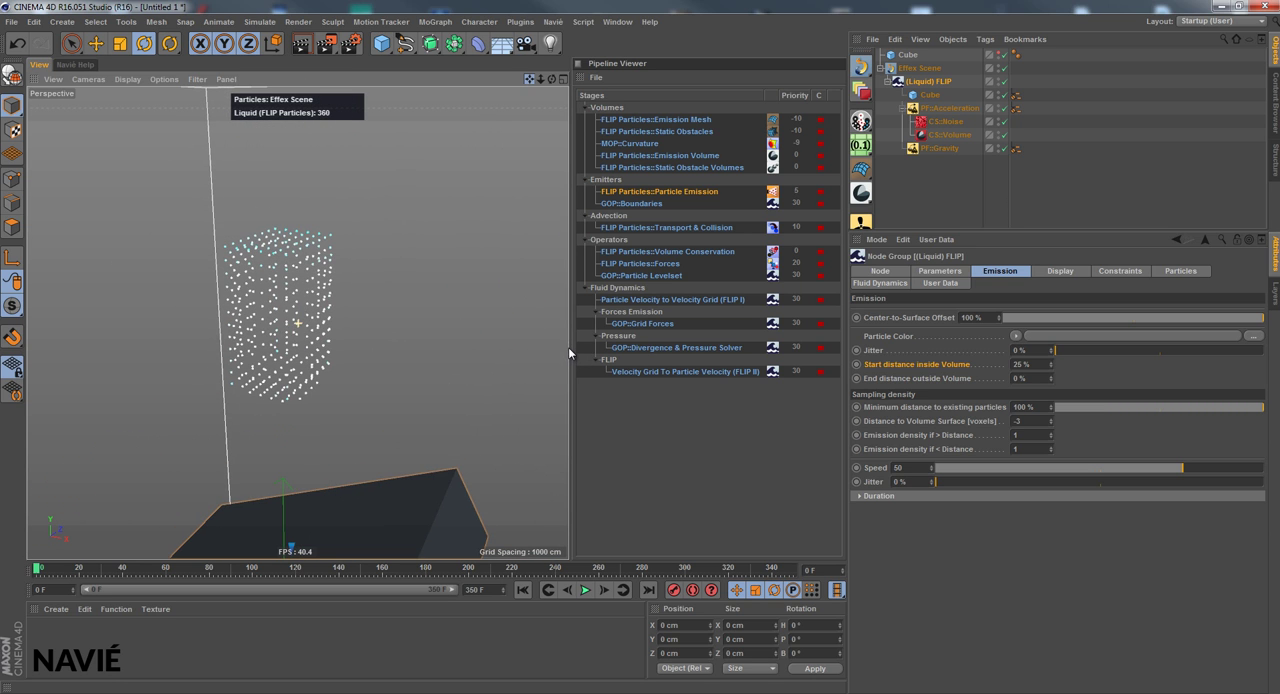
Show the upper Cube briefly to compare its volume with the emitted particles, and hide it again
drag(549, 77, 569, 347)
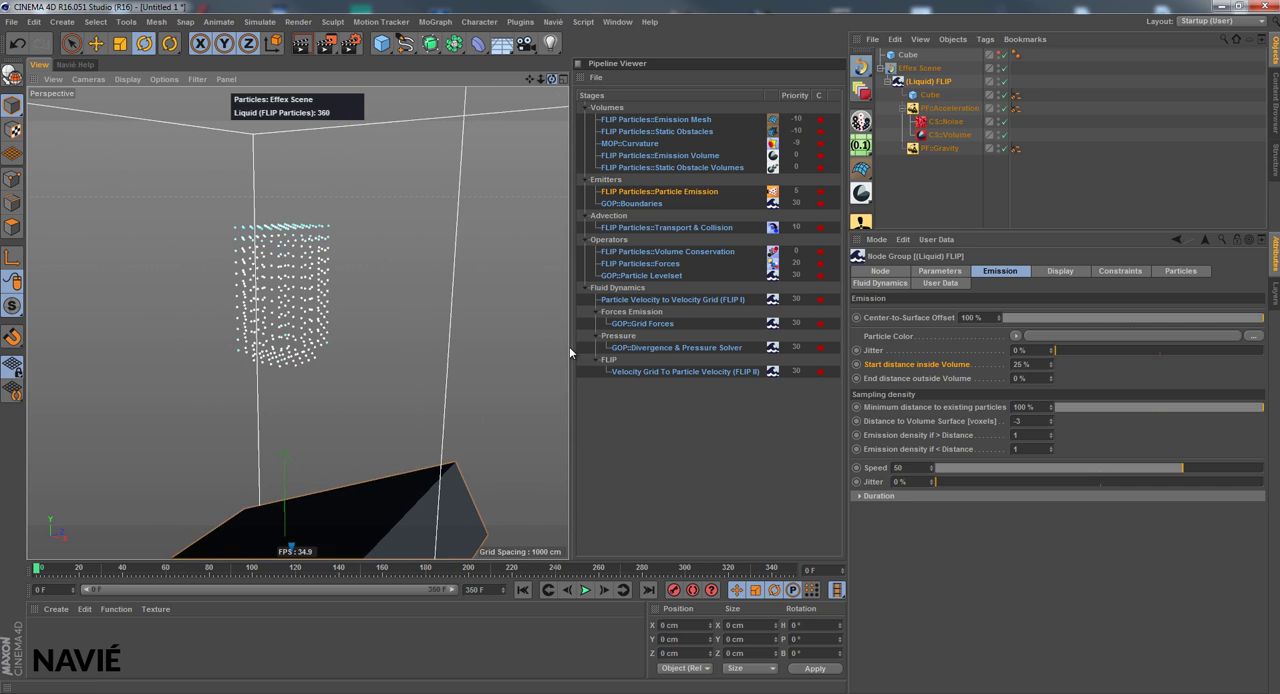
click(996, 53)
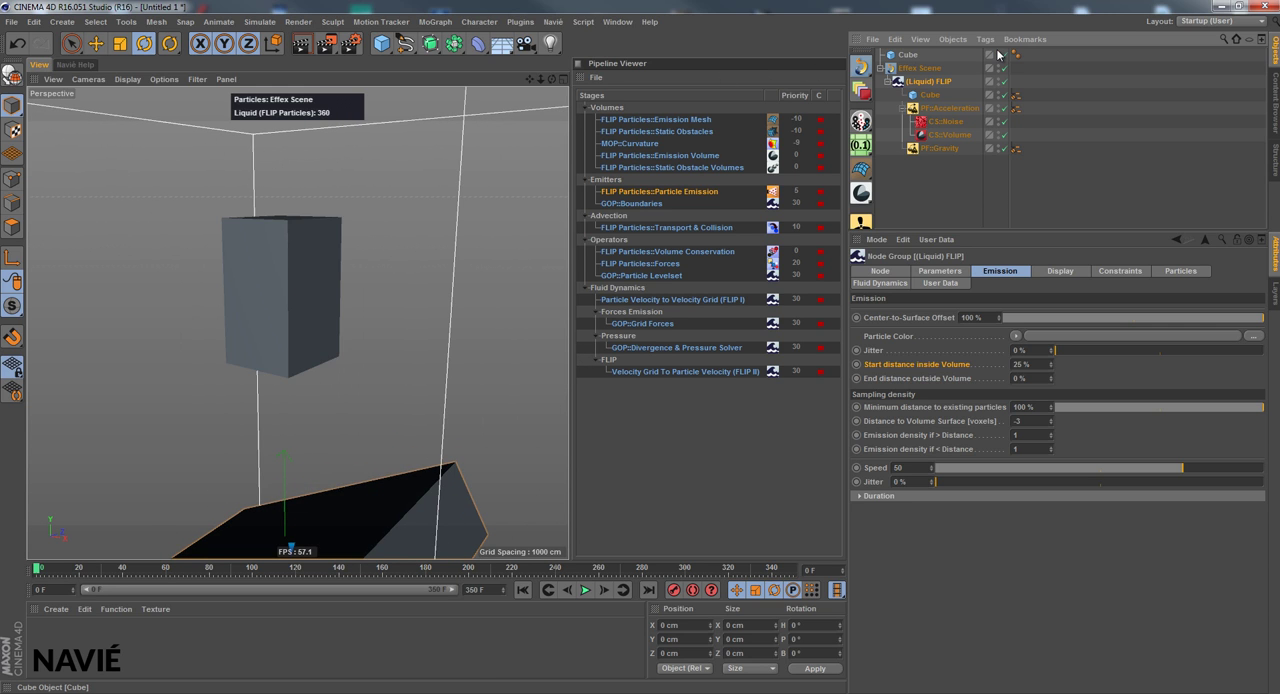
click(997, 55)
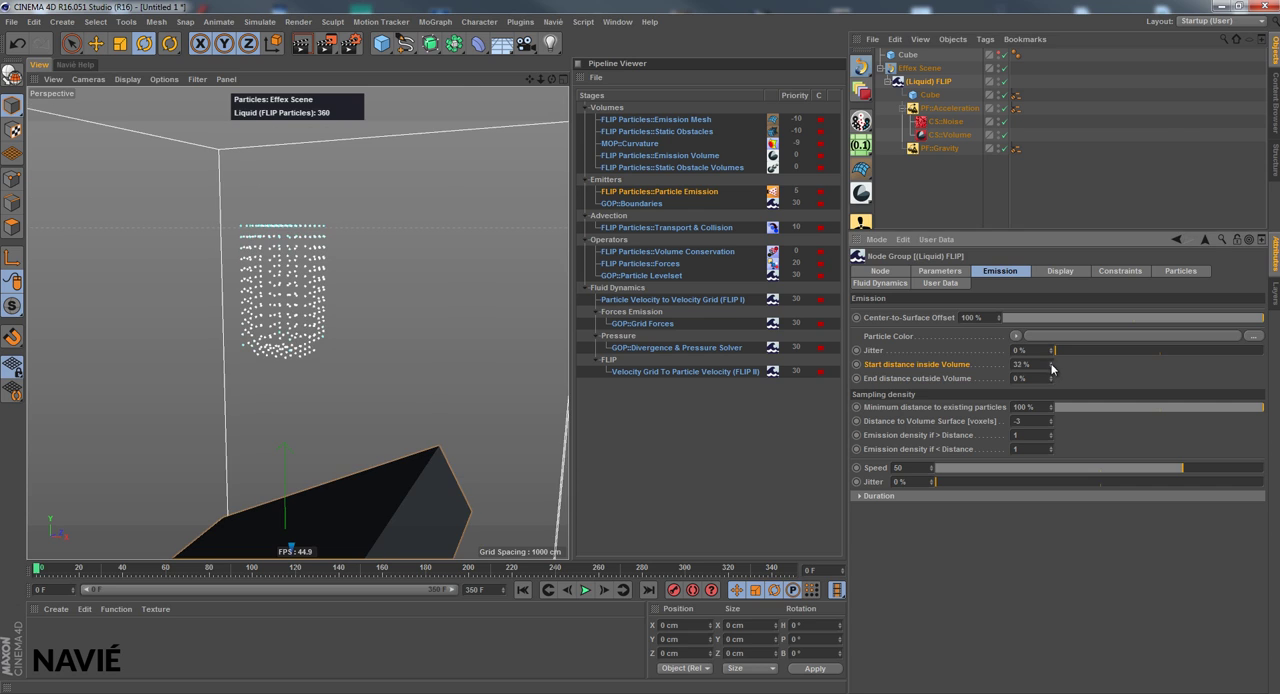
Try the emission's Start distance inside Volume at 33 %, 61 %, 0 % and 6 %, comparing the emitted particles
click(1051, 363)
click(1051, 364)
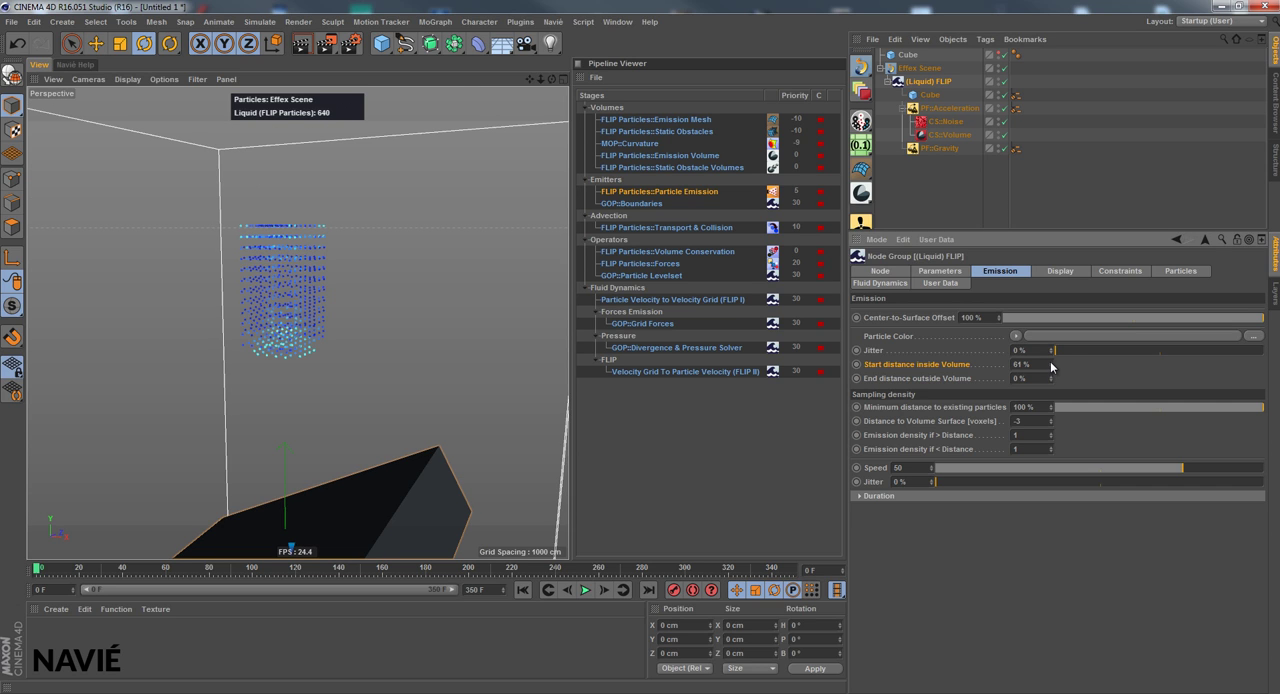
mouse_move(1051, 369)
mouse_down()
mouse_move(1051, 350)
mouse_move(1050, 369)
mouse_up()
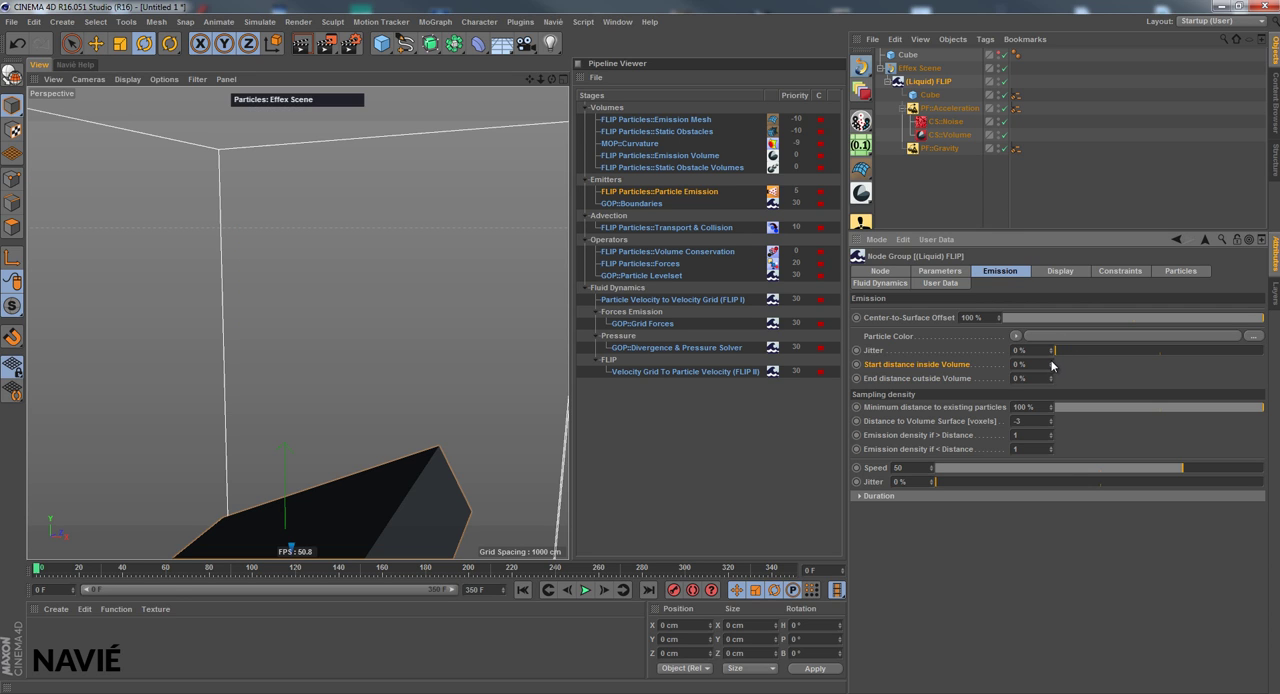
click(1051, 363)
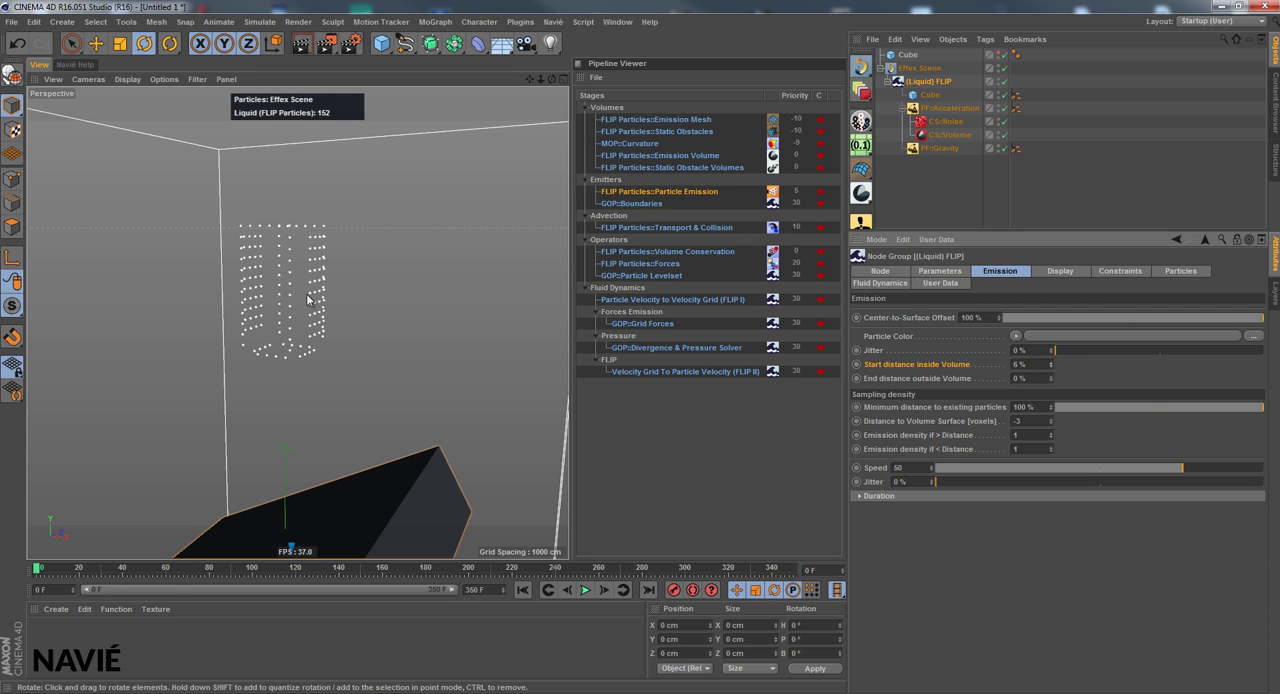
drag(552, 79, 974, 389)
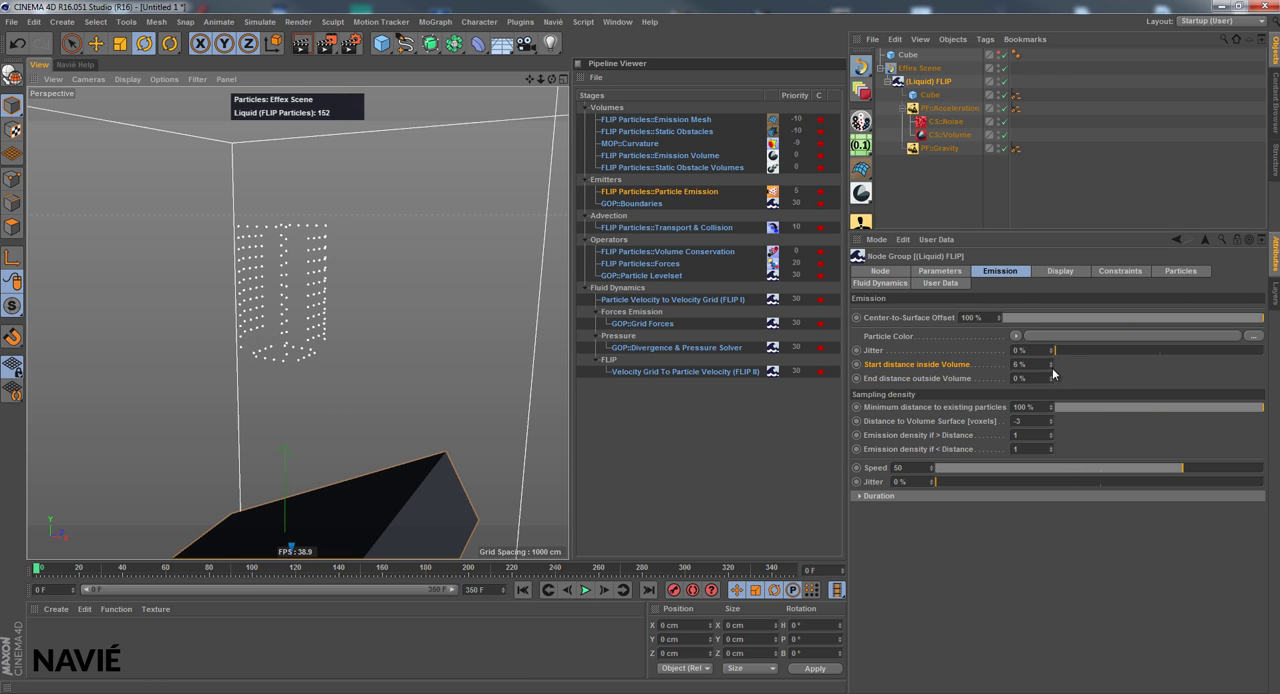
Try 10 % Start distance inside Volume with 30 % End distance outside Volume, and settle on 20 % and 0 % respectively
drag(1052, 367, 1053, 364)
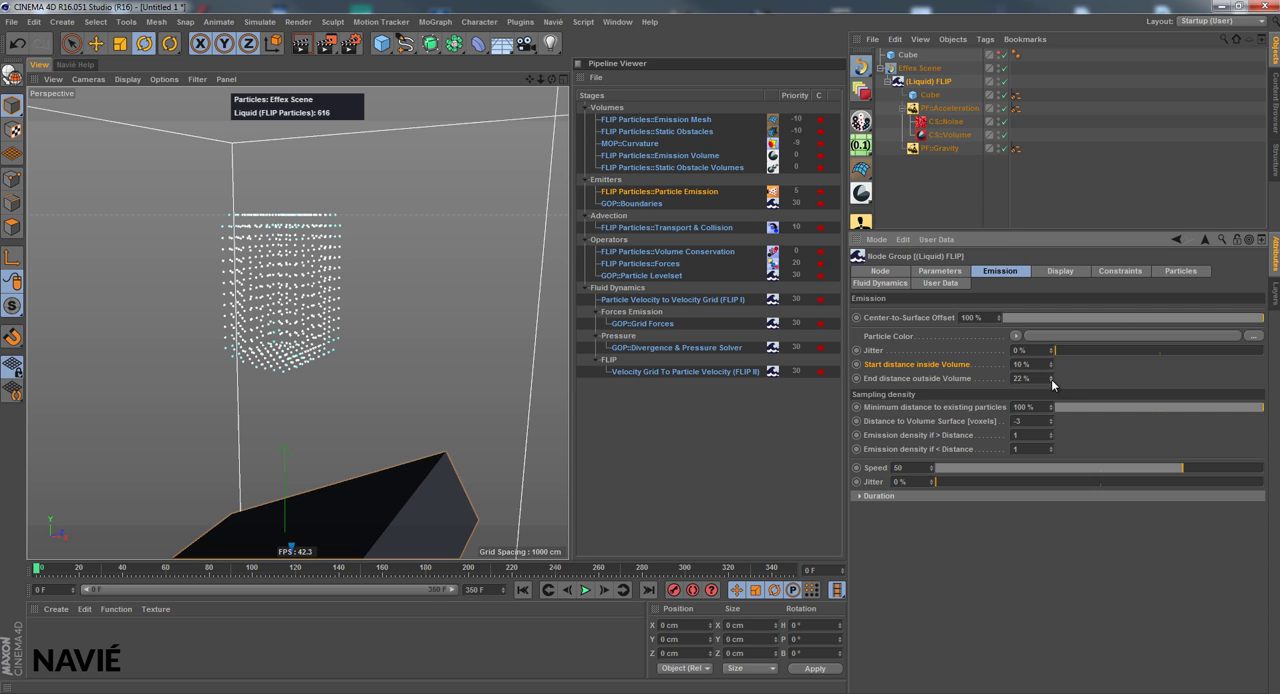
click(1051, 379)
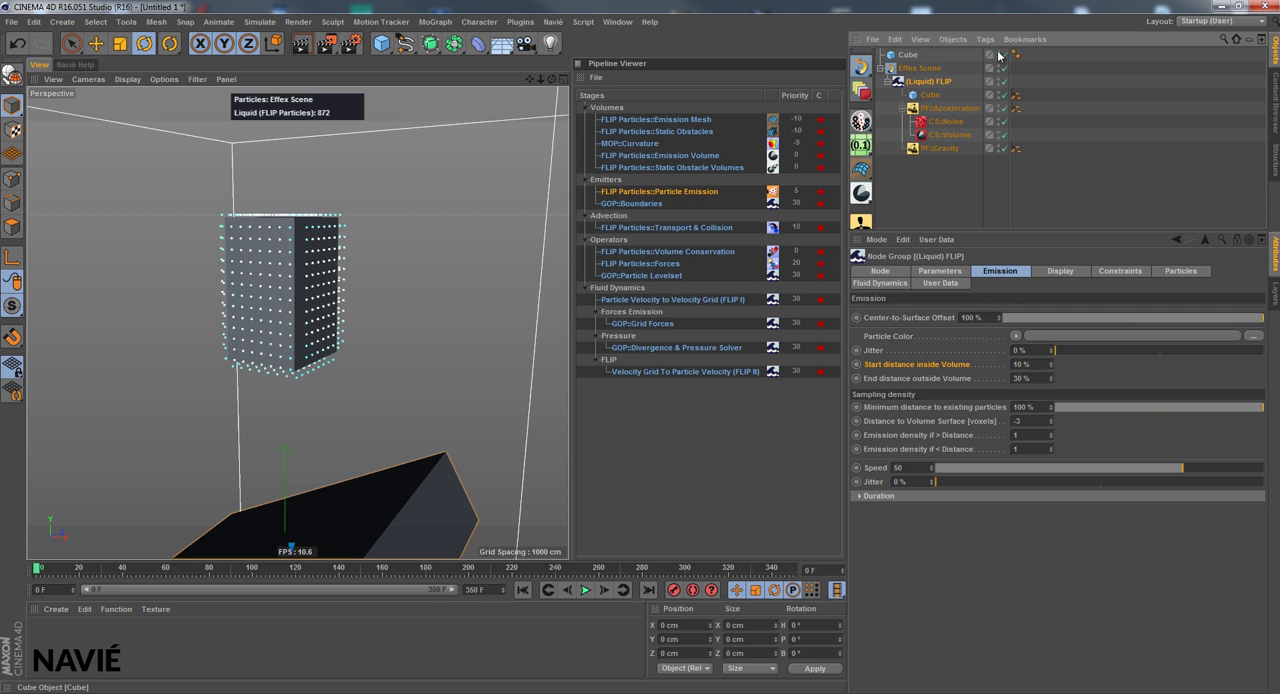
drag(1050, 378, 1051, 390)
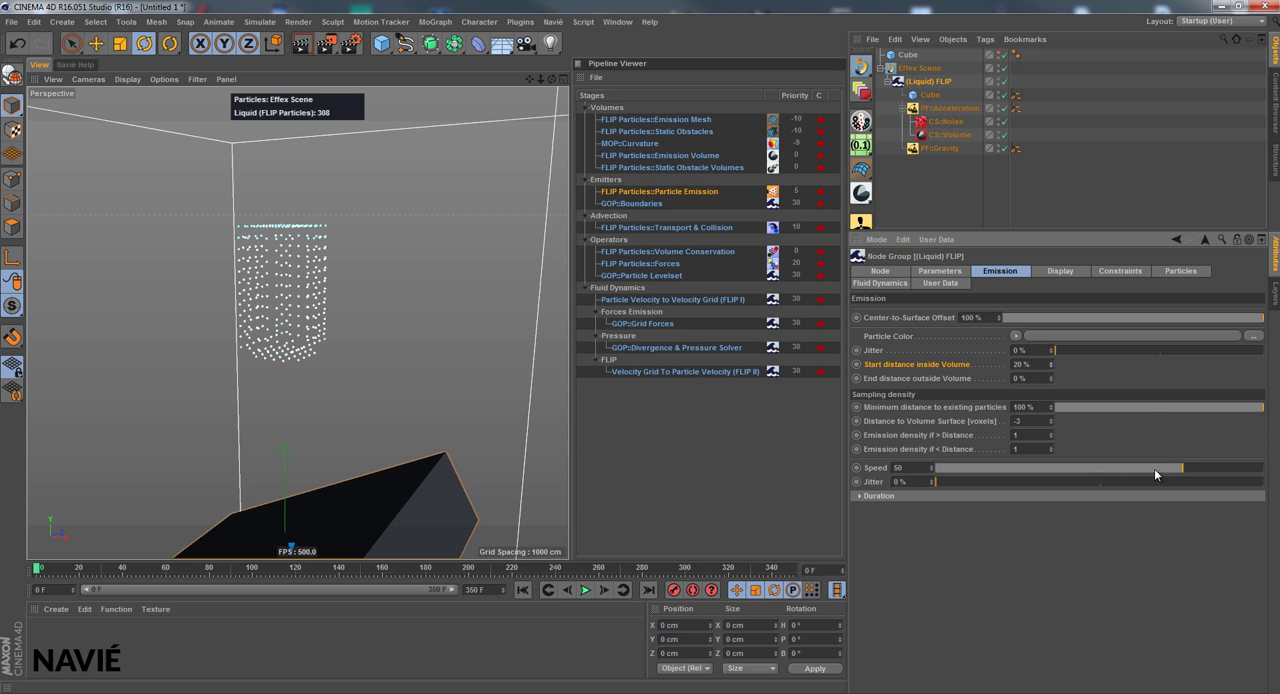
Play the simulation with the whole bounding box in view and stop it at frame 13
drag(538, 79, 567, 346)
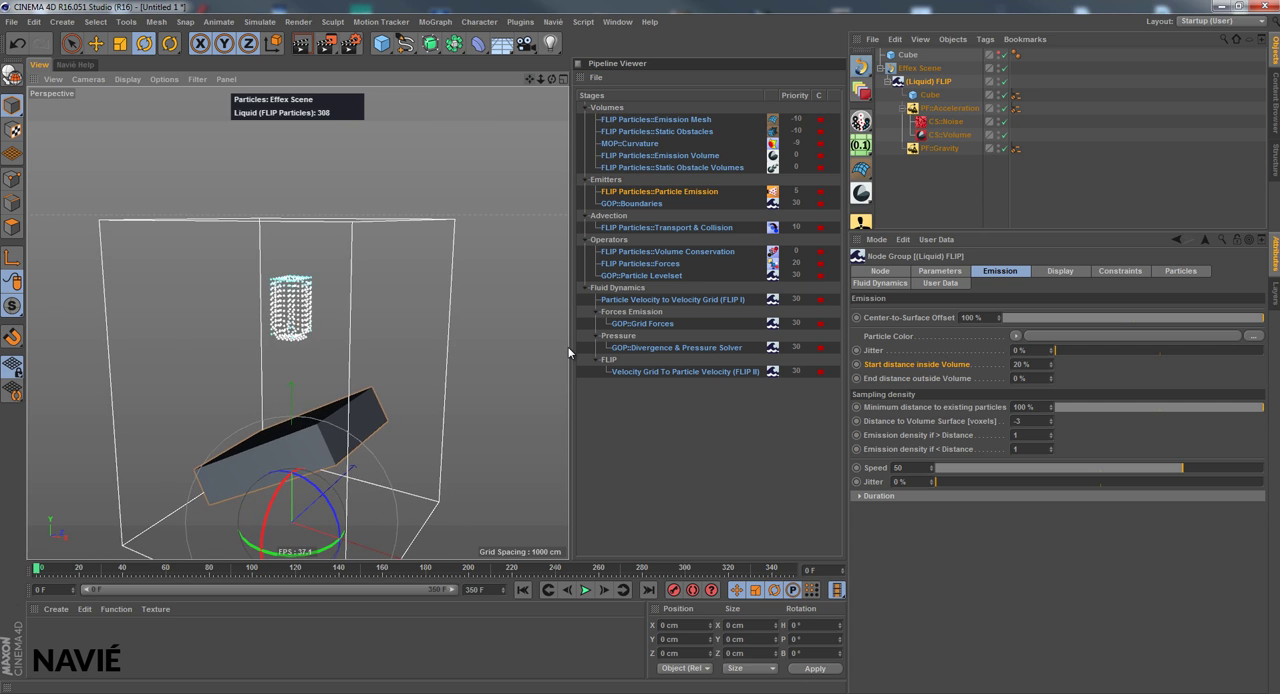
click(585, 590)
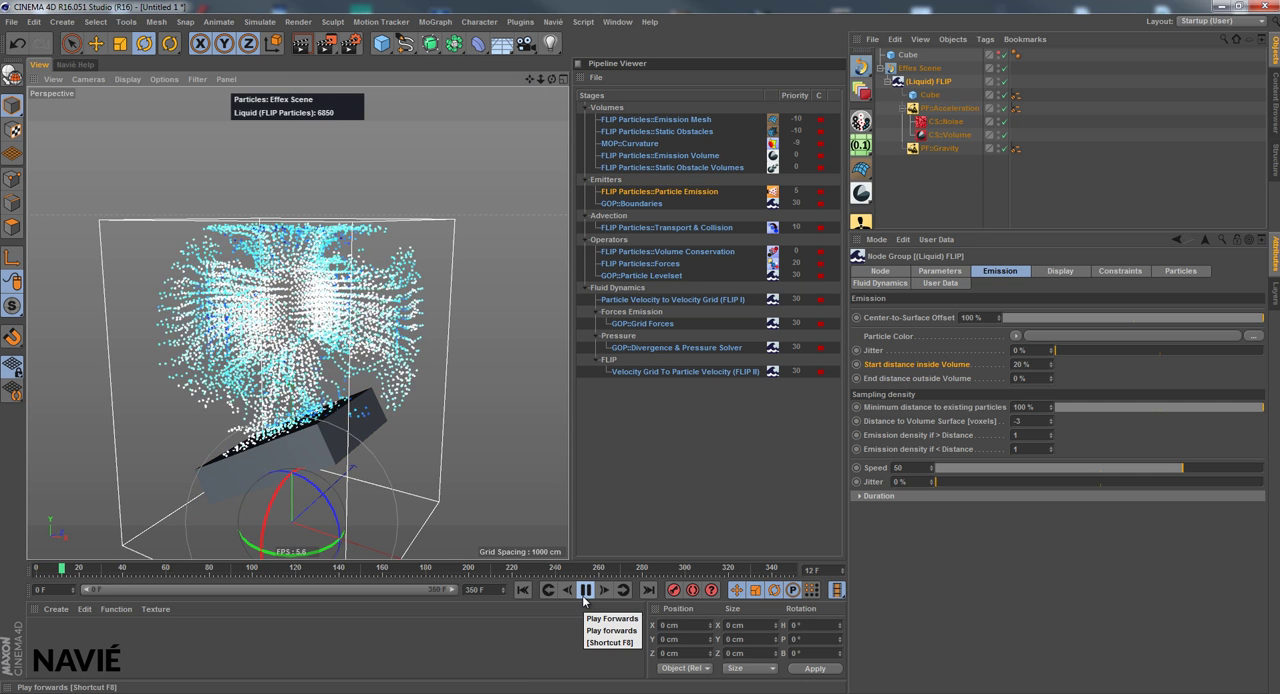
click(585, 590)
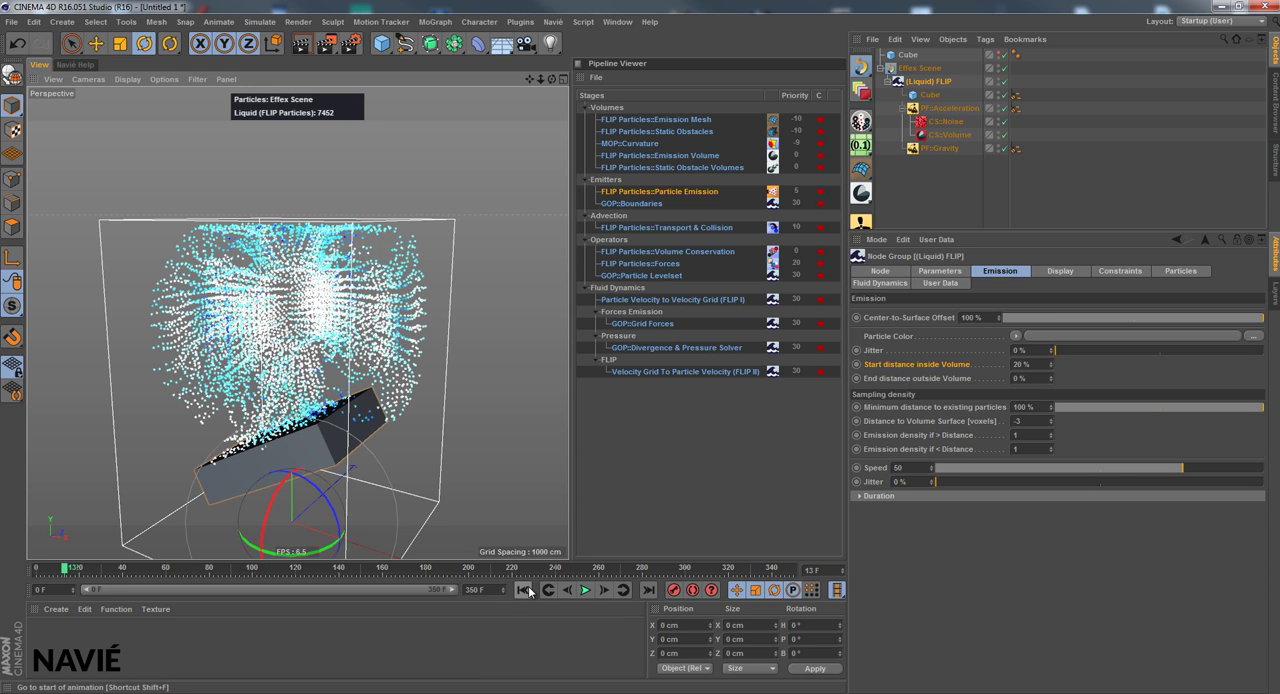
Set the (Liquid) FLIP emission Speed to 19 and play the simulation from frame 0
click(1127, 469)
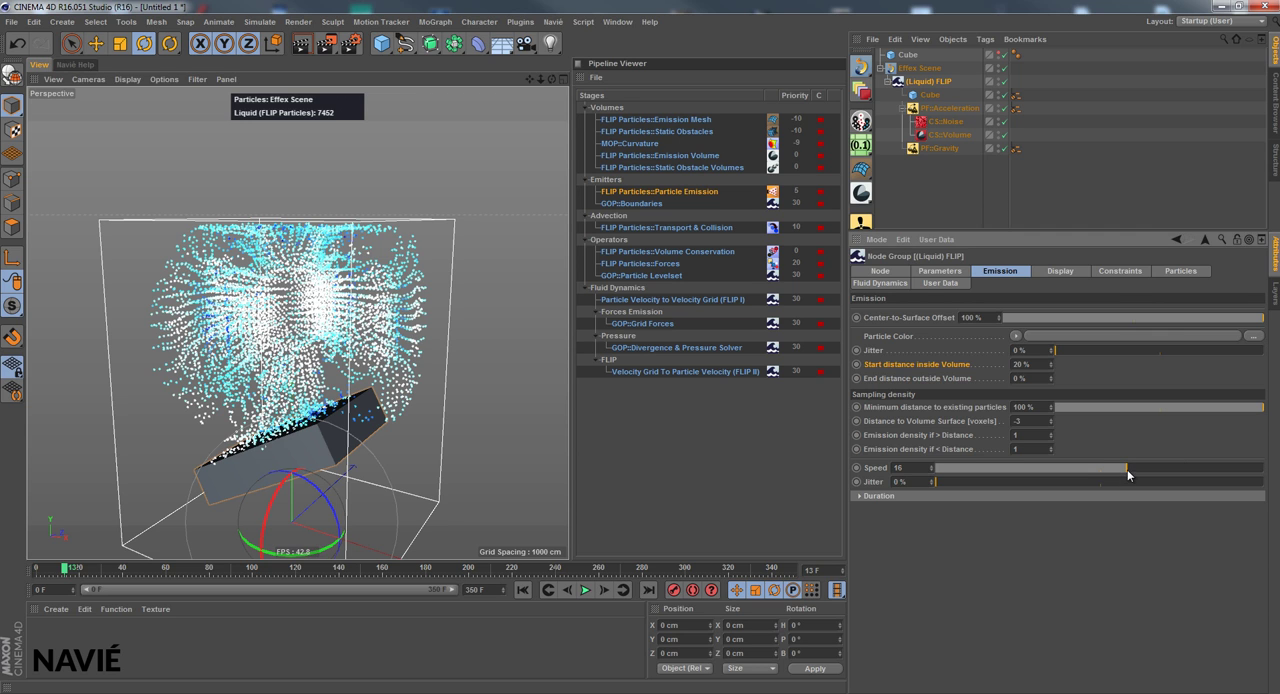
click(522, 590)
click(588, 592)
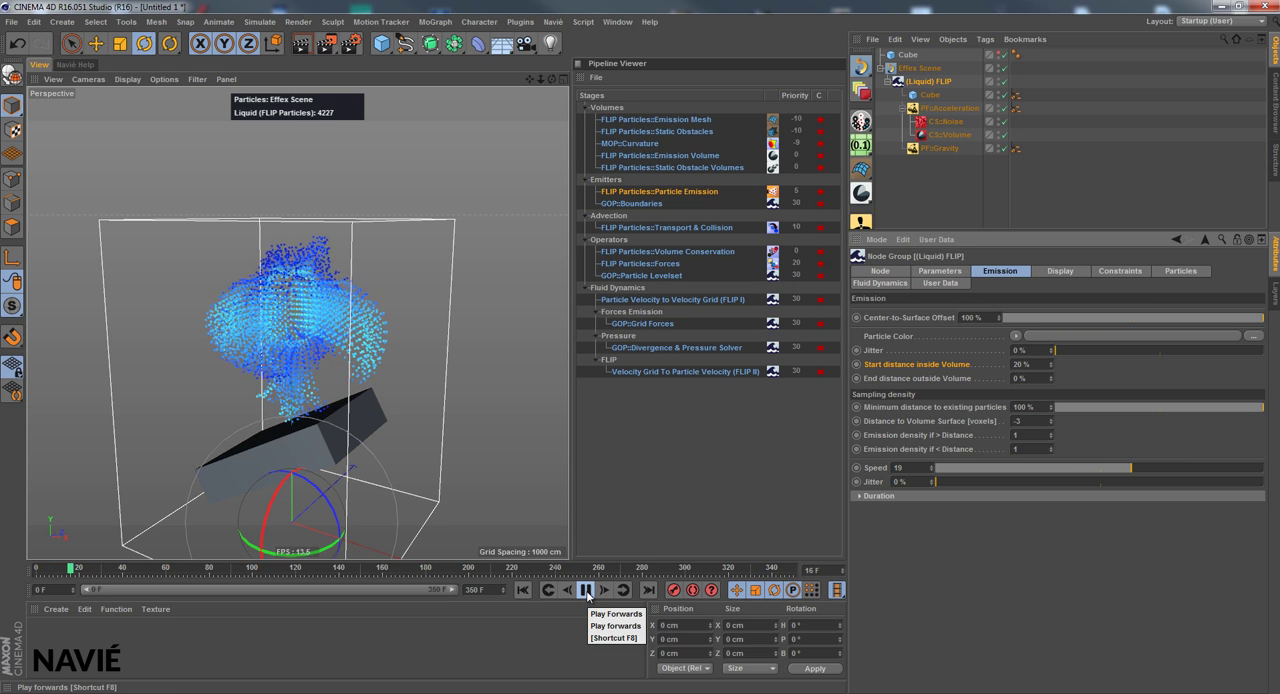
Set the emission speed's Jitter to 100 %, replay the simulation from the start while viewing it from above, and stop it
drag(1014, 482, 1262, 482)
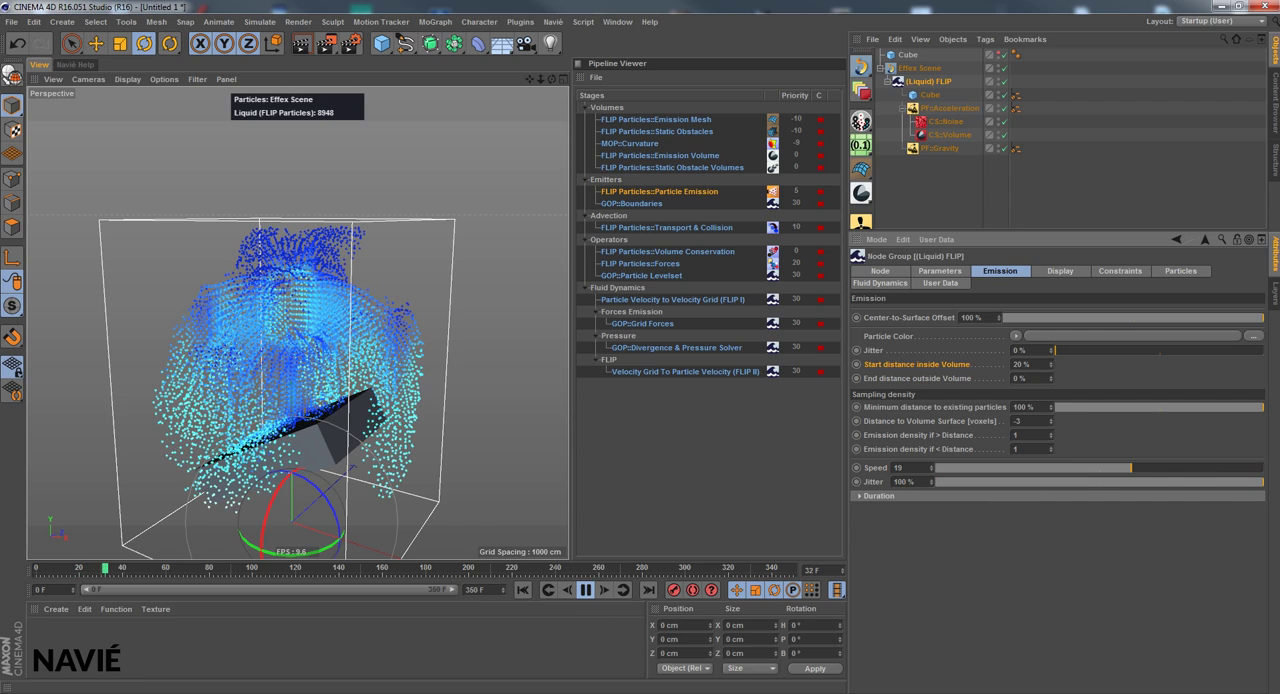
click(528, 592)
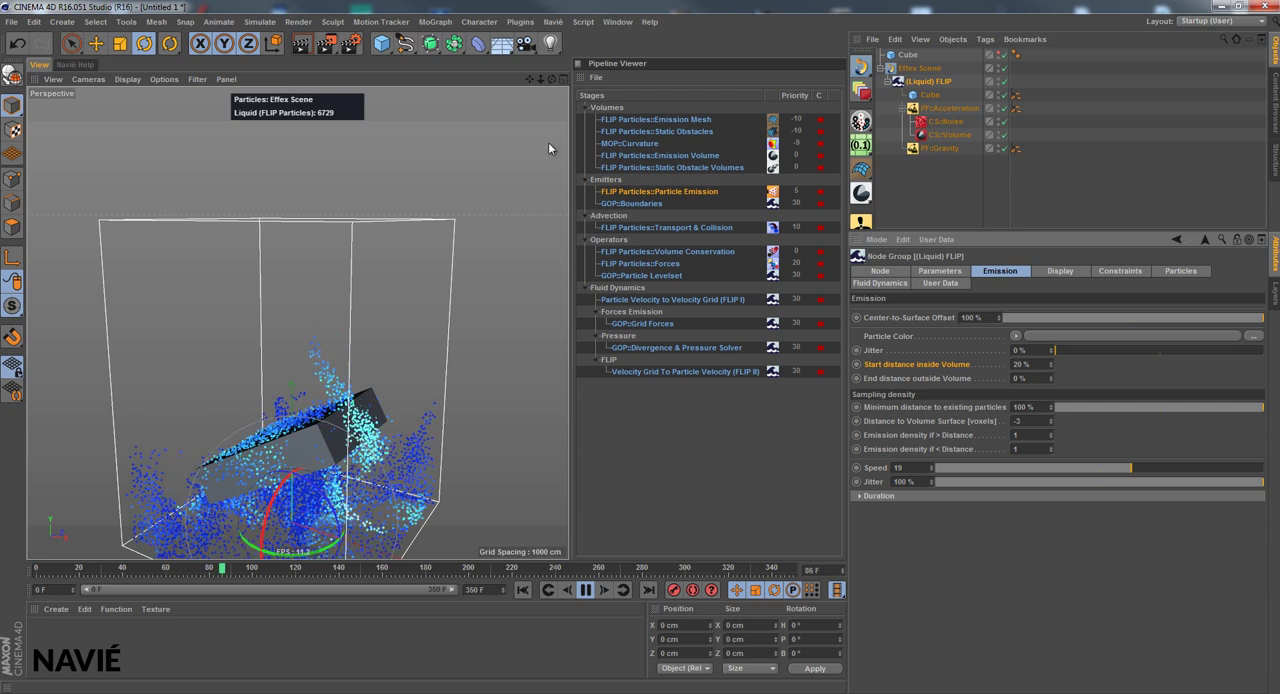
drag(554, 80, 569, 342)
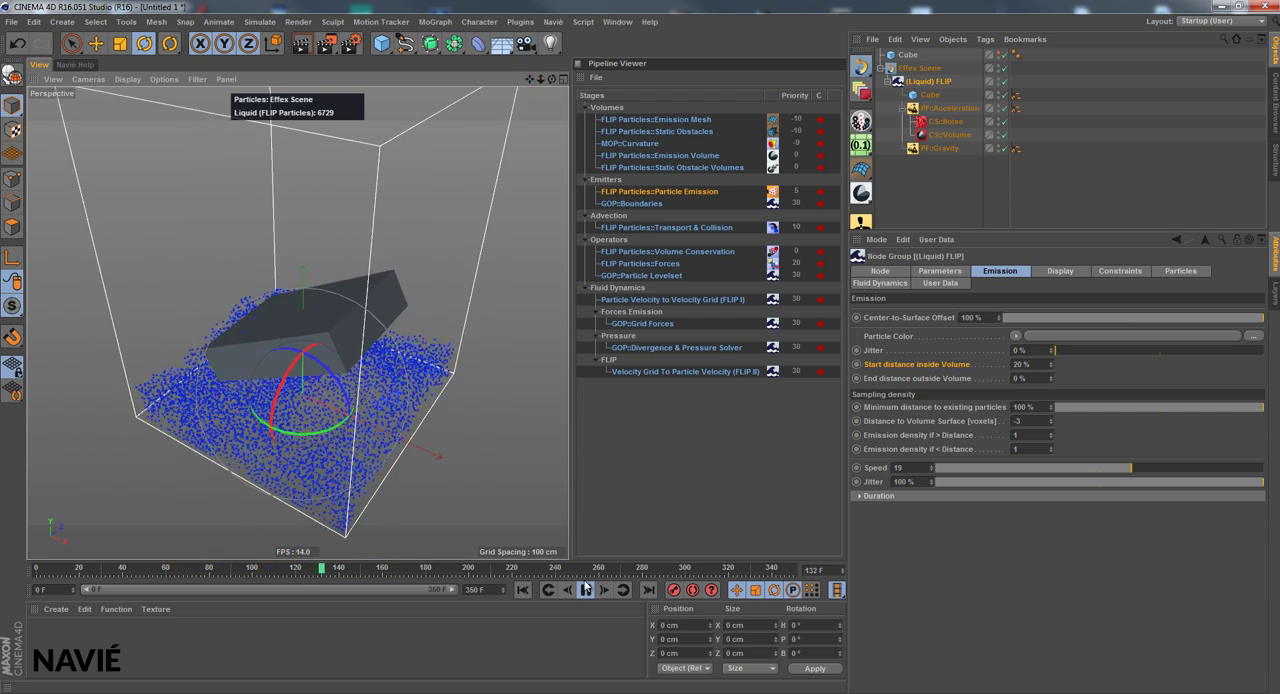
click(585, 591)
Set the PF::Gravity Intensity to -9.81 and replay the simulation from the start, viewing it from another angle
click(939, 148)
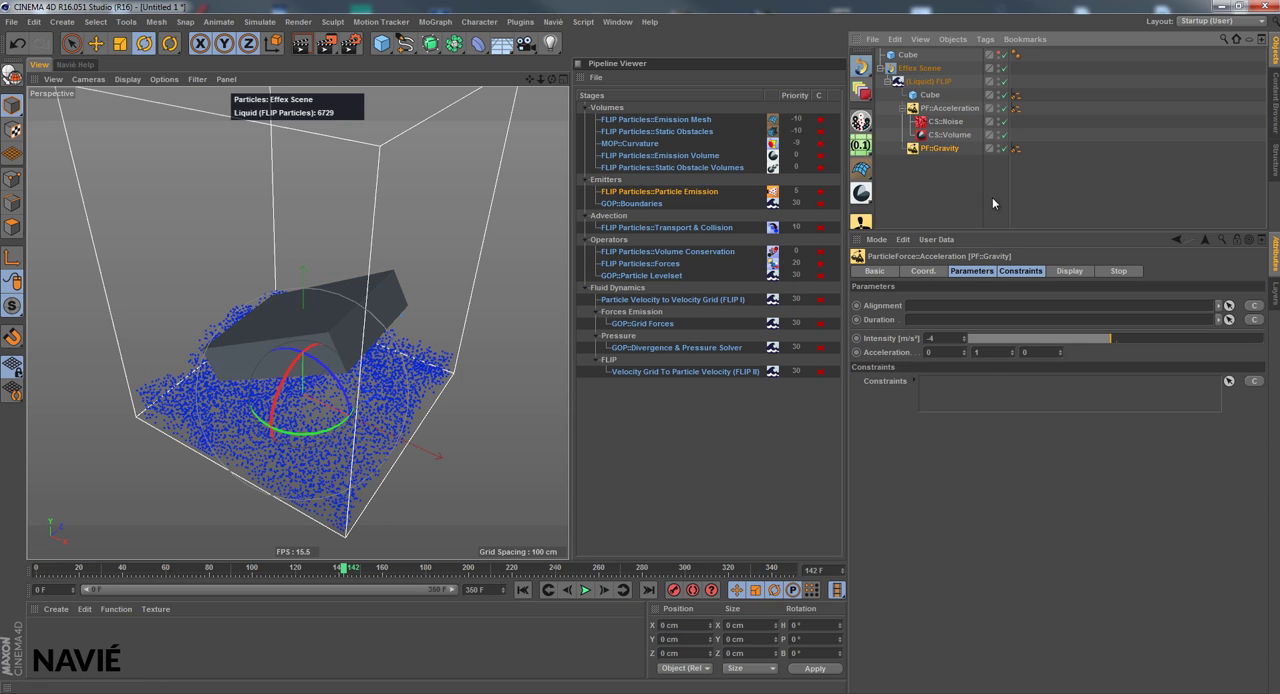
double_click(943, 337)
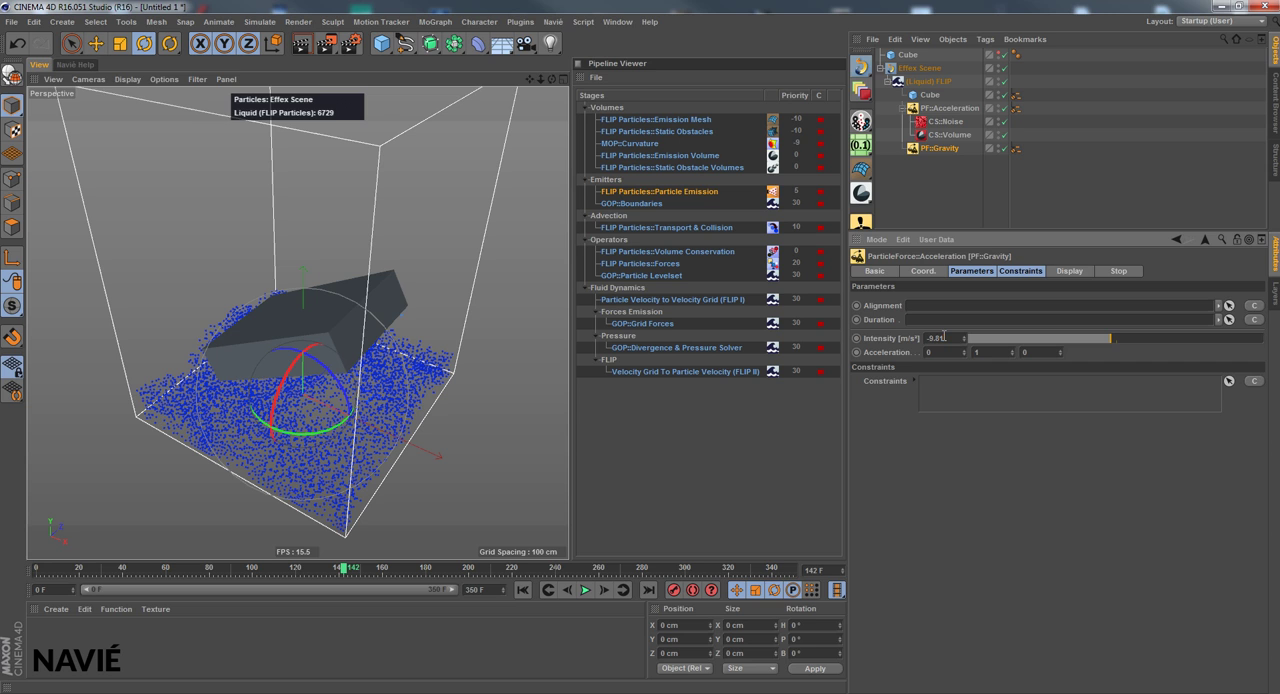
click(522, 590)
click(585, 590)
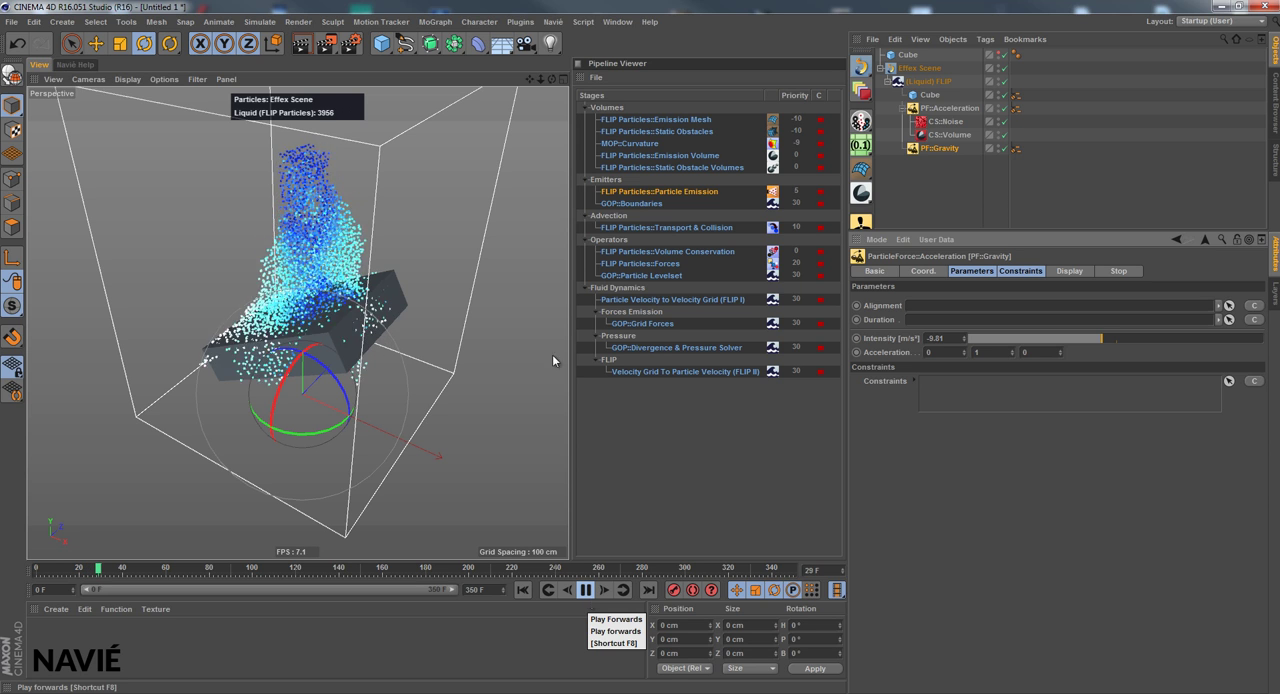
drag(568, 347, 553, 77)
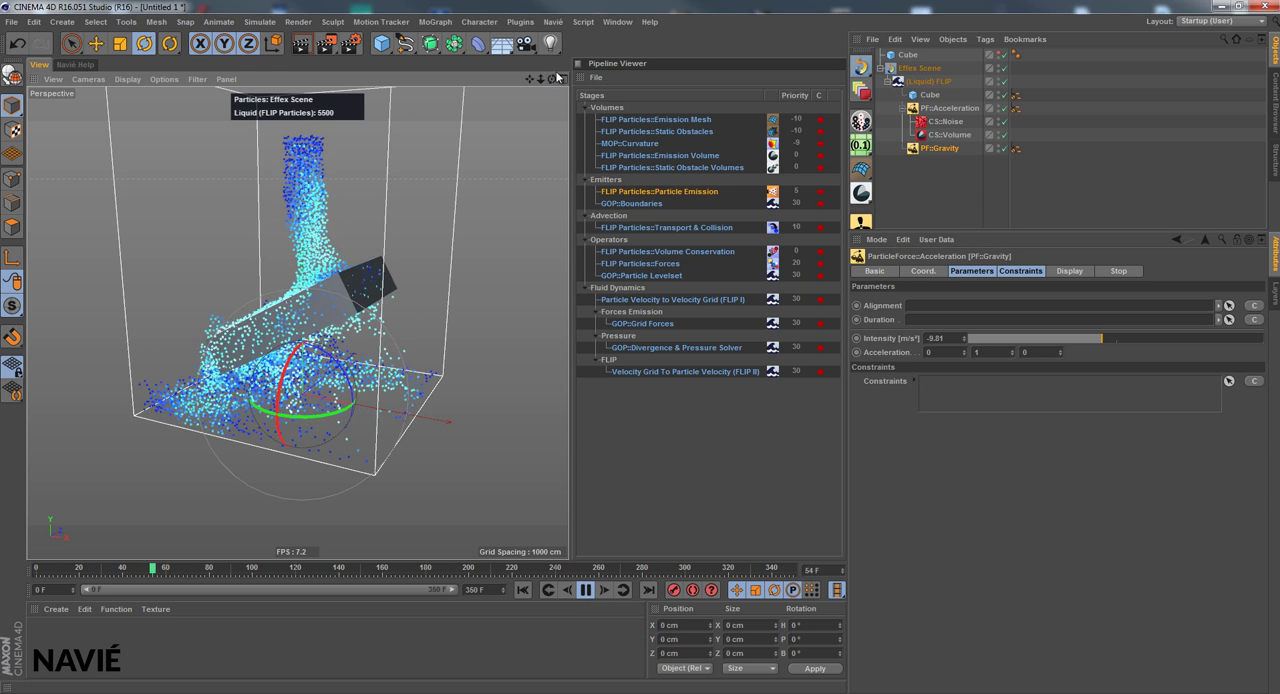
Move the upper Cube to about X 146, Y 472, Z 71 cm during playback, stop the simulation and return to frame 0
click(907, 54)
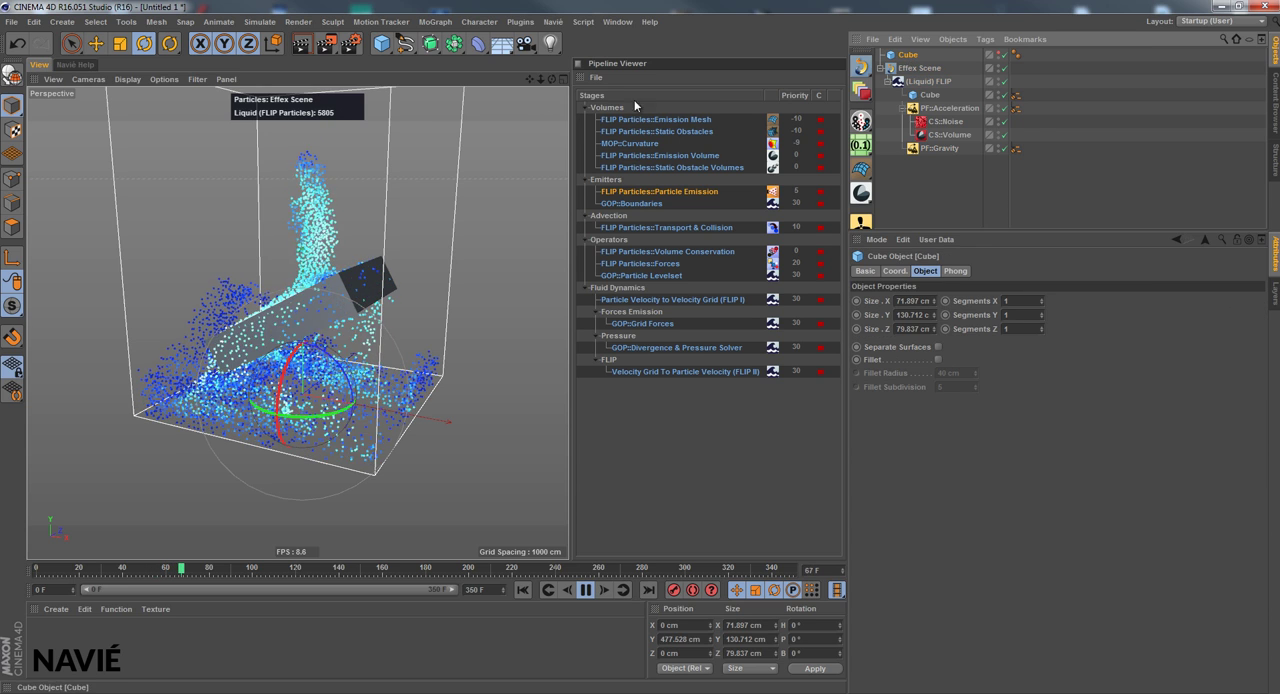
click(522, 590)
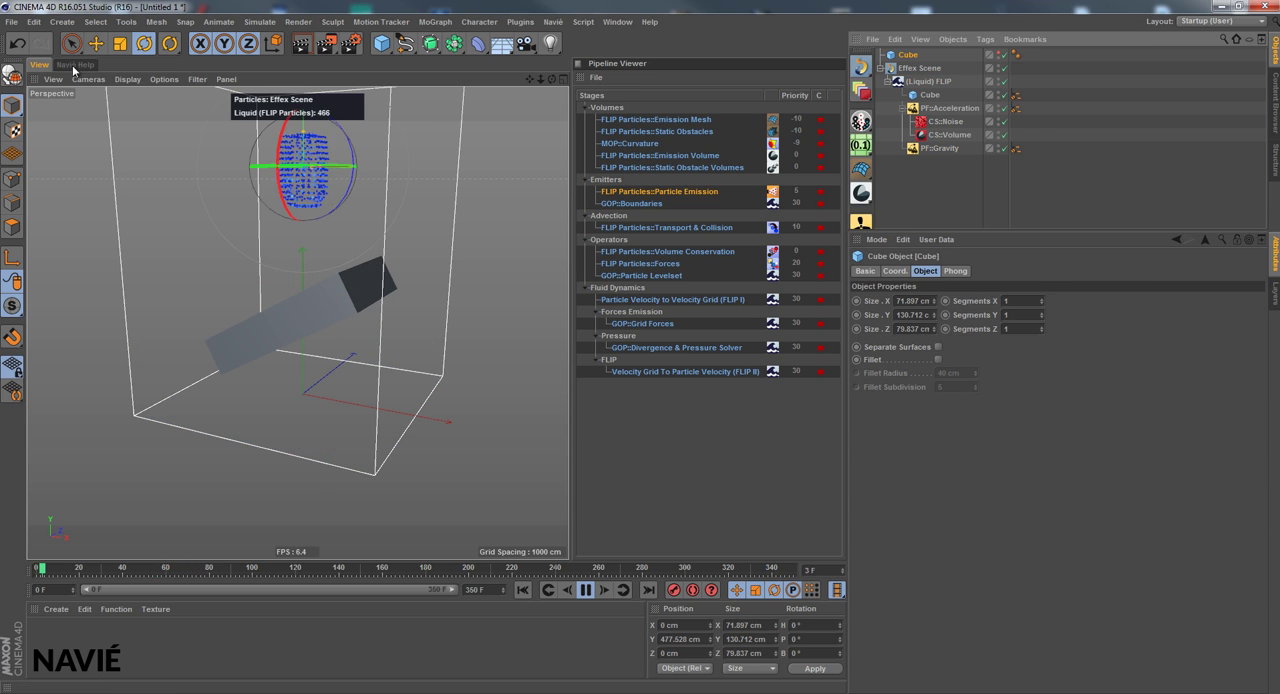
key(e)
drag(405, 254, 447, 234)
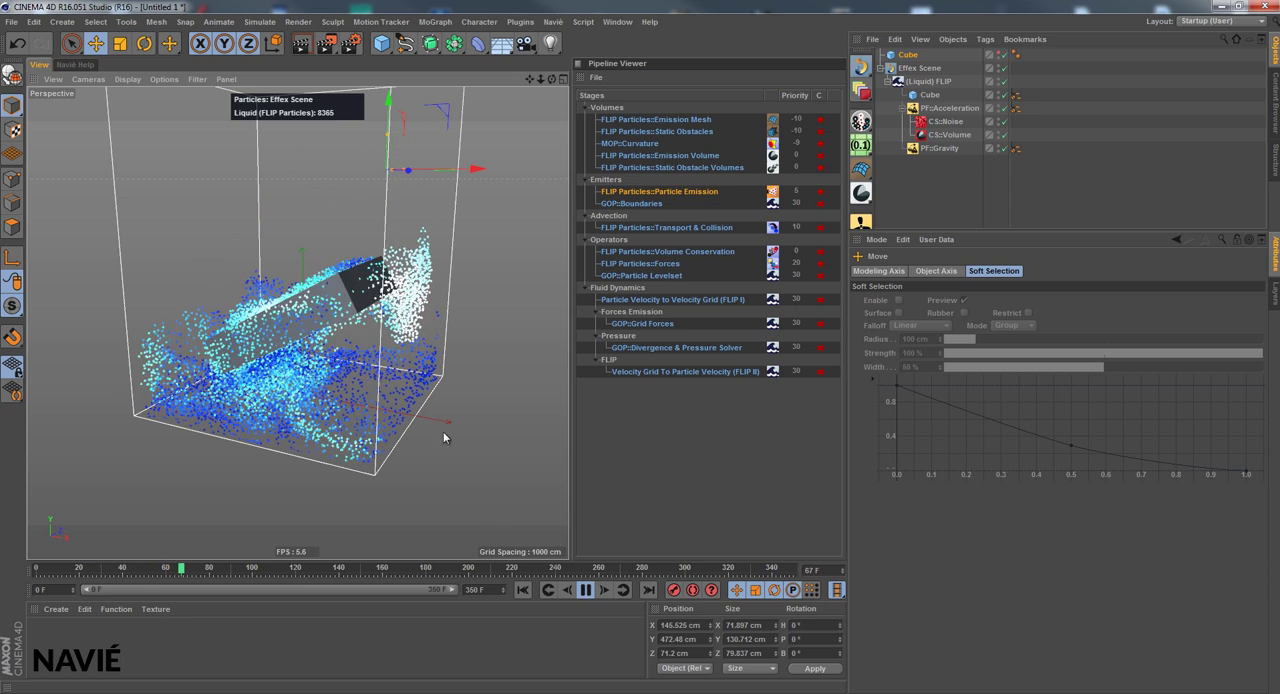
drag(548, 80, 626, 441)
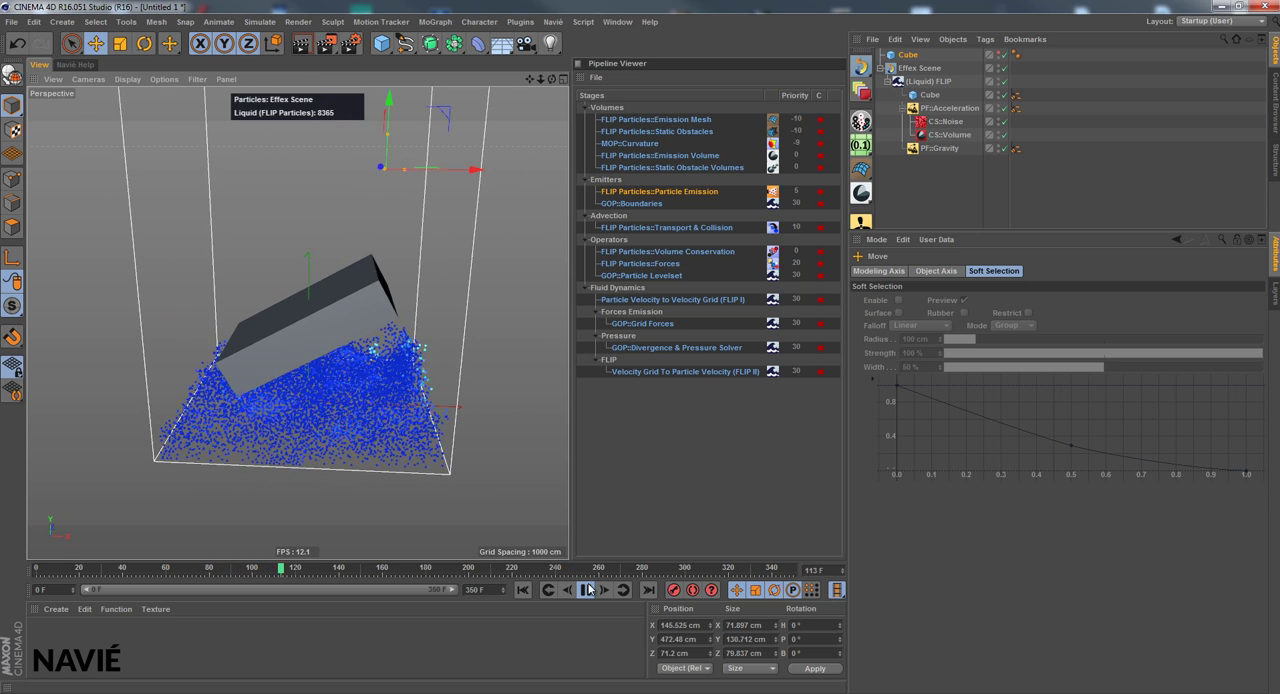
click(586, 590)
click(523, 590)
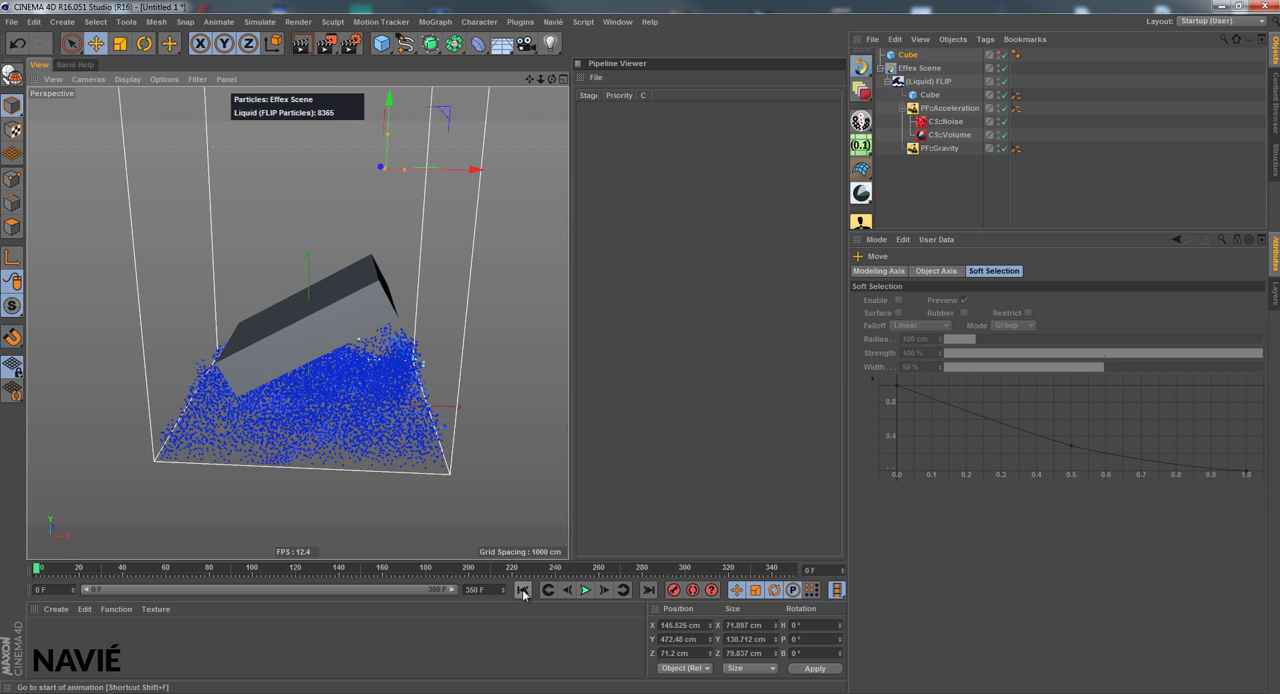
Unfold the Particle Forces constraints of (Liquid) FLIP and set its emission Start distance inside Volume to 100 %
click(902, 108)
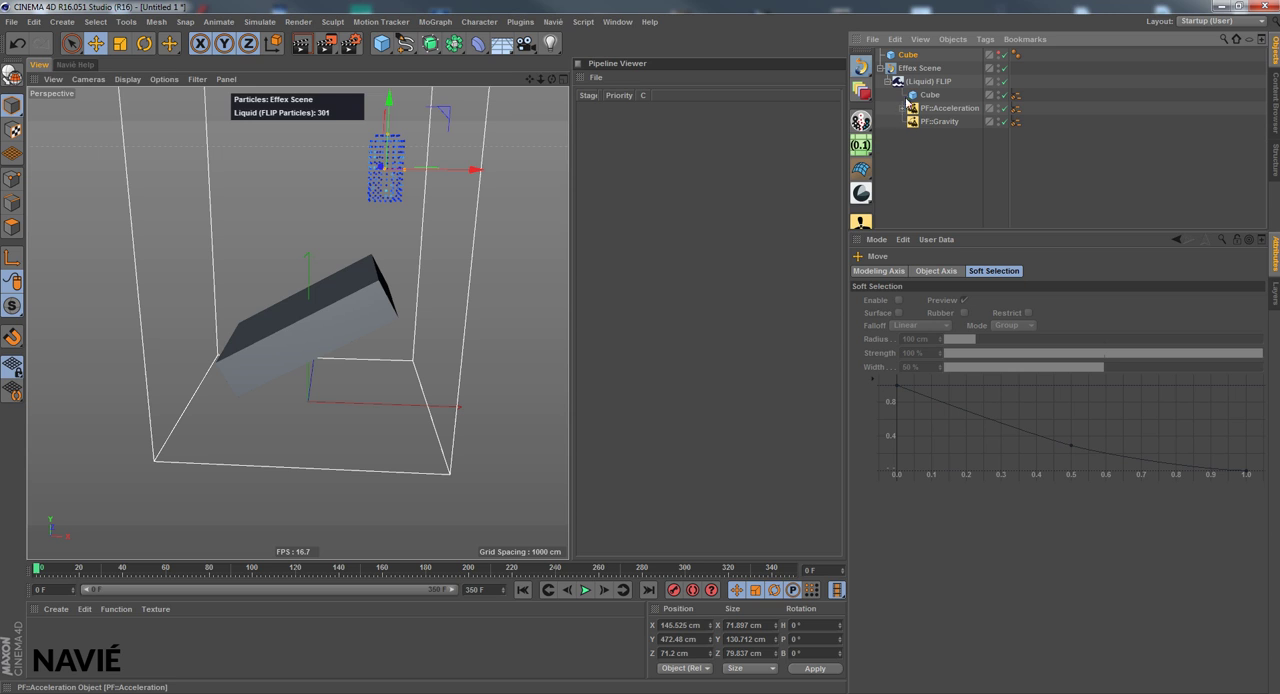
click(915, 82)
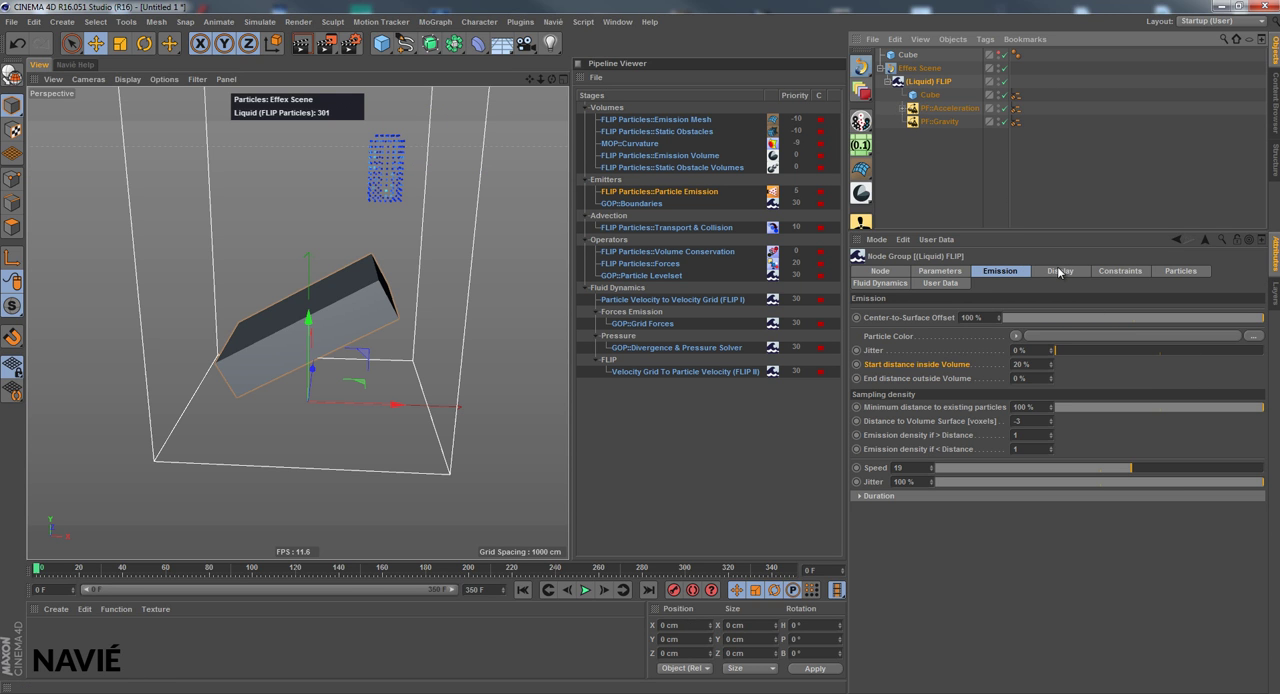
click(1114, 271)
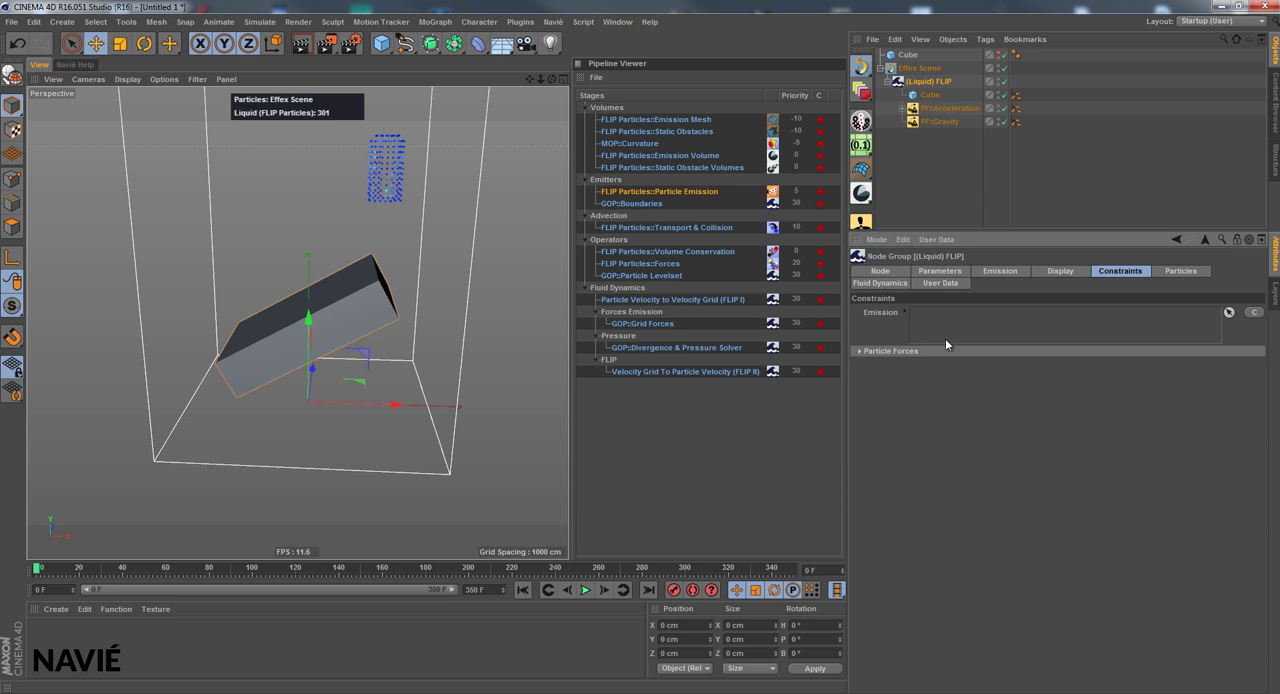
click(889, 352)
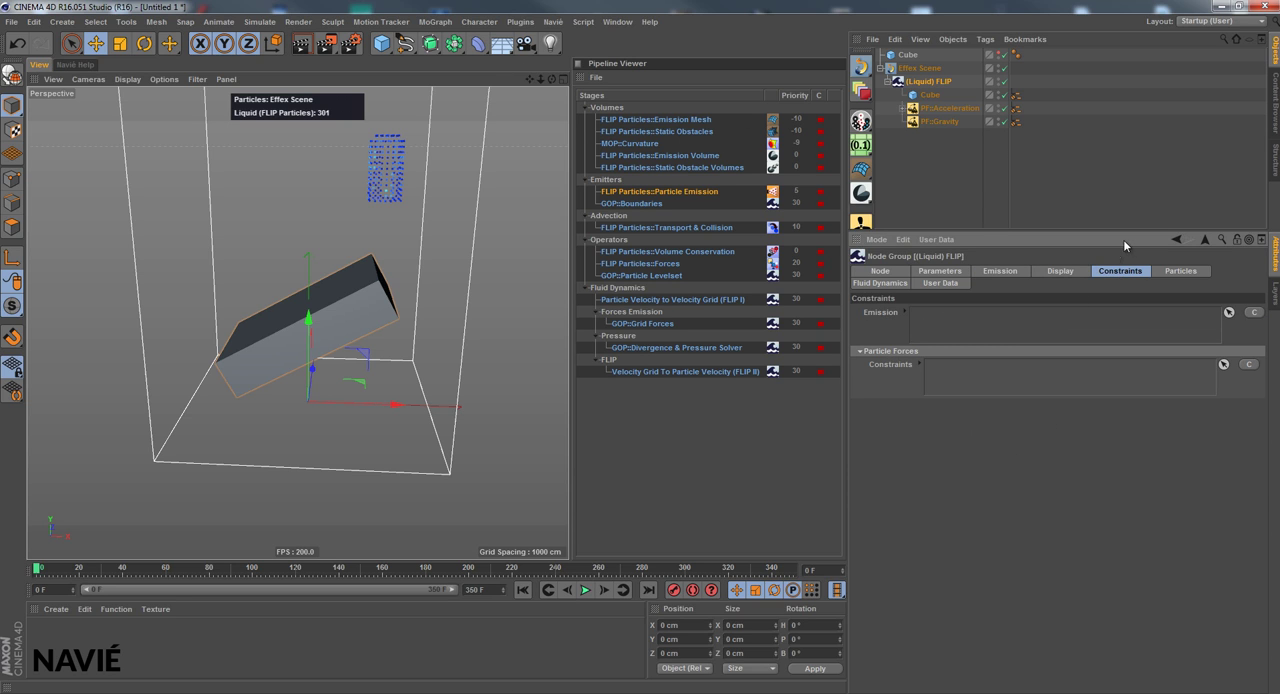
click(993, 272)
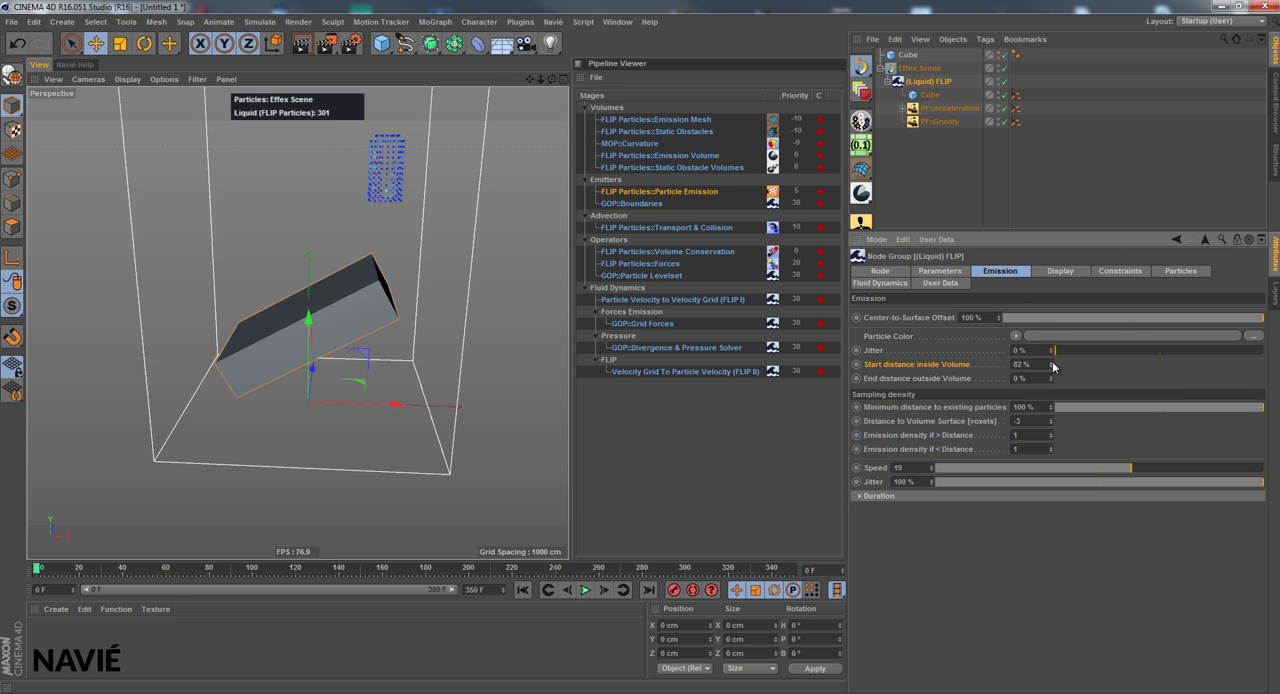
drag(1051, 366, 1051, 368)
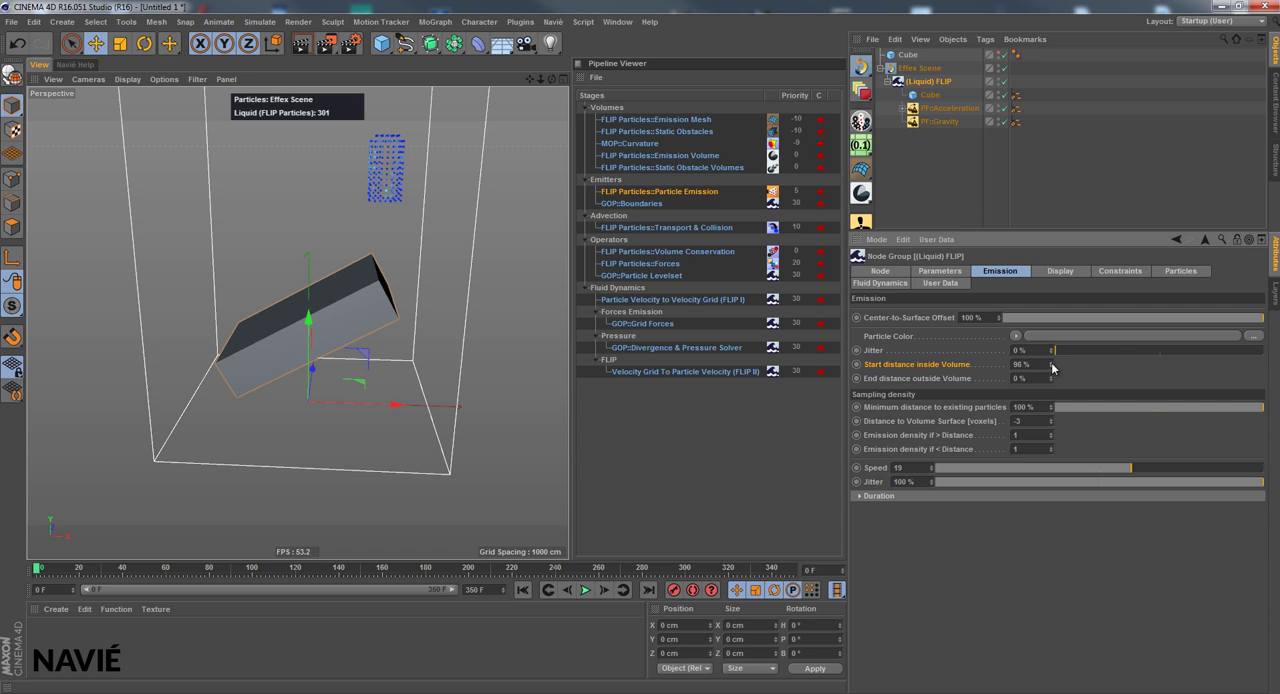
Add the existing CS::Noise as an Emission constraint of (Liquid) FLIP
click(1110, 271)
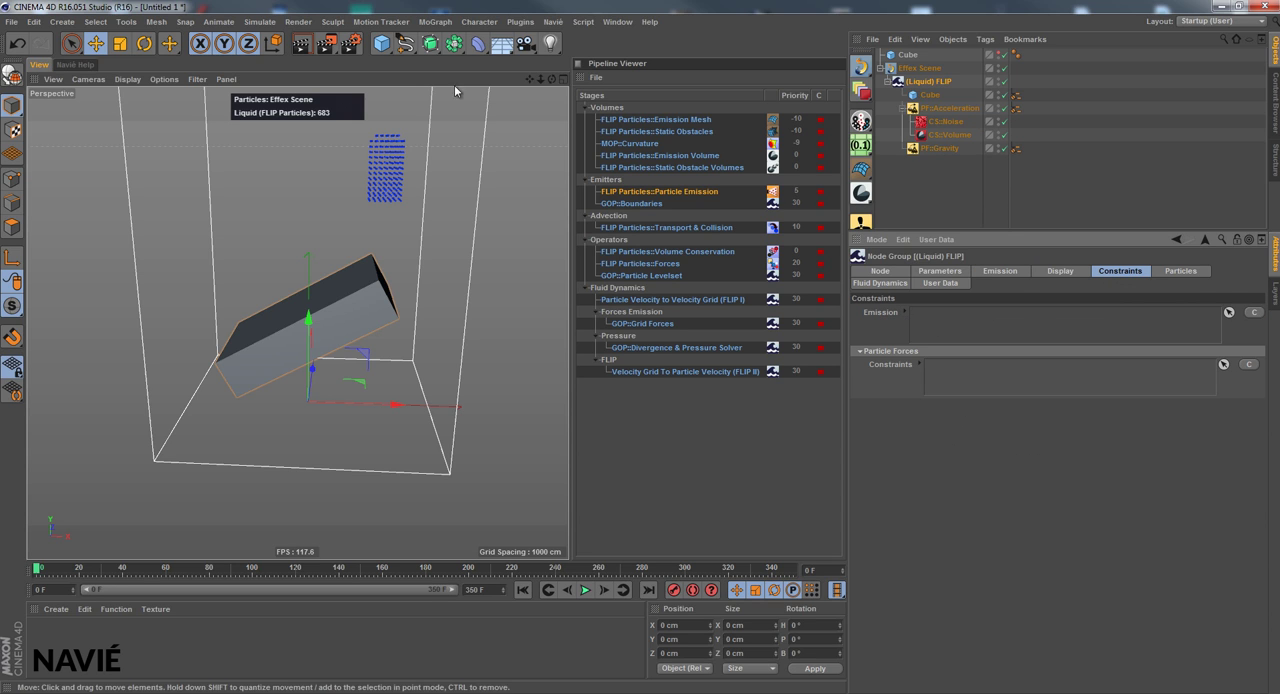
click(1255, 313)
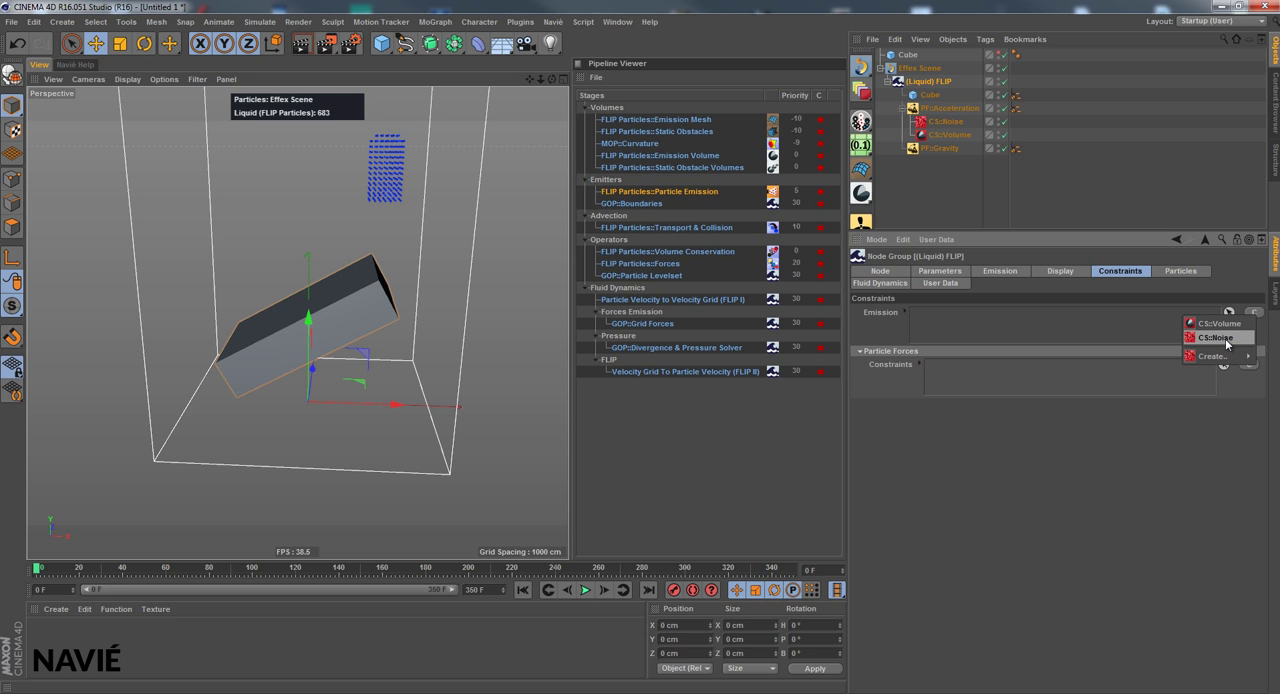
click(1216, 338)
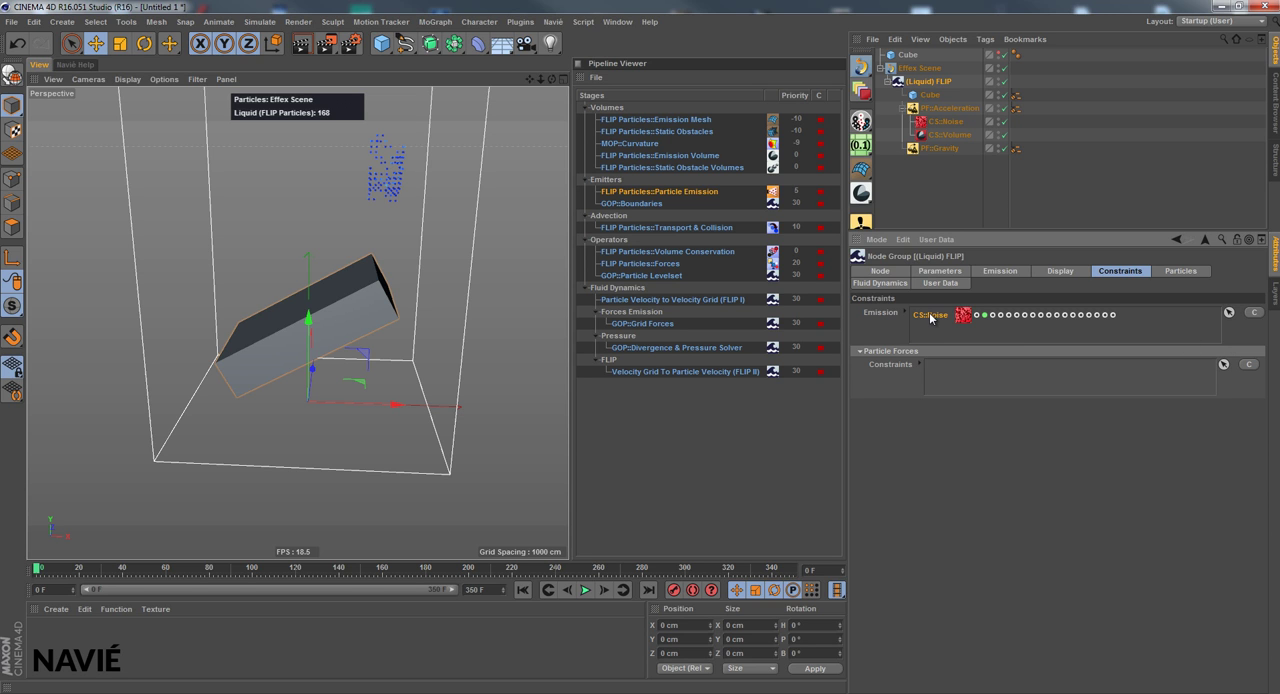
Move the upper Cube to about X -145, Y 463, Z 54 cm during playback, stop the simulation and return to frame 0
drag(549, 77, 569, 347)
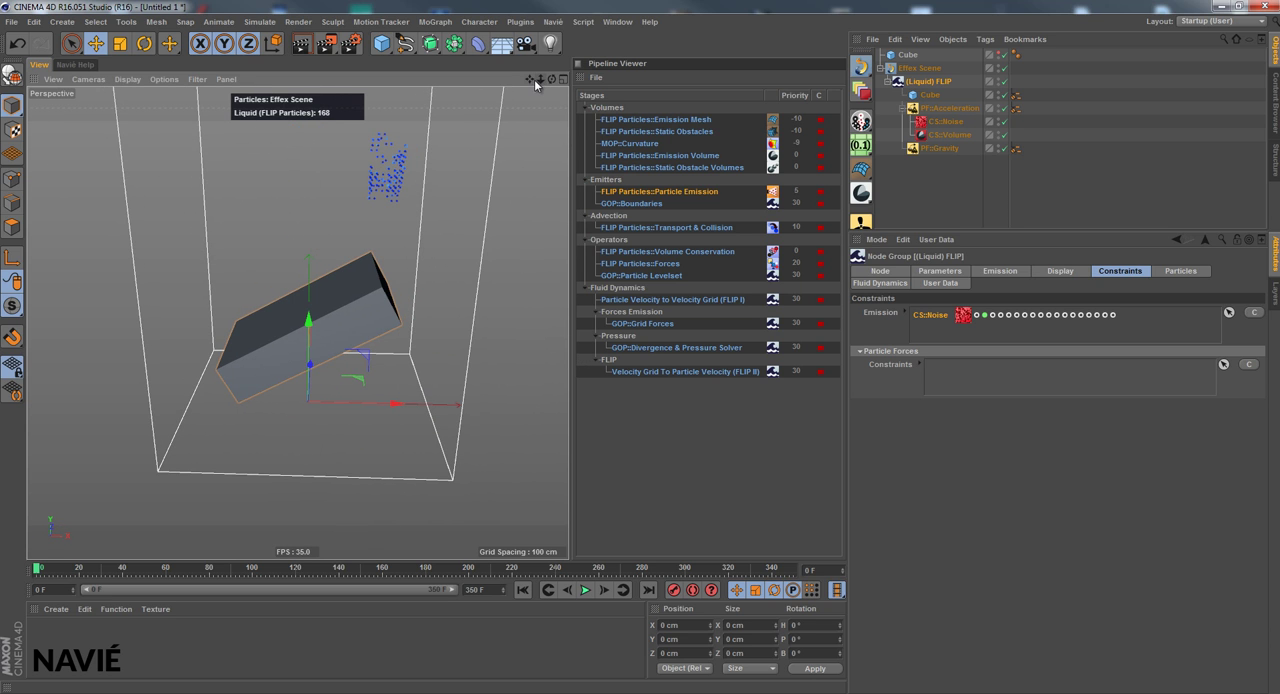
click(585, 590)
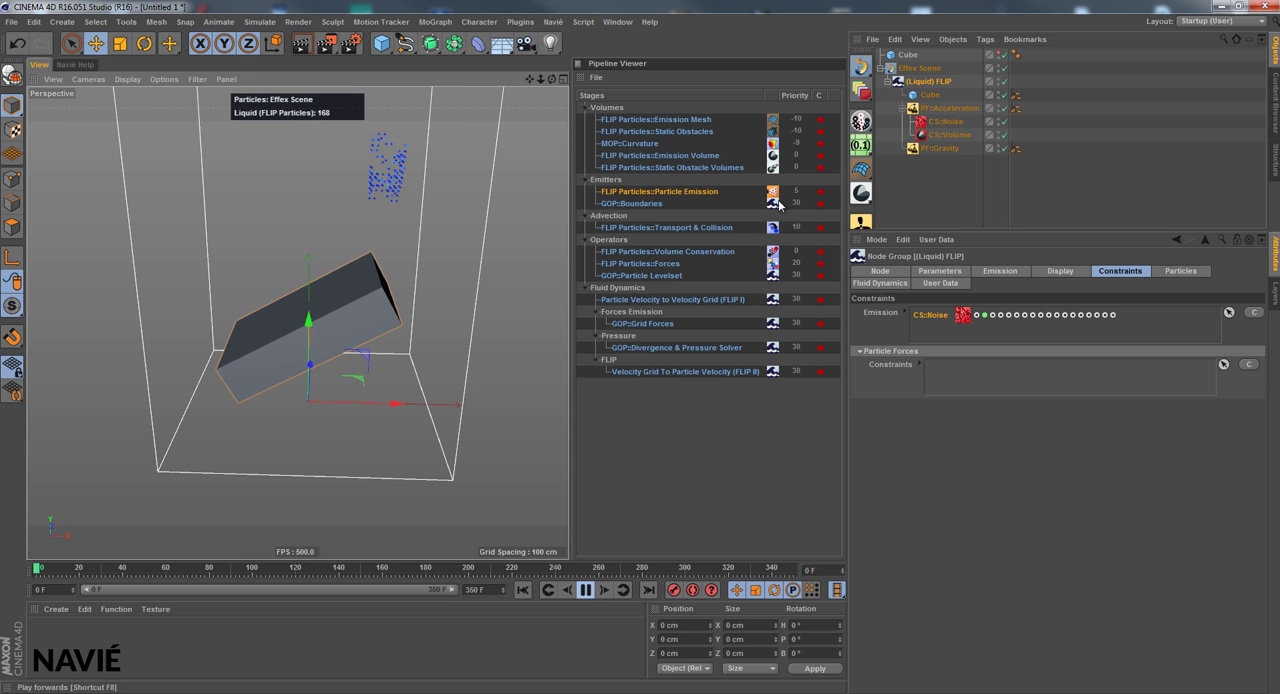
click(942, 55)
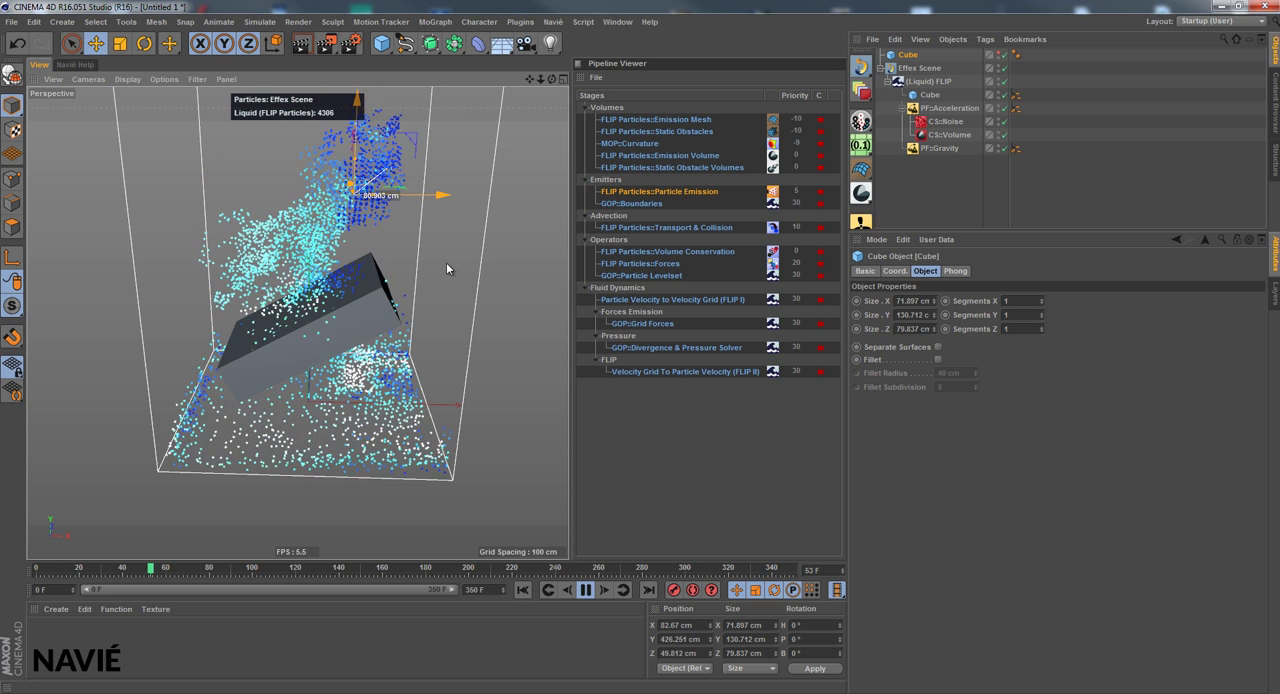
drag(446, 268, 355, 250)
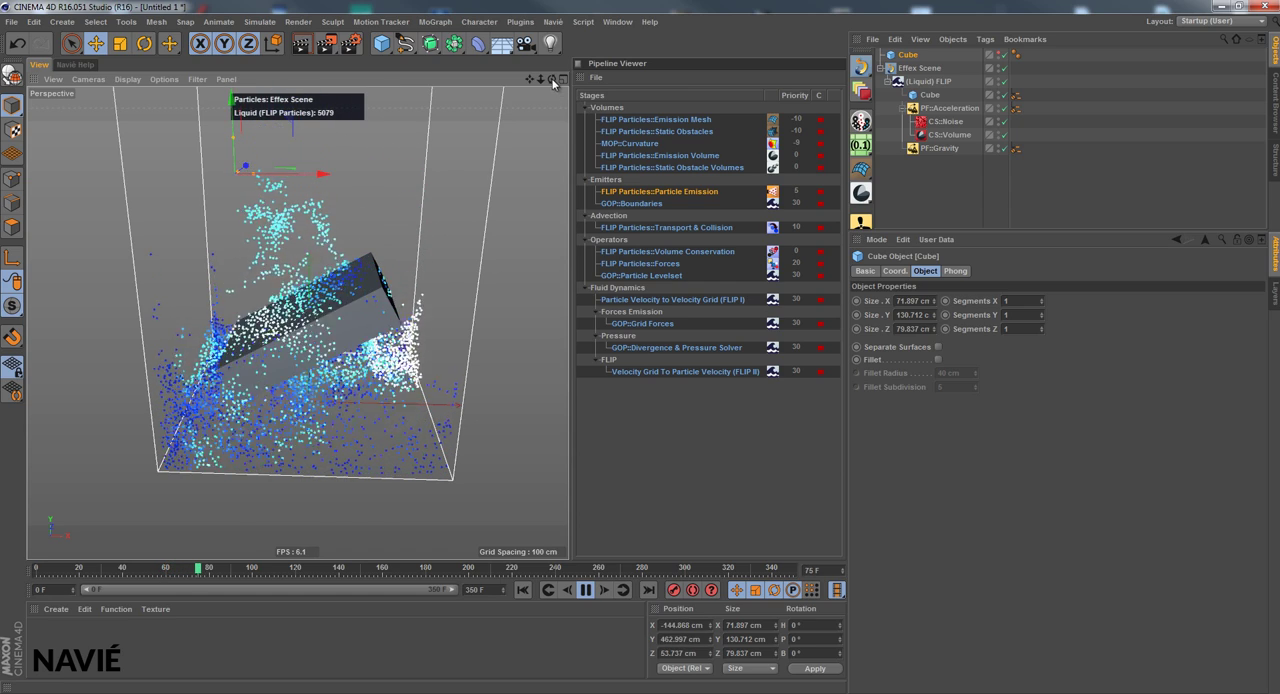
drag(553, 83, 566, 348)
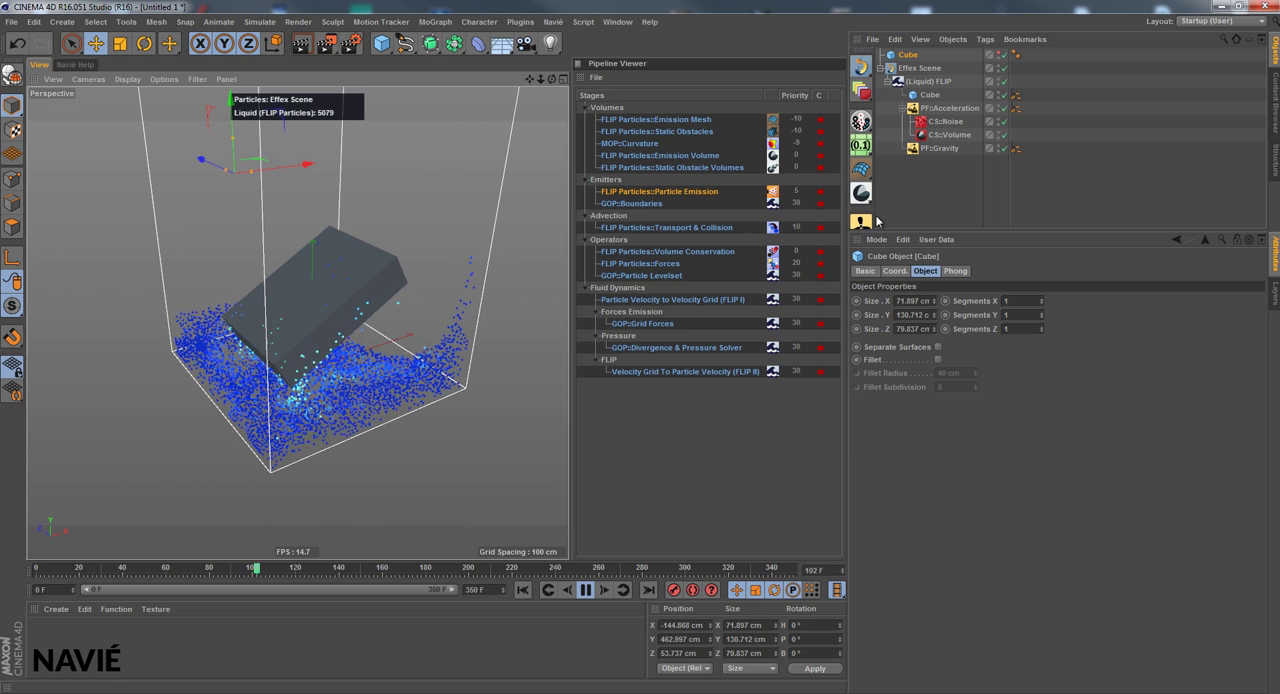
click(586, 591)
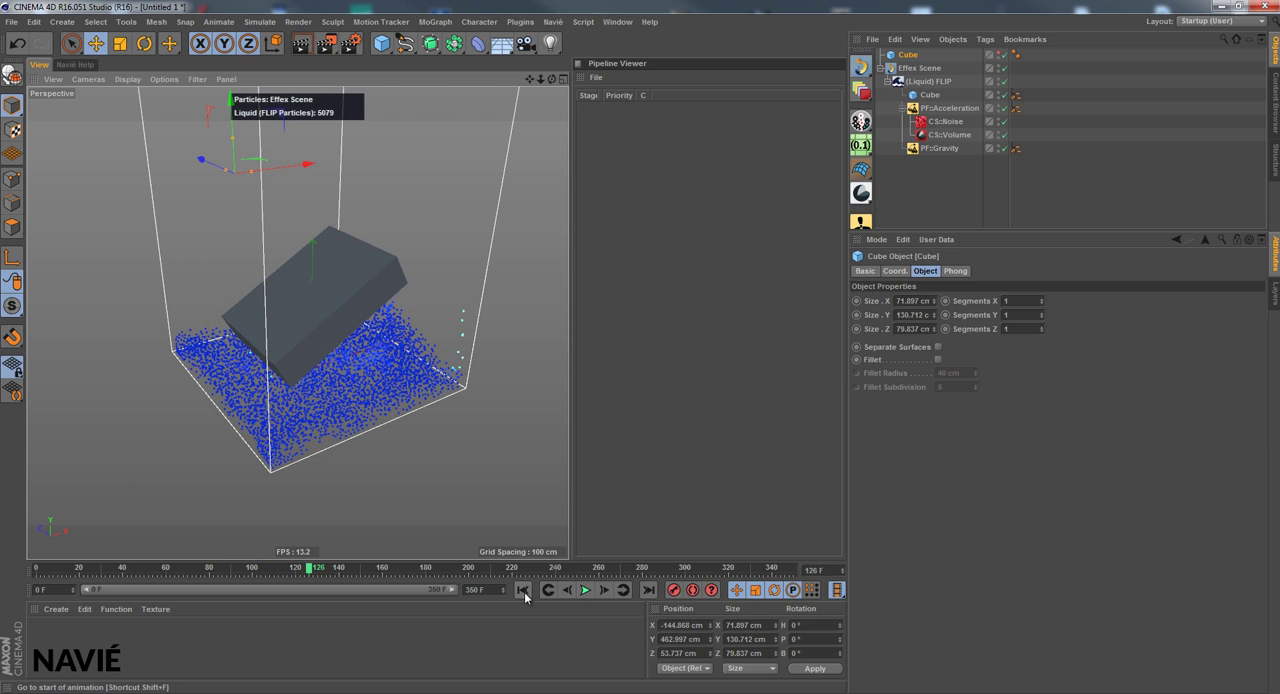
click(523, 591)
Examine the Integrator and Collision Detection options in the particle settings of (Liquid) FLIP
click(930, 82)
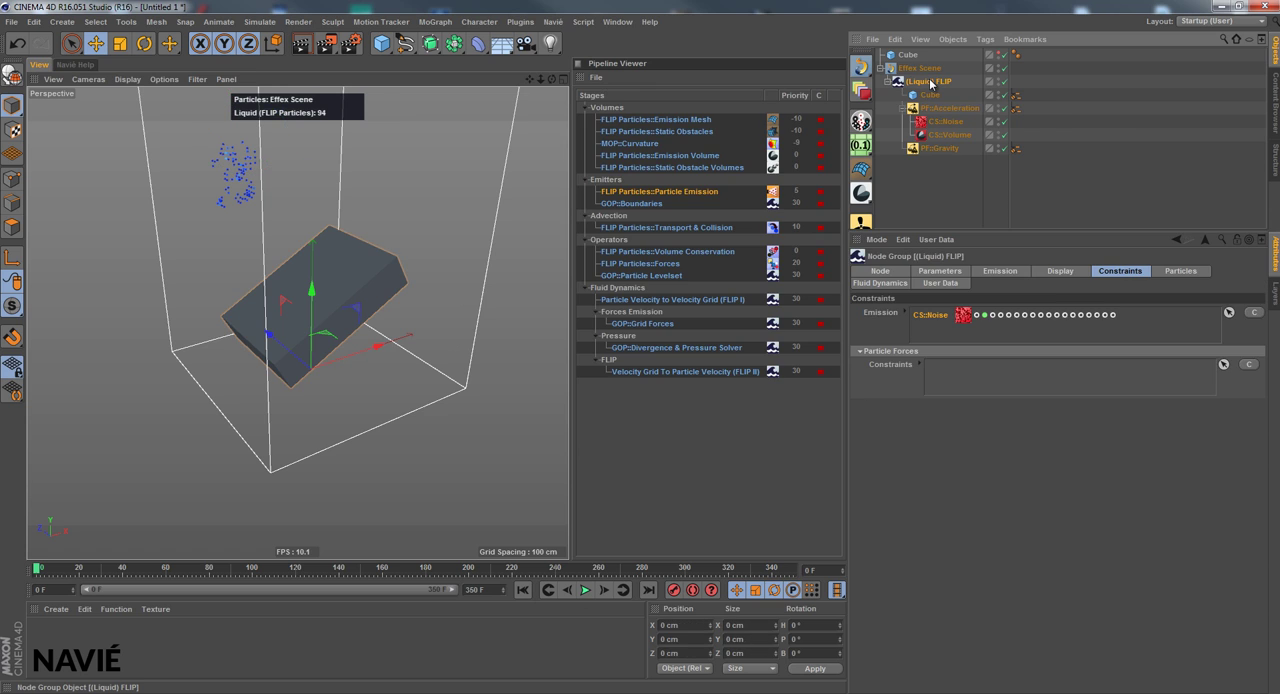
click(1182, 271)
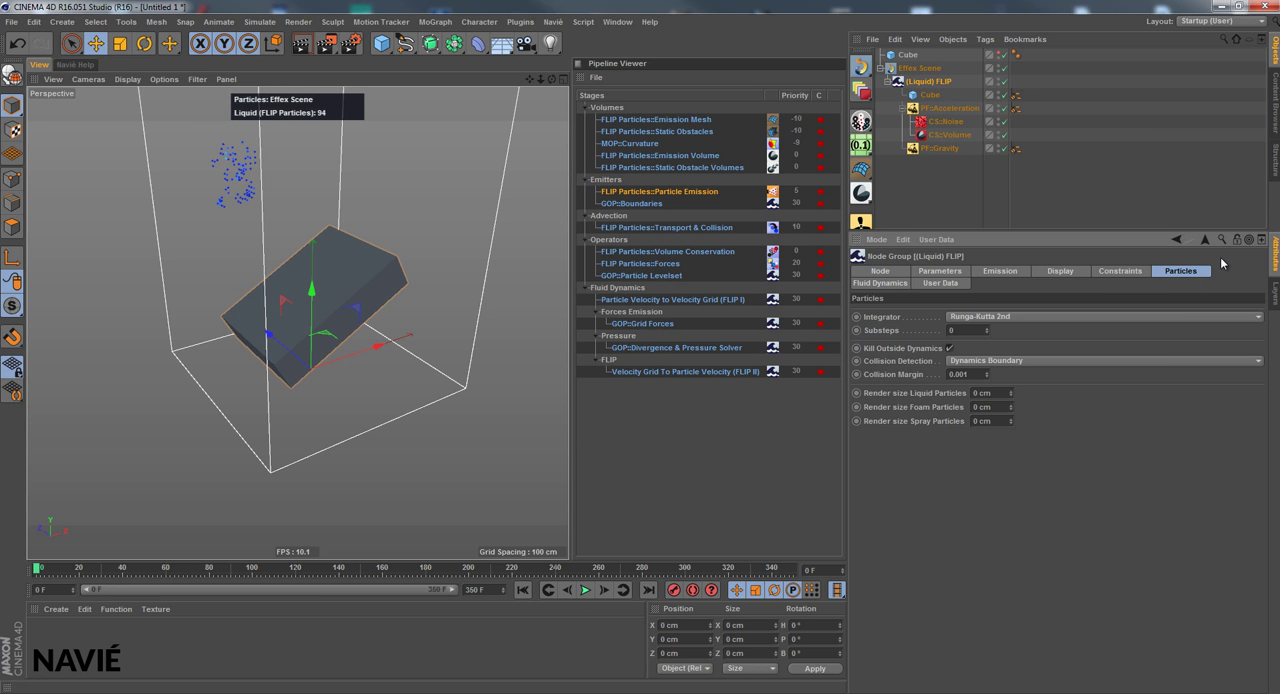
drag(531, 80, 541, 92)
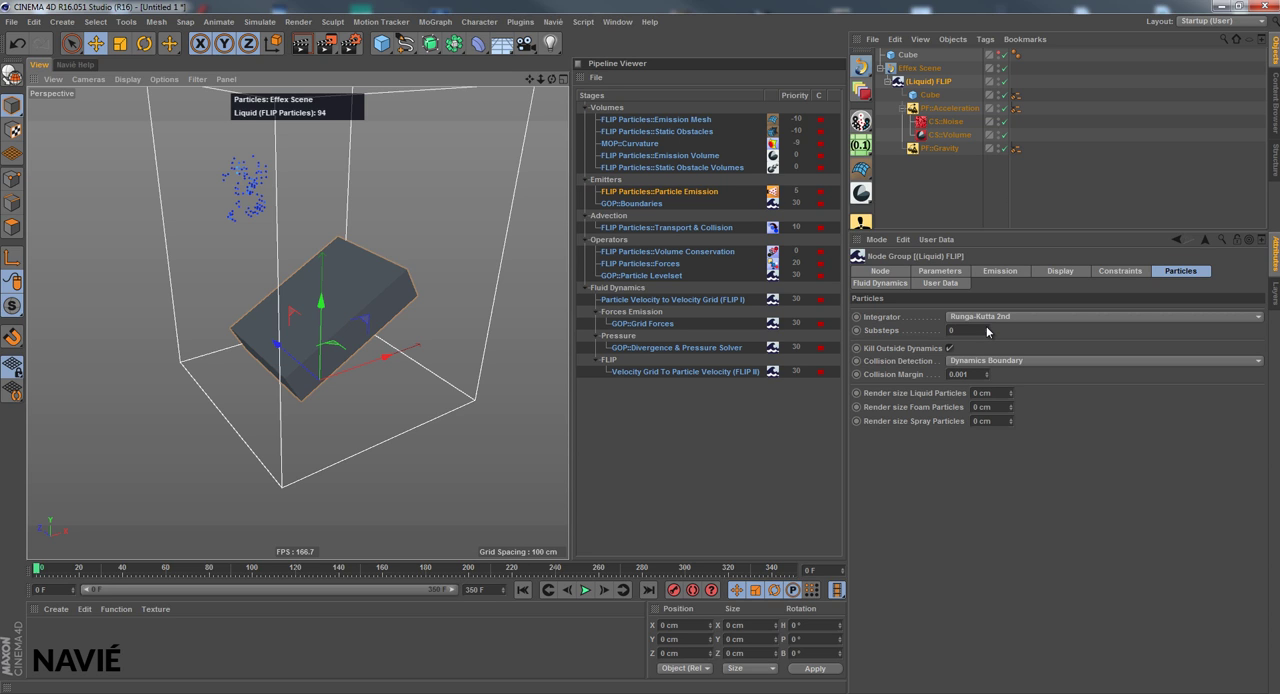
click(992, 316)
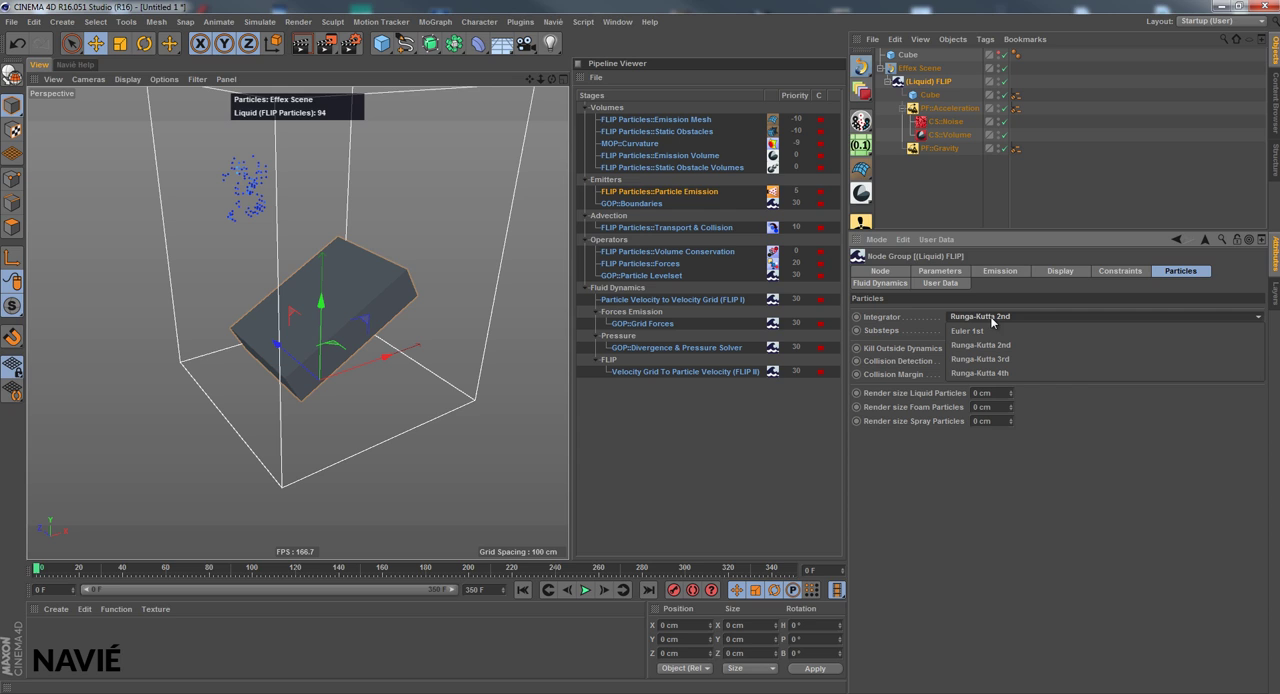
click(924, 328)
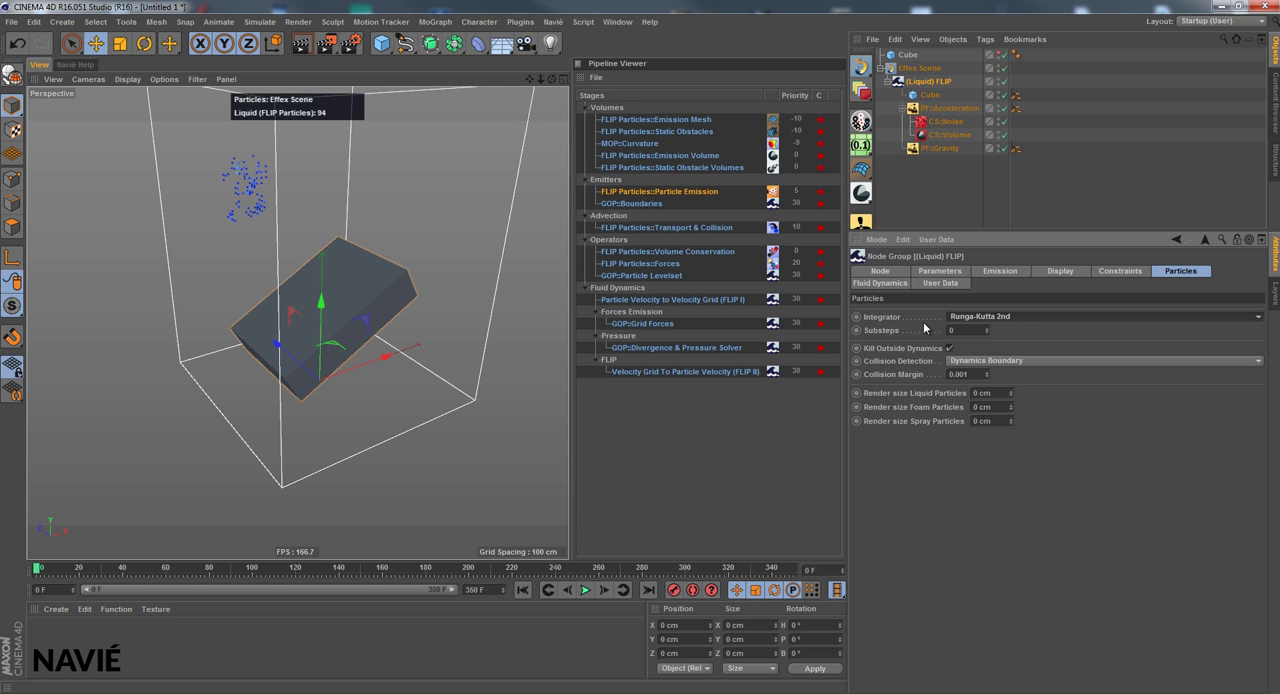
click(1010, 361)
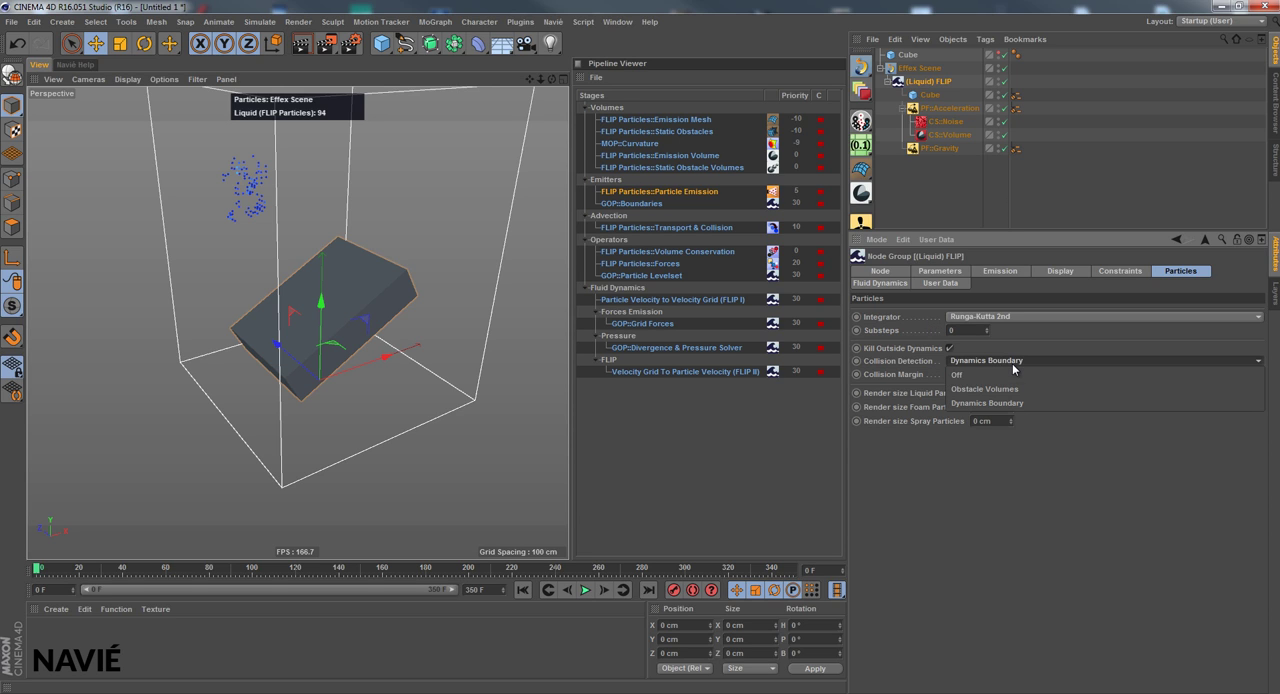
click(890, 366)
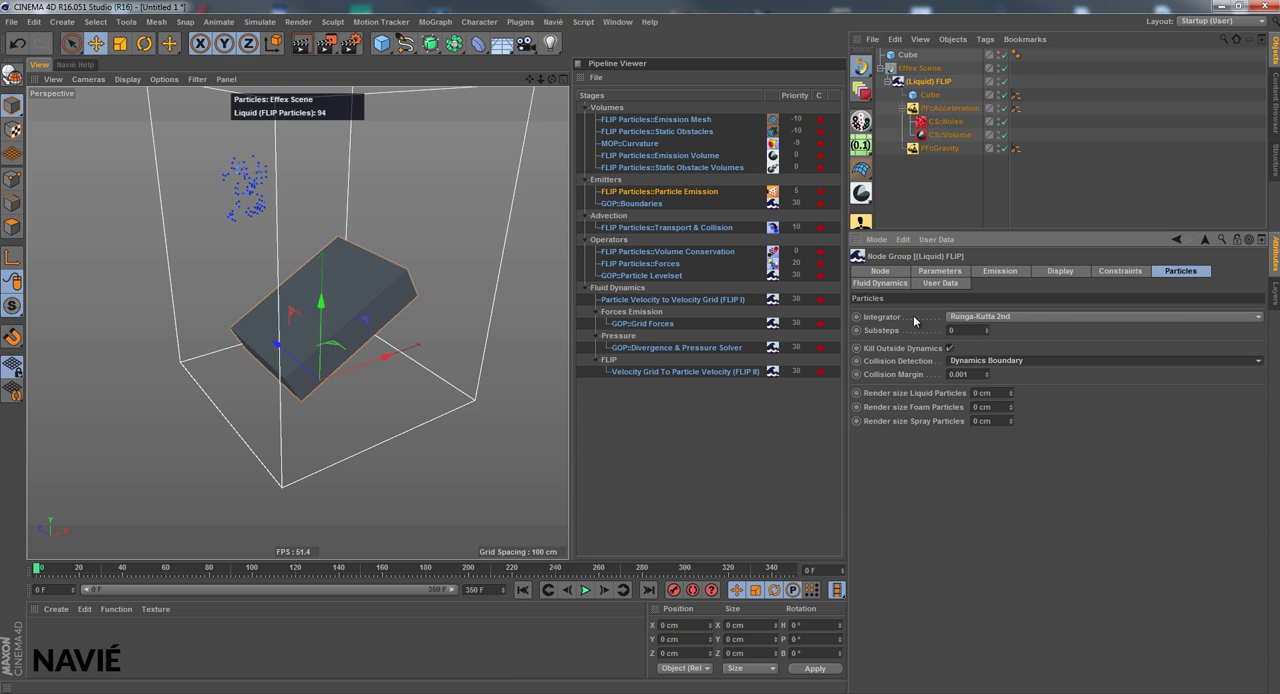
Set the render size of liquid particles to 1 cm and render the view with the upper Cube hidden from rendering
alt+drag(570, 349, 566, 341)
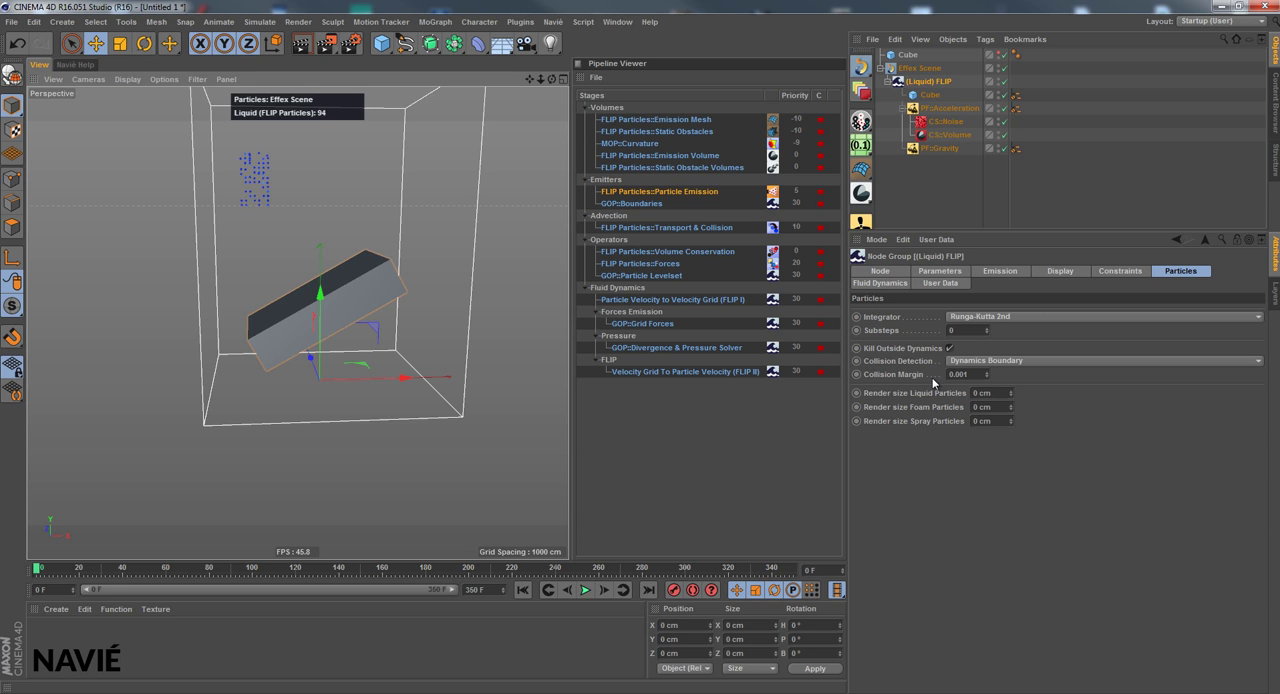
click(1010, 389)
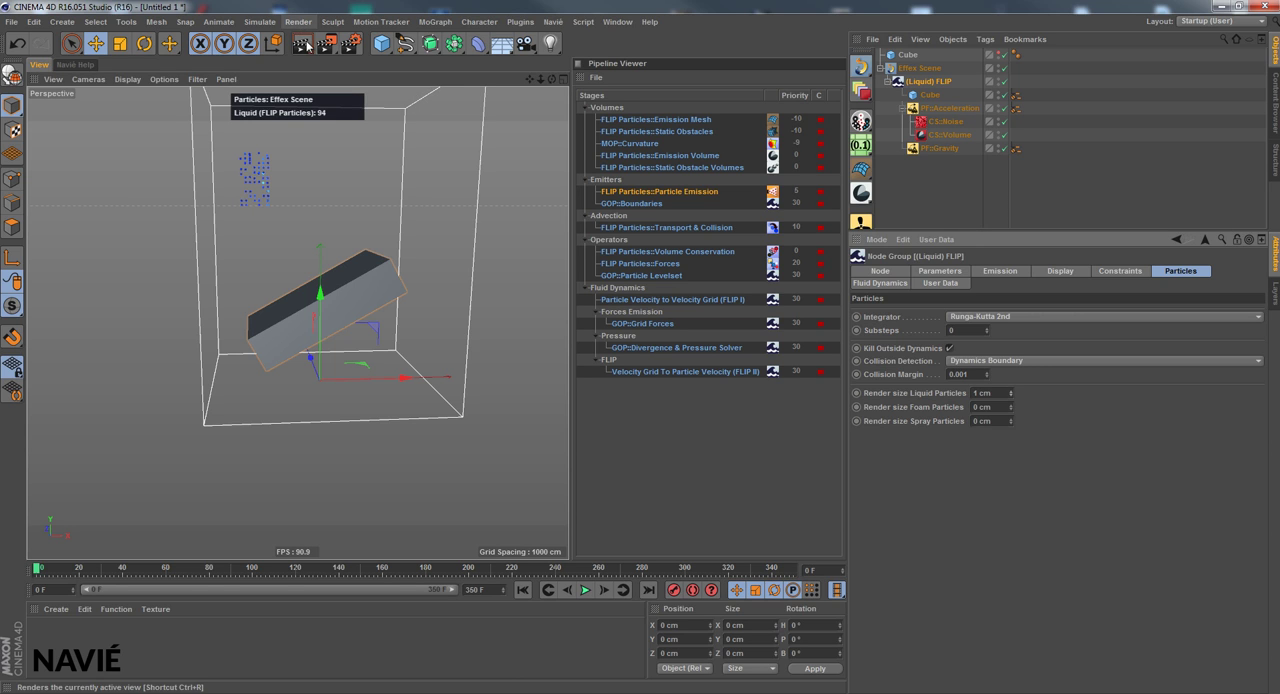
click(303, 44)
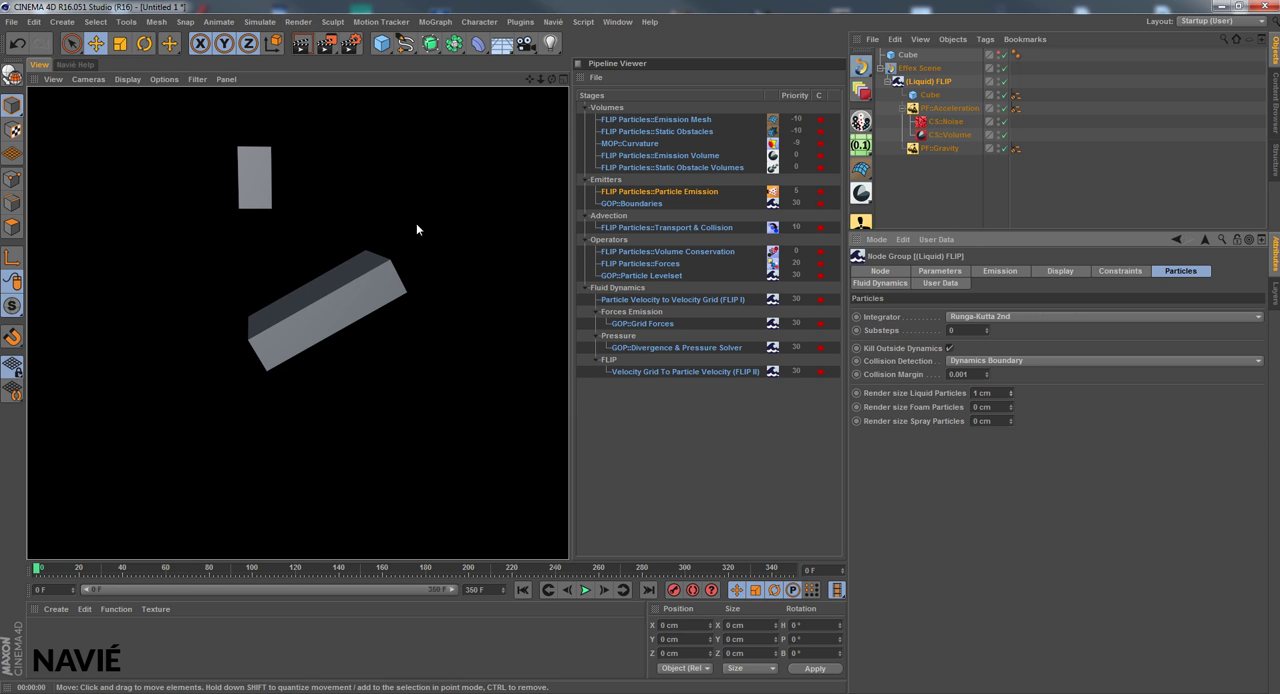
click(998, 57)
click(303, 44)
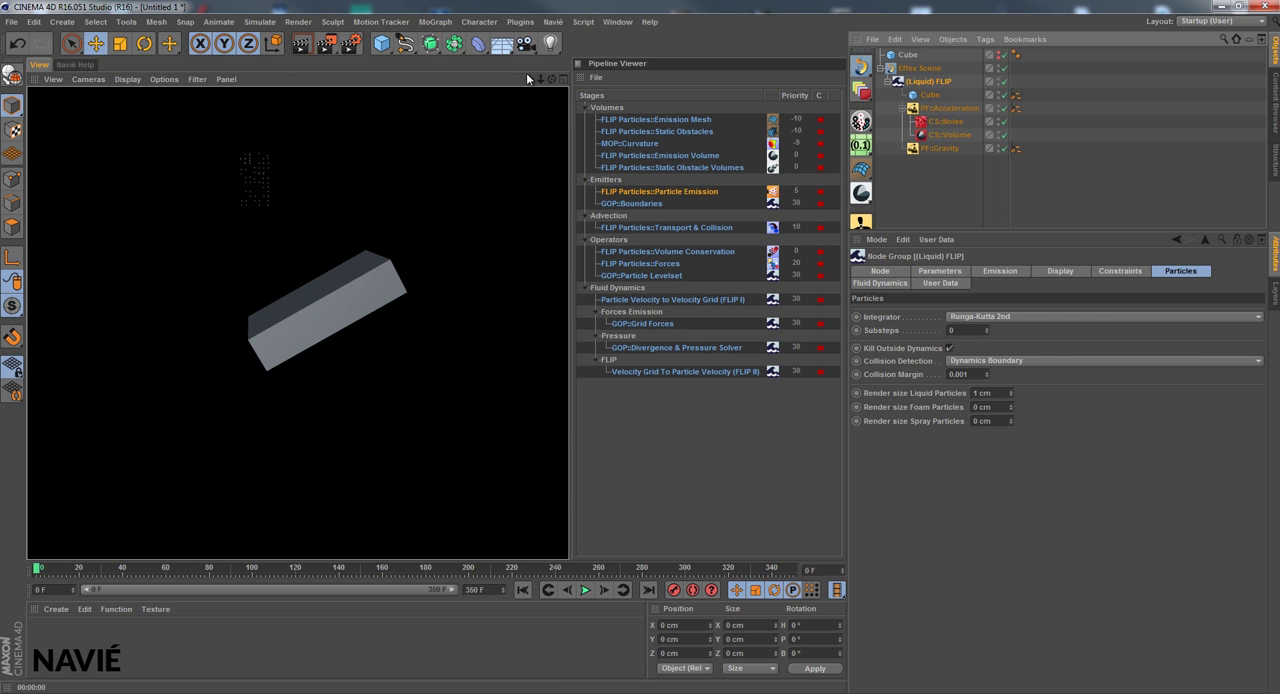
Play the simulation to frame 43 with the whole domain in view and render that frame
drag(528, 78, 568, 347)
right_drag(528, 78, 571, 349)
click(590, 593)
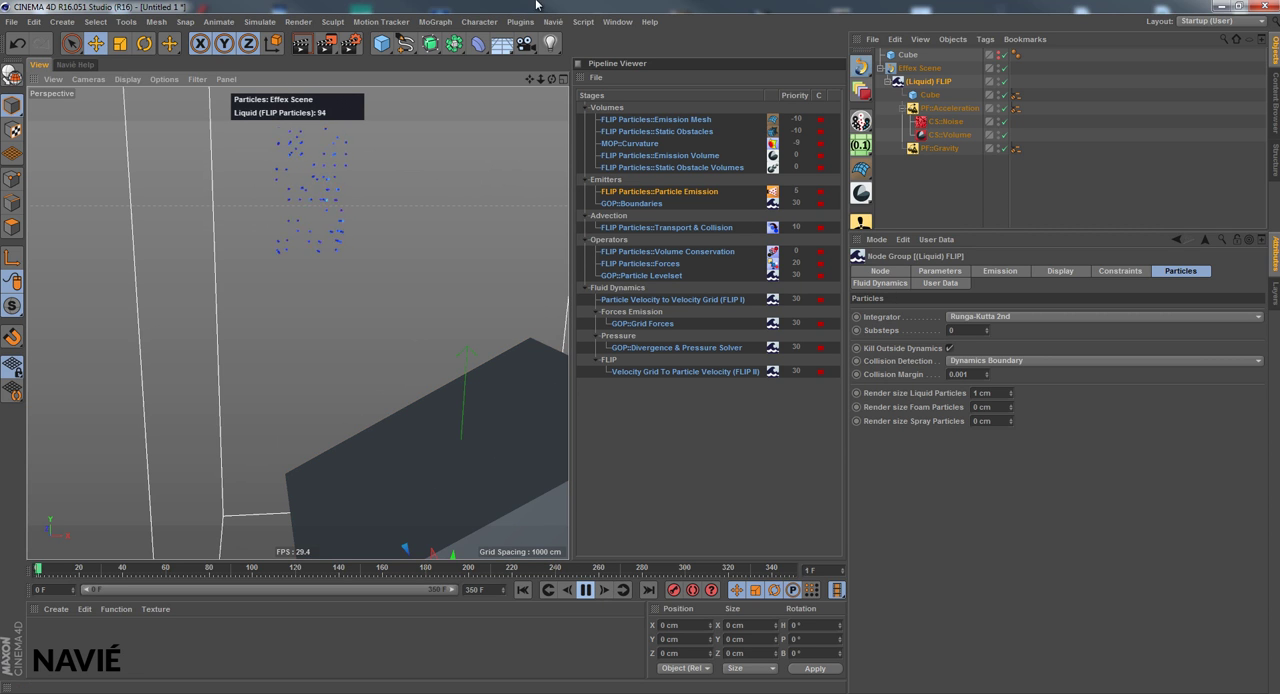
right_drag(528, 78, 566, 348)
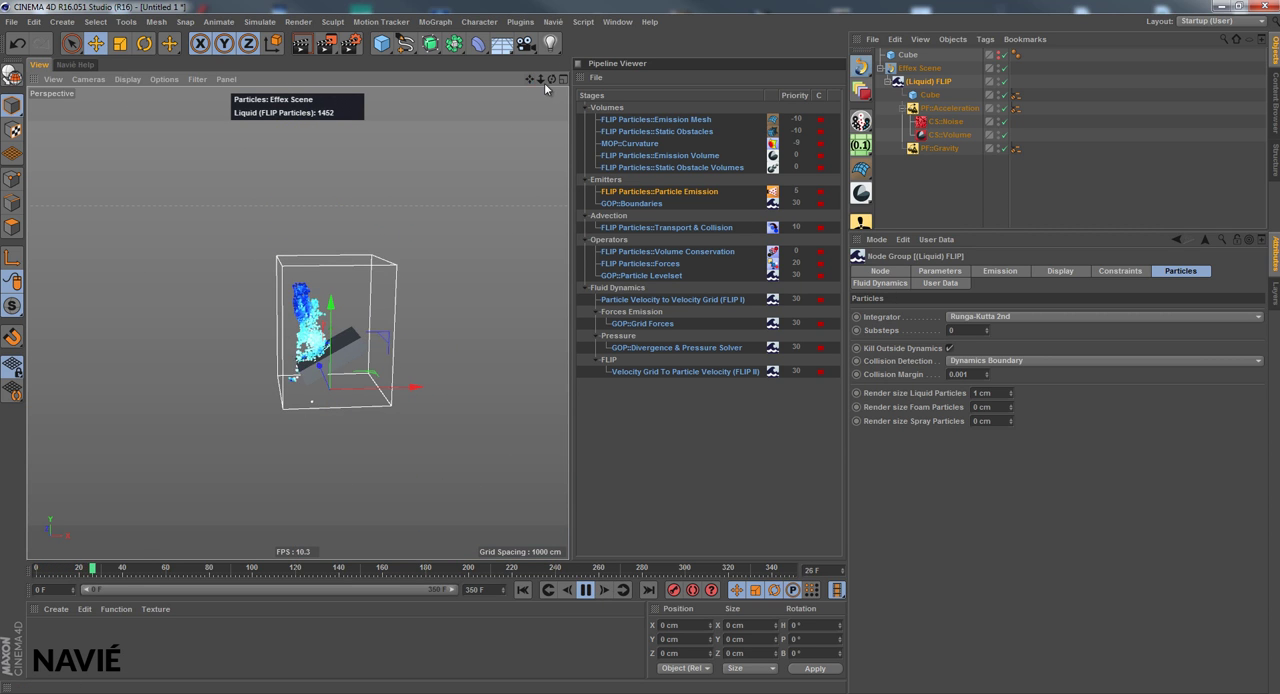
right_drag(530, 80, 574, 347)
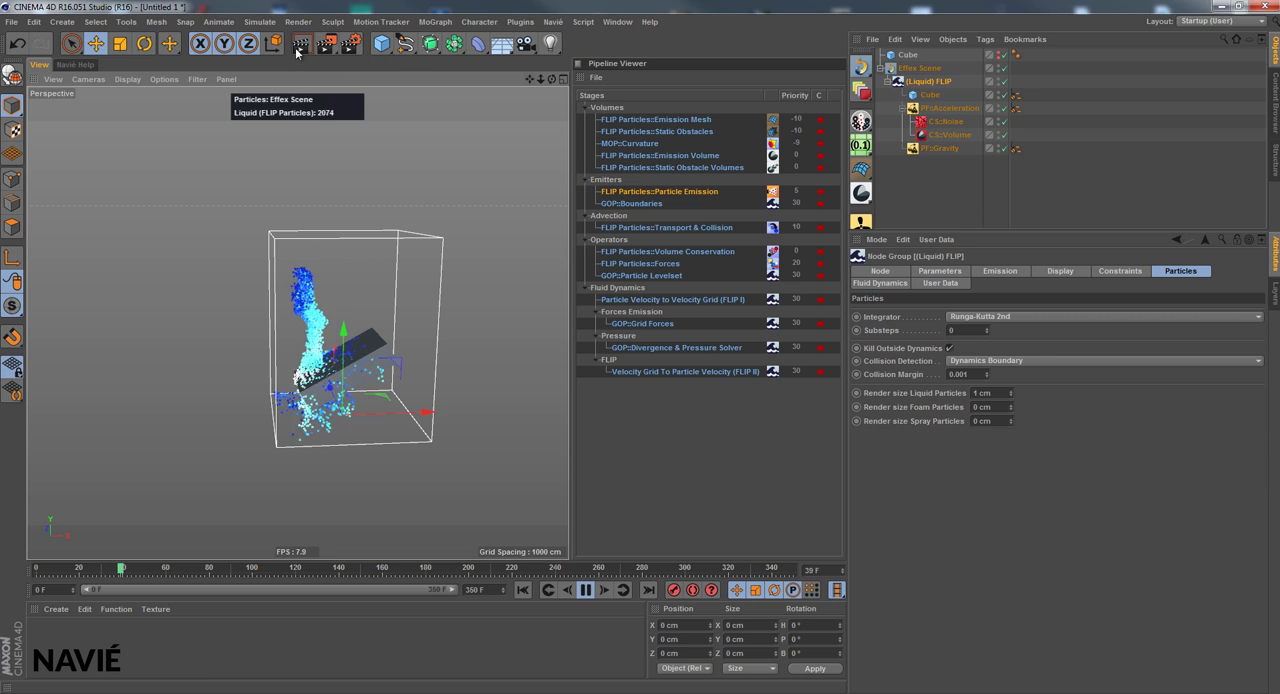
key(ctrl+r)
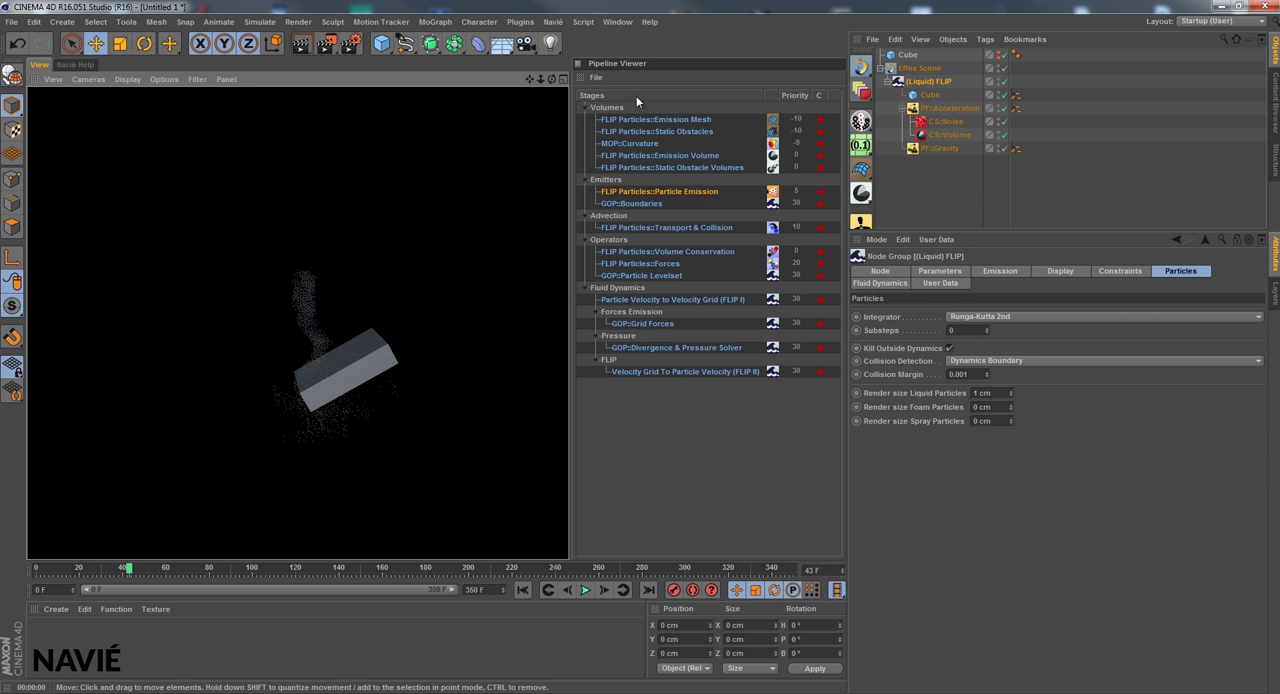
right_drag(527, 79, 567, 352)
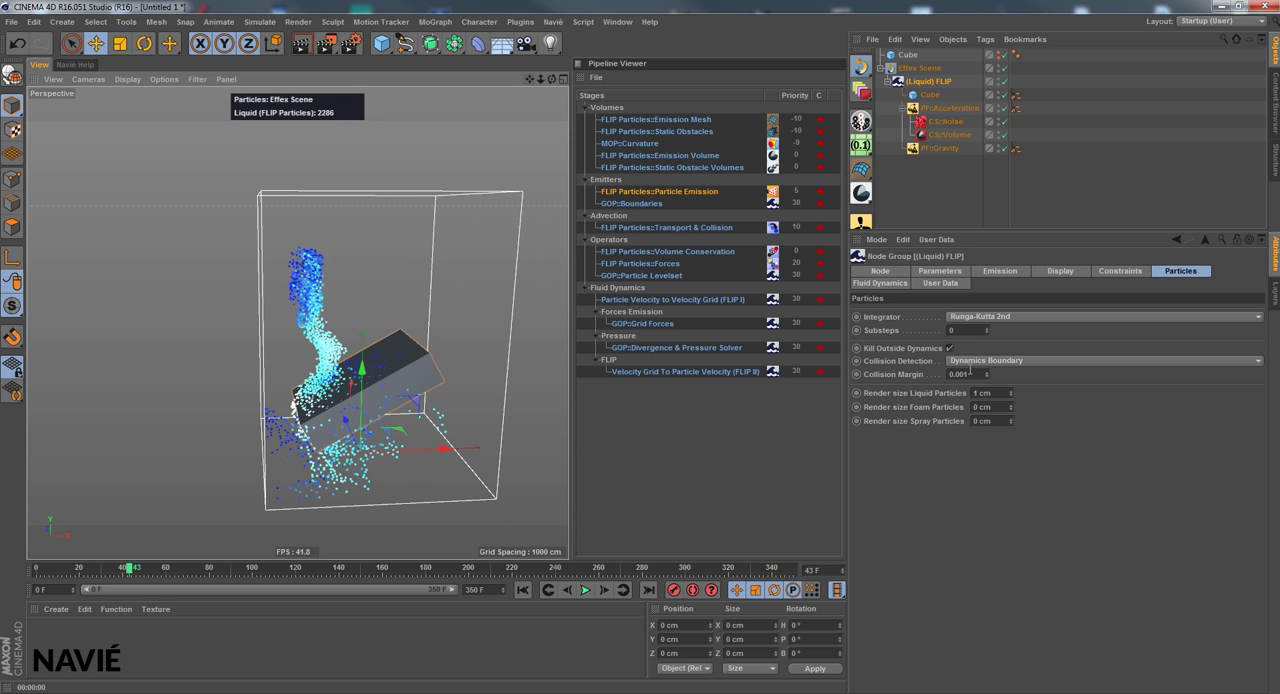
Create a new standard material and assign it to (Liquid) FLIP
click(919, 392)
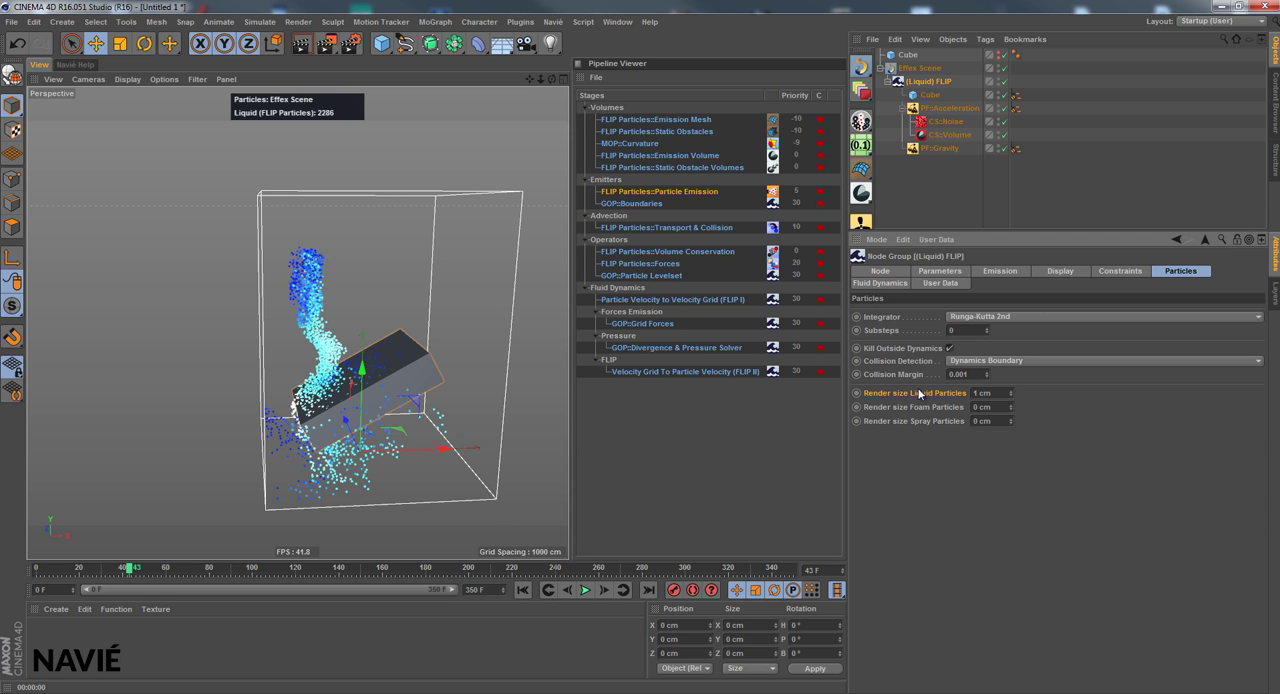
click(55, 609)
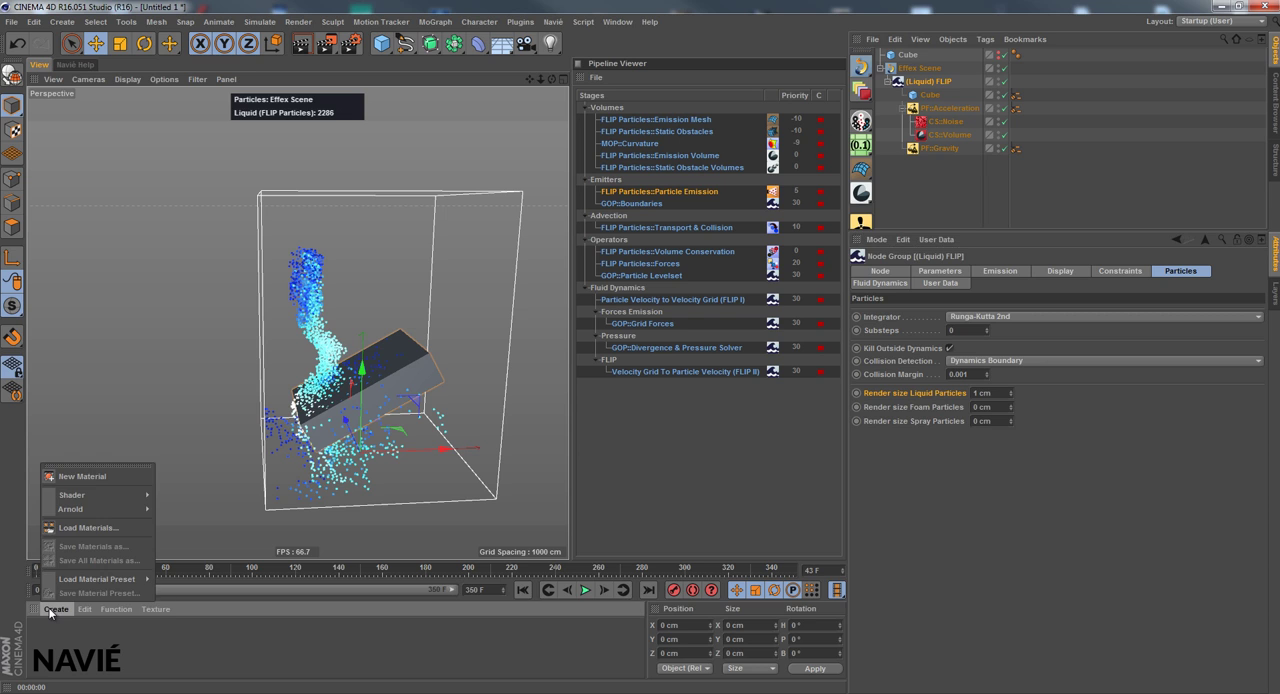
click(75, 476)
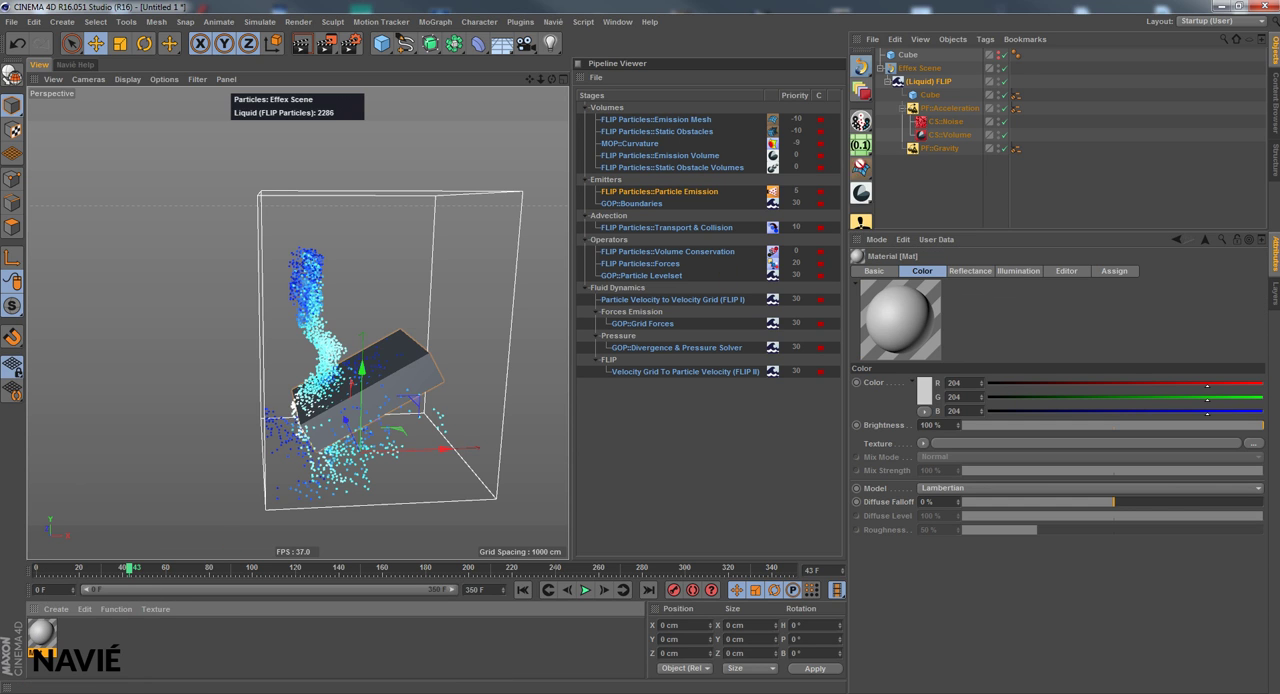
drag(860, 164, 947, 80)
click(906, 79)
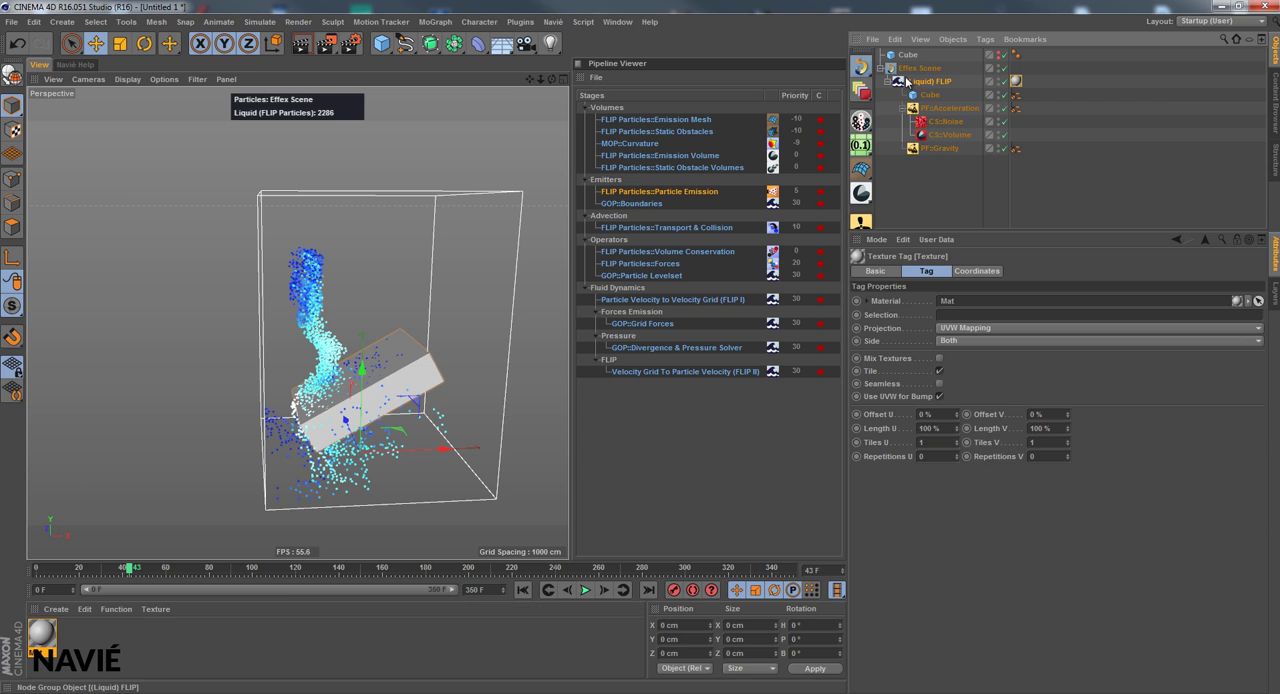
click(906, 81)
Move the obstacle Cube out of the (Liquid) FLIP group to the top level, directly above Effex Scene
click(42, 632)
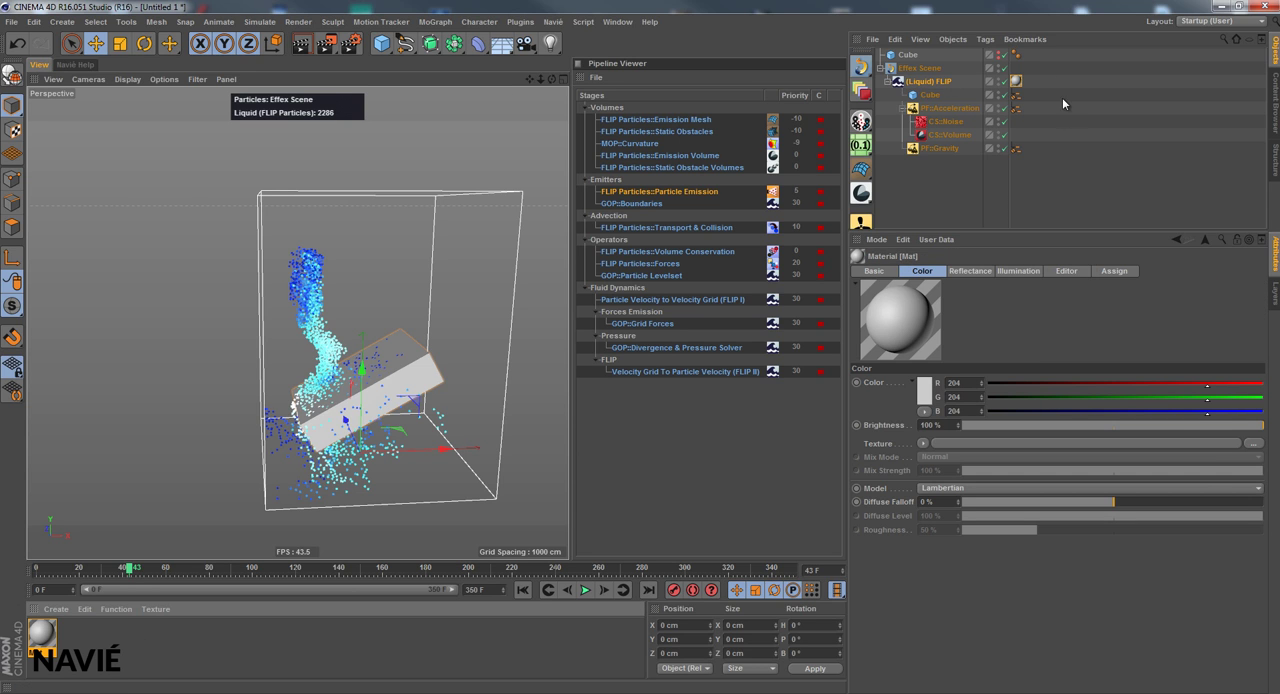
drag(933, 98, 906, 62)
click(930, 94)
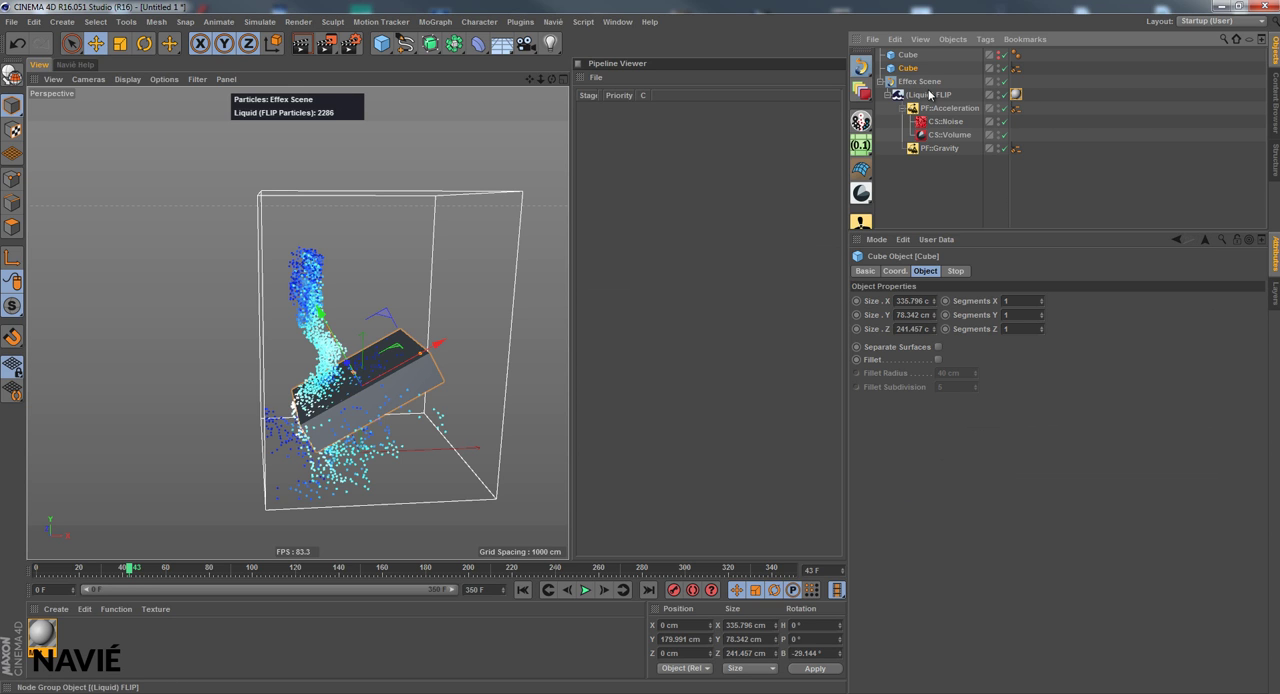
Enable the Luminance channel of the new material and give it a blue luminance color with G 121 and B 255
click(56, 638)
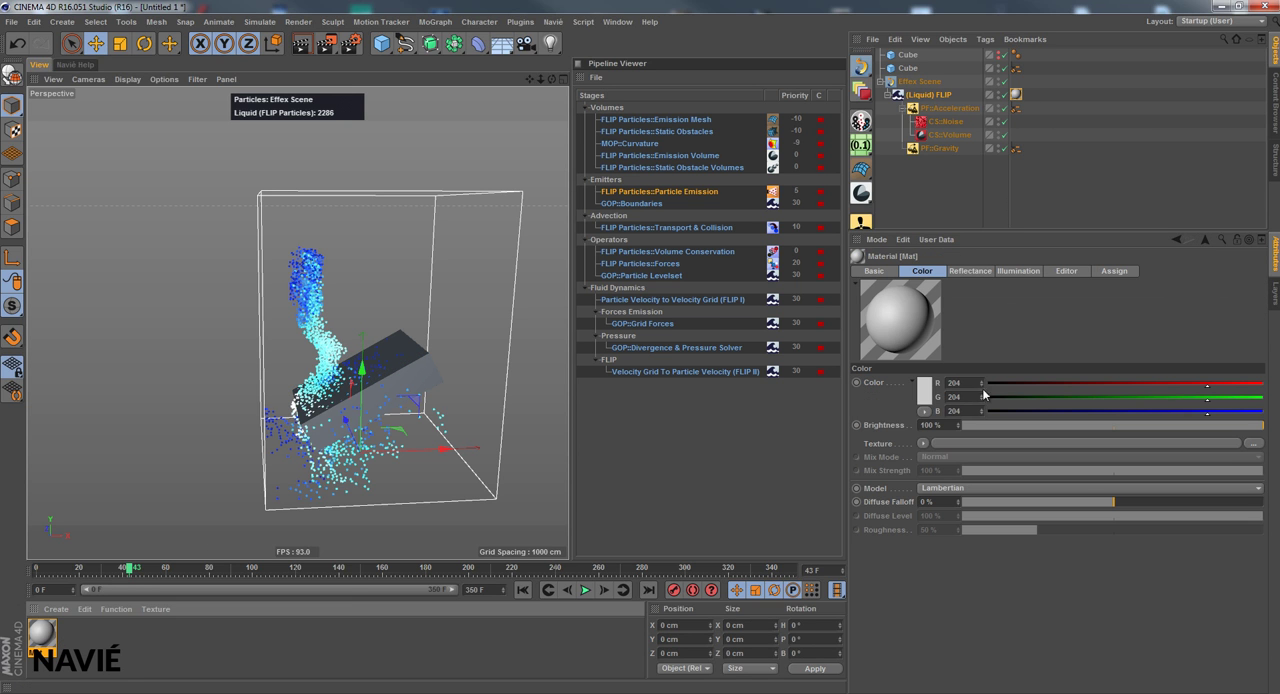
click(887, 273)
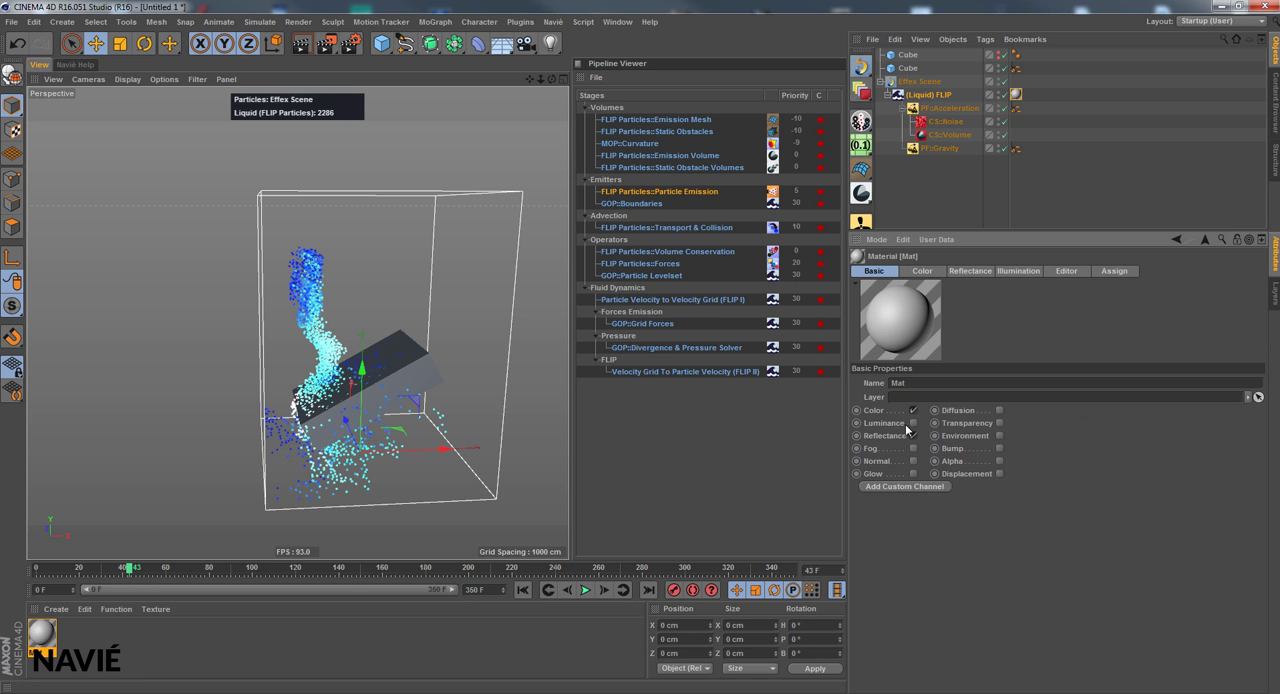
click(915, 422)
click(963, 271)
click(1117, 396)
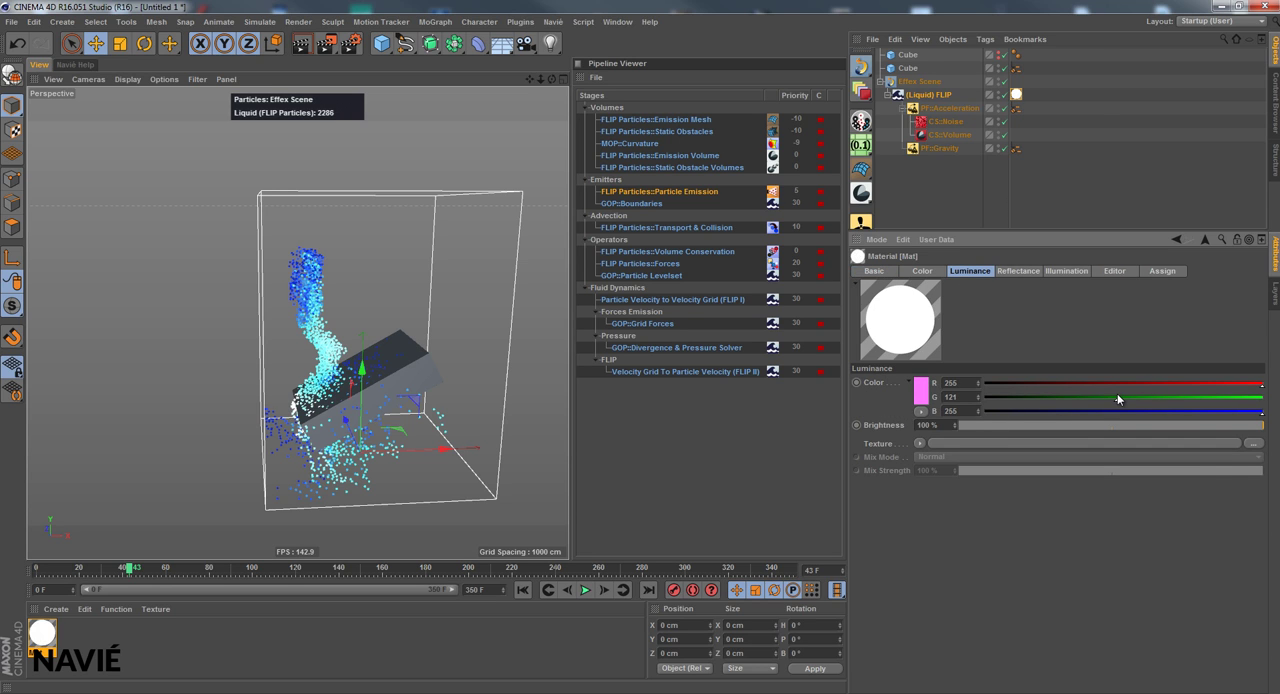
drag(1099, 382, 985, 383)
click(924, 272)
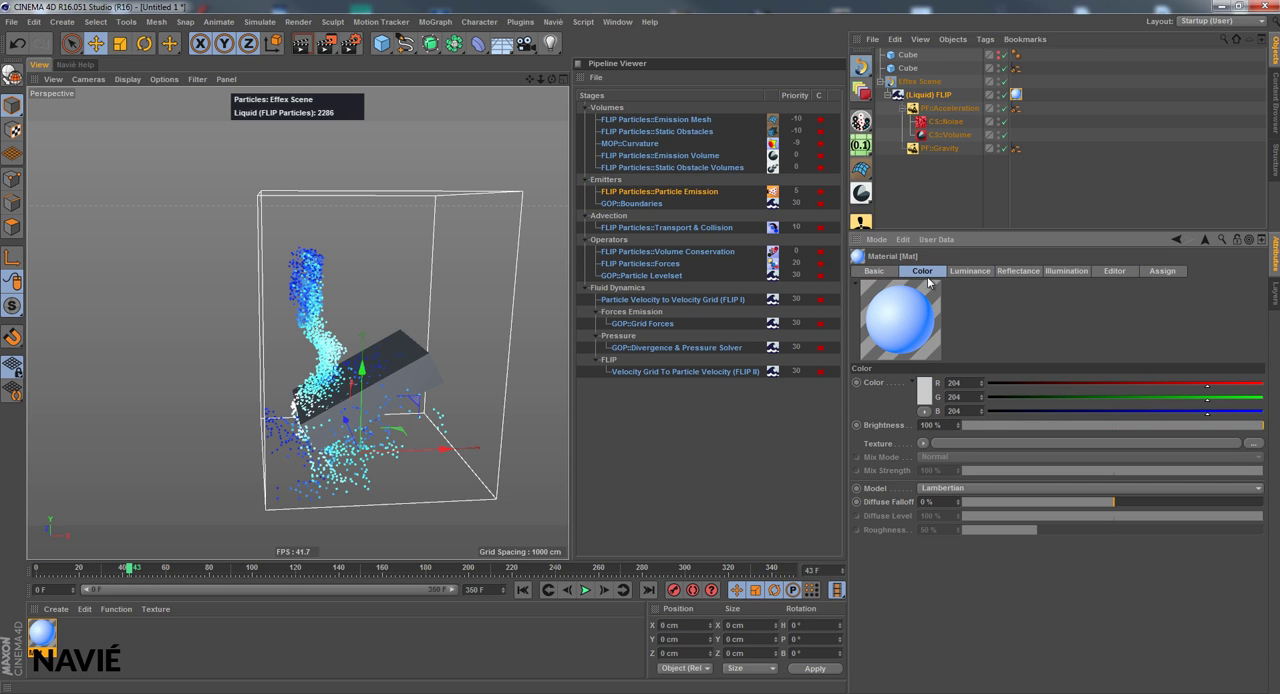
Set the material's color to red with R 204, G 30 and B 39, and render the view with it
click(1030, 410)
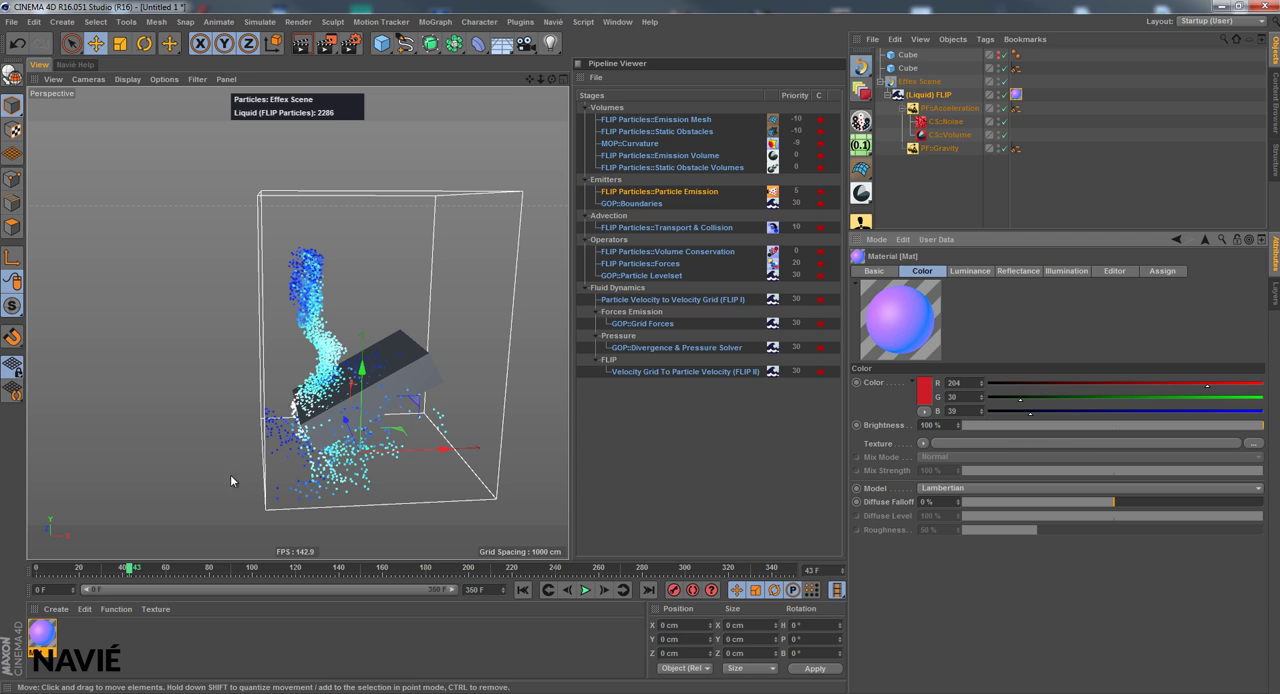
drag(36, 646, 1066, 12)
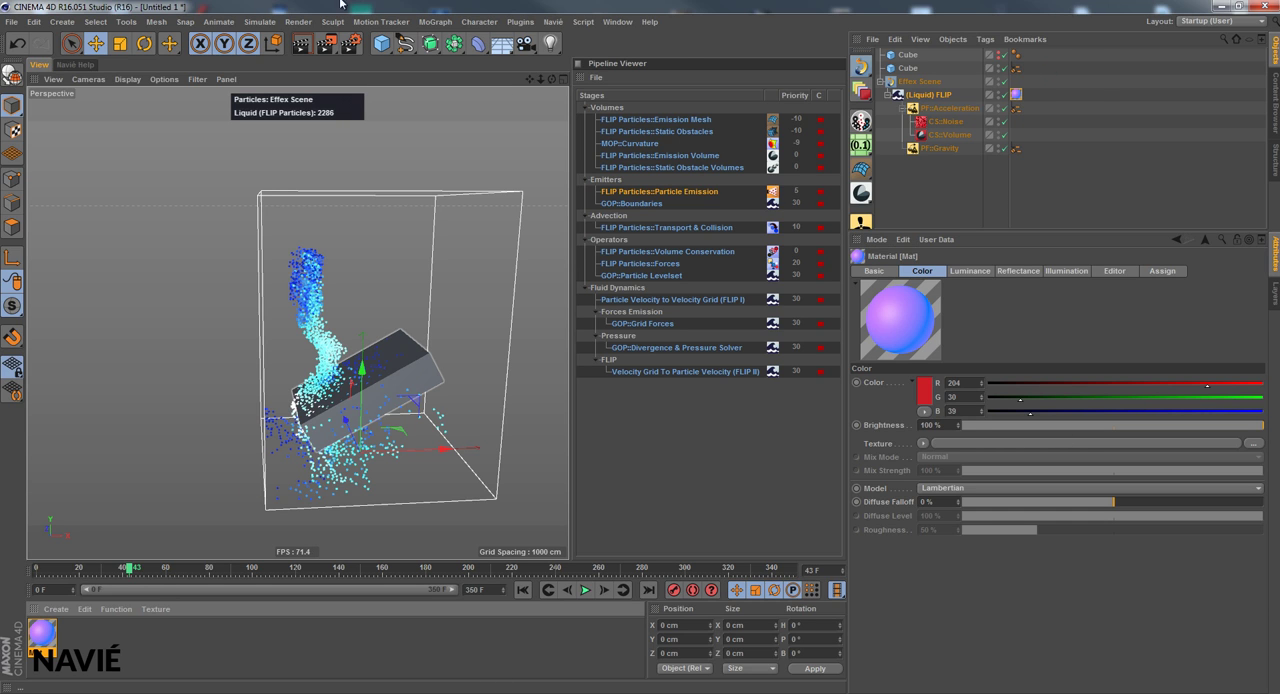
click(301, 43)
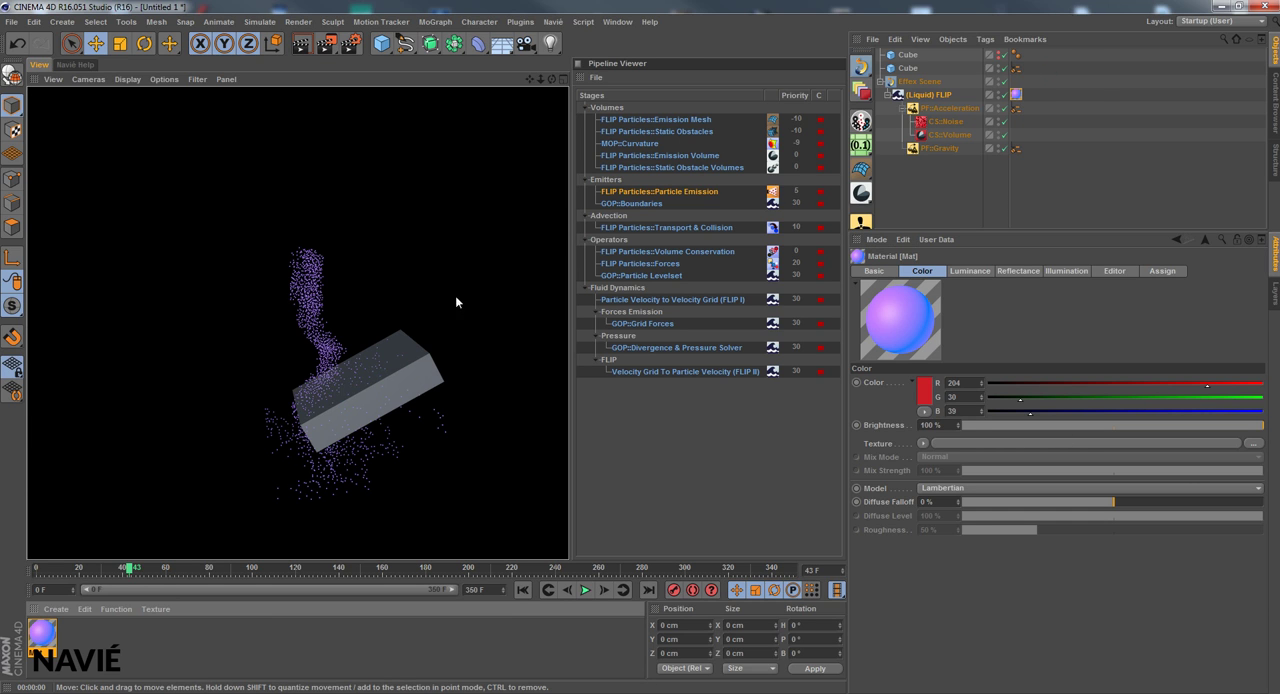
click(533, 80)
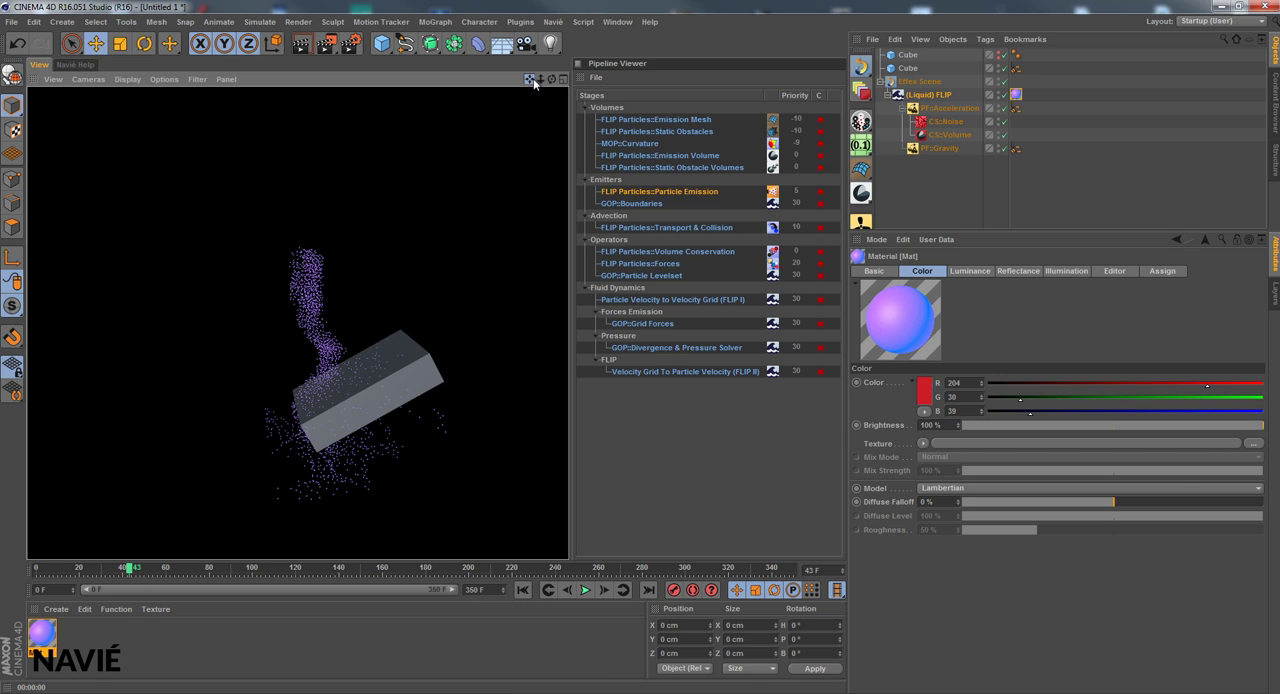
right_drag(533, 80, 570, 352)
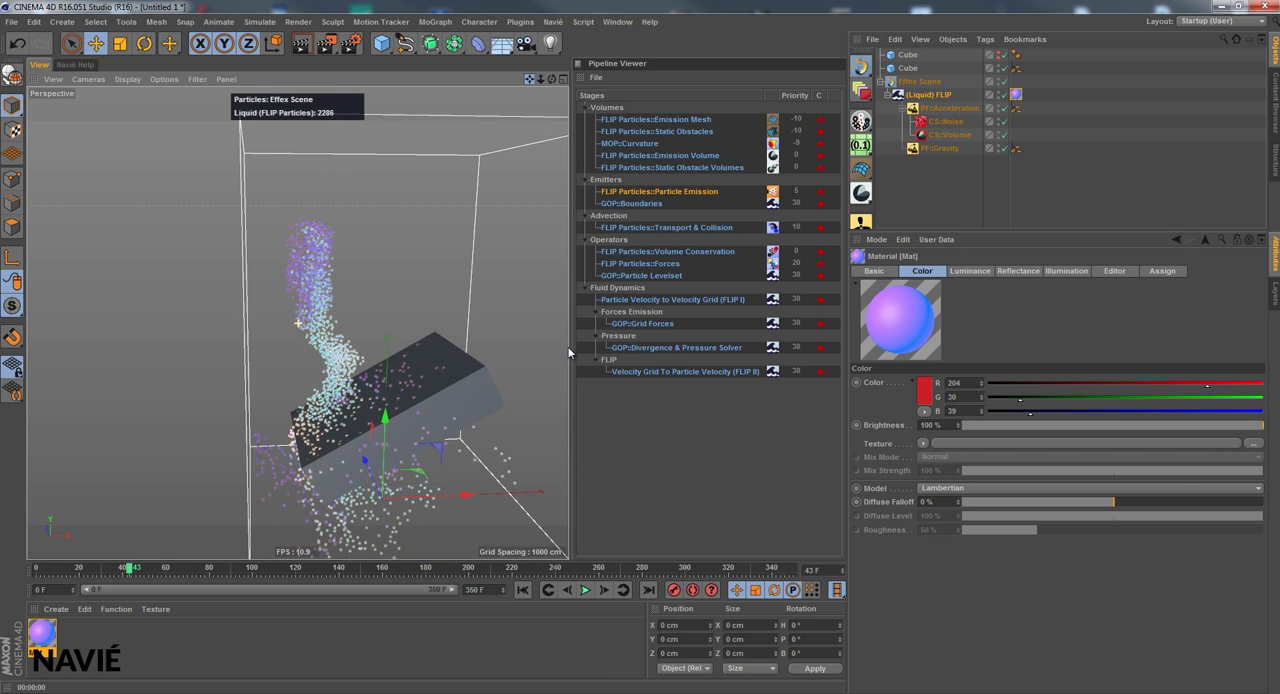
Show the Fluid Dynamics settings of (Liquid) FLIP with the Dynamics section expanded
click(941, 95)
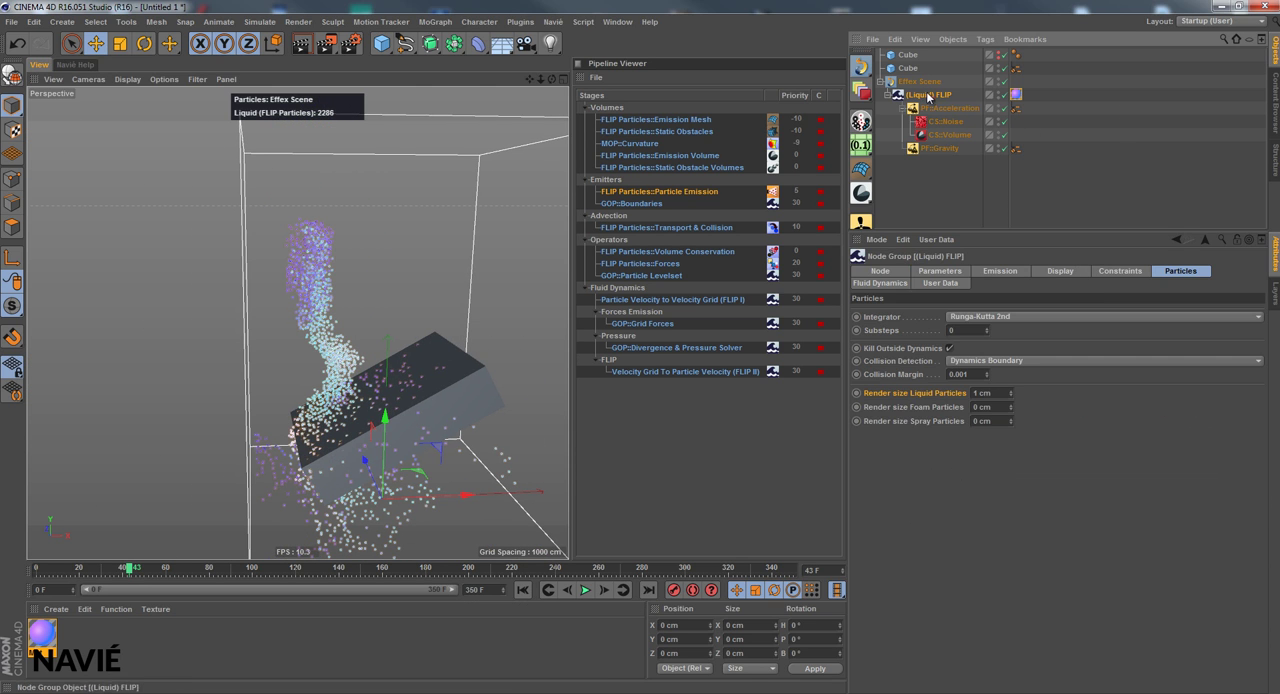
click(899, 285)
click(882, 390)
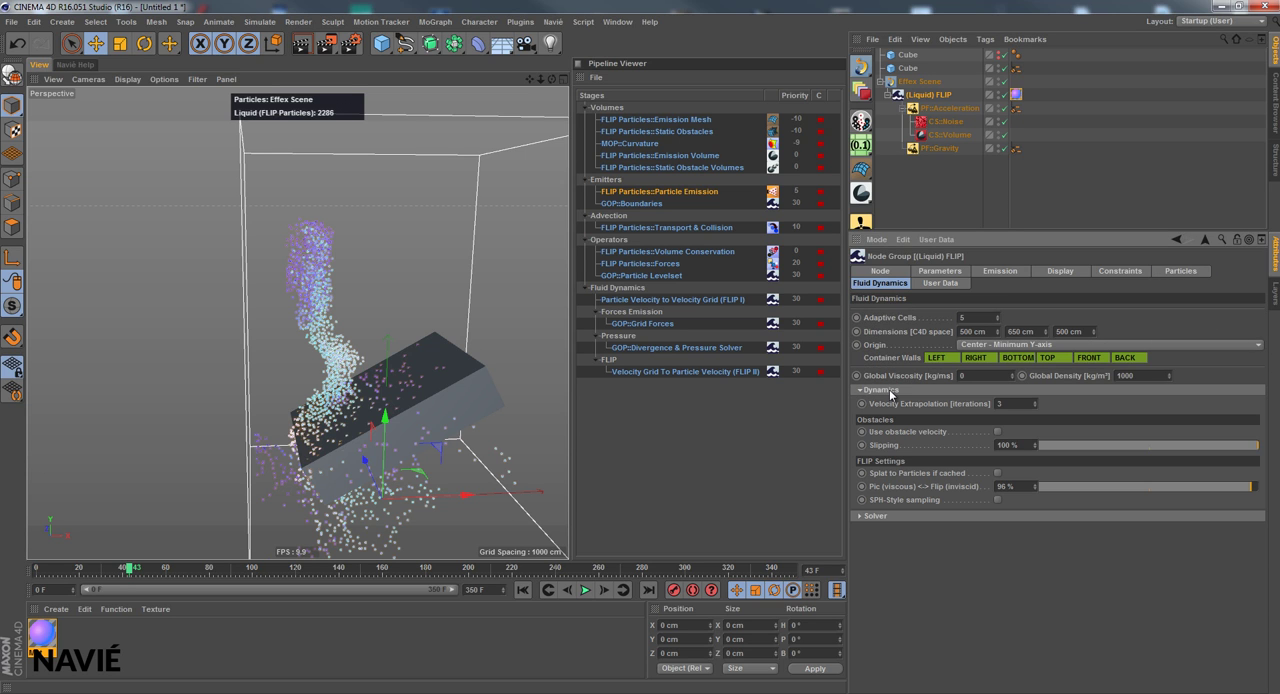
Widen the fluid container's X dimension to 1216 cm at the first frame and play the simulation to frame 222
drag(537, 78, 560, 385)
click(521, 590)
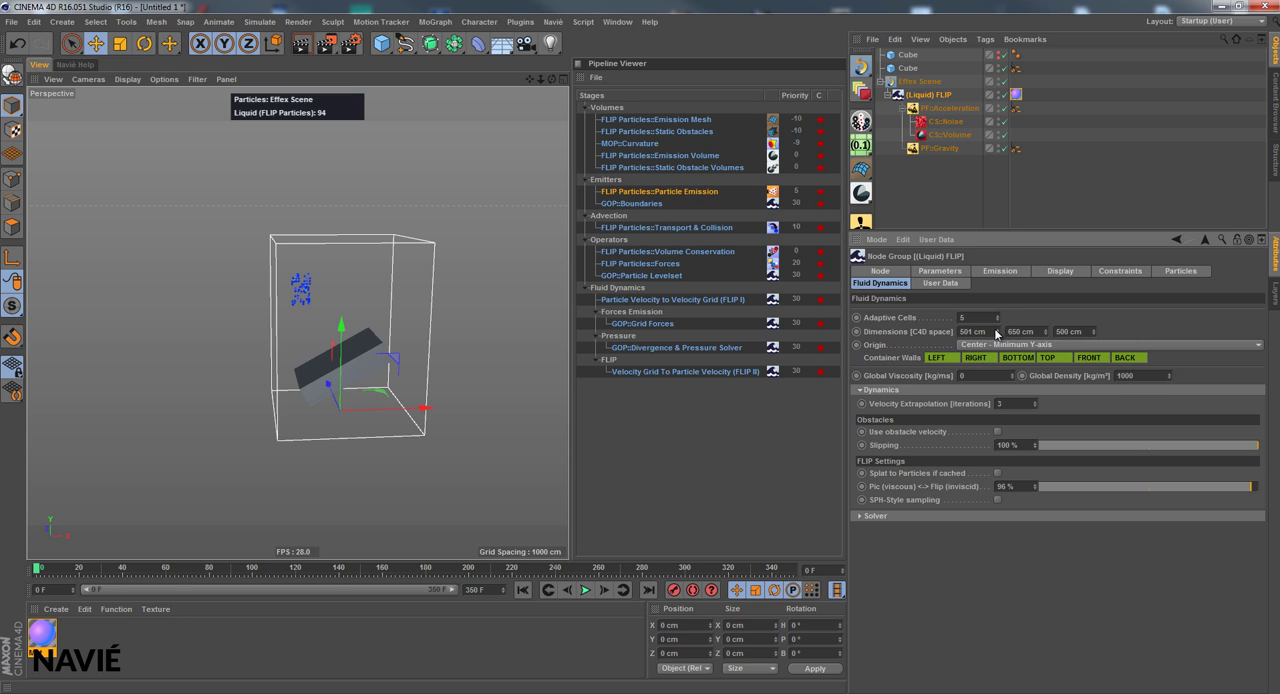
drag(996, 331, 996, 331)
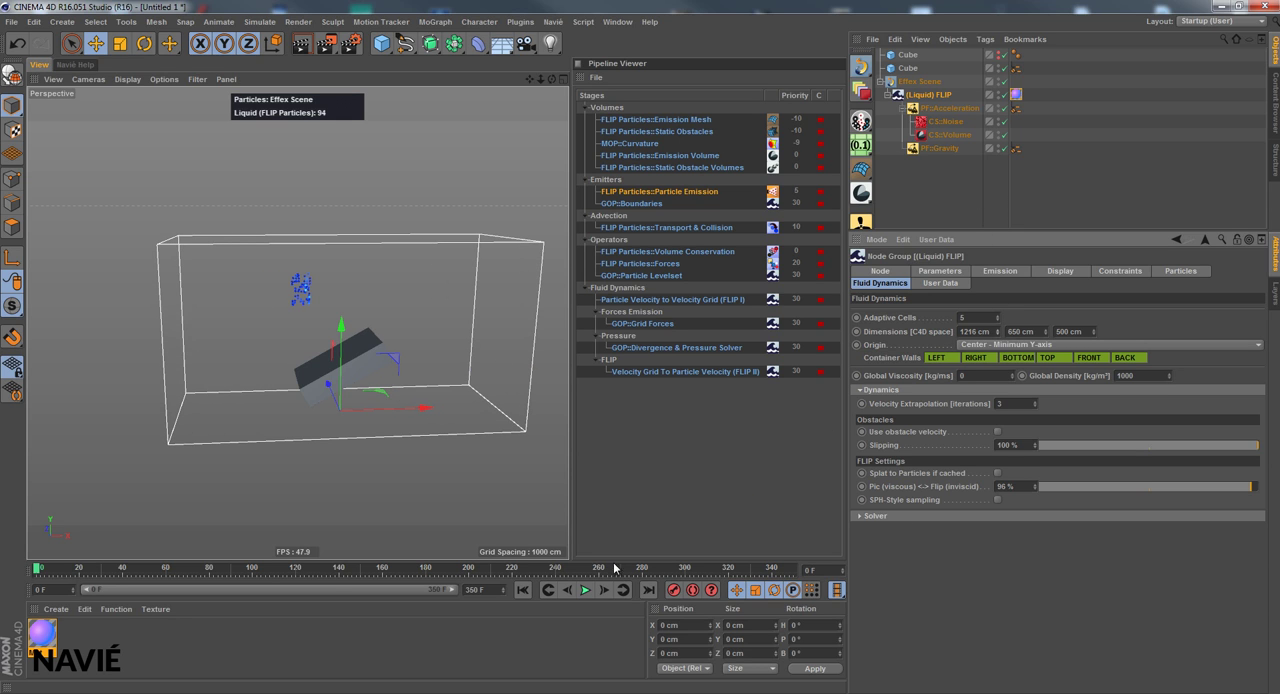
click(586, 590)
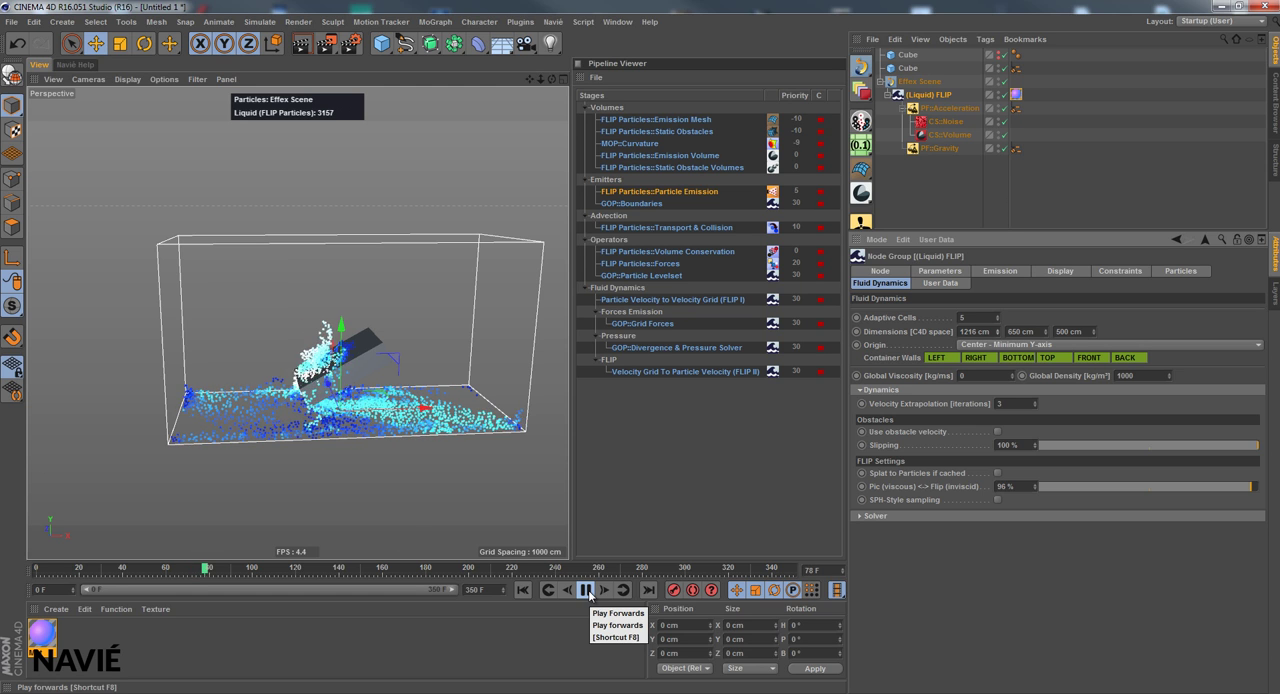
click(586, 590)
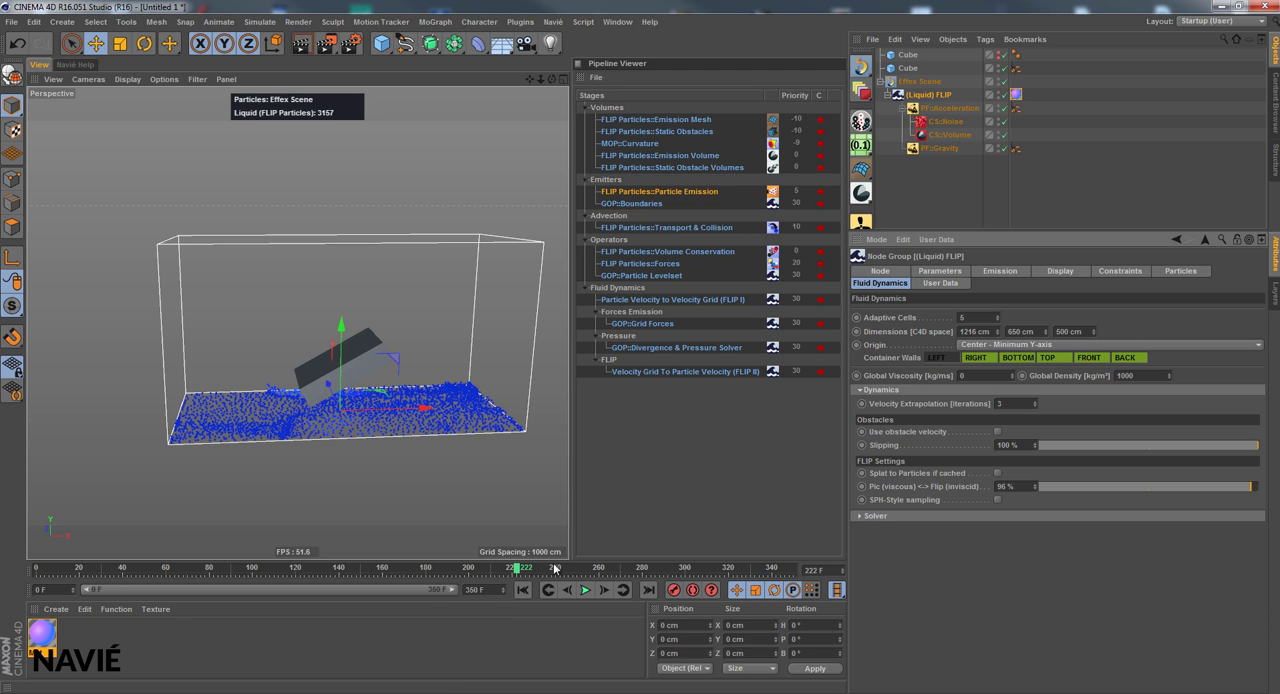
Disable the LEFT container wall and replay the simulation from the first frame
click(522, 590)
click(585, 590)
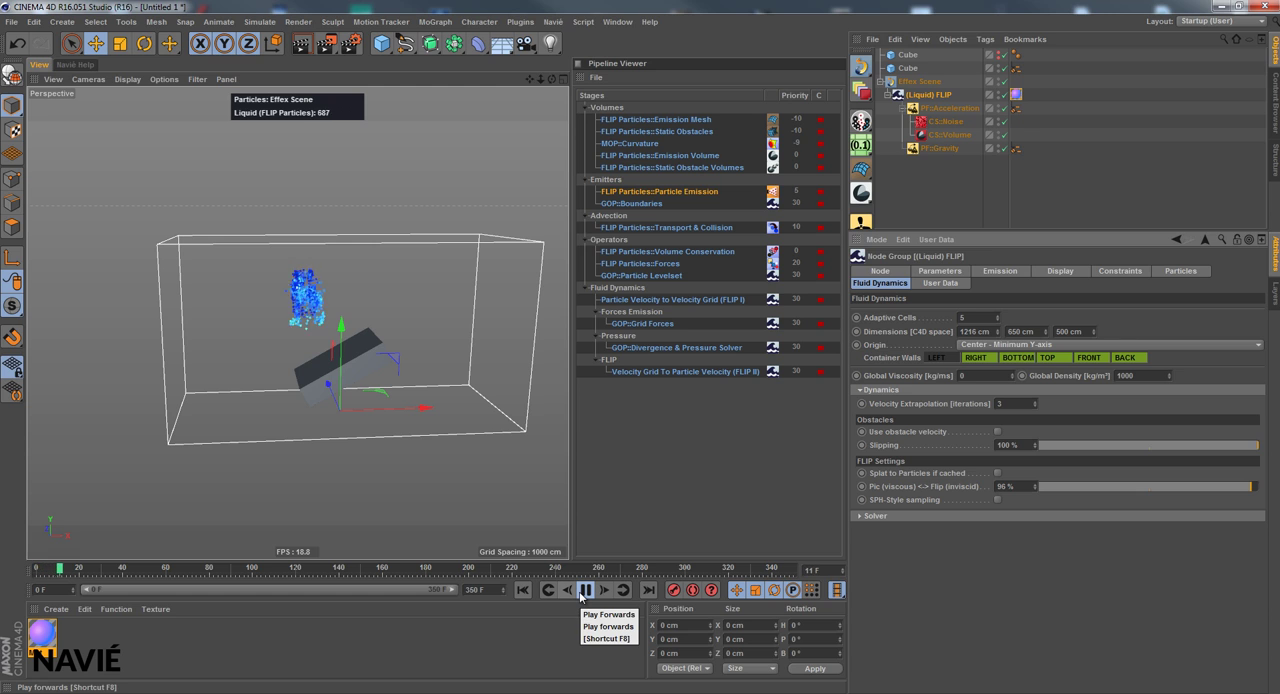
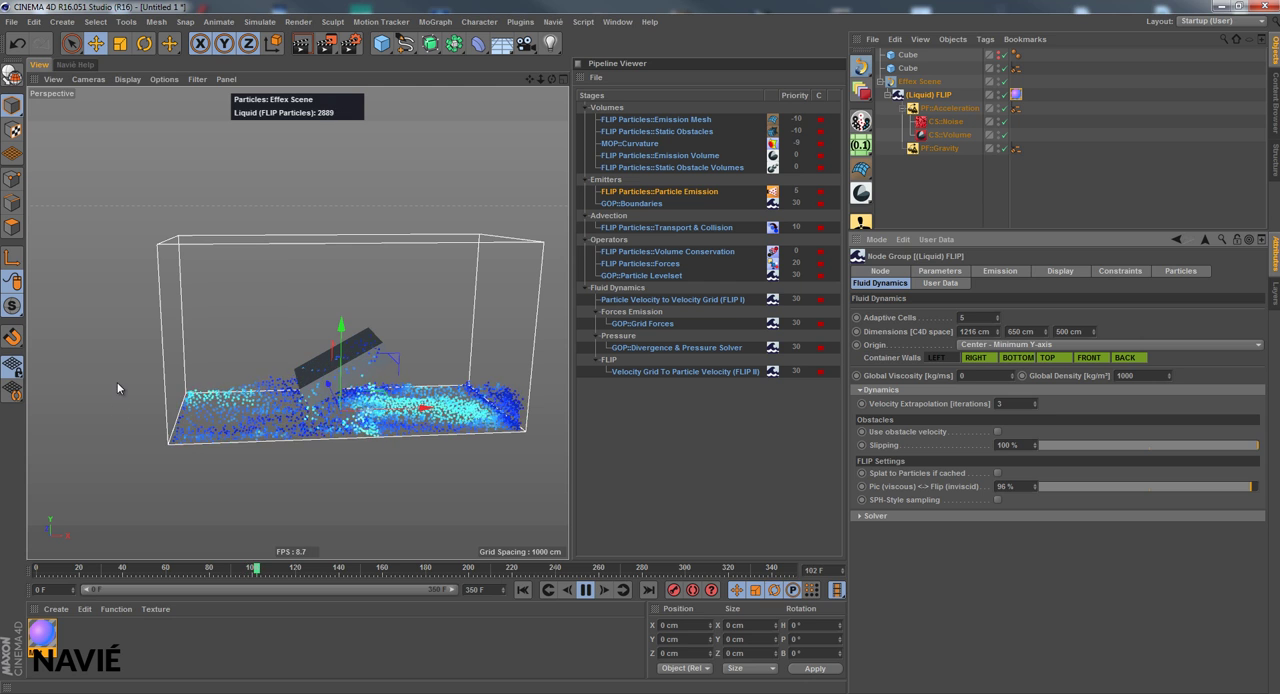
Pause the simulation to view the Particles settings of (Liquid) FLIP, and resume playback
click(586, 590)
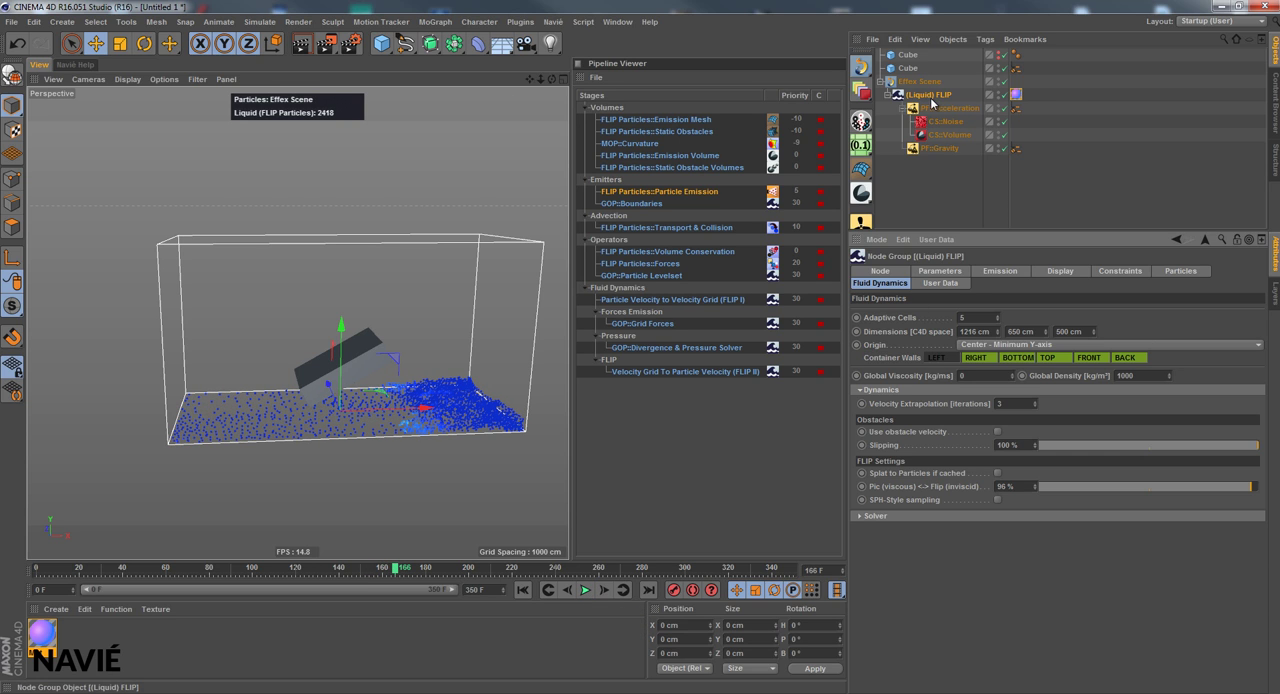
click(1181, 271)
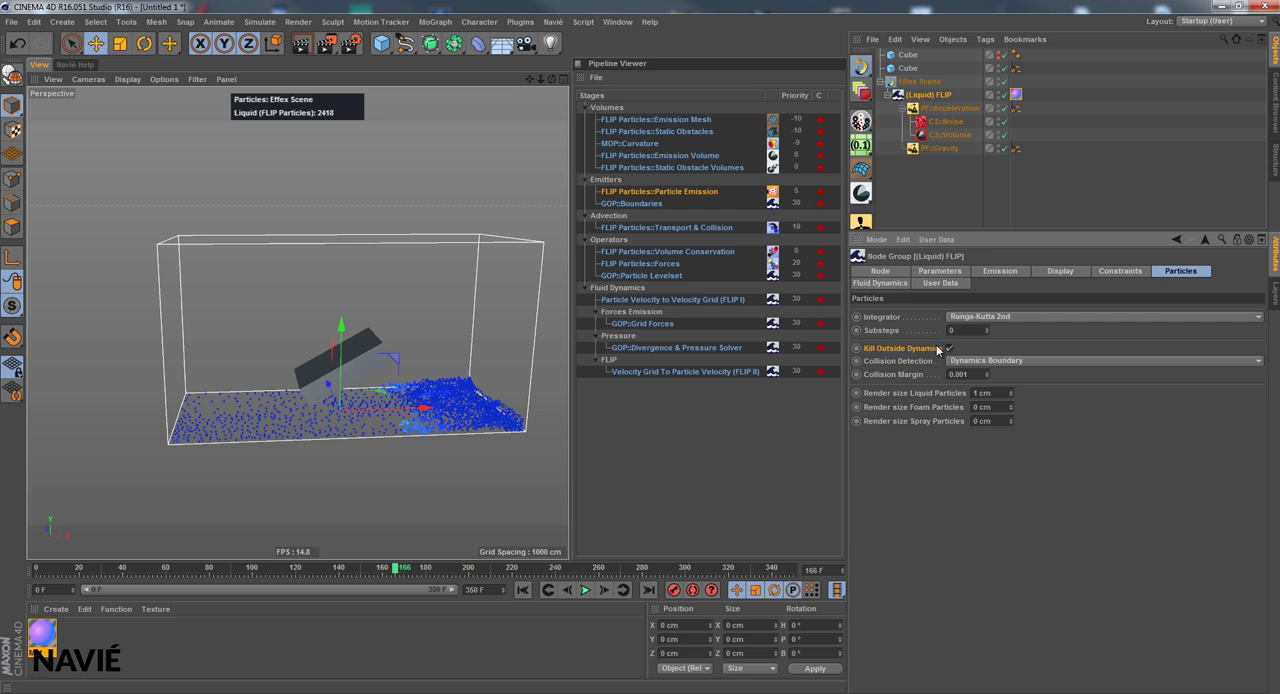
click(586, 590)
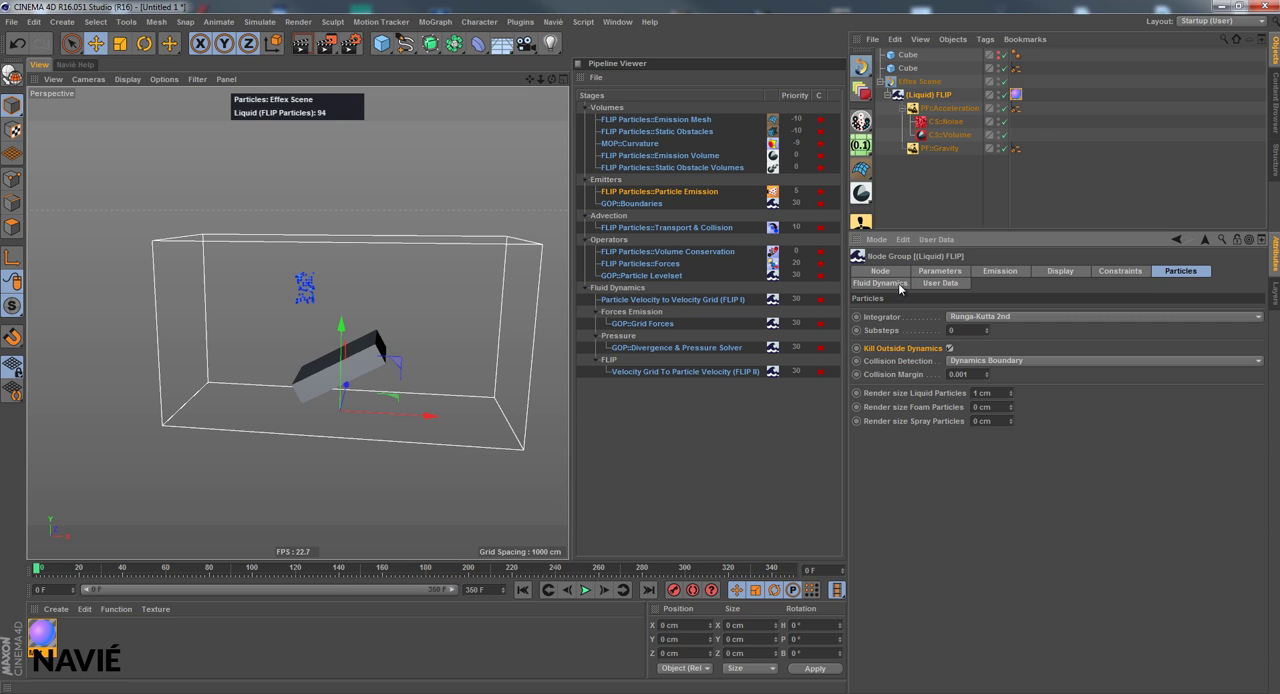
Set Slipping to 0 % in the Fluid Dynamics settings of (Liquid) FLIP and play the simulation from the first frame
click(897, 285)
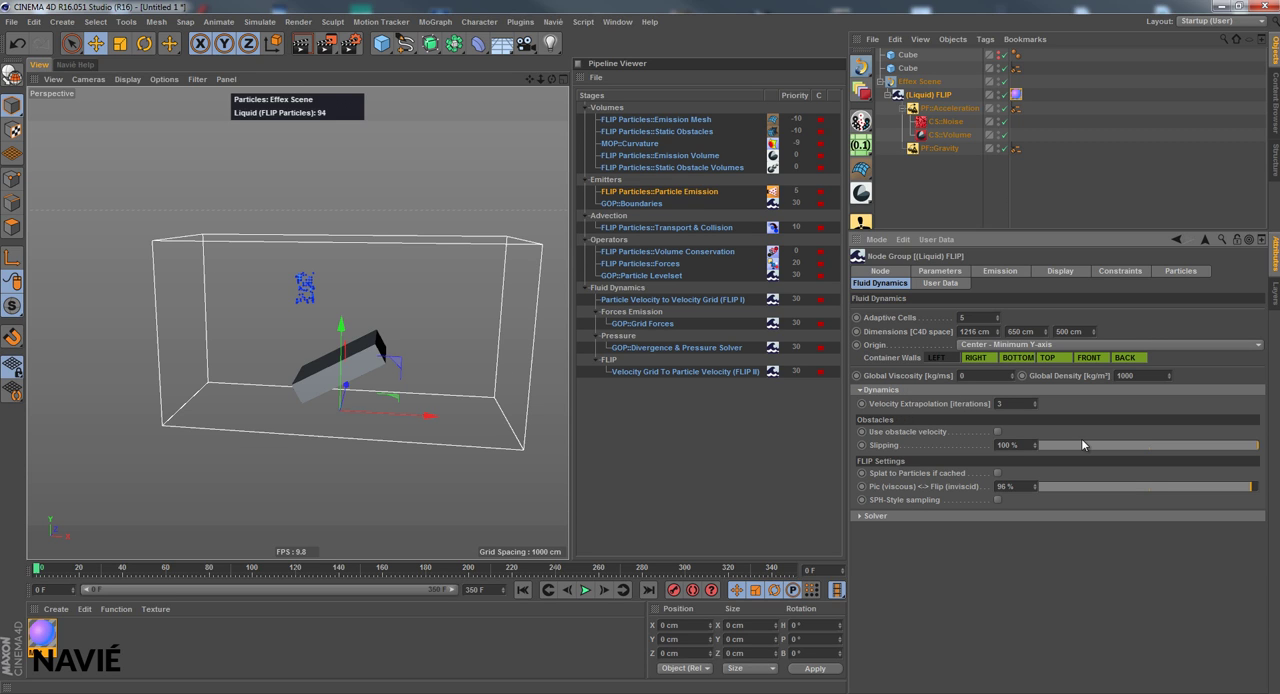
drag(1086, 451, 953, 451)
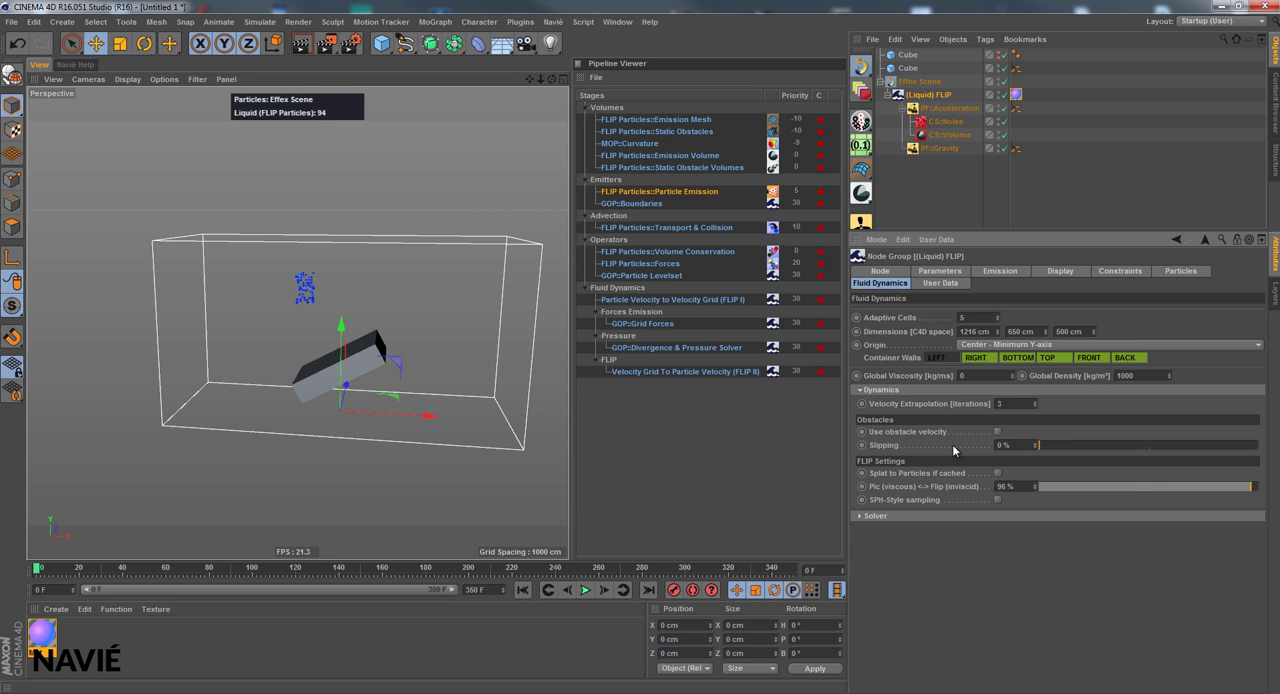
click(585, 590)
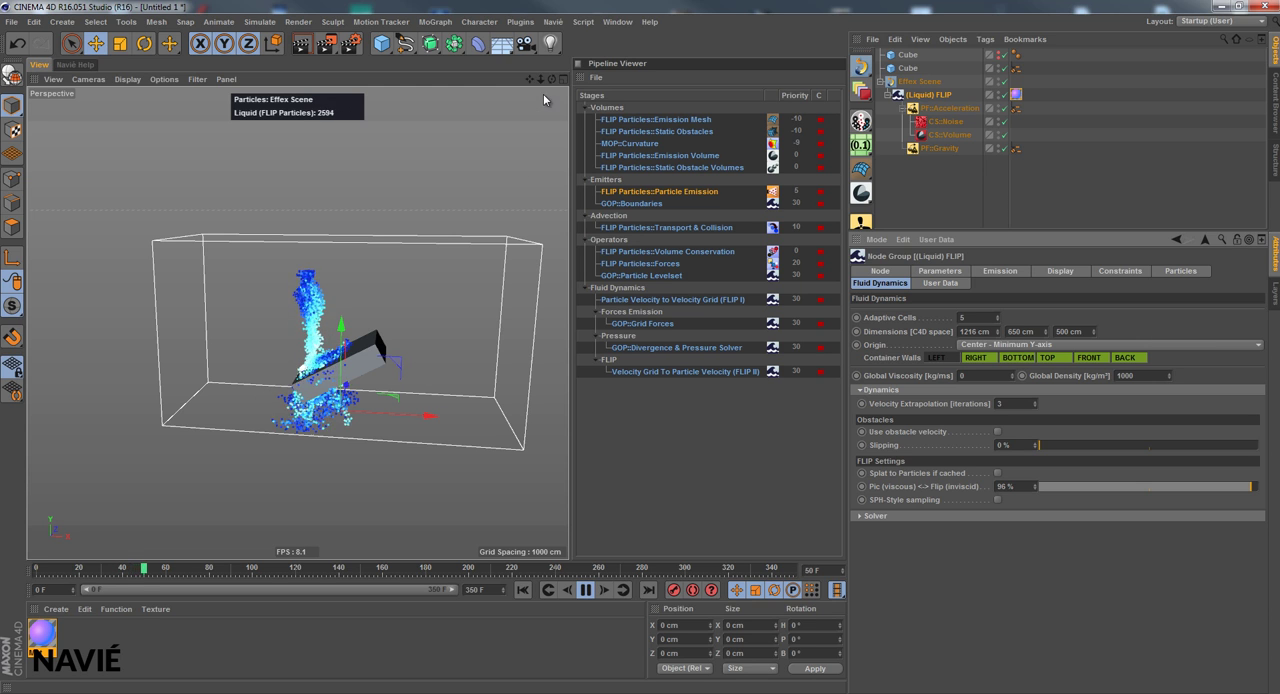
drag(552, 79, 565, 351)
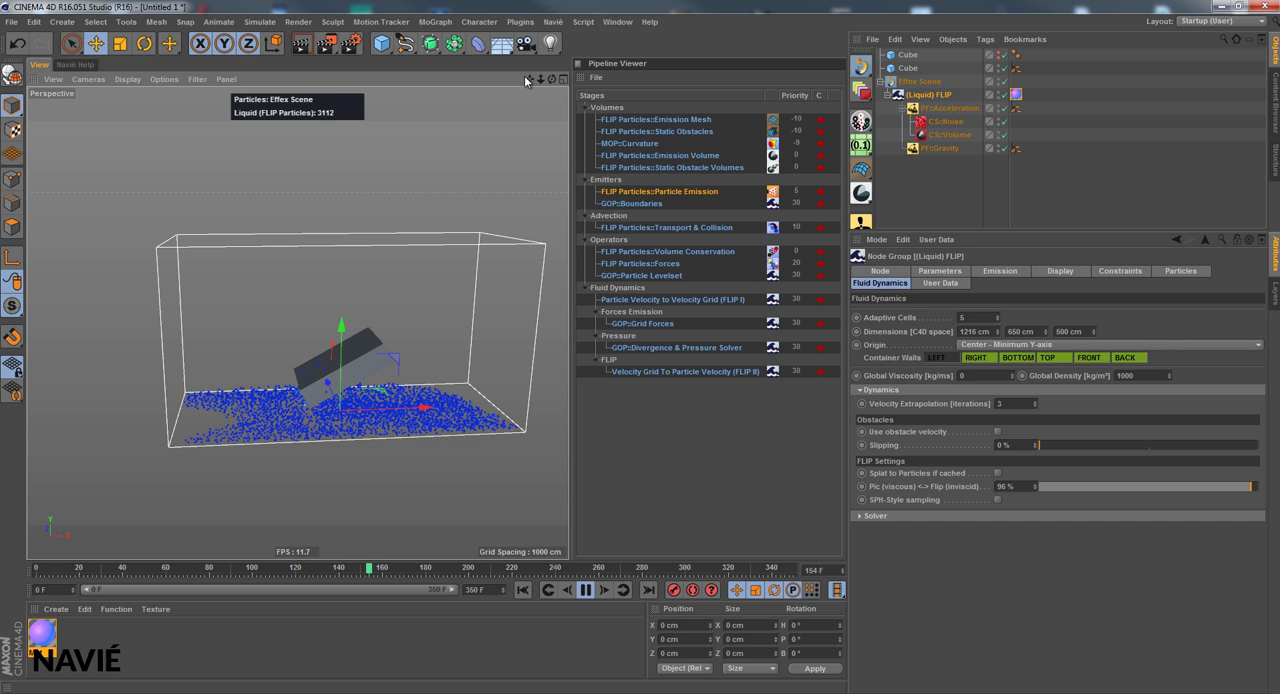
right_drag(529, 80, 567, 347)
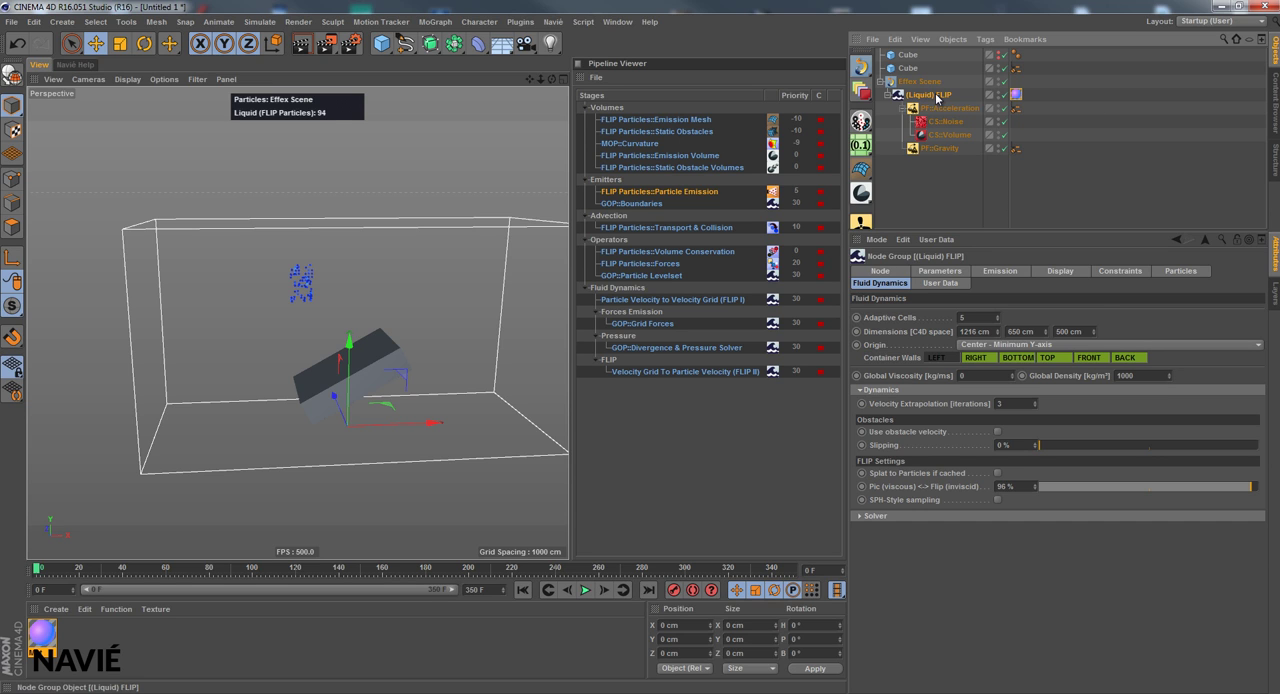
Show the Parameters settings of (Liquid) FLIP and look through the available Navié node group presets
click(958, 272)
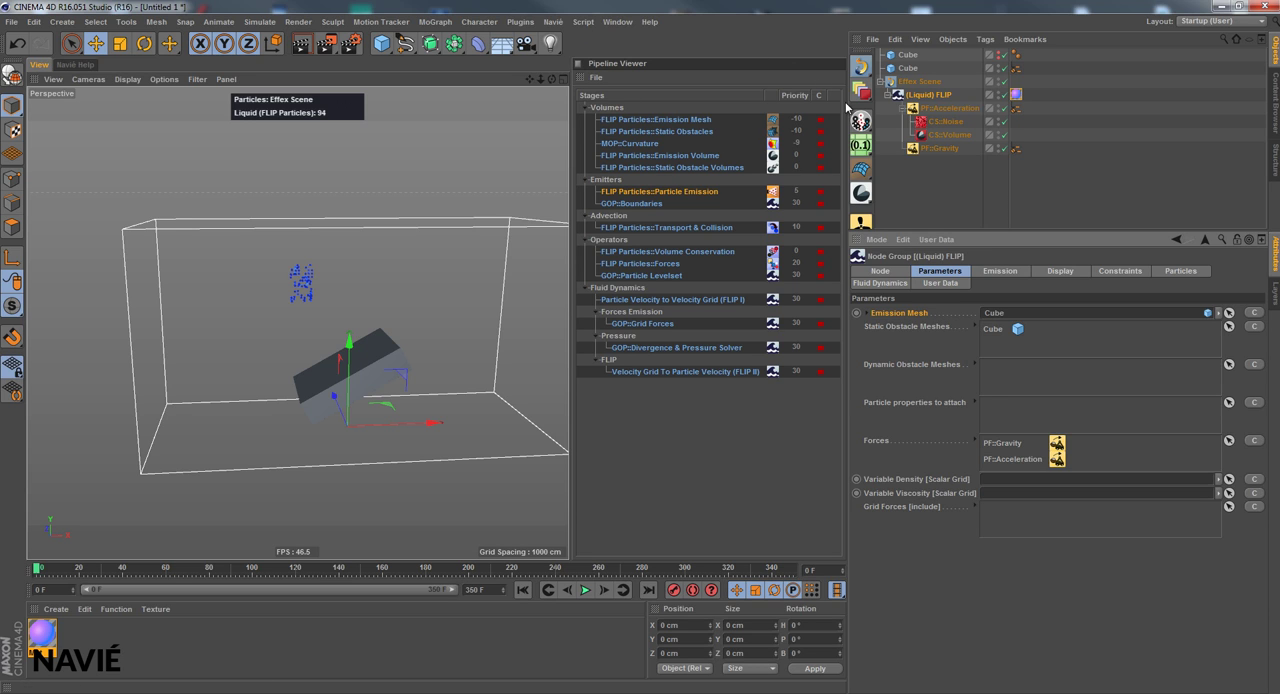
click(553, 21)
mouse_move(597, 90)
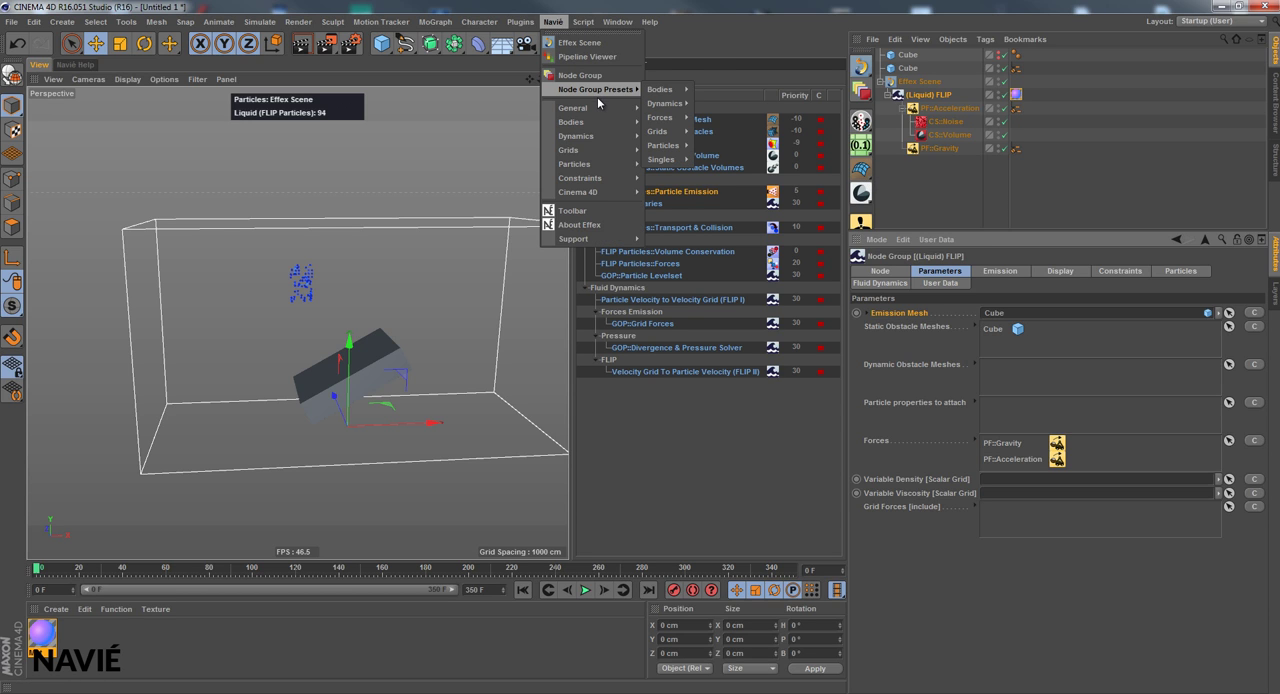
click(721, 29)
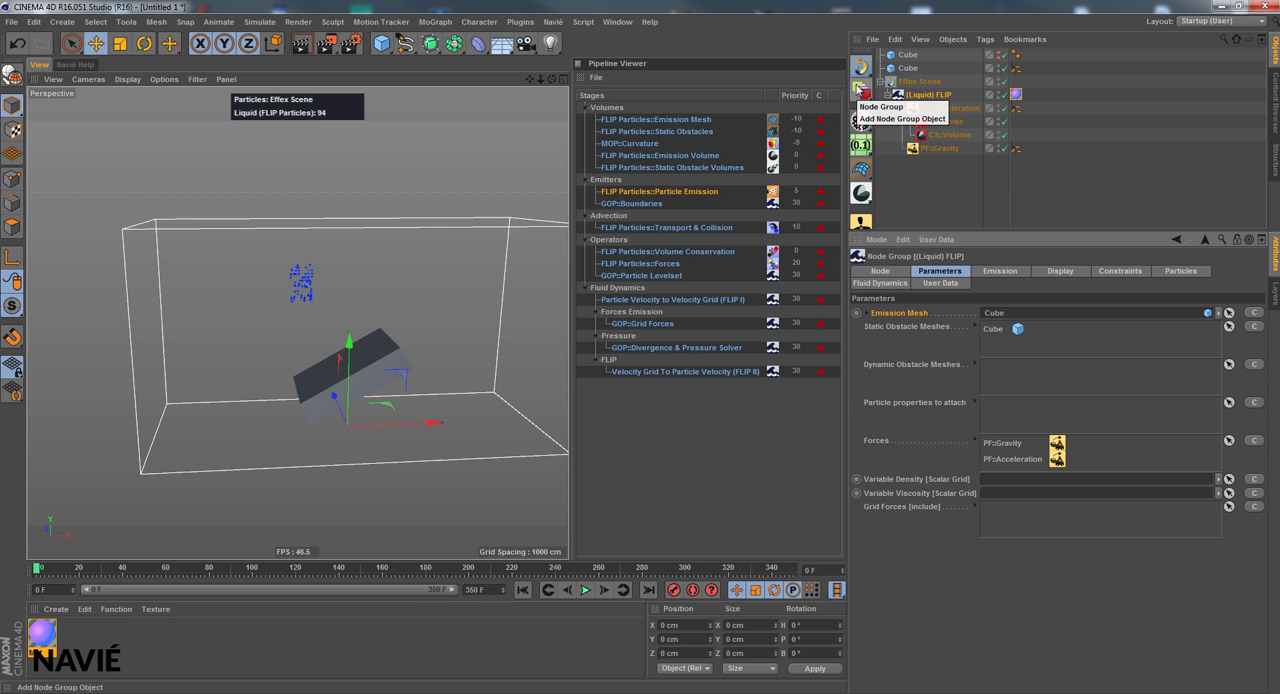
Add a Volume Mesh node group from the Bodies presets and place it inside the Effex Scene
click(858, 90)
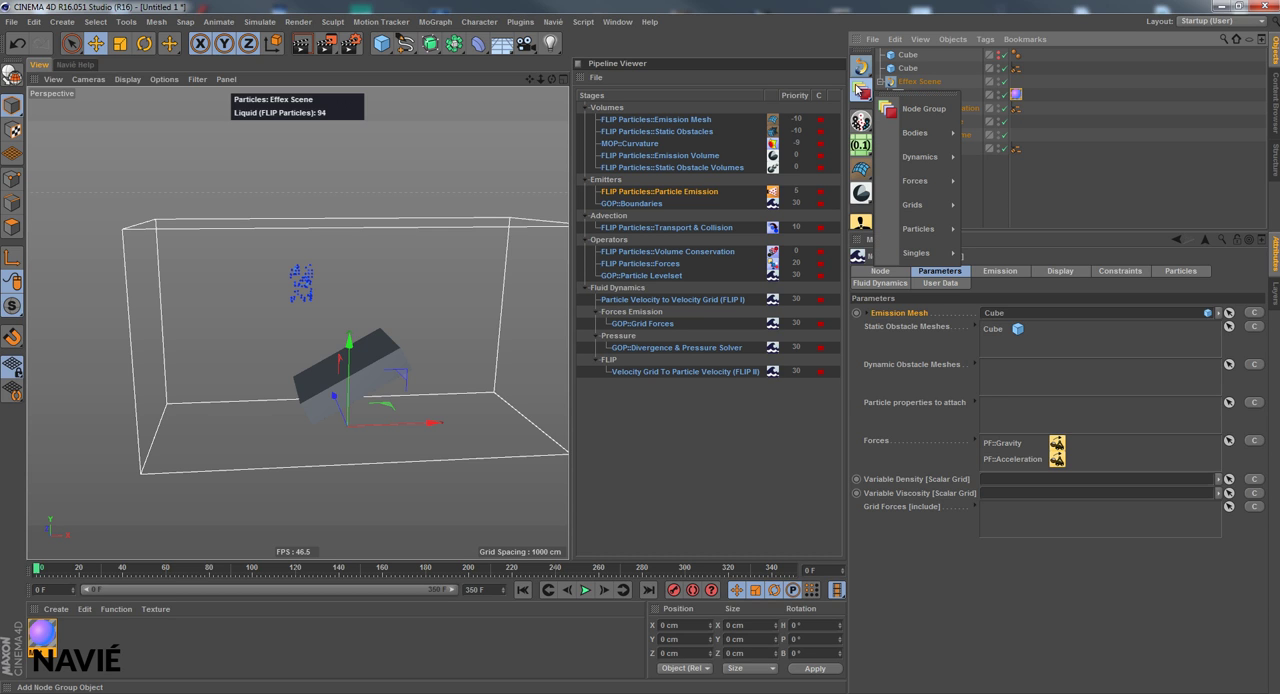
mouse_move(942, 131)
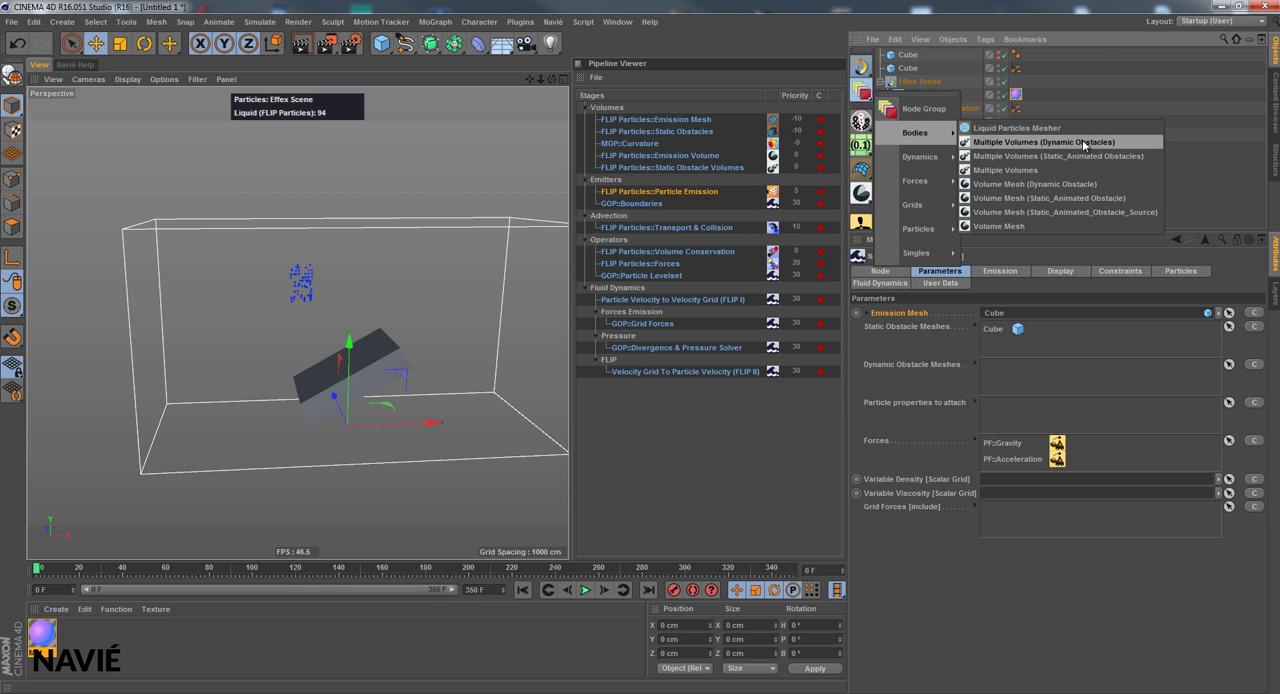
click(1078, 228)
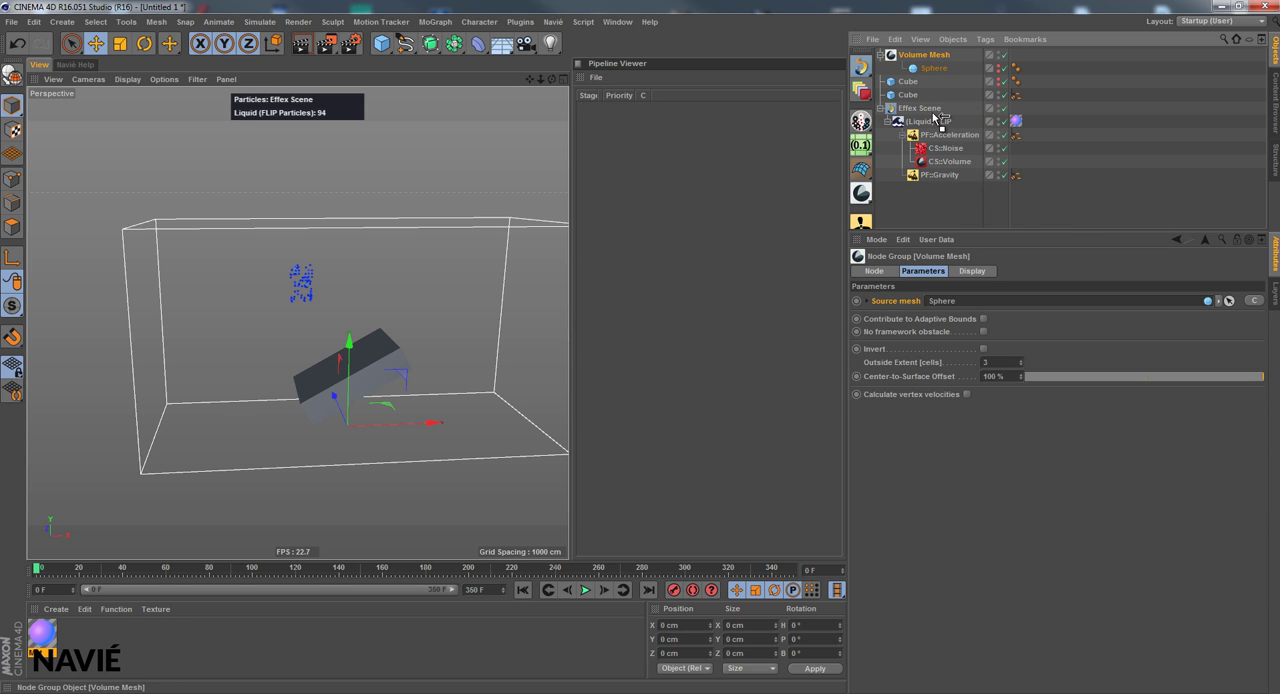
drag(933, 118, 933, 116)
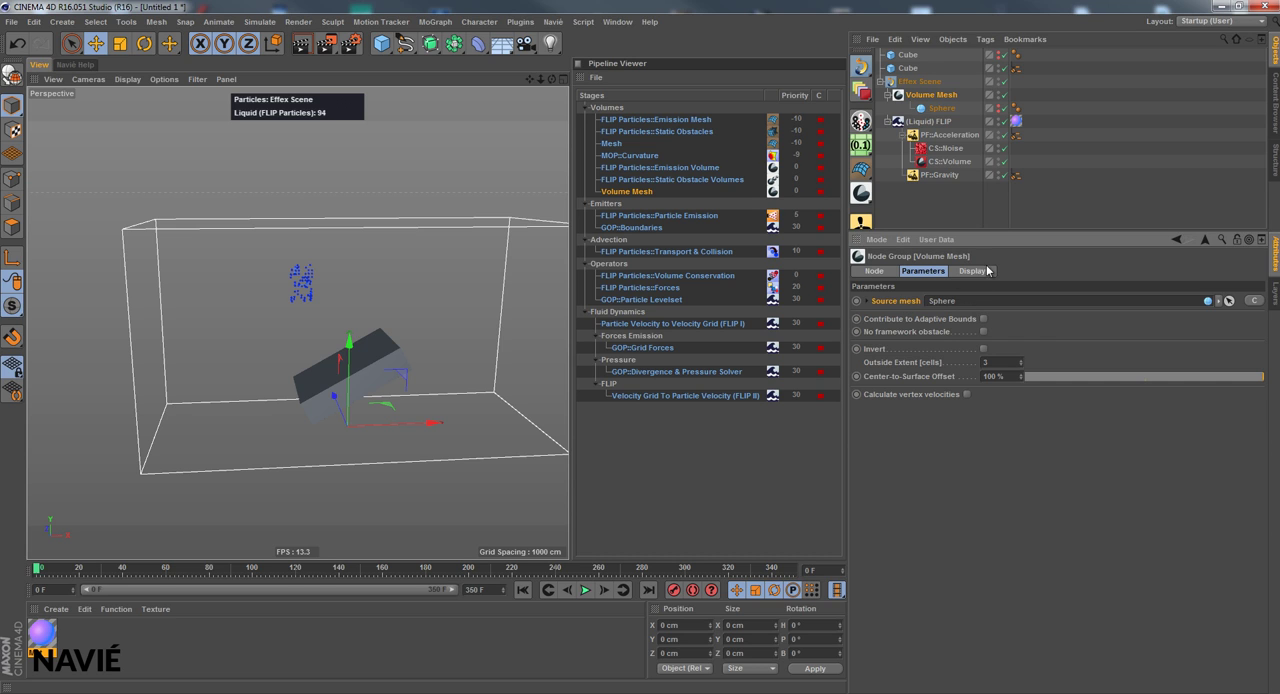
Enlarge the Volume Mesh's sphere to a radius of about 88 cm and position it at about X 384, Y 455, Z -57 cm
click(946, 108)
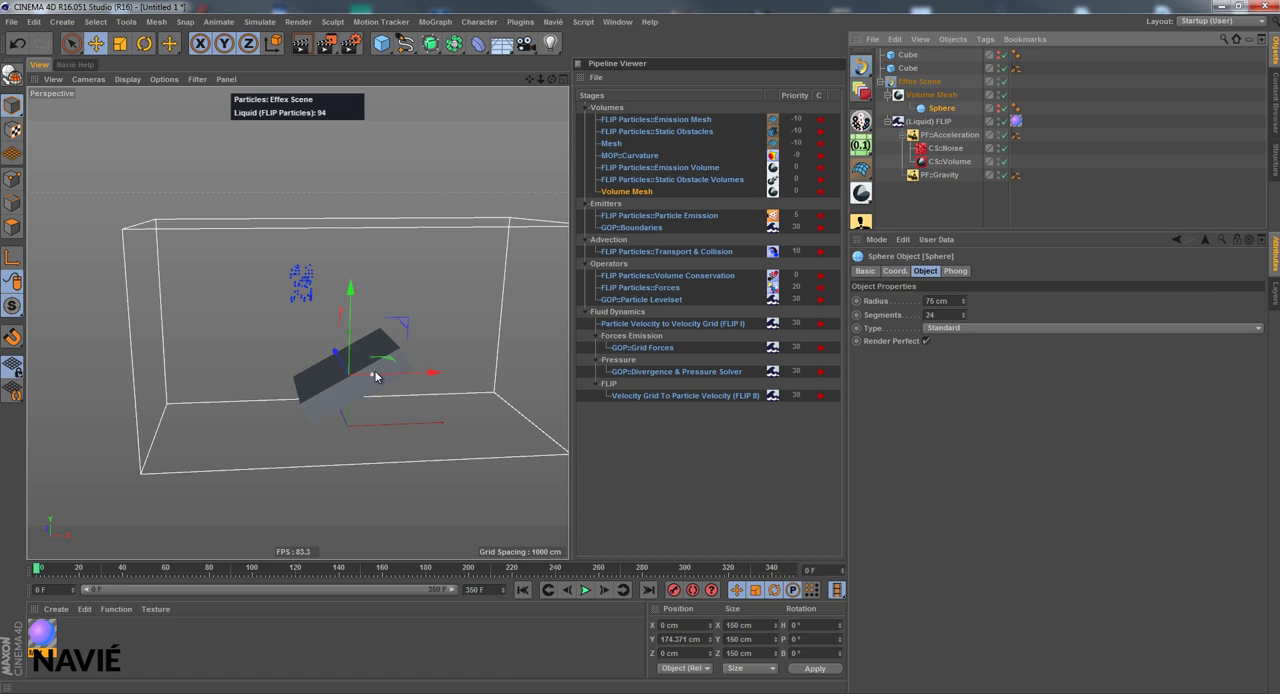
drag(360, 381, 460, 272)
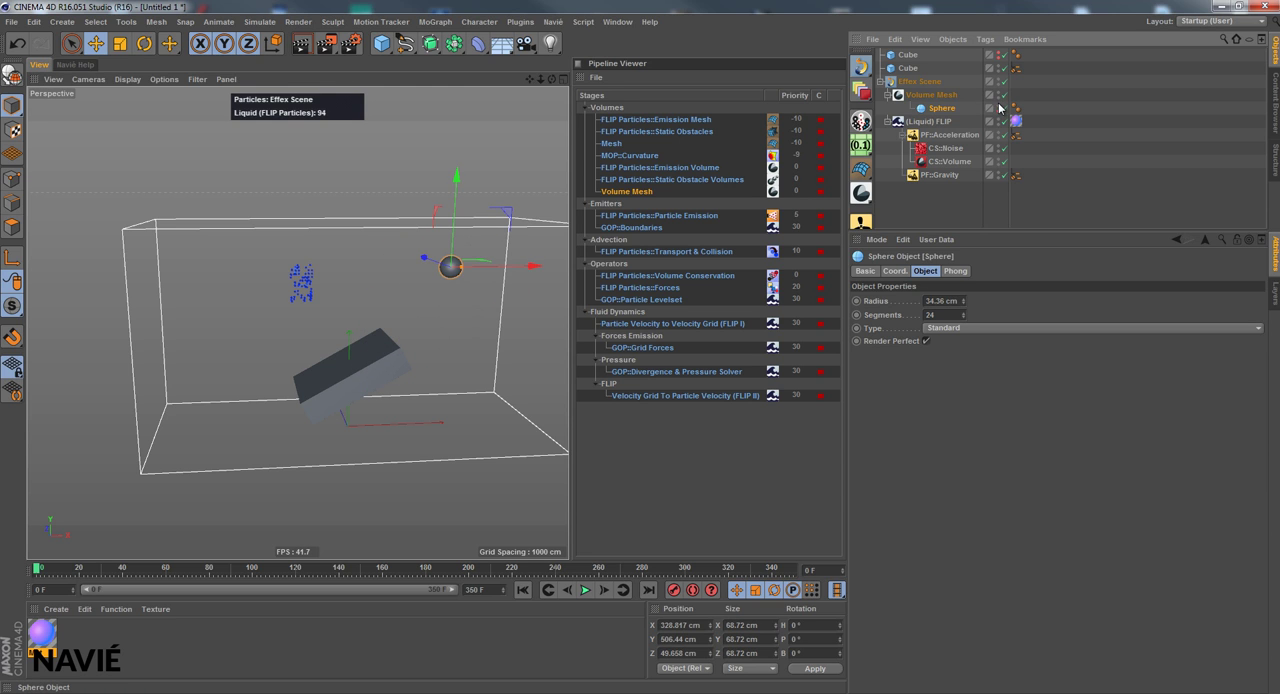
drag(461, 266, 496, 290)
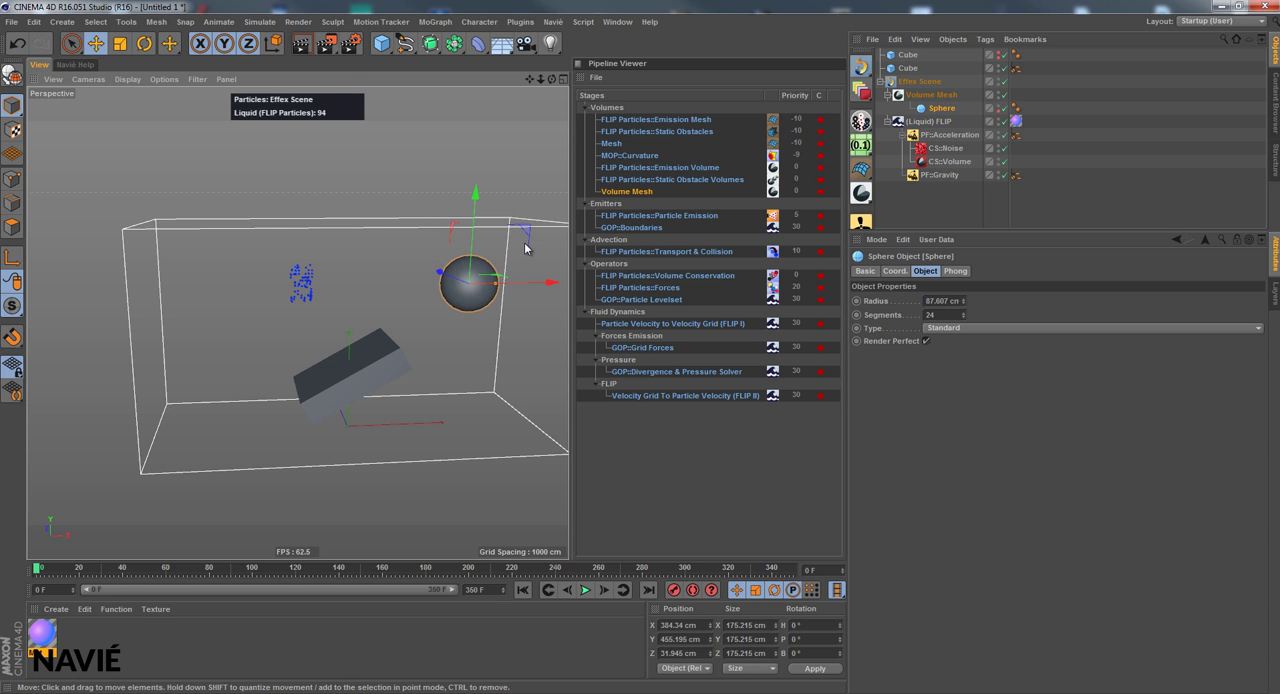
drag(554, 79, 538, 358)
drag(424, 277, 441, 281)
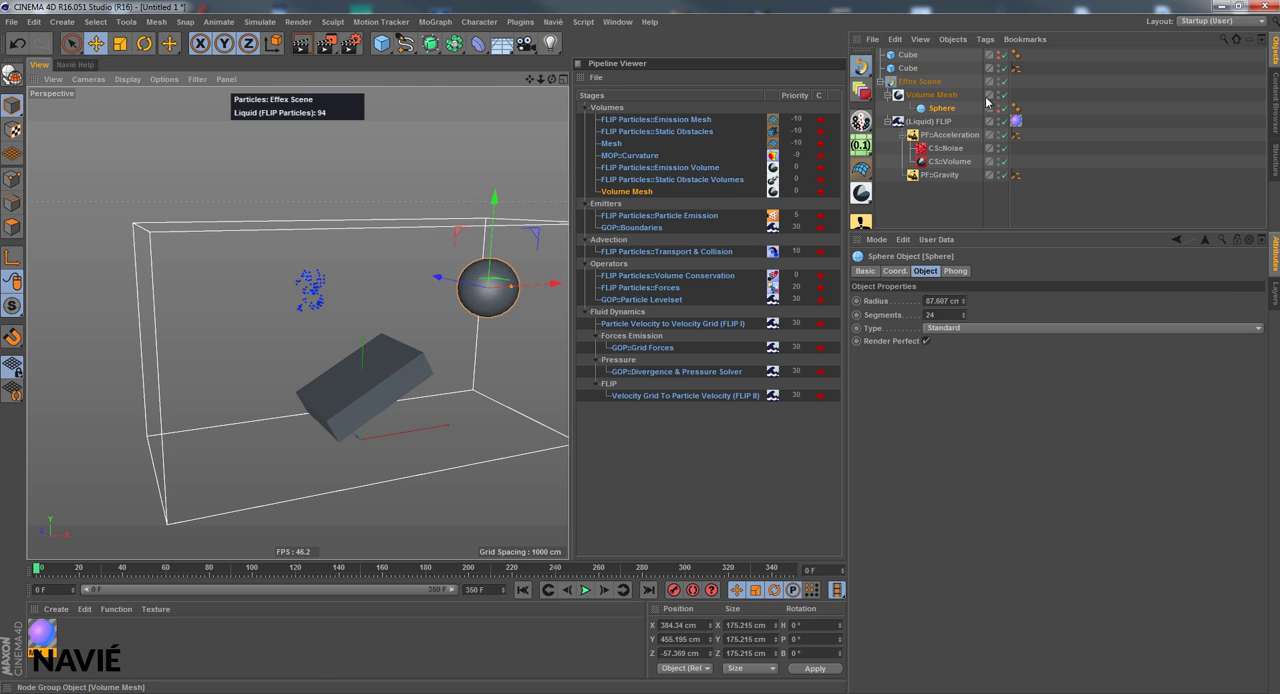
Add an (Emitter) Liquid Particles node group from the Particles presets and place it inside the Effex Scene
click(935, 95)
click(888, 122)
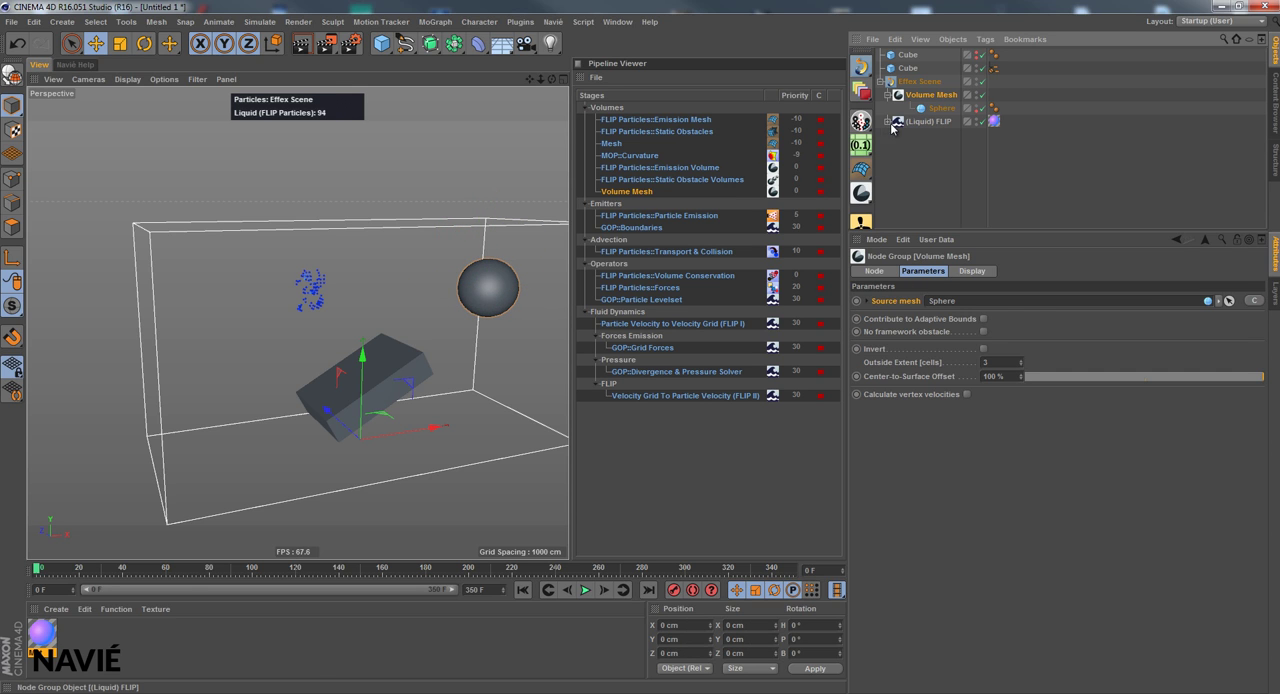
click(862, 92)
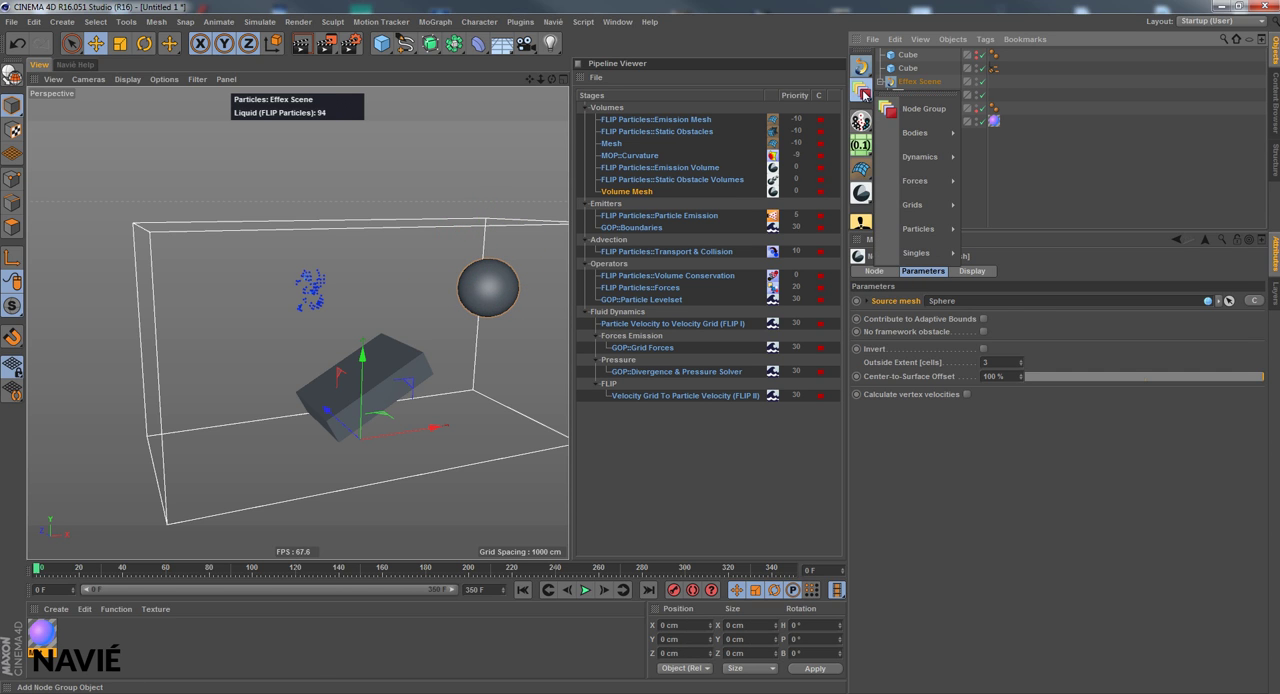
mouse_move(939, 234)
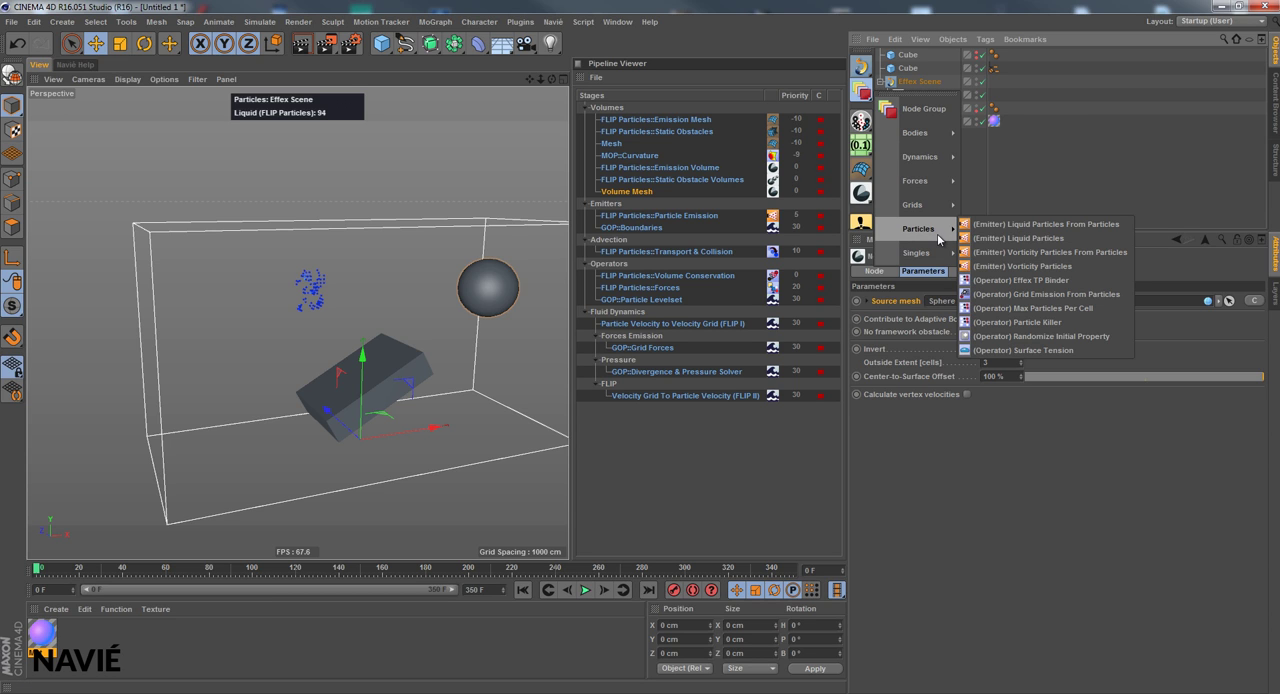
click(1006, 239)
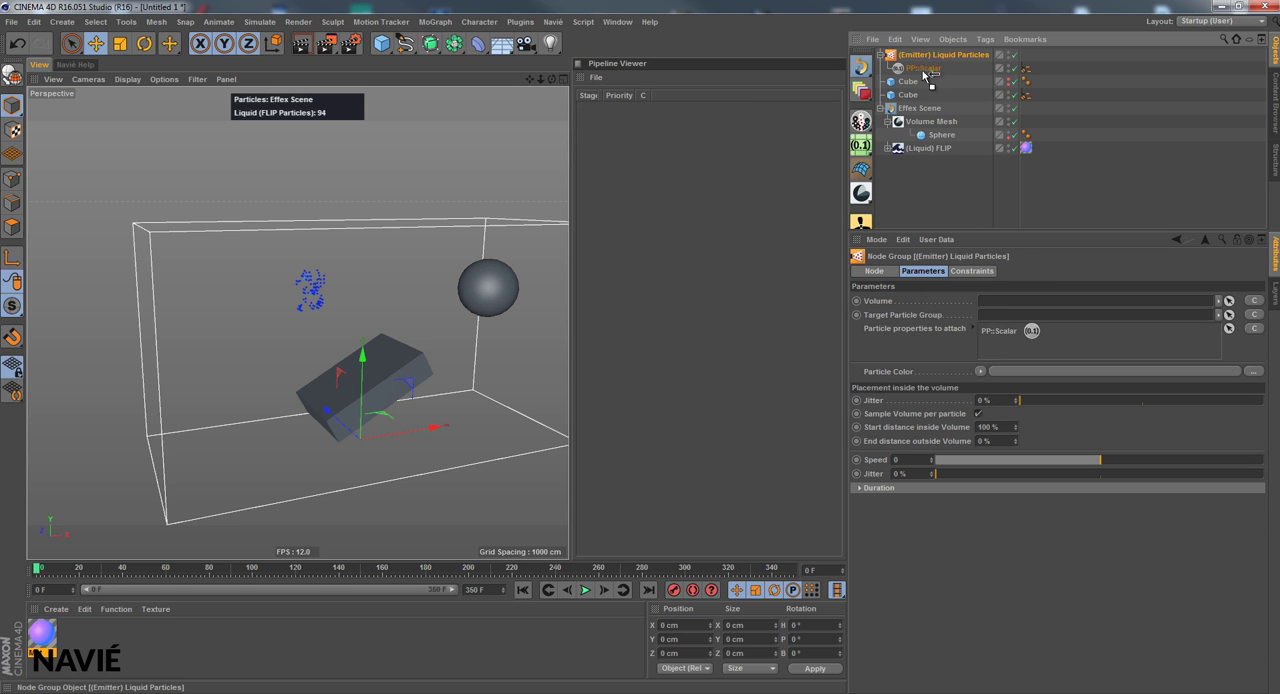
drag(924, 73, 917, 114)
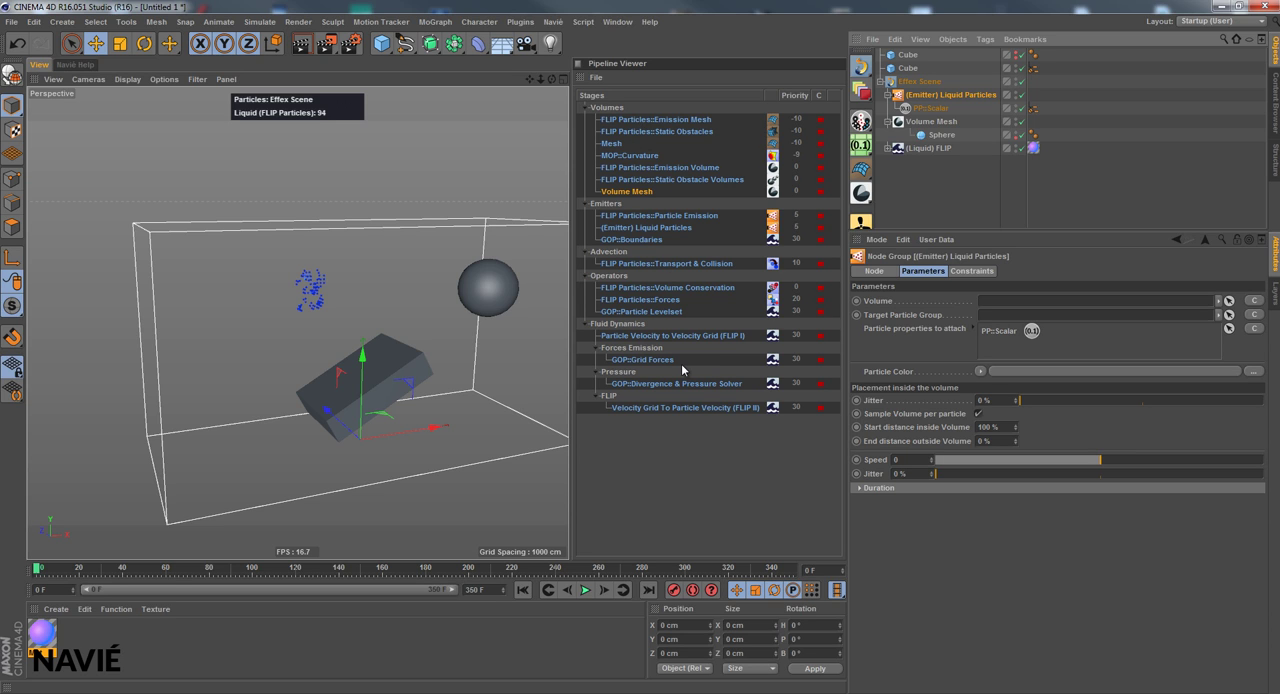
Inspect the Volumes stages in the Pipeline Viewer and collapse the Volume Mesh and liquid particle emitter groups
click(683, 131)
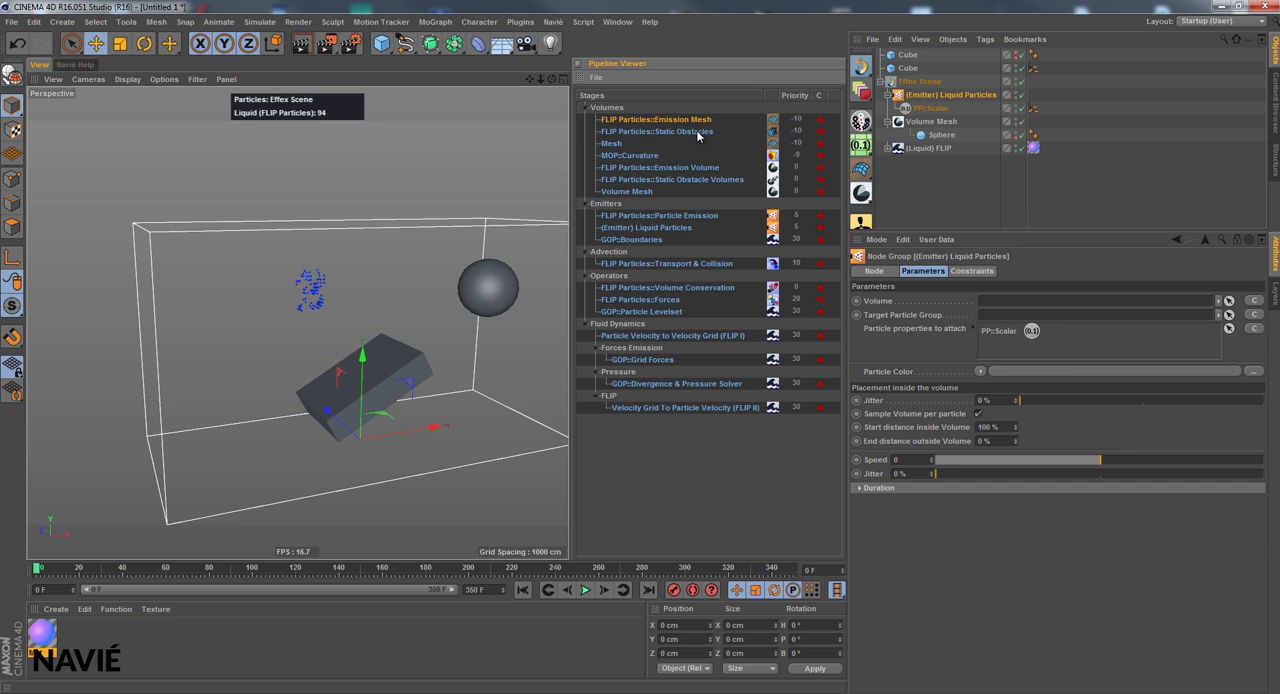
click(626, 157)
click(887, 121)
click(902, 121)
click(888, 95)
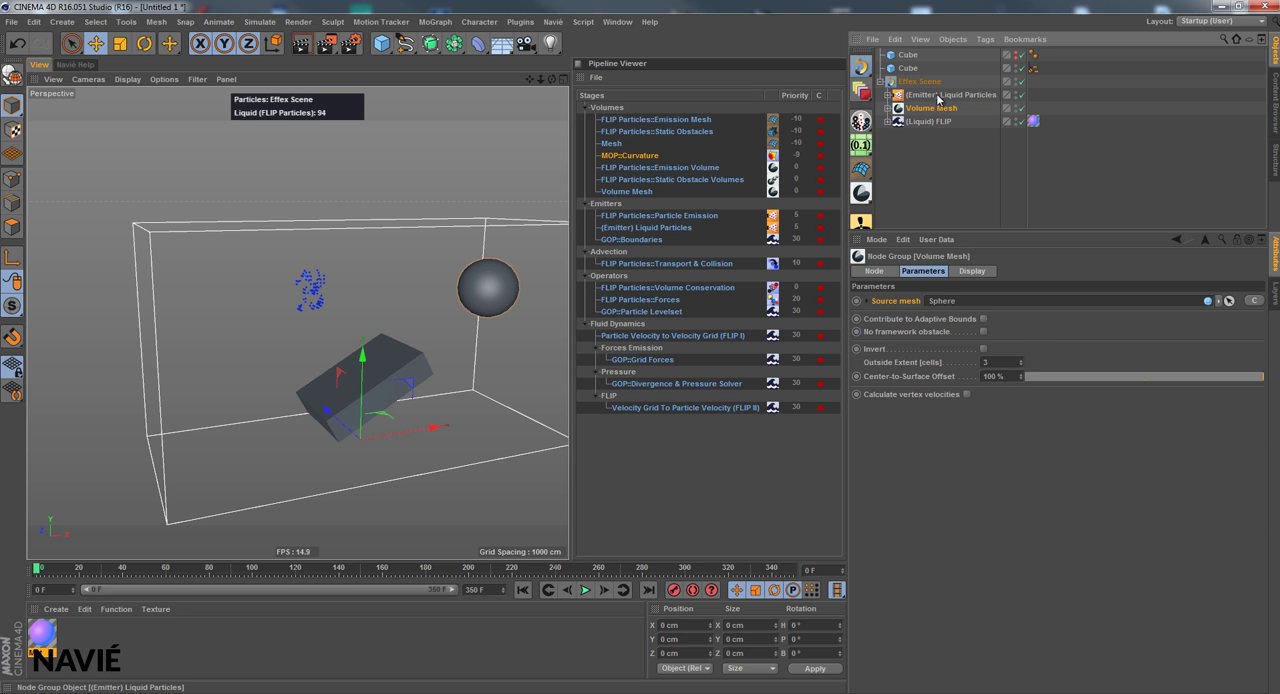
Assign Volume Mesh as the liquid particle emitter's Volume and FLIP Particles as its Target Particle Group
click(937, 97)
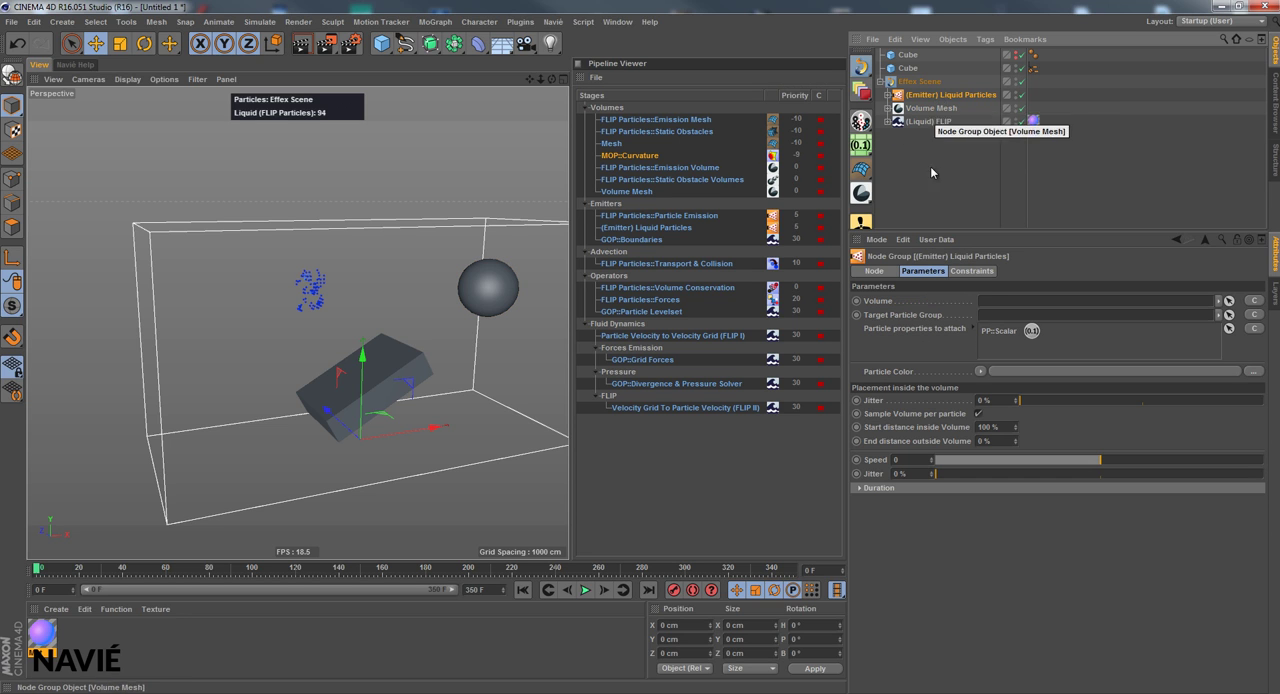
click(885, 303)
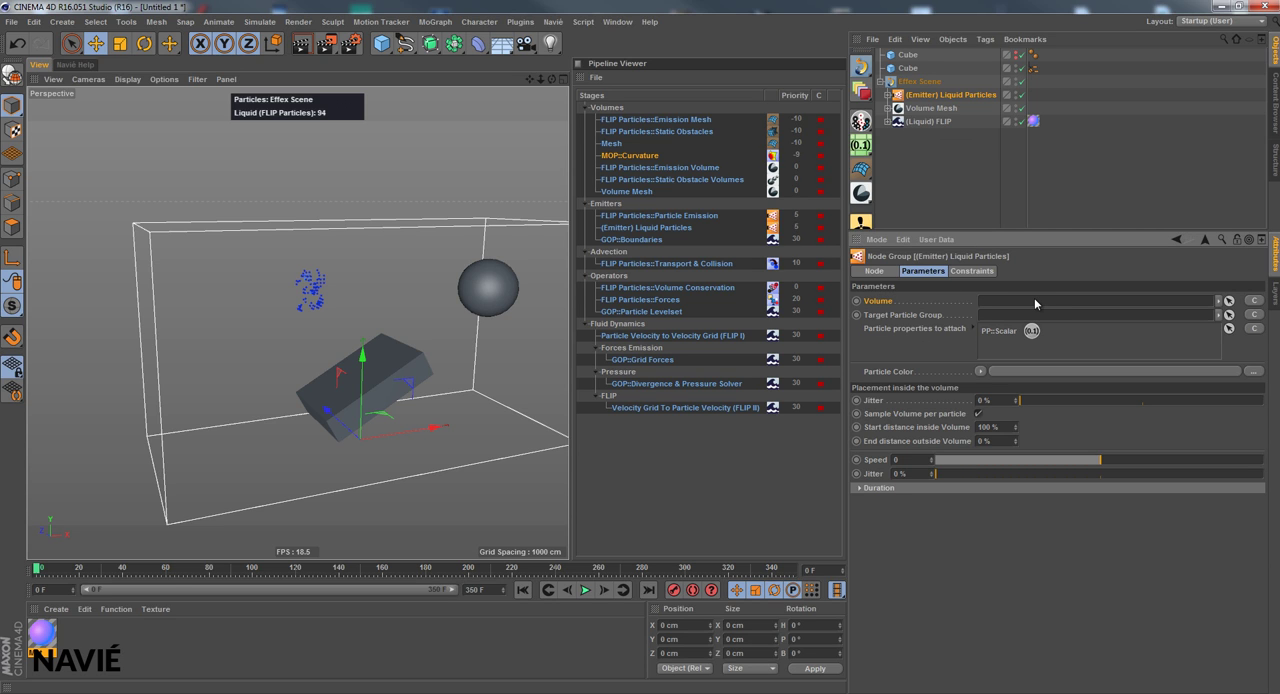
click(1255, 302)
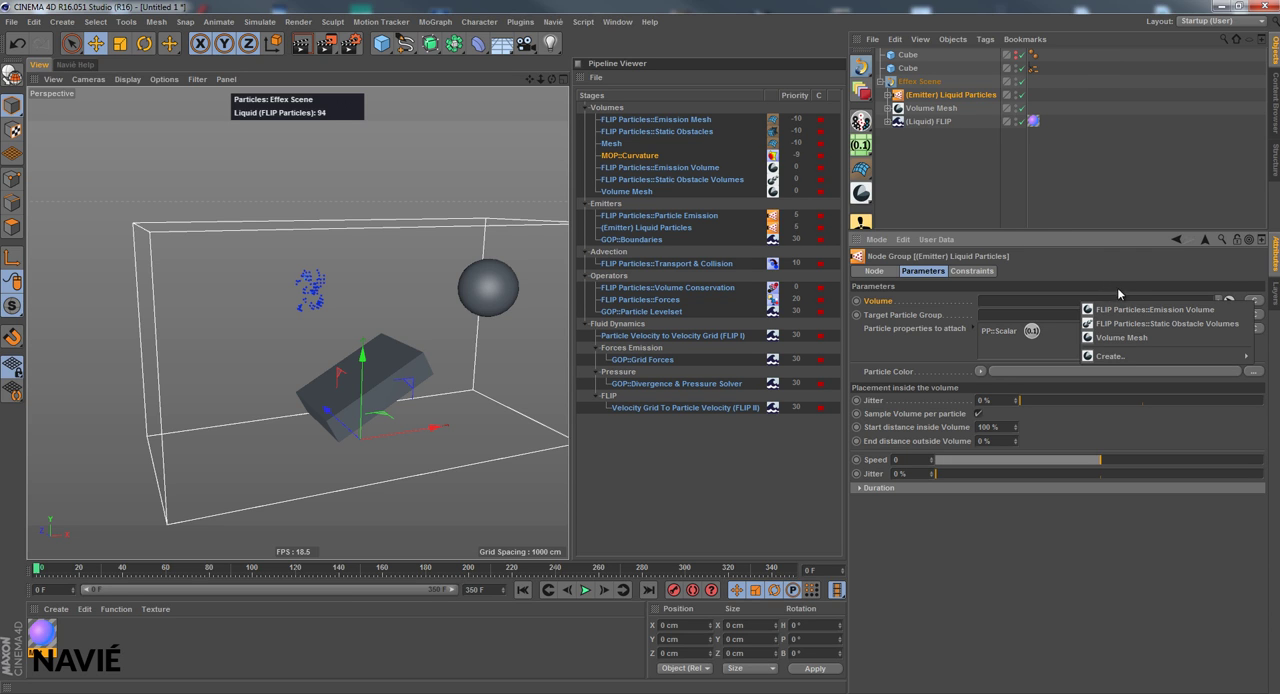
click(1151, 339)
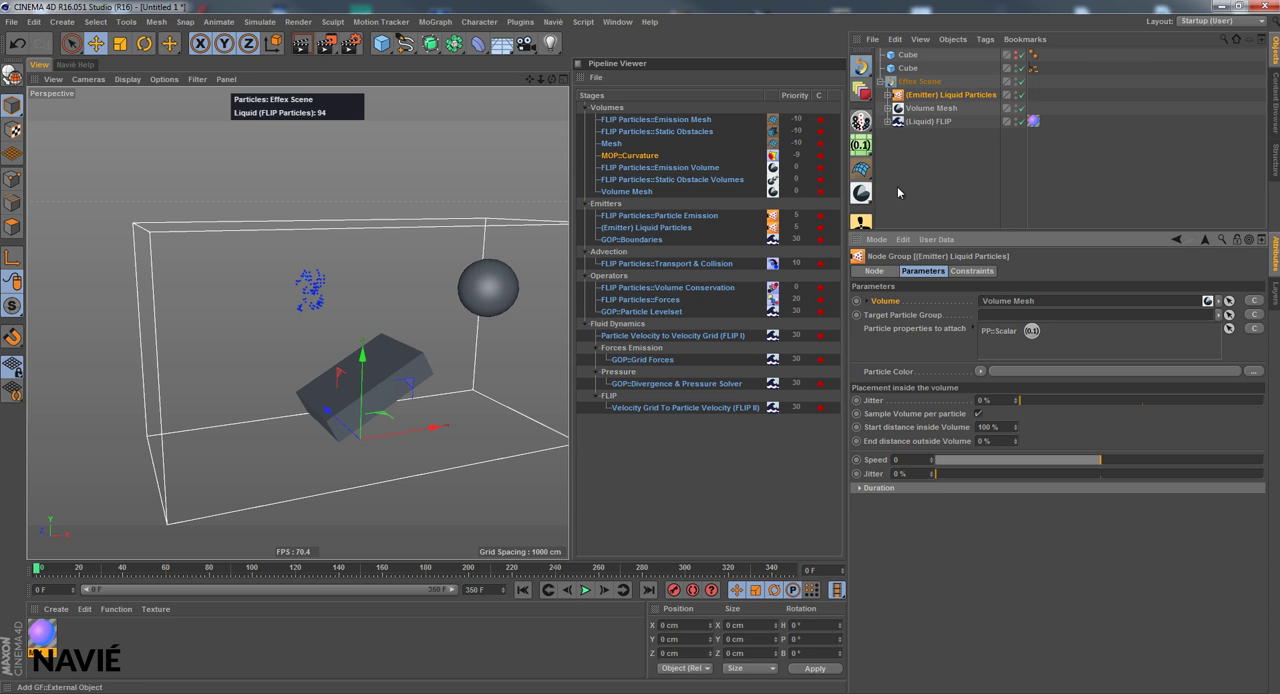
click(912, 318)
click(1250, 316)
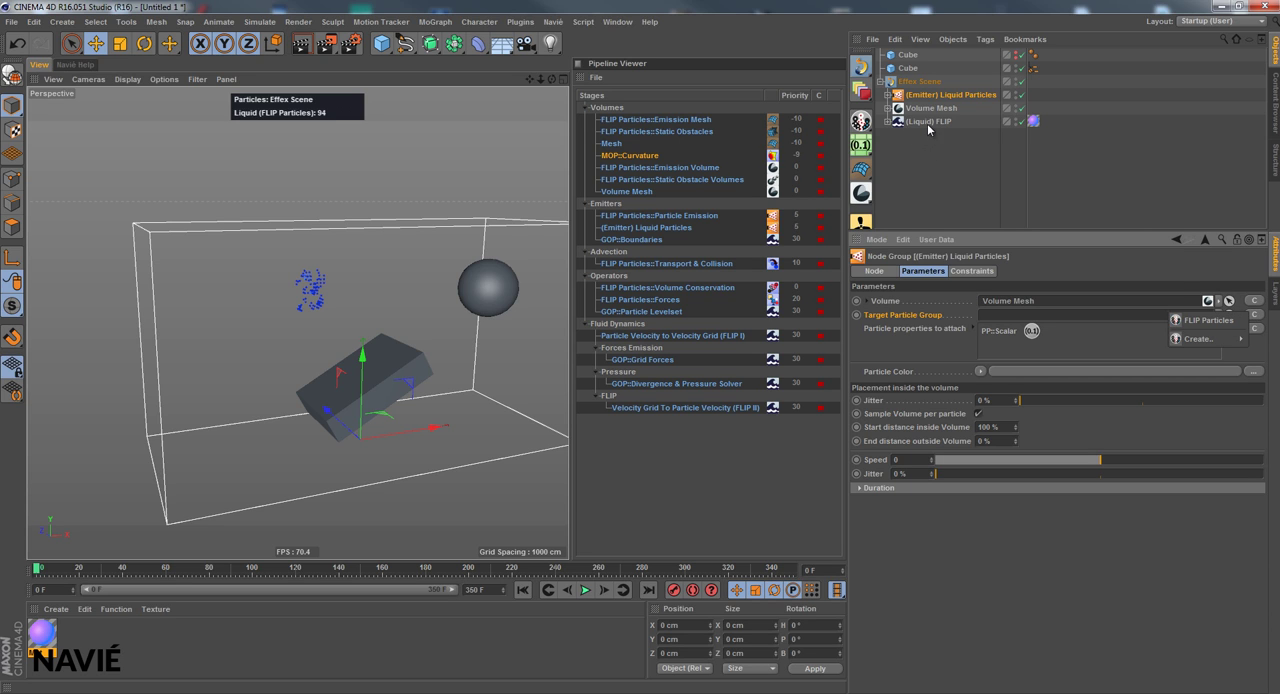
click(1191, 321)
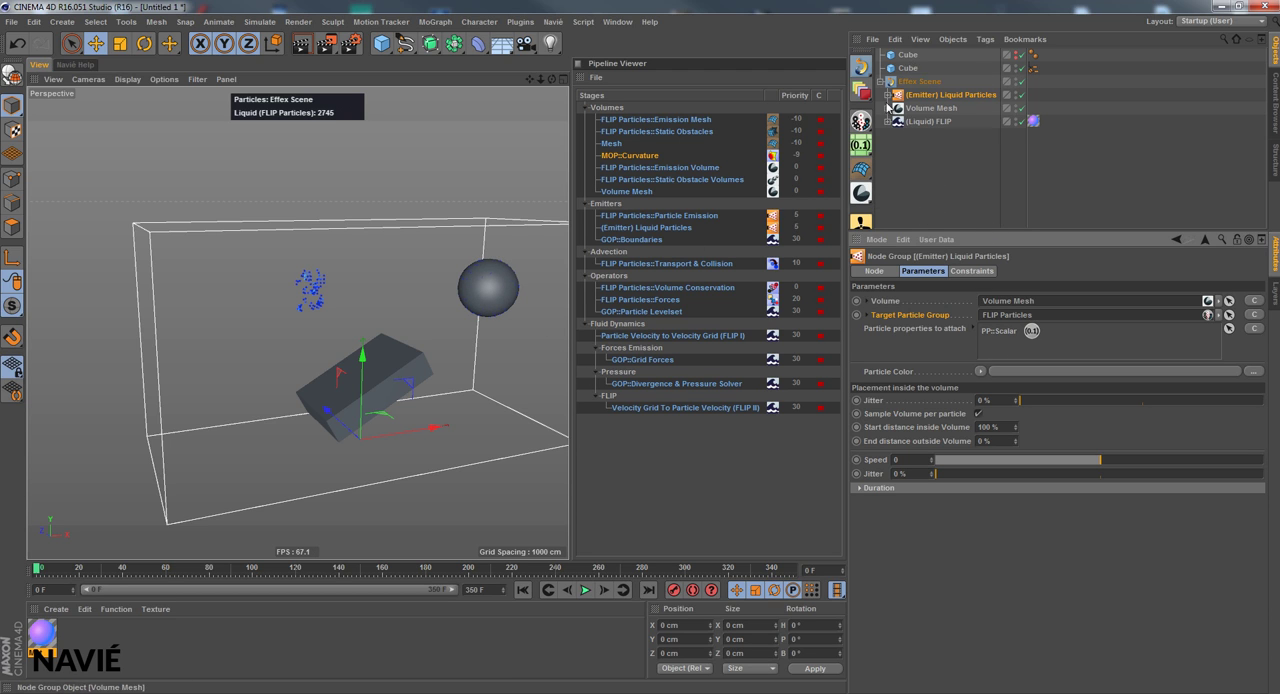
Expand the liquid particle emitter and Volume Mesh groups and select the sphere used as the source mesh
click(888, 95)
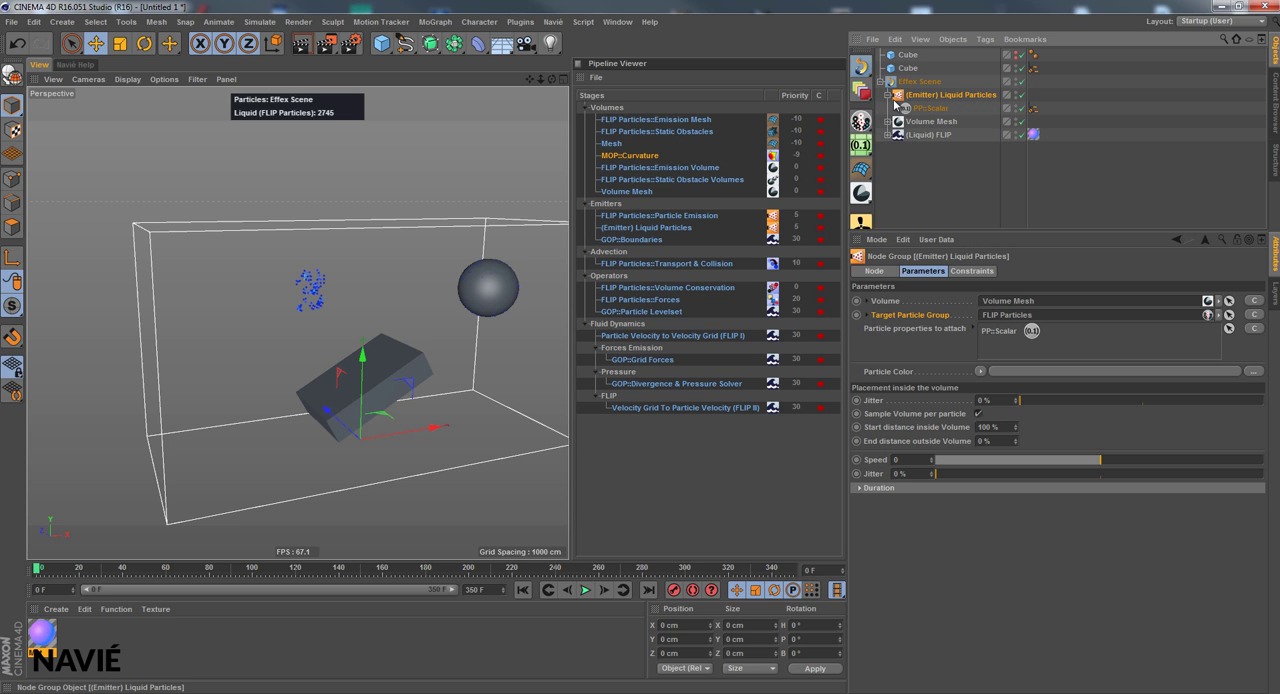
click(888, 121)
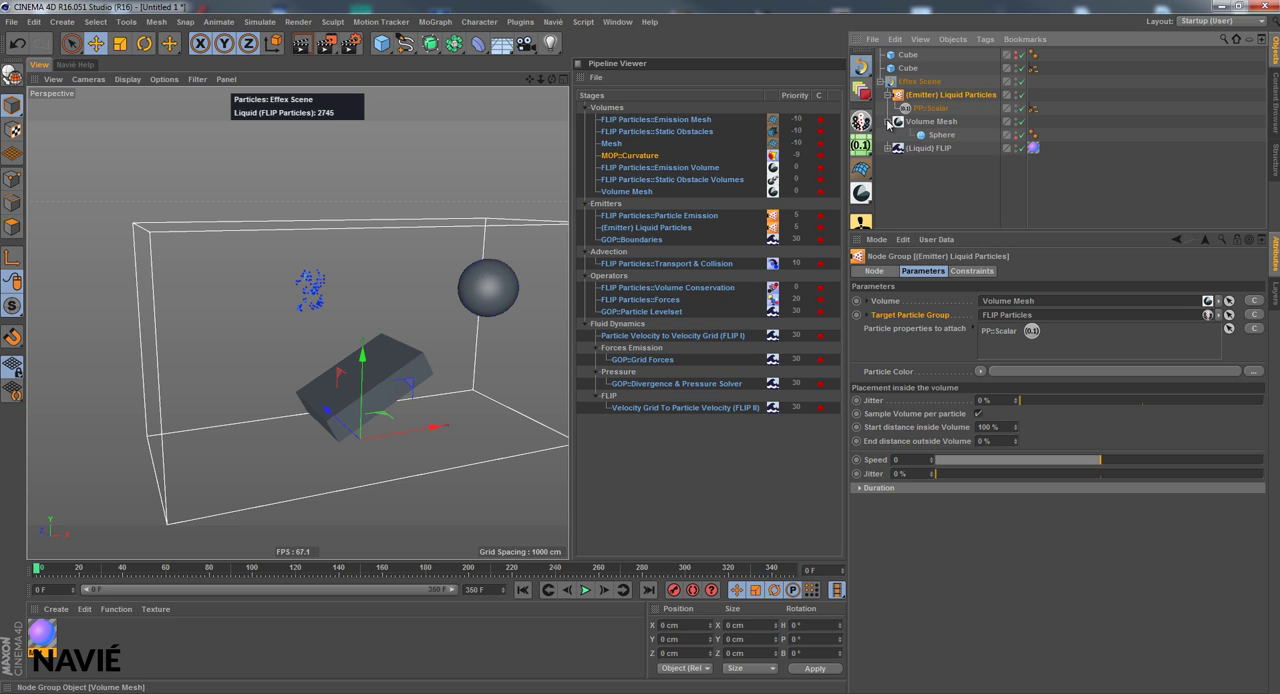
click(940, 134)
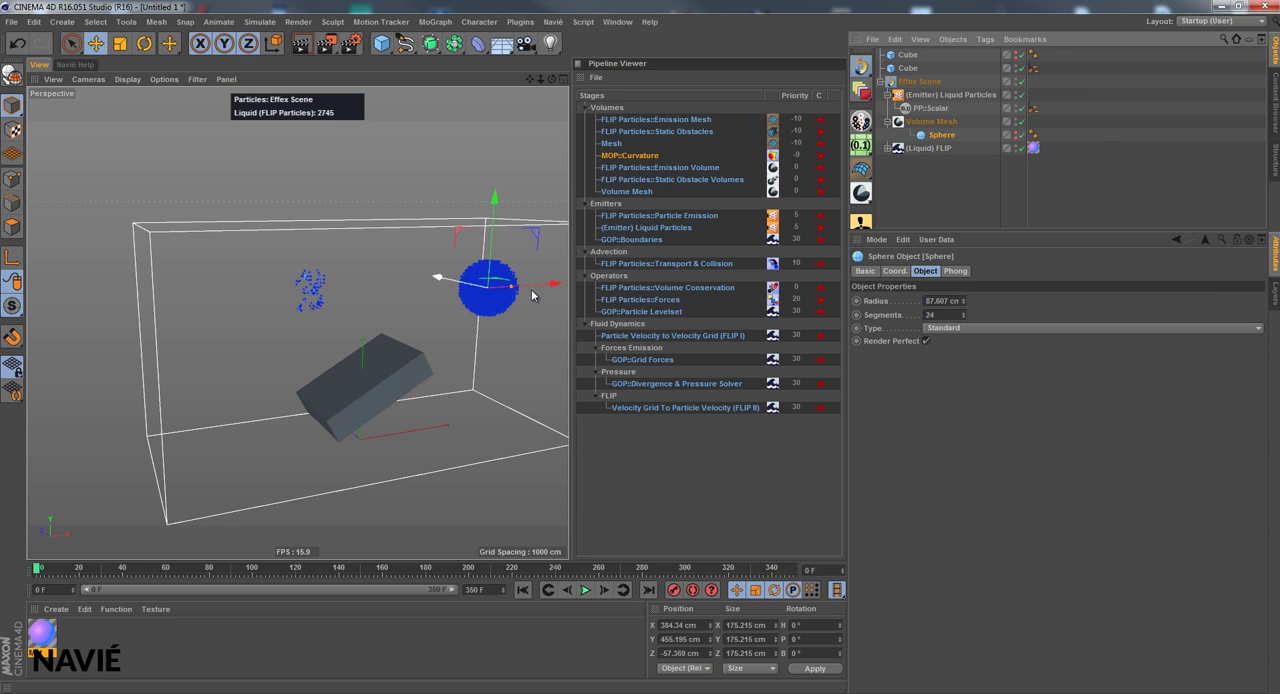
Add a CS::Noise constraint to the (Emitter) Liquid Particles node group
click(955, 95)
click(966, 271)
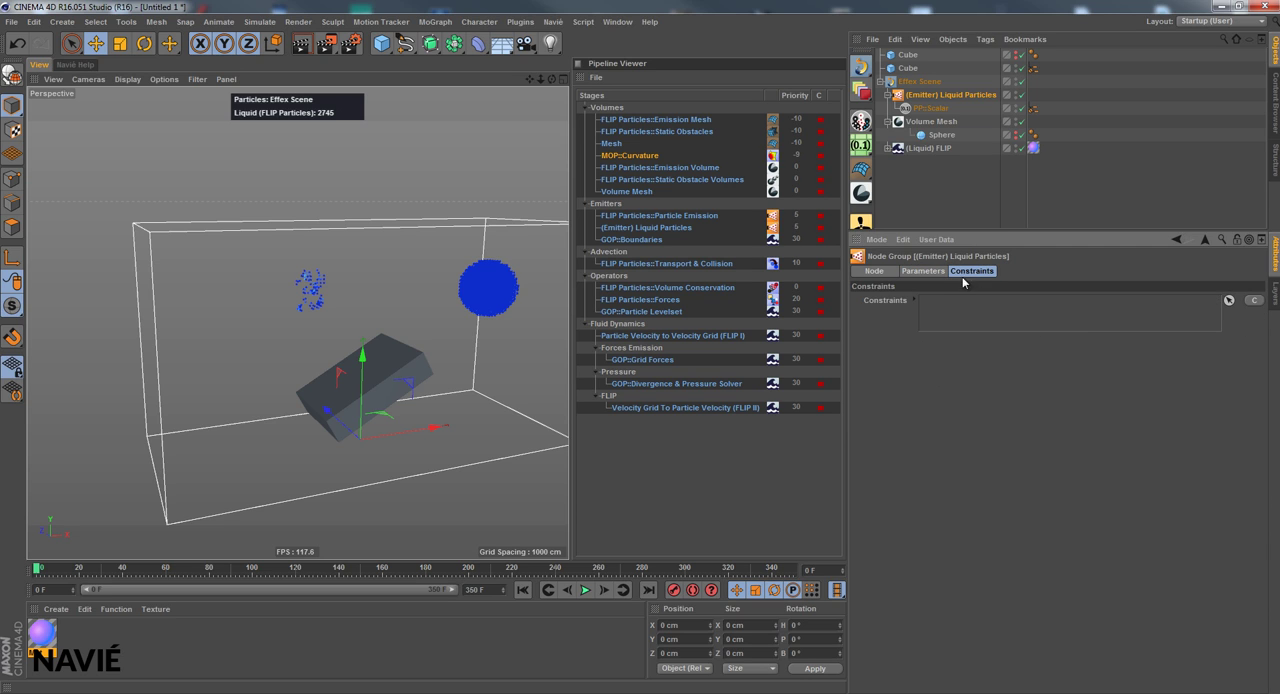
click(1255, 302)
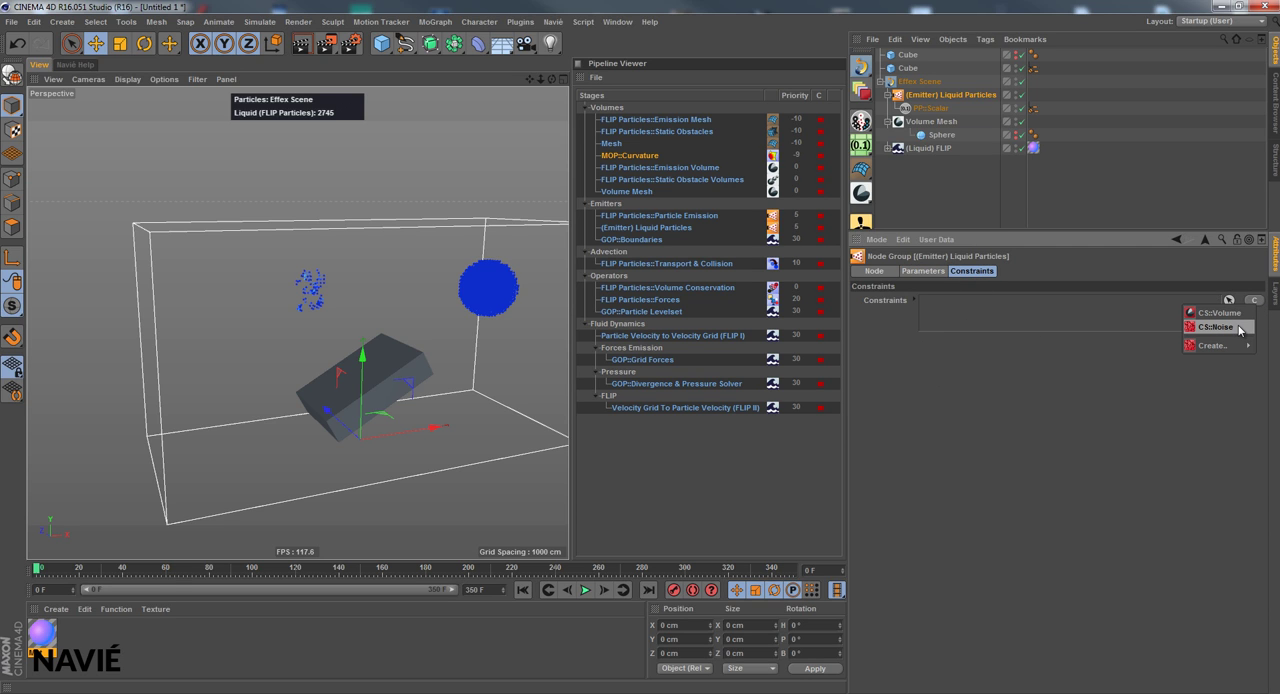
click(1217, 327)
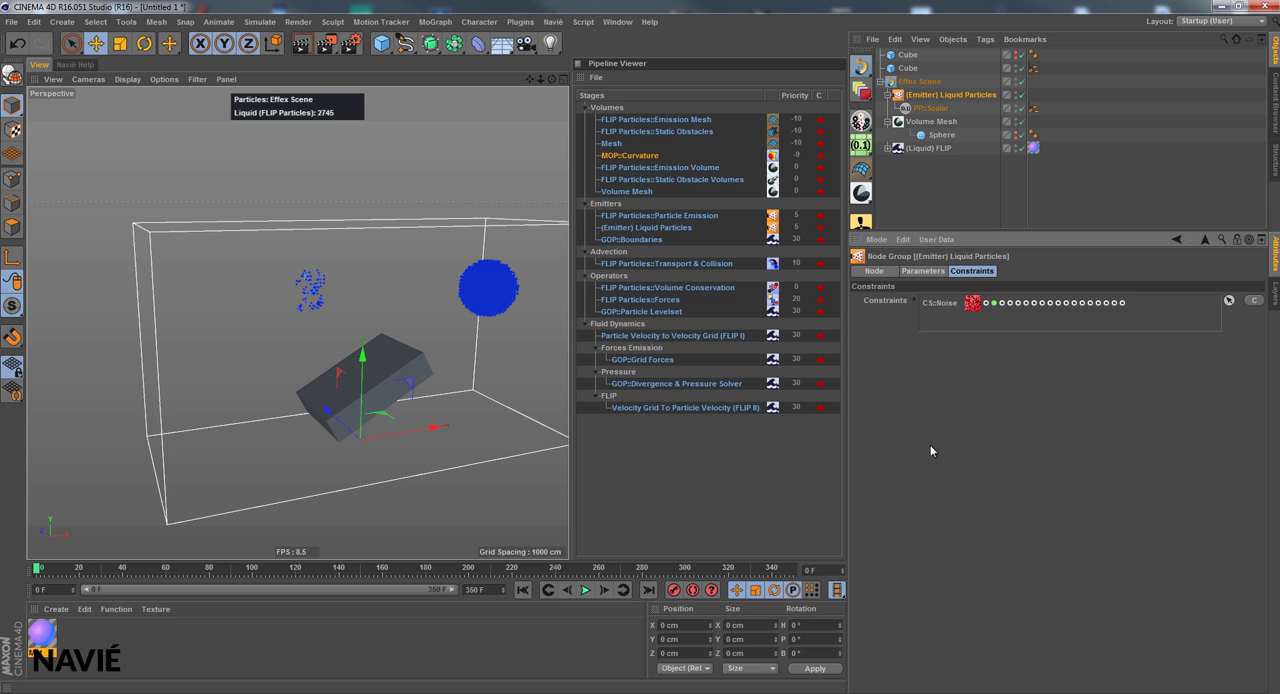
Check the Volume Mesh parameters and play the liquid simulation from the start
click(923, 121)
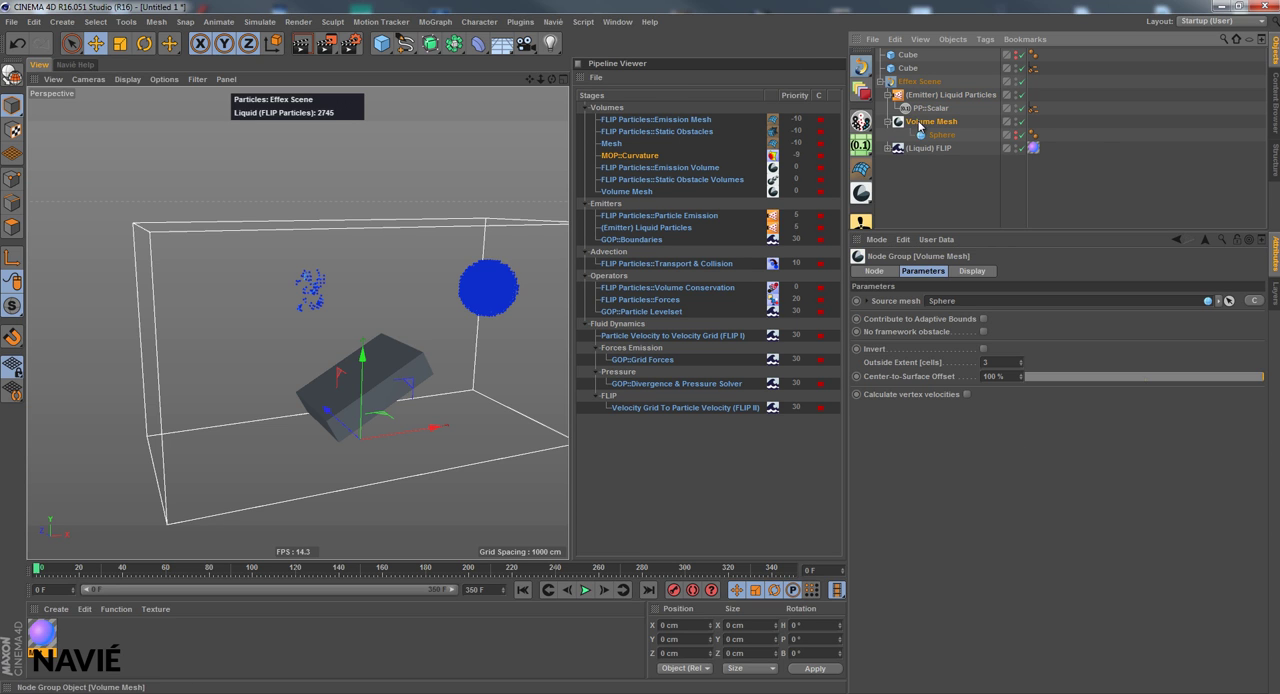
click(590, 594)
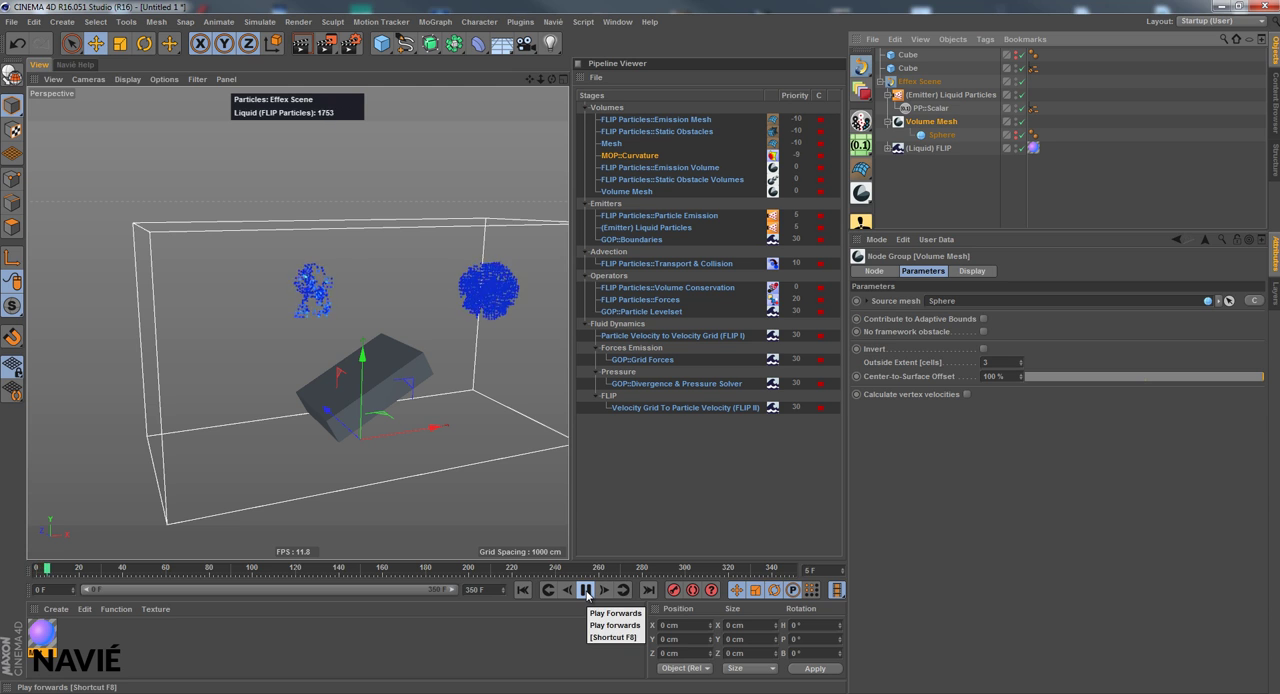
click(522, 590)
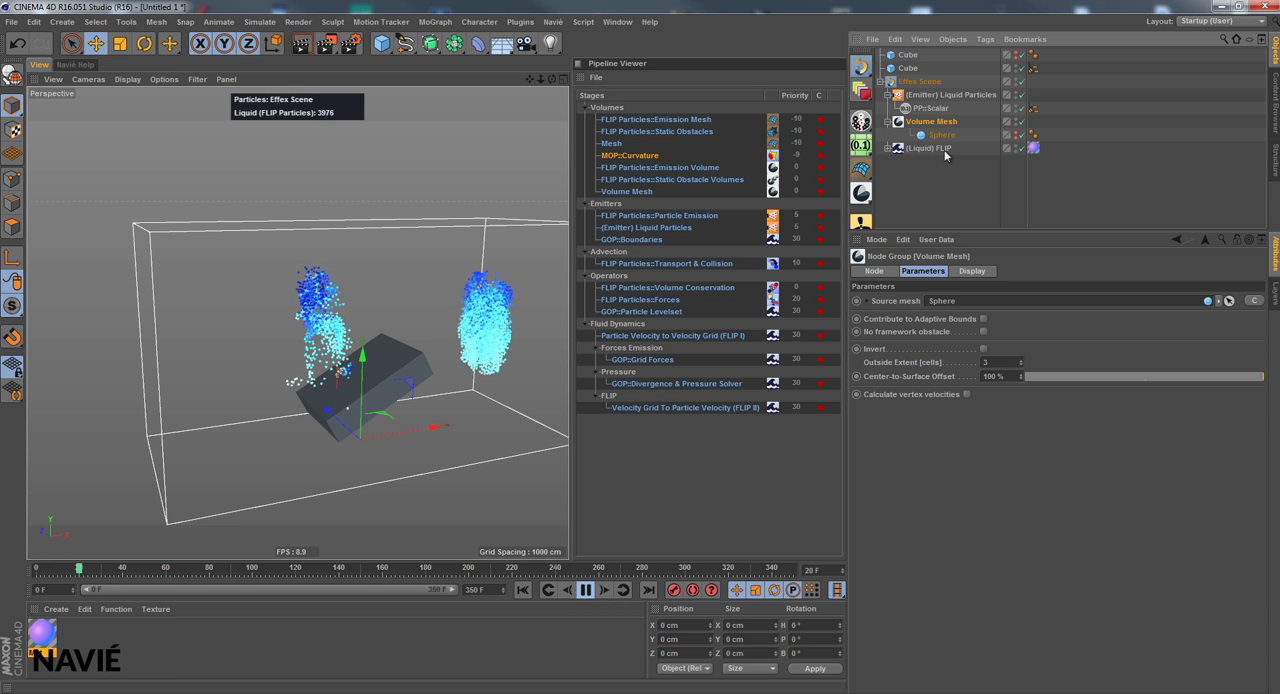
Review the liquid particle emitter's Duration settings and set its emission Speed to 24
click(948, 95)
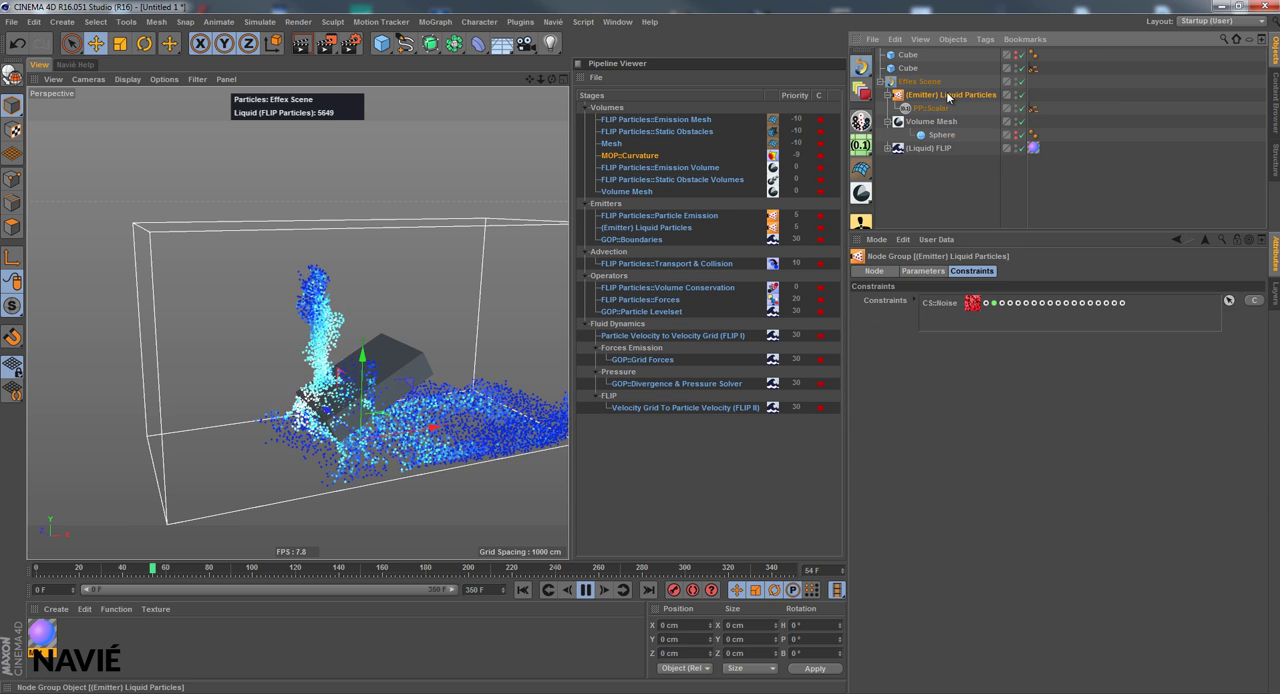
click(922, 271)
click(859, 488)
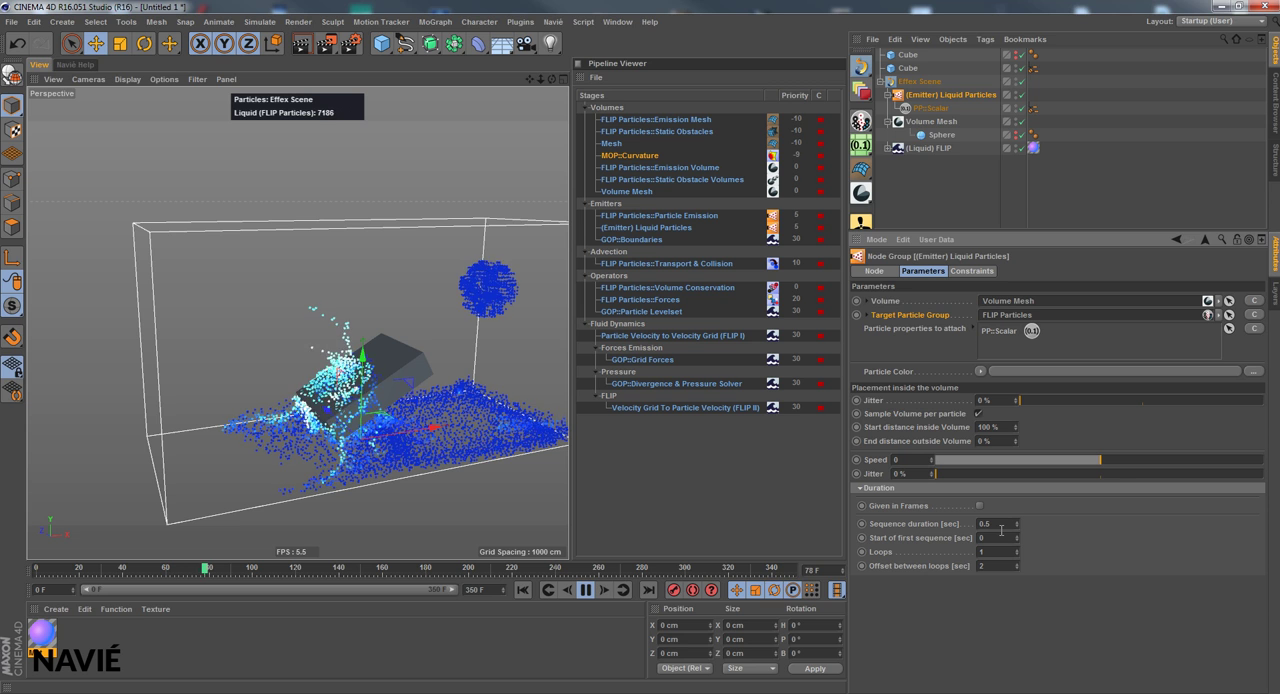
click(879, 488)
click(1139, 458)
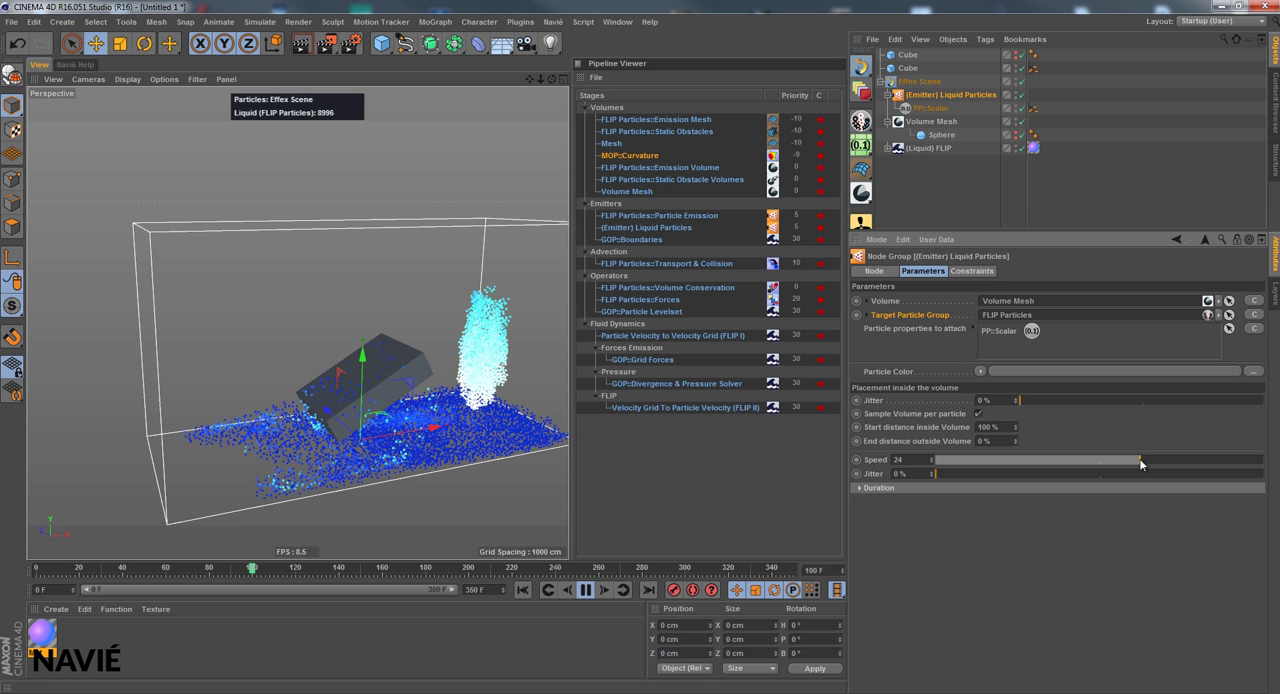
Compare the (Liquid) FLIP emission settings with the liquid particle emitter's parameters and stop the simulation playback
click(922, 148)
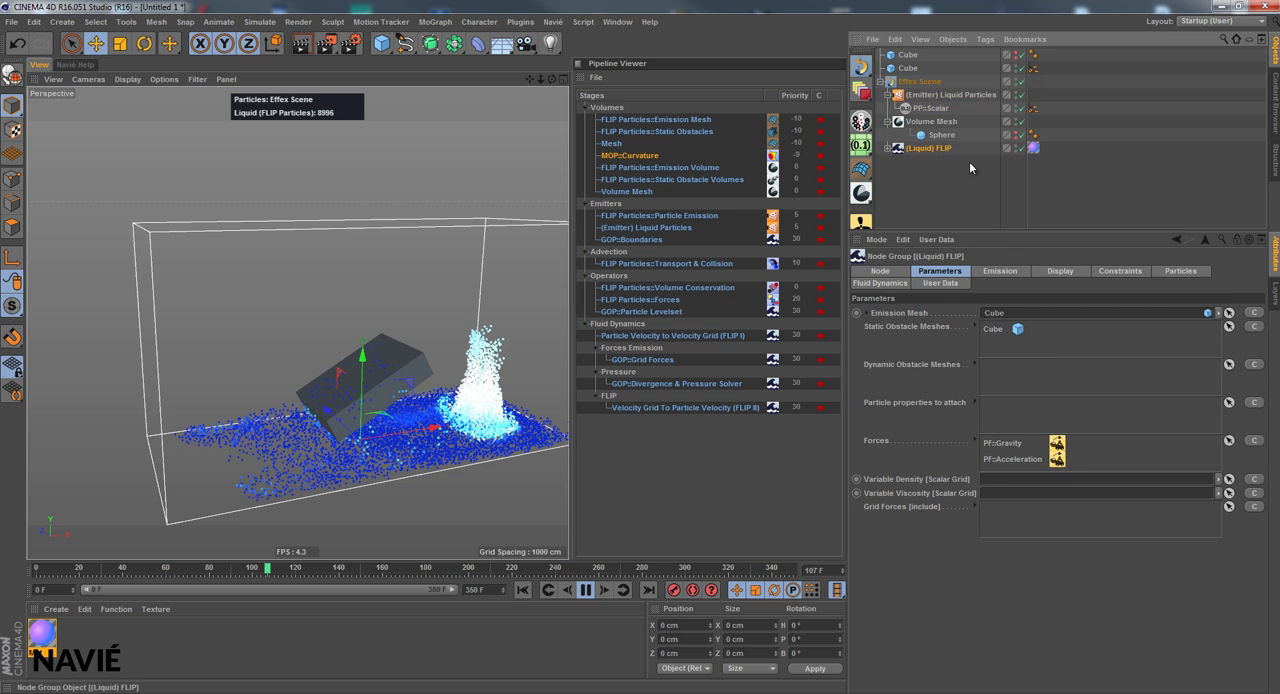
click(1015, 271)
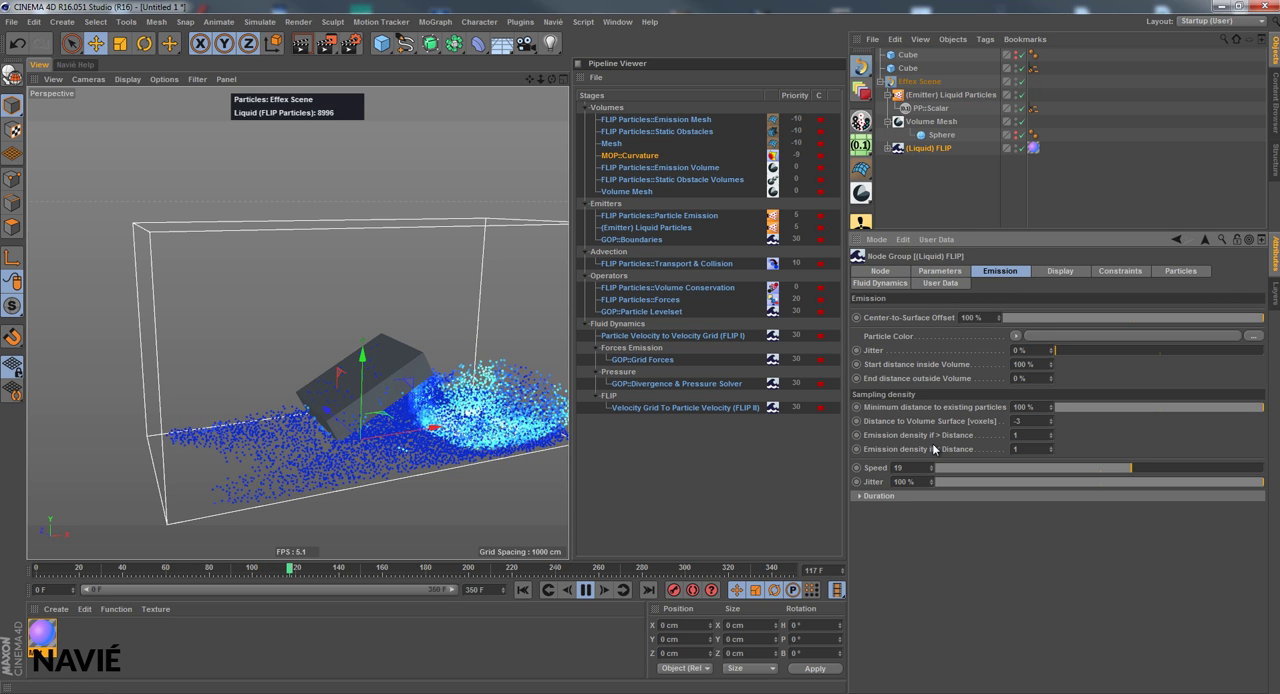
click(930, 95)
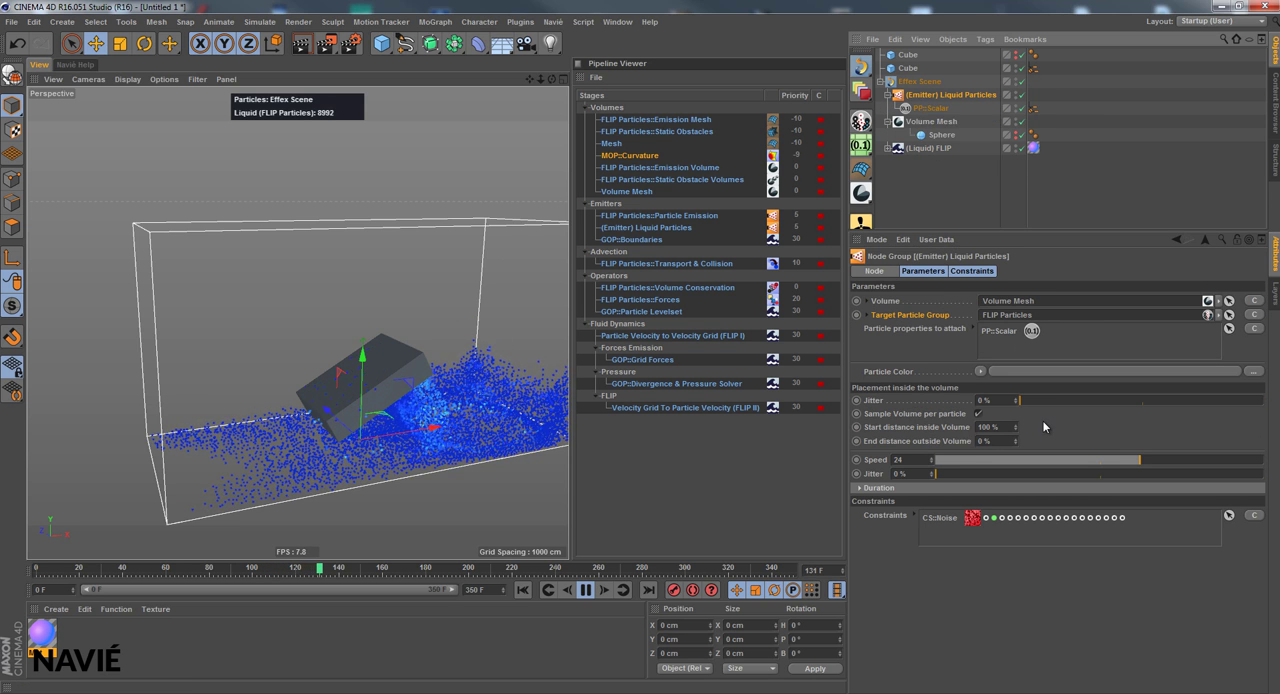
click(586, 590)
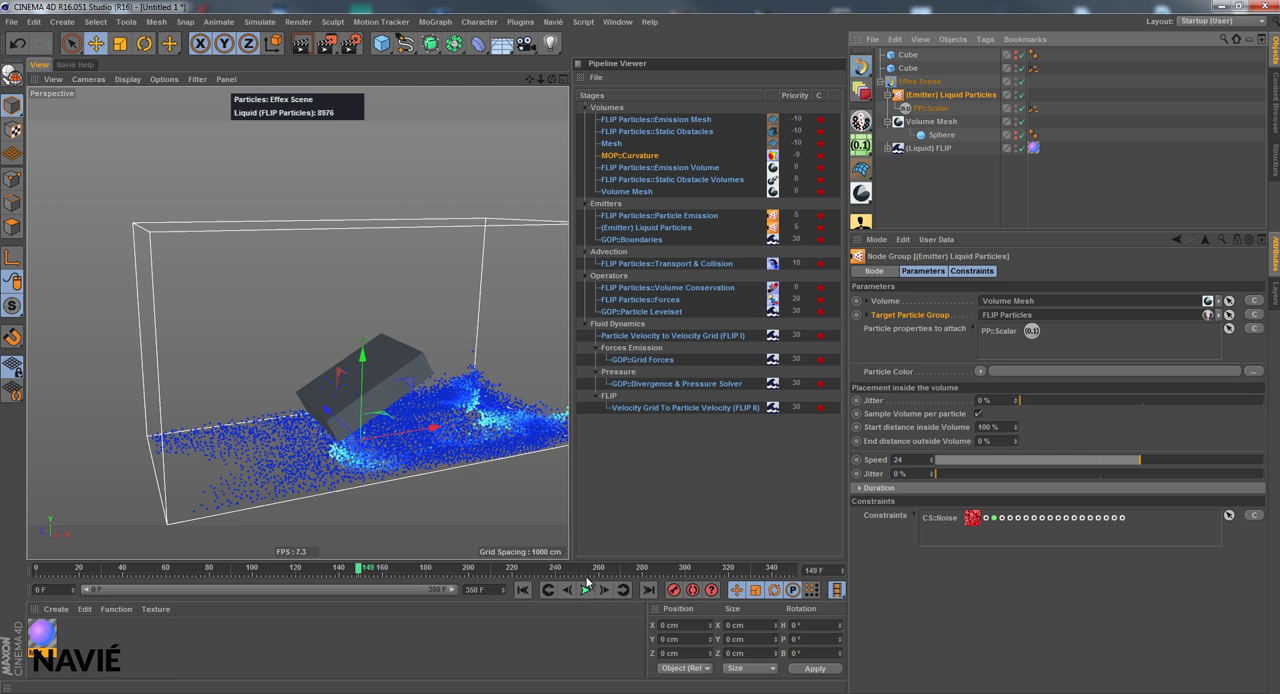